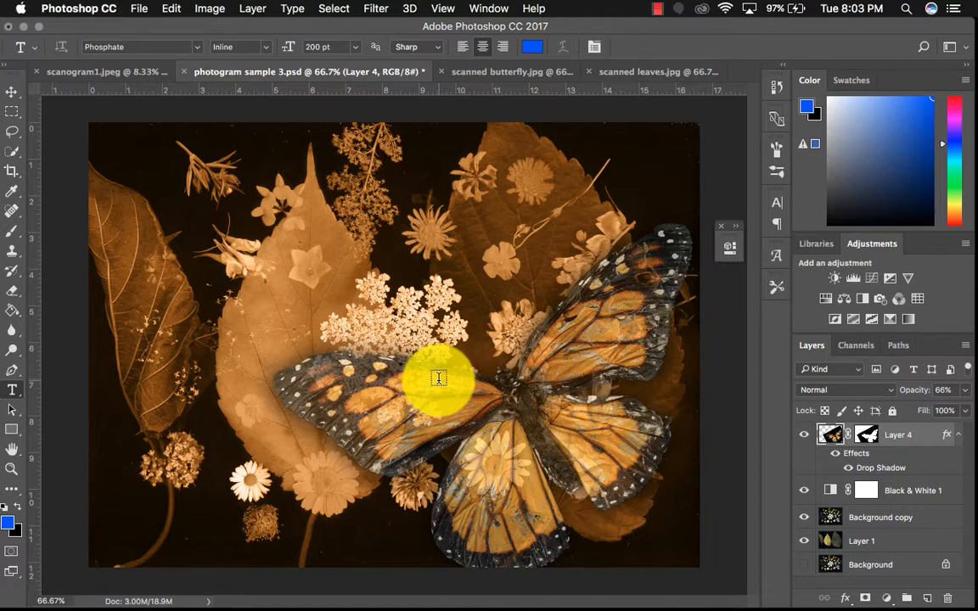
# Detach and minimize photogram sample 3.psd, scanned leaves.jpg and scanned butterfly.jpg, leaving only scanogram1.jpeg open in the workspace
pyautogui.moveTo(259, 75); pyautogui.dragTo(229, 115)
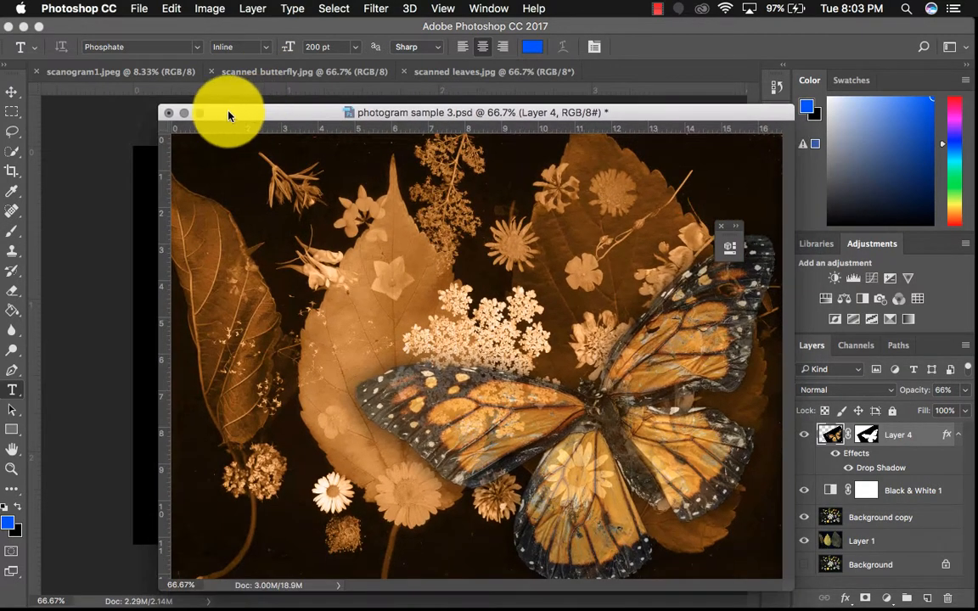
pyautogui.click(184, 113)
pyautogui.click(441, 75)
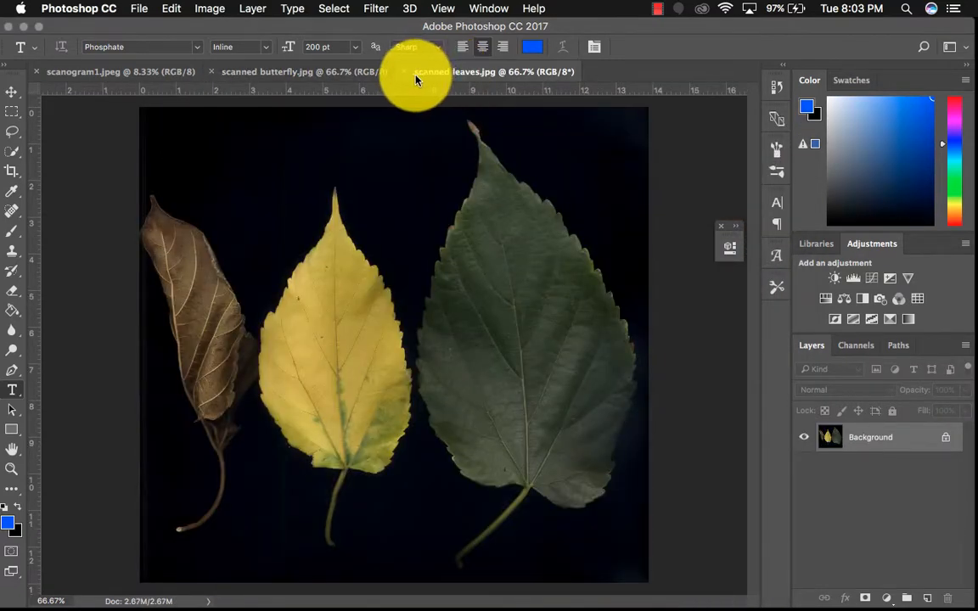
pyautogui.moveTo(416, 79); pyautogui.dragTo(416, 104)
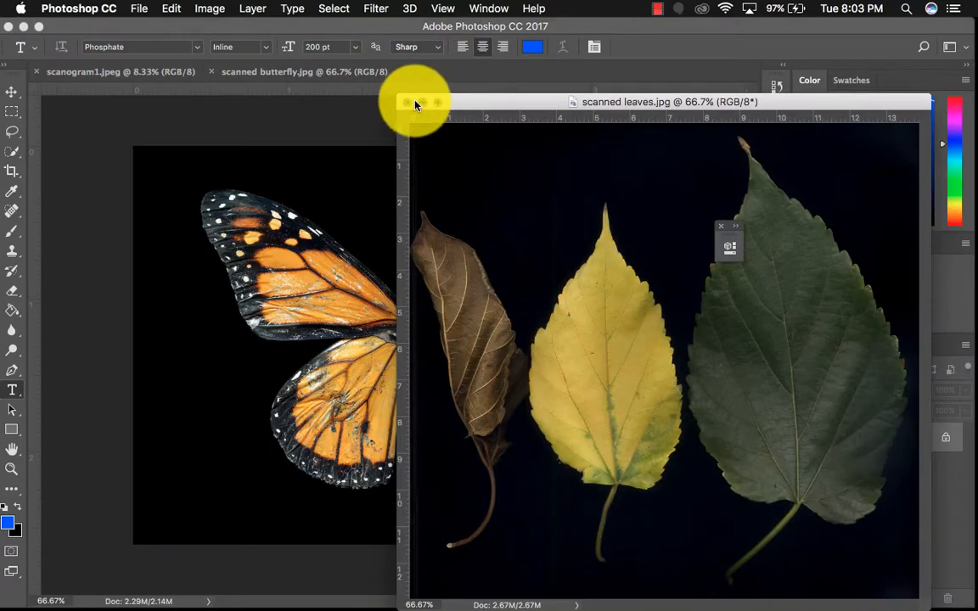
pyautogui.click(416, 103)
pyautogui.moveTo(322, 73); pyautogui.dragTo(247, 99)
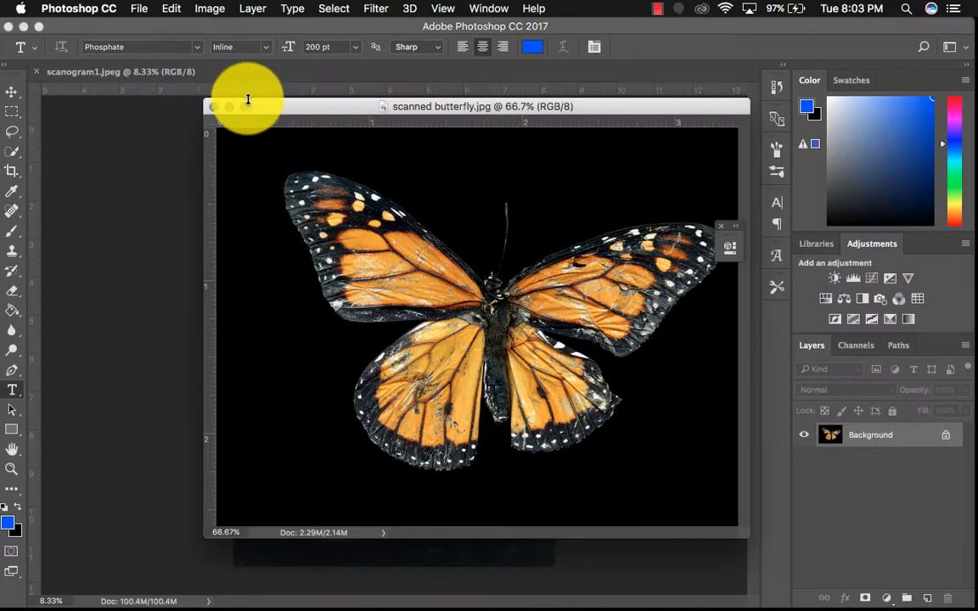
pyautogui.click(229, 105)
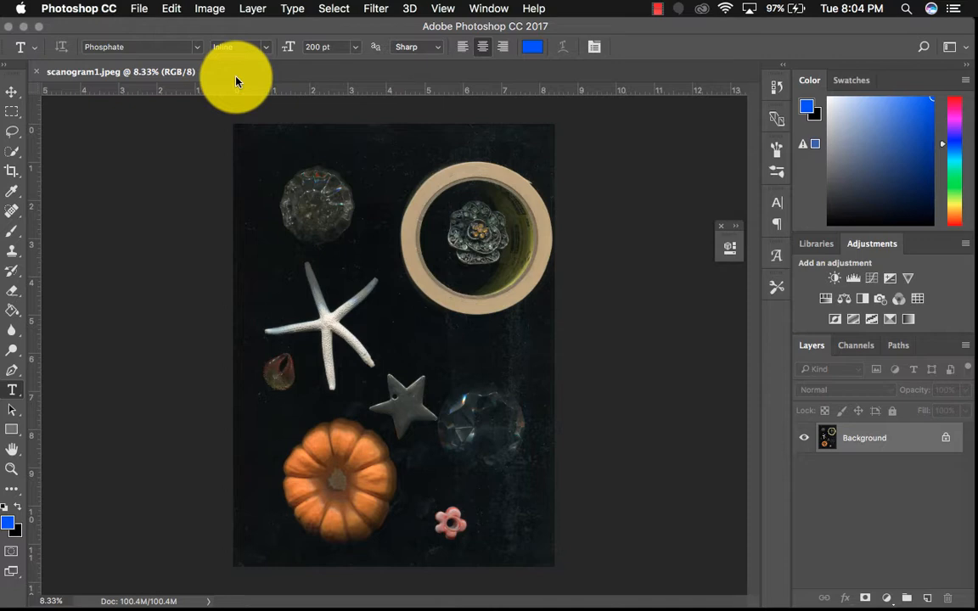
# Duplicate the Background layer of scanogram1.jpeg
pyautogui.press('super+j')
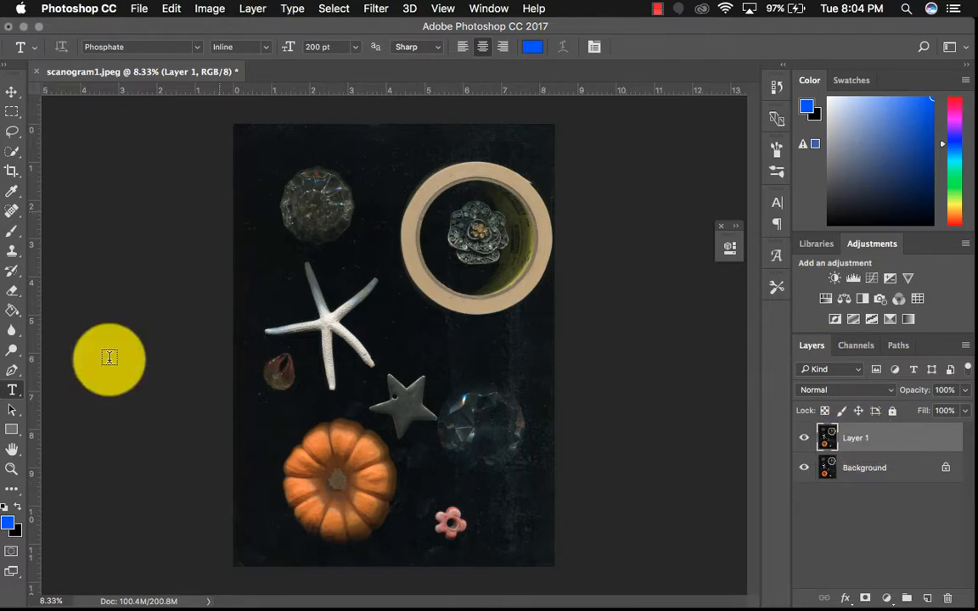
# Examine the scan up close for dust and scratches on the dark background and around the objects
pyautogui.click(10, 469)
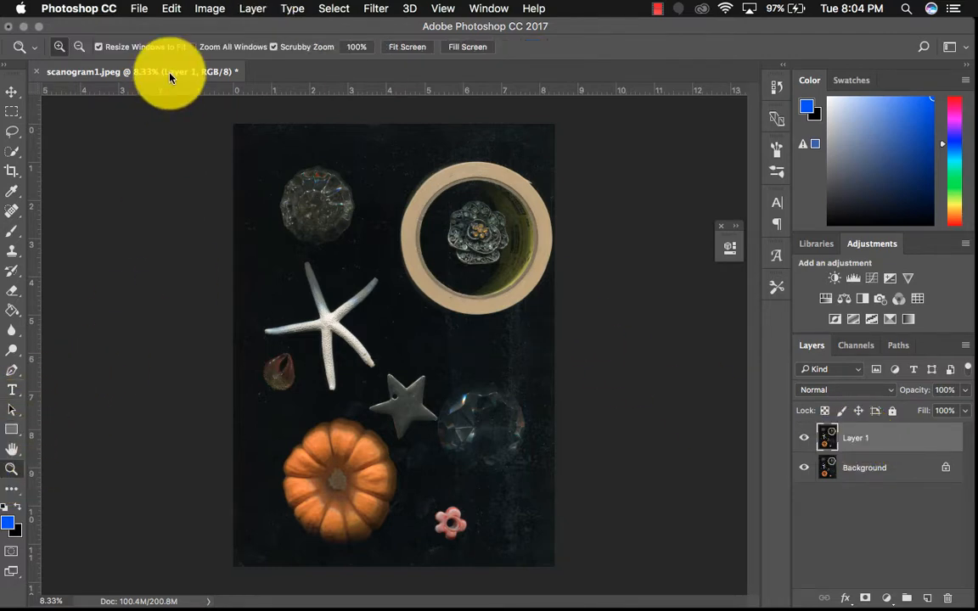
pyautogui.click(531, 391)
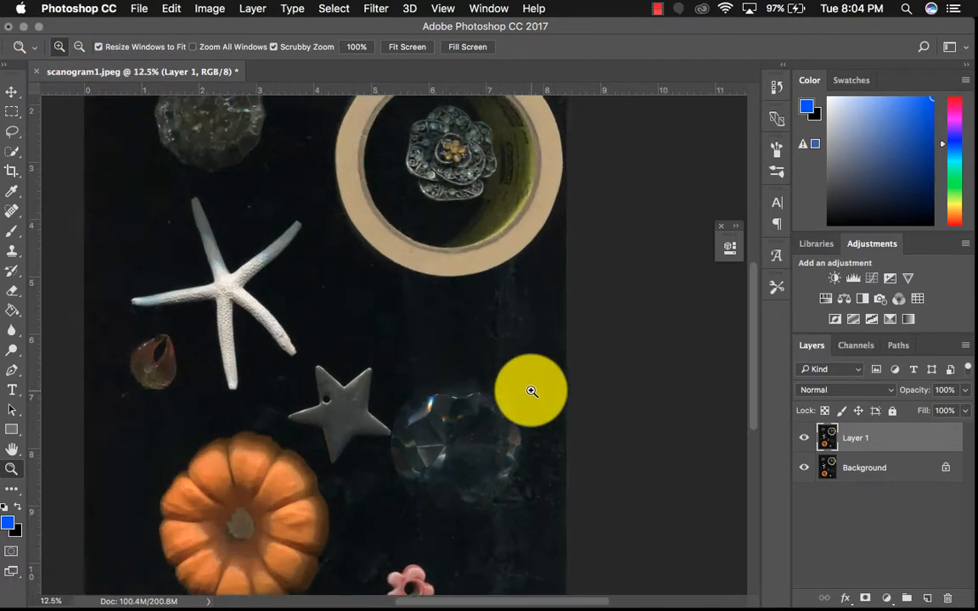
pyautogui.click(528, 391)
pyautogui.click(528, 391)
pyautogui.click(523, 391)
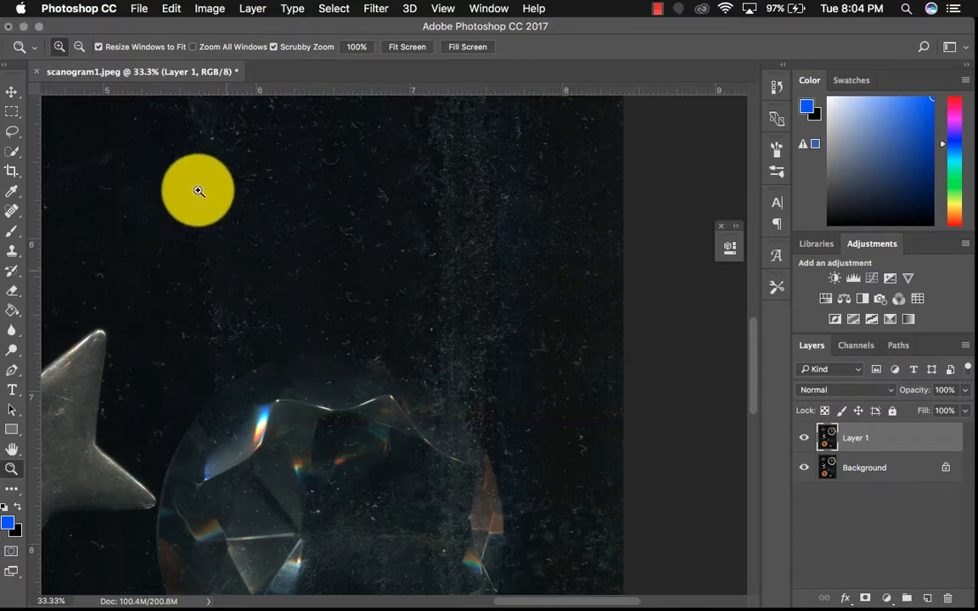
pyautogui.scroll(-3, 225, 256)
pyautogui.scroll(-10, 227, 256)
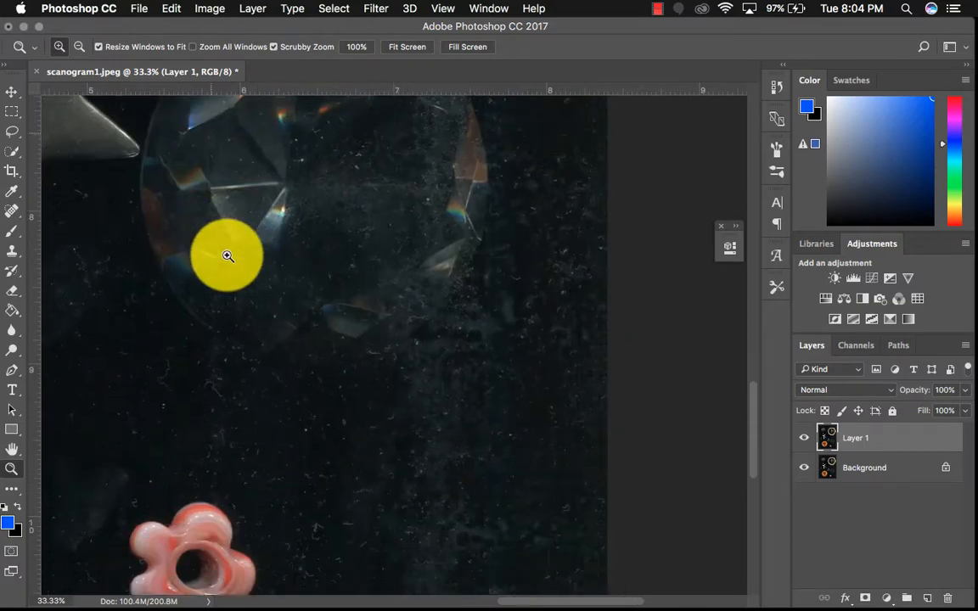
pyautogui.scroll(8, 227, 255)
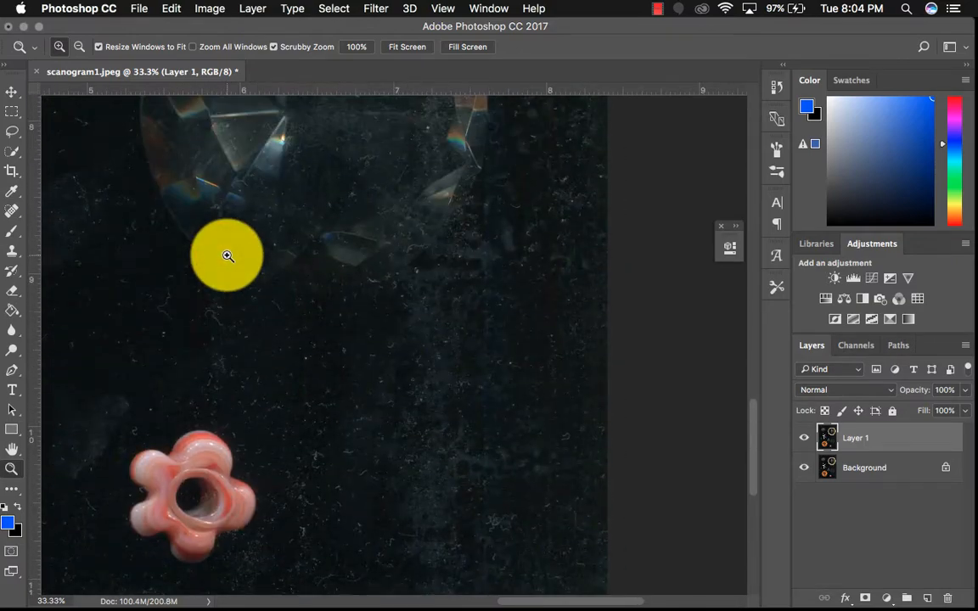
pyautogui.hscroll(-13, 227, 256)
pyautogui.hscroll(15, 226, 255)
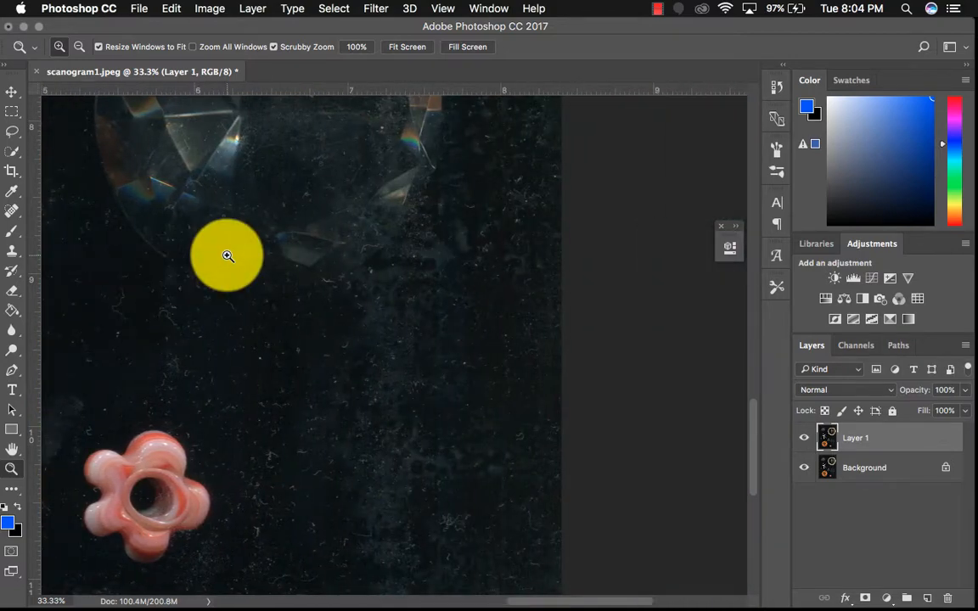
pyautogui.scroll(20, 227, 255)
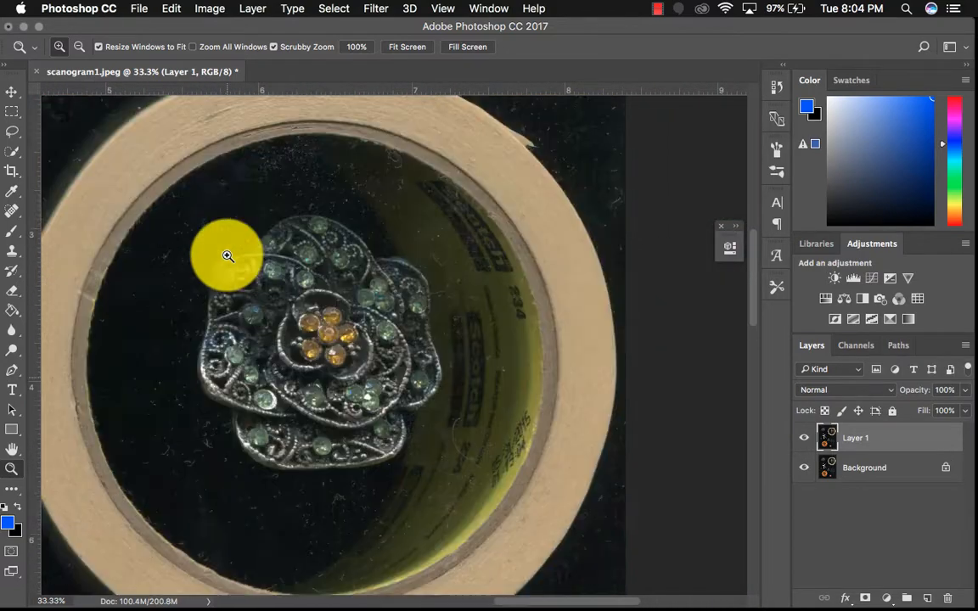
pyautogui.scroll(2, 227, 256)
pyautogui.scroll(10, 227, 256)
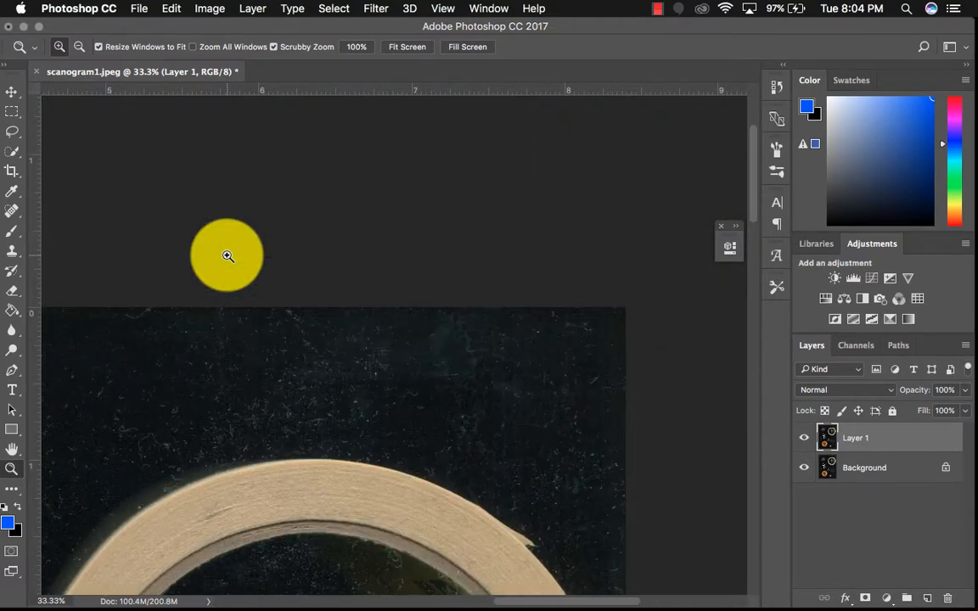
pyautogui.hscroll(-20, 227, 255)
pyautogui.hscroll(-7, 227, 255)
pyautogui.scroll(-10, 227, 256)
pyautogui.hscroll(12, 226, 256)
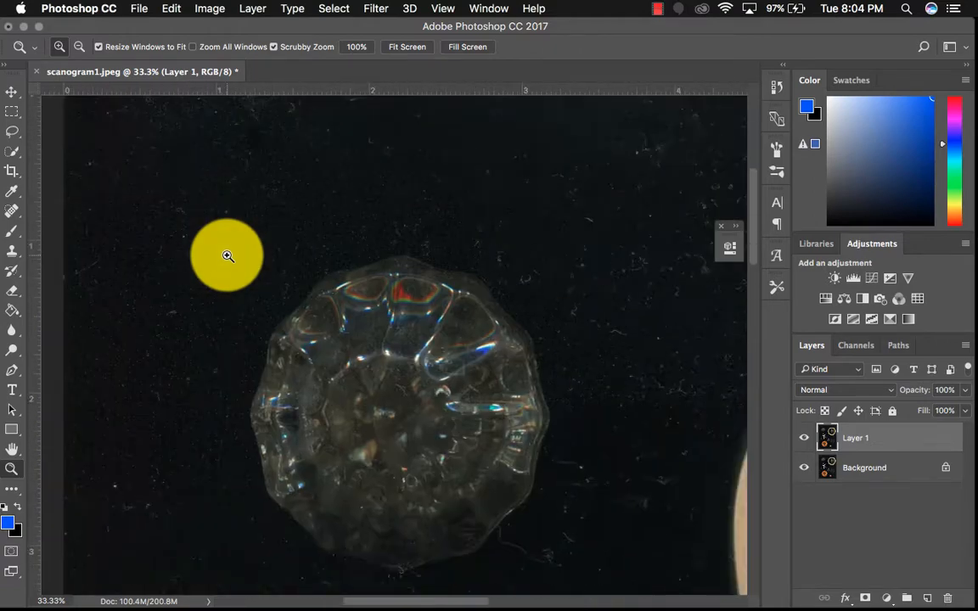
pyautogui.scroll(-15, 227, 255)
pyautogui.hscroll(4, 227, 256)
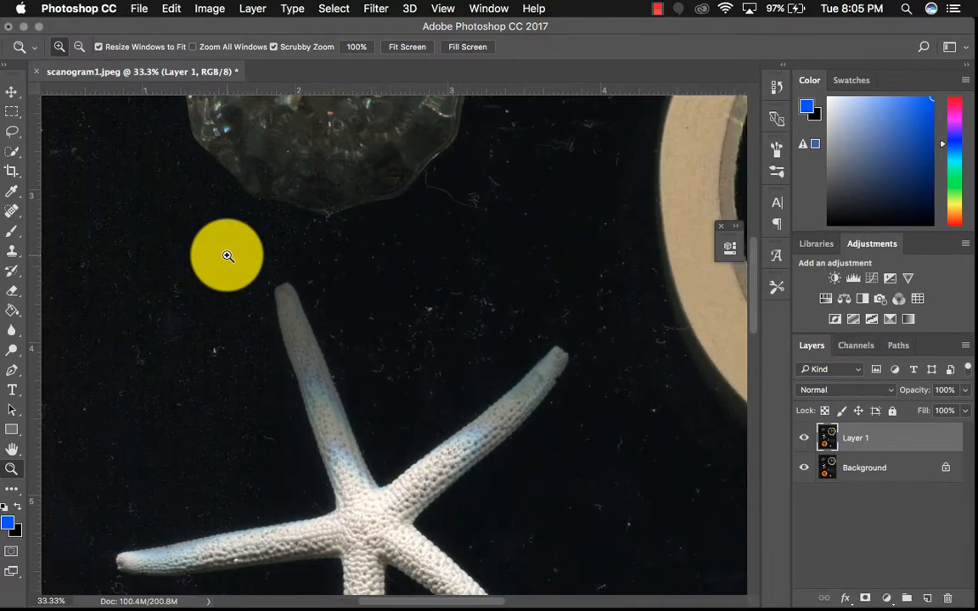
pyautogui.scroll(-15, 227, 256)
pyautogui.hscroll(3, 227, 255)
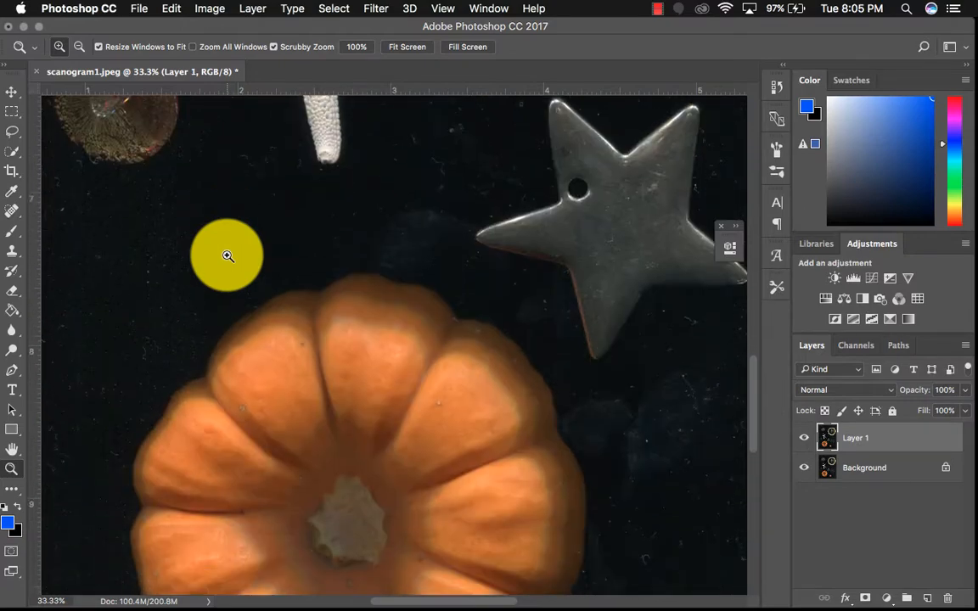
pyautogui.hscroll(20, 227, 255)
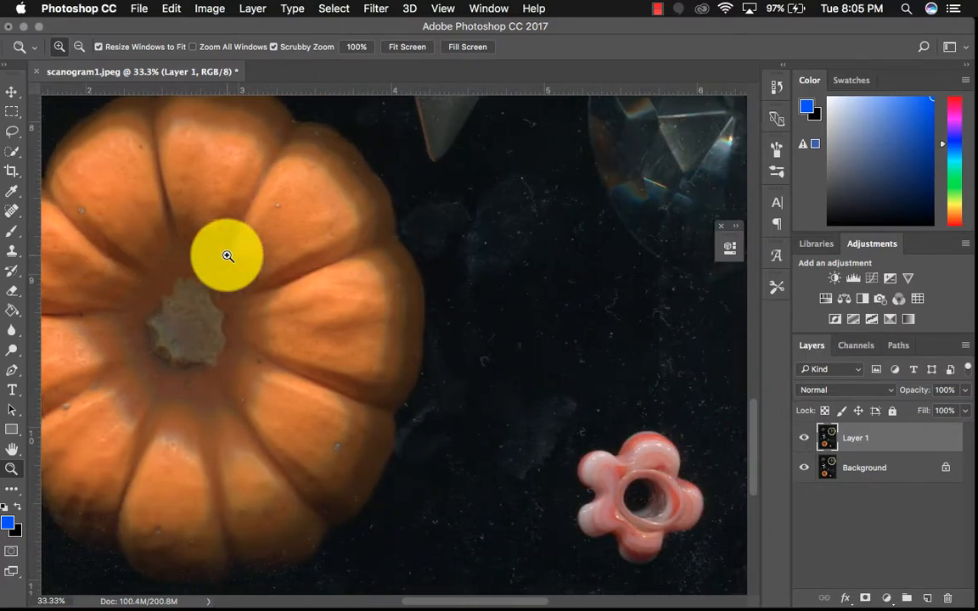
pyautogui.scroll(15, 415, 354)
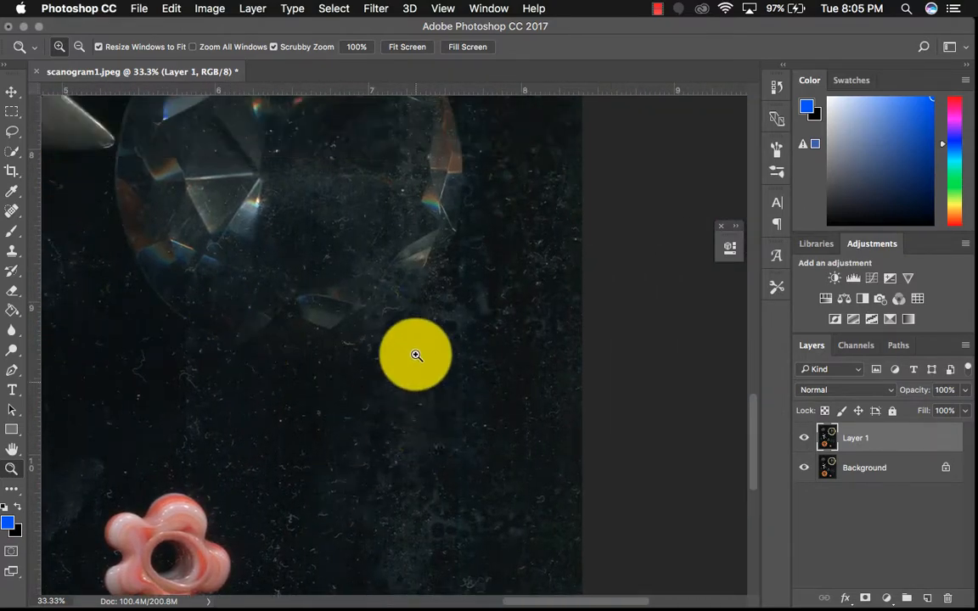
pyautogui.hscroll(1, 416, 355)
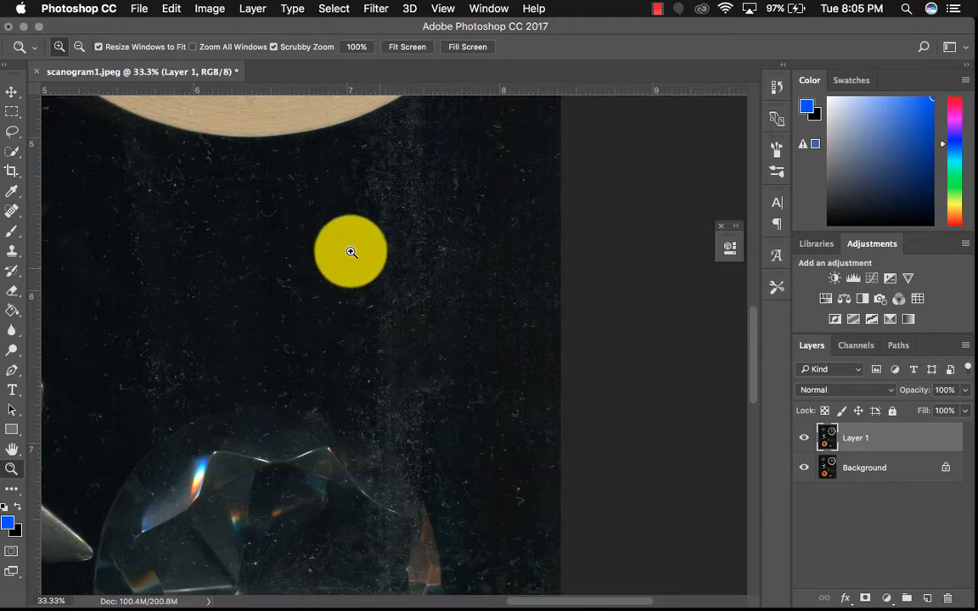
pyautogui.scroll(7, 477, 368)
pyautogui.scroll(6, 478, 368)
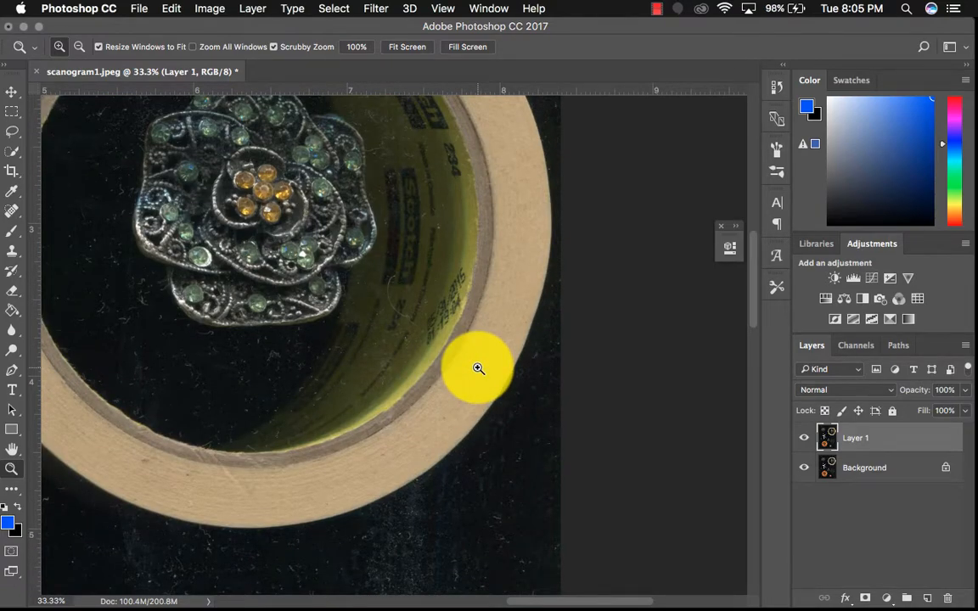
pyautogui.press('super+0')
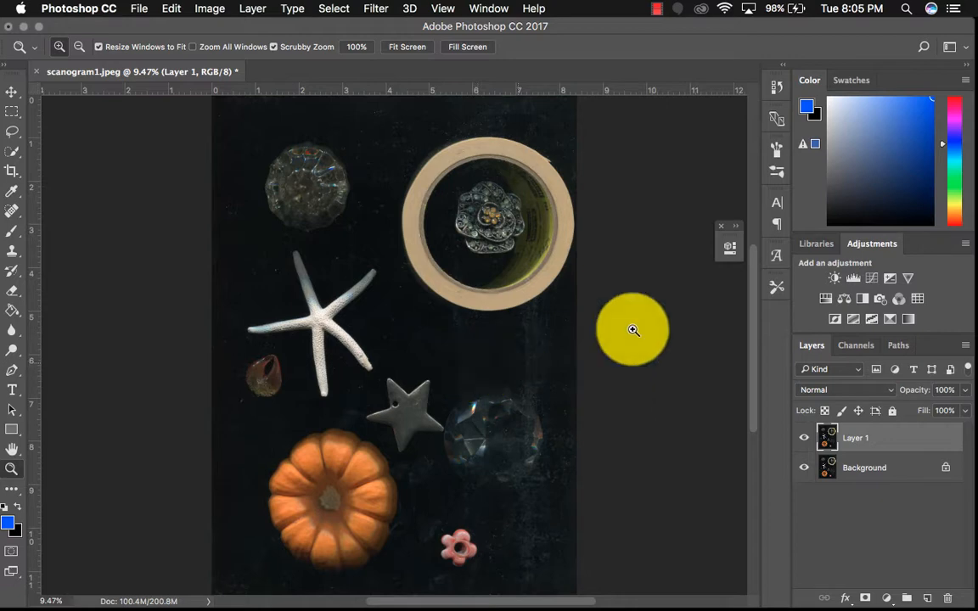
# Add a Brightness/Contrast adjustment layer with brightness 37 and contrast 10
pyautogui.click(836, 279)
pyautogui.moveTo(598, 328); pyautogui.dragTo(616, 330)
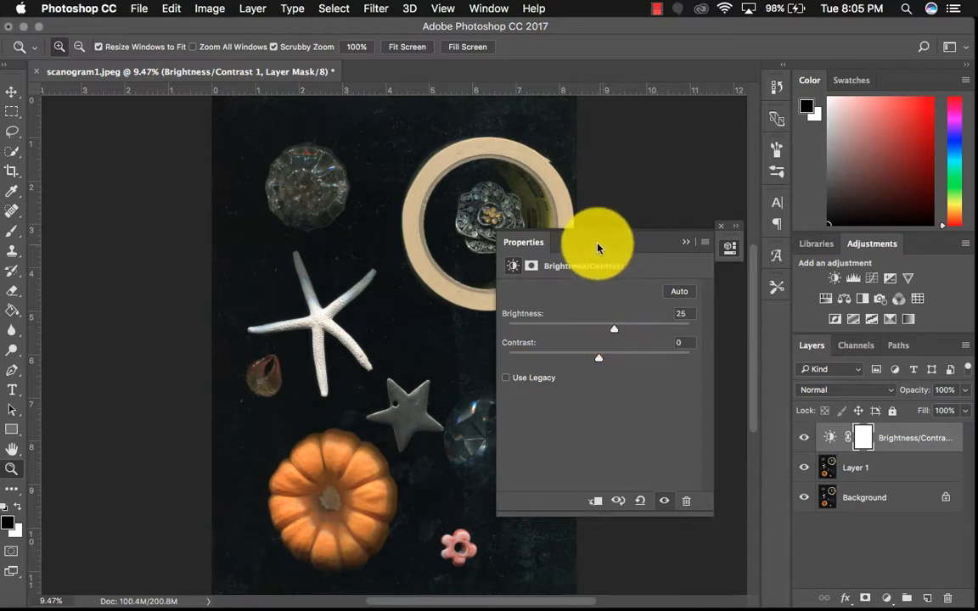
pyautogui.moveTo(594, 242); pyautogui.dragTo(653, 243)
pyautogui.click(681, 327)
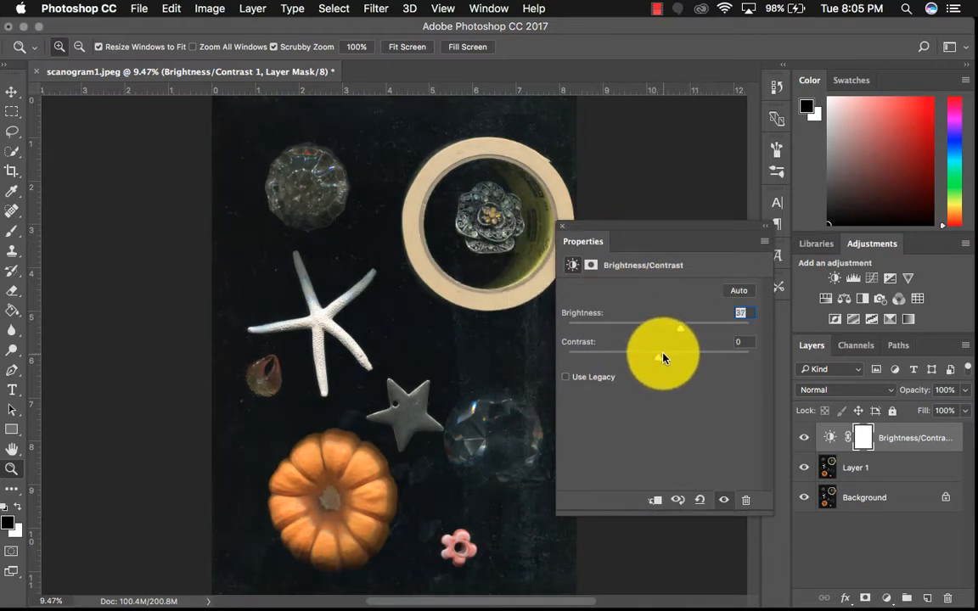
pyautogui.moveTo(663, 356)
pyautogui.mouseDown()
pyautogui.moveTo(649, 356)
pyautogui.moveTo(668, 356)
pyautogui.mouseUp()
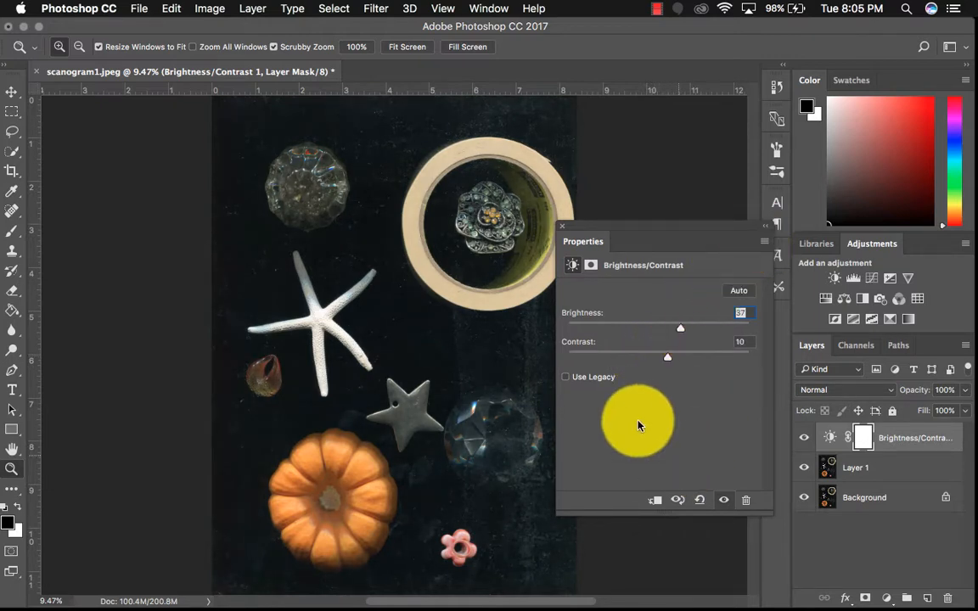
# Add a Levels adjustment layer with input levels of 10, 1.07 and 195
pyautogui.click(852, 278)
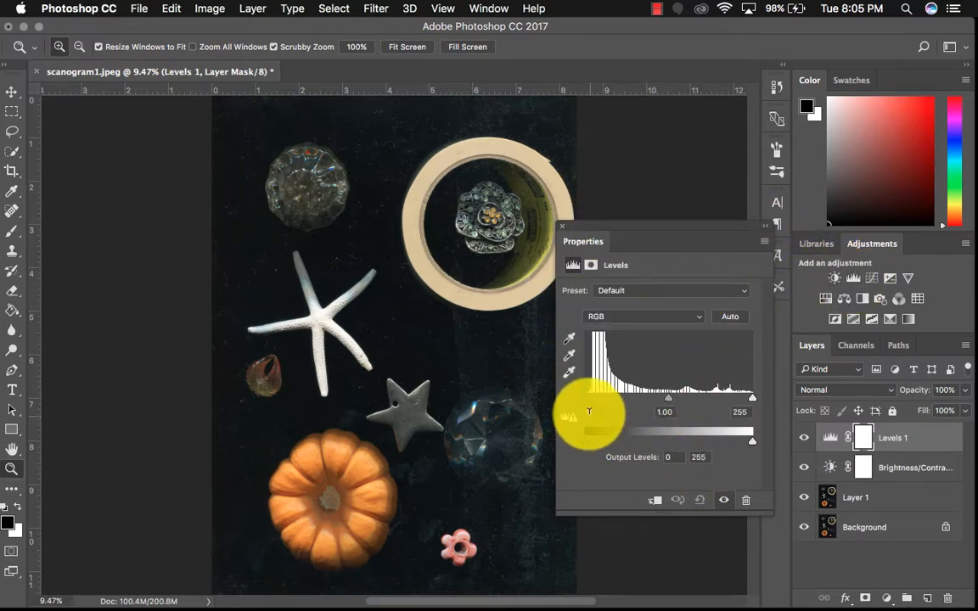
pyautogui.moveTo(584, 399); pyautogui.dragTo(592, 404)
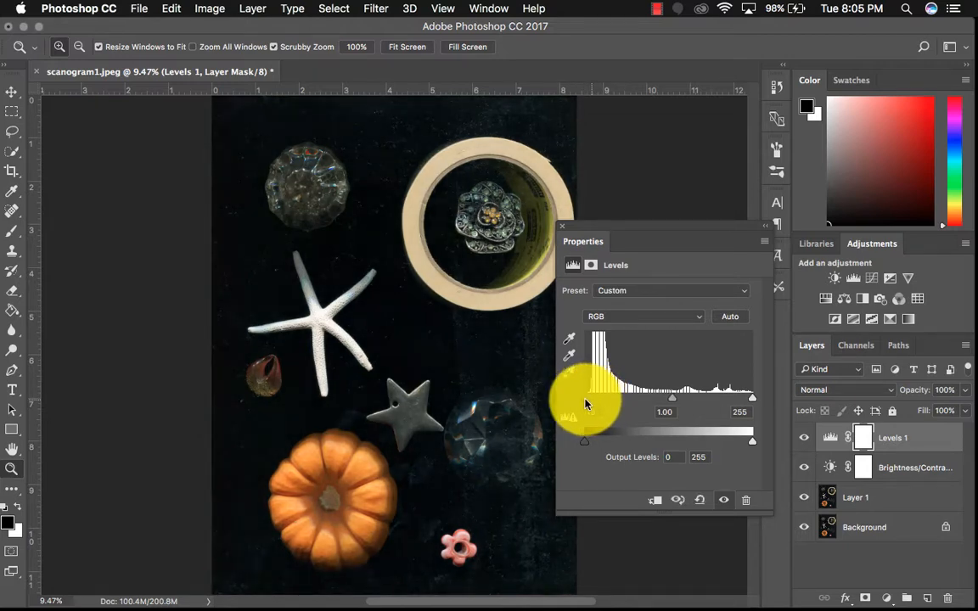
pyautogui.moveTo(747, 401); pyautogui.dragTo(630, 412)
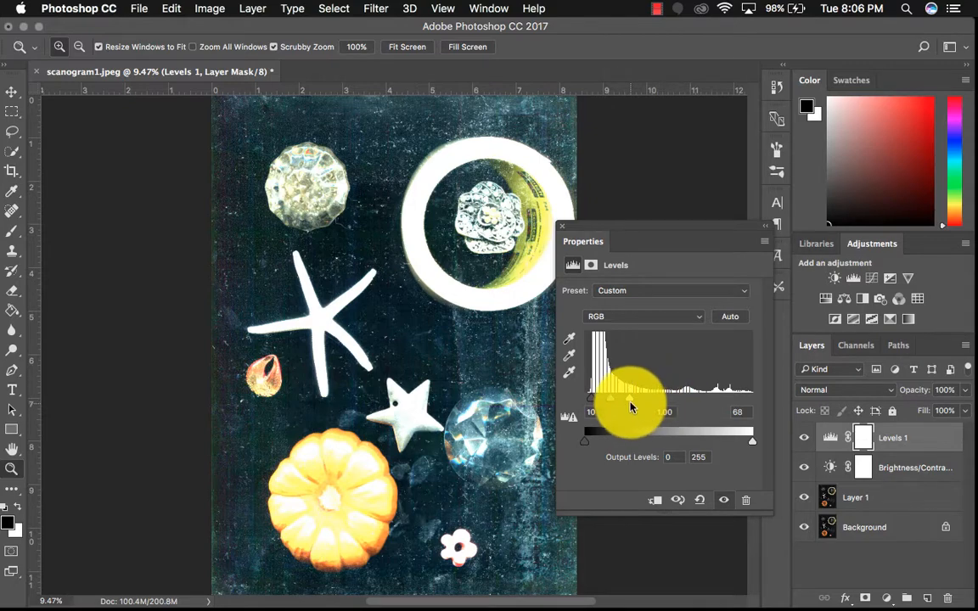
pyautogui.moveTo(629, 408); pyautogui.dragTo(705, 412)
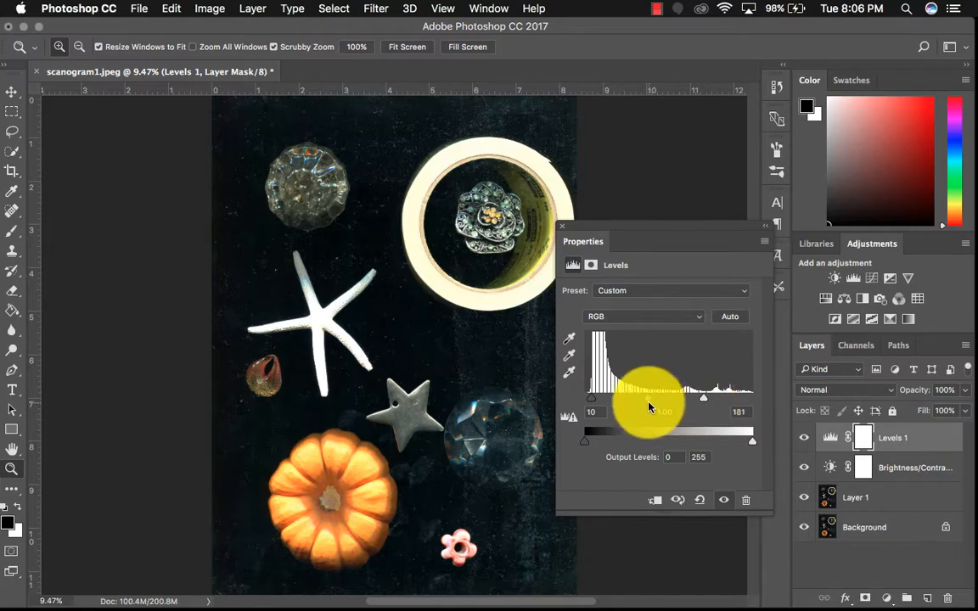
pyautogui.moveTo(647, 405); pyautogui.dragTo(640, 405)
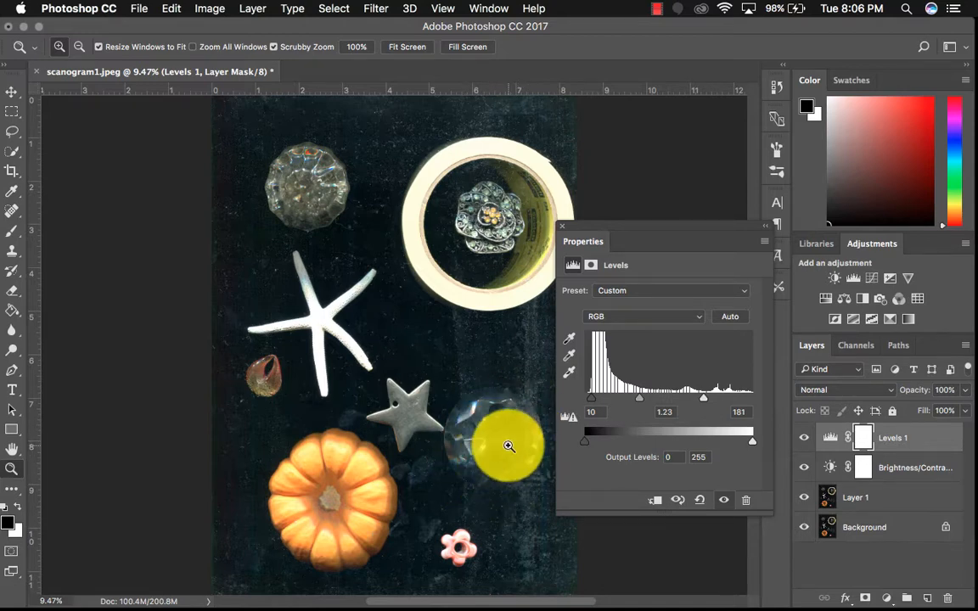
pyautogui.moveTo(639, 398); pyautogui.dragTo(713, 402)
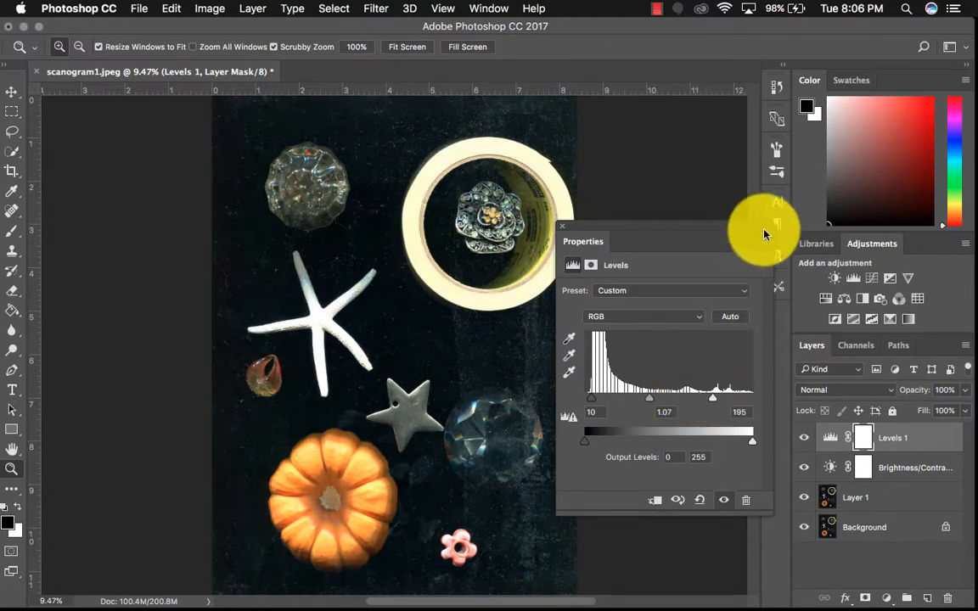
pyautogui.click(561, 225)
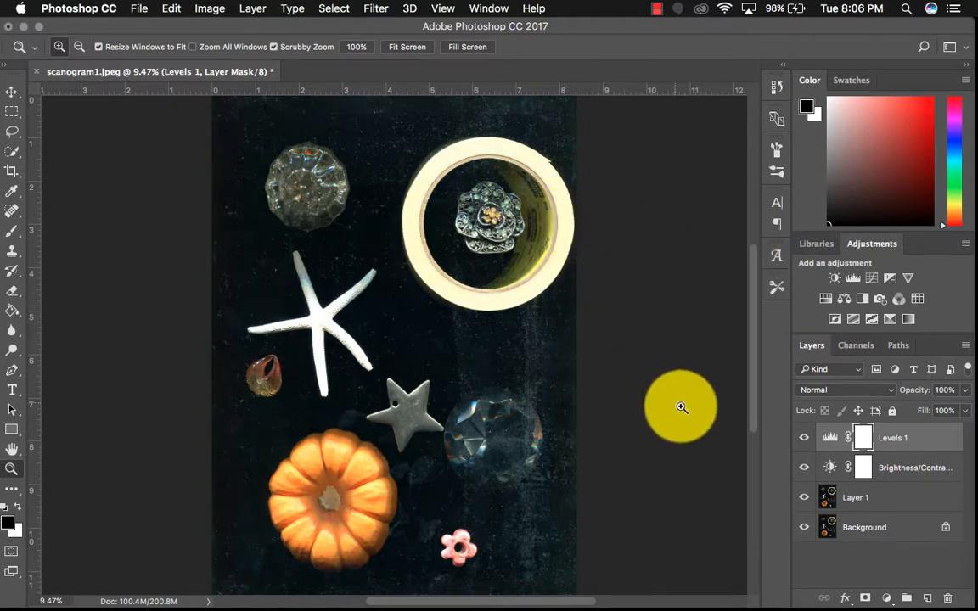
# Open the Dust & Scratches filter for Layer 1 and preview the dark background around the clear crystal at 50%
pyautogui.click(891, 499)
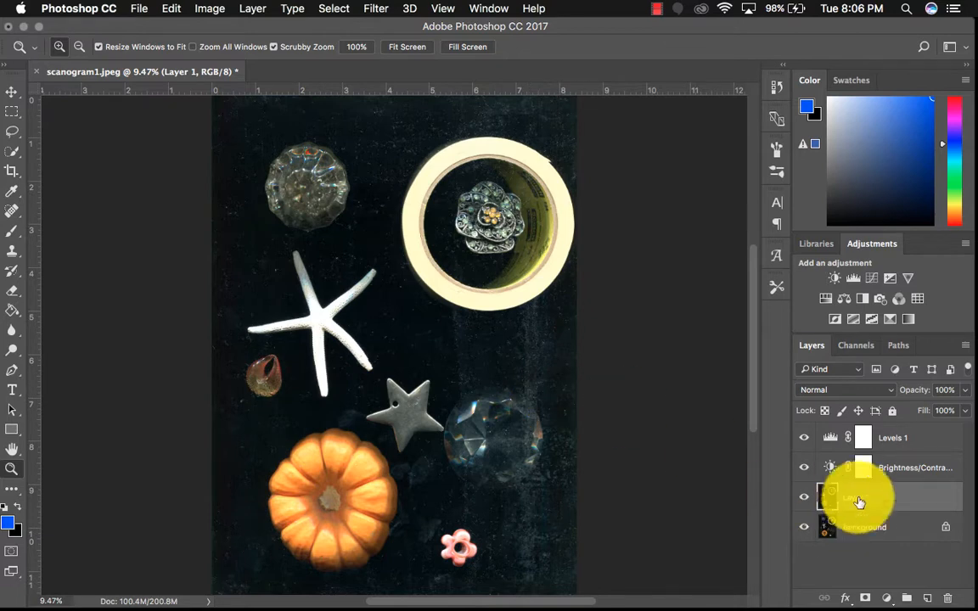
pyautogui.click(373, 9)
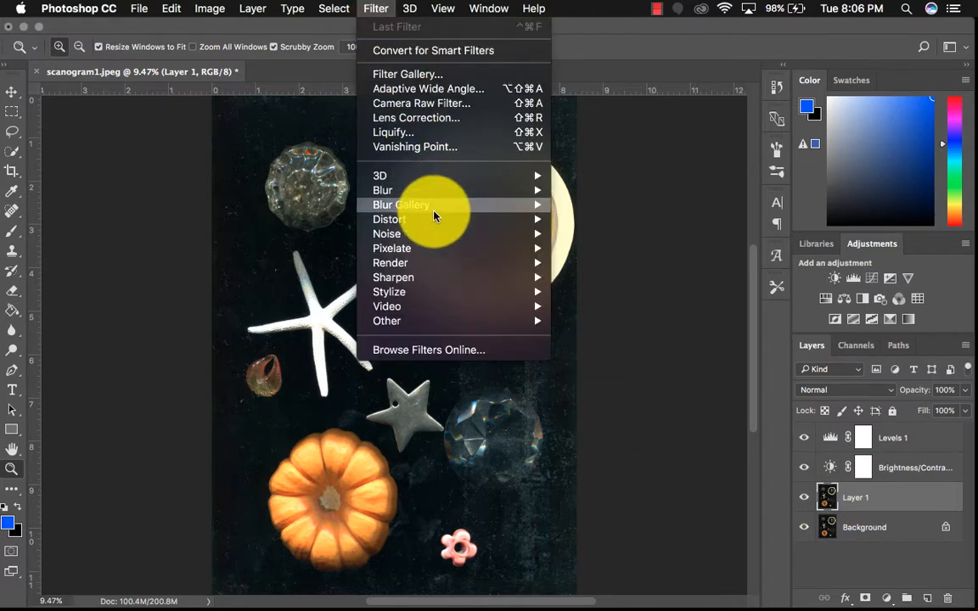
pyautogui.moveTo(434, 239)
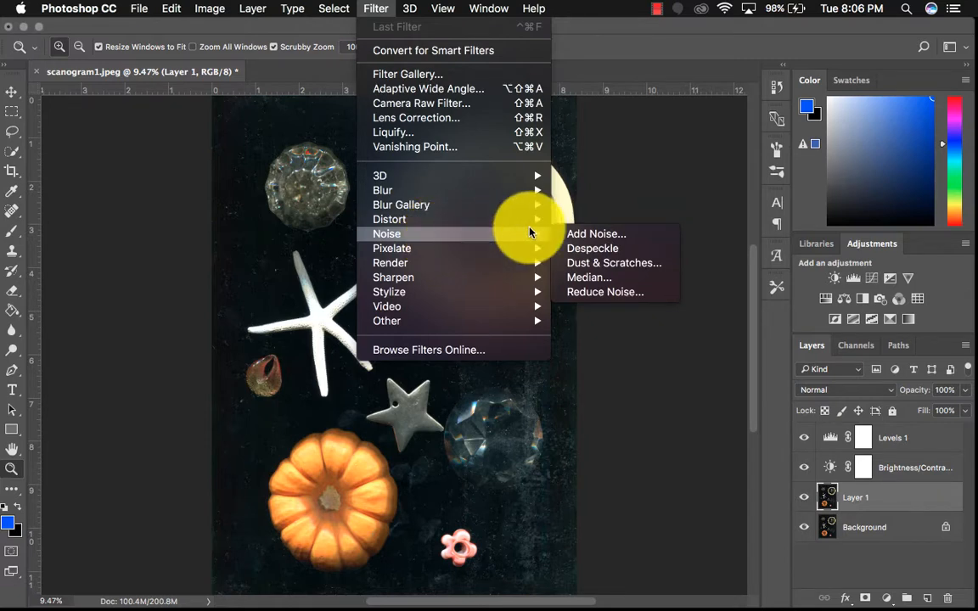
pyautogui.click(636, 262)
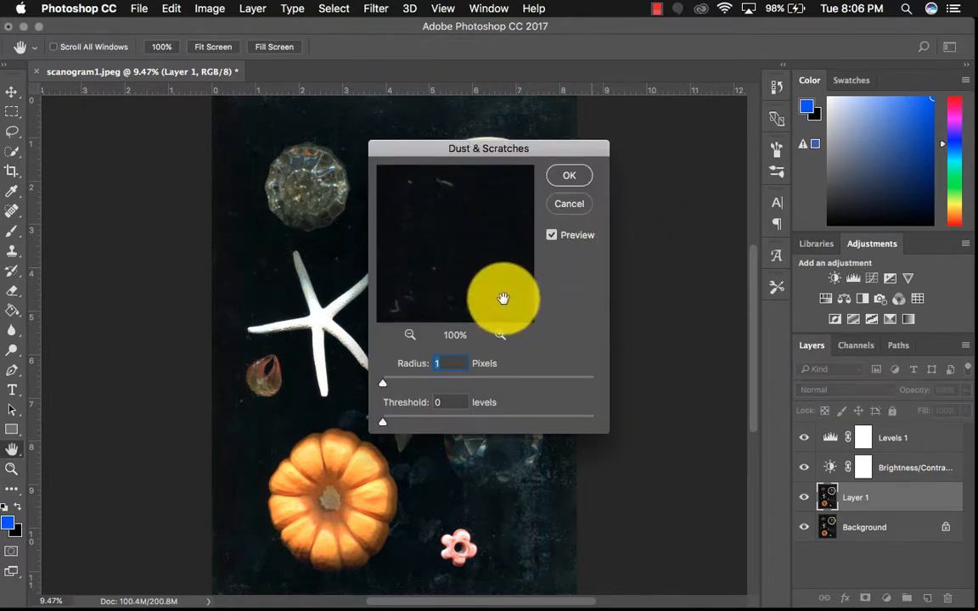
pyautogui.click(411, 338)
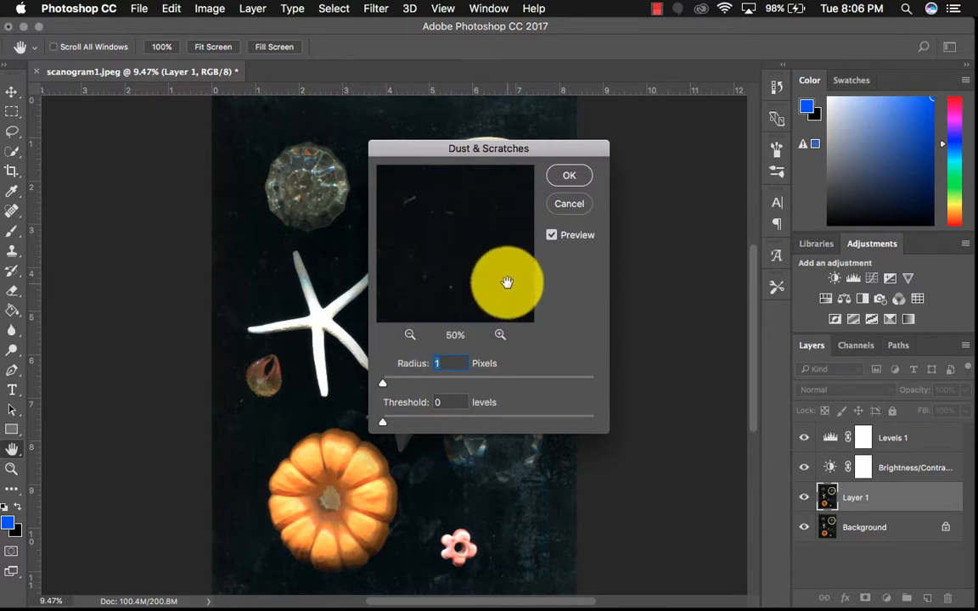
pyautogui.moveTo(507, 283); pyautogui.dragTo(421, 201)
pyautogui.moveTo(490, 265); pyautogui.dragTo(389, 271)
pyautogui.moveTo(509, 259); pyautogui.dragTo(393, 190)
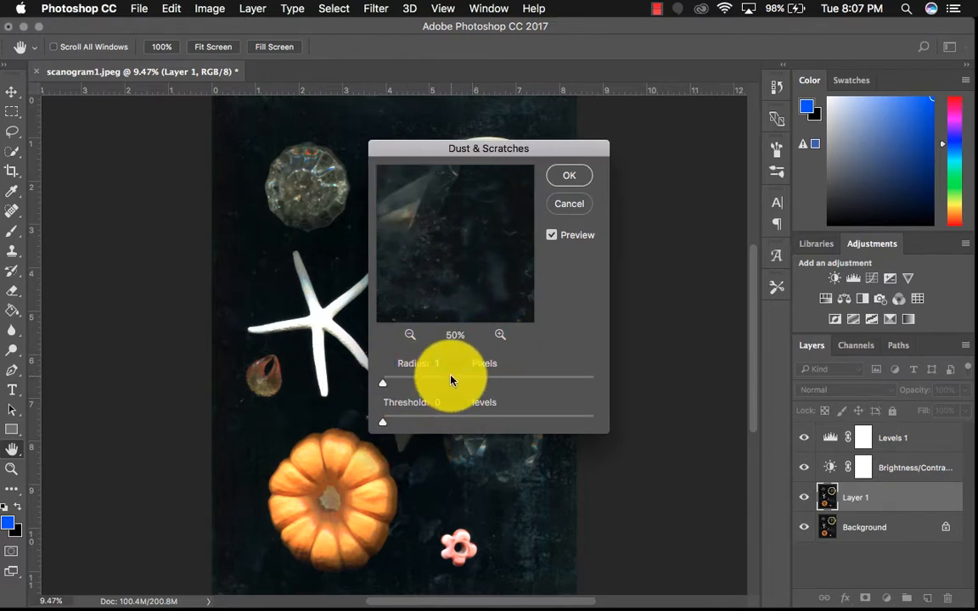
# Try the Dust & Scratches filter on Layer 1 with a radius of 3 pixels and a threshold of 0, and undo it
pyautogui.write('2')
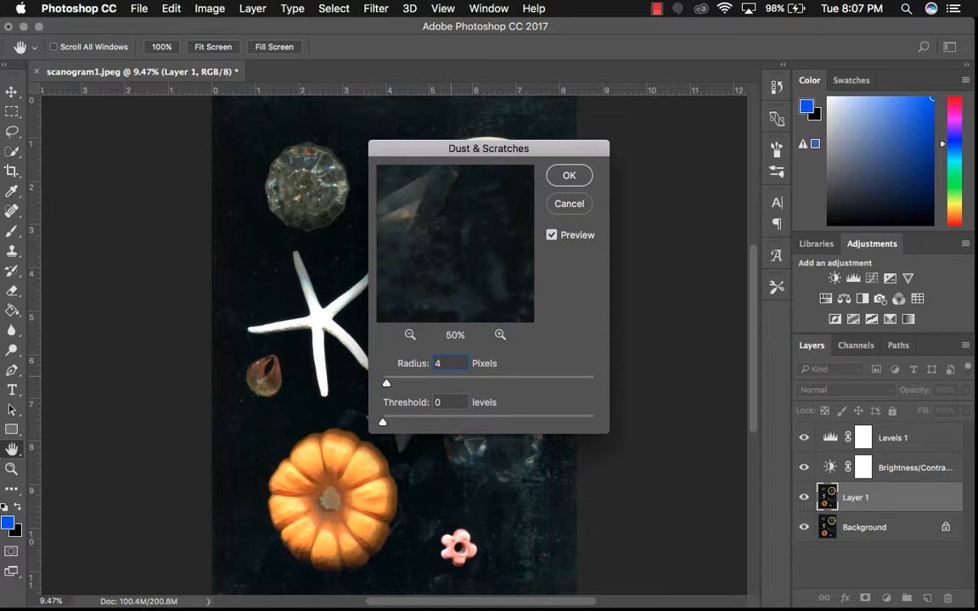
pyautogui.click(410, 337)
pyautogui.click(410, 337)
pyautogui.click(410, 337)
pyautogui.click(410, 337)
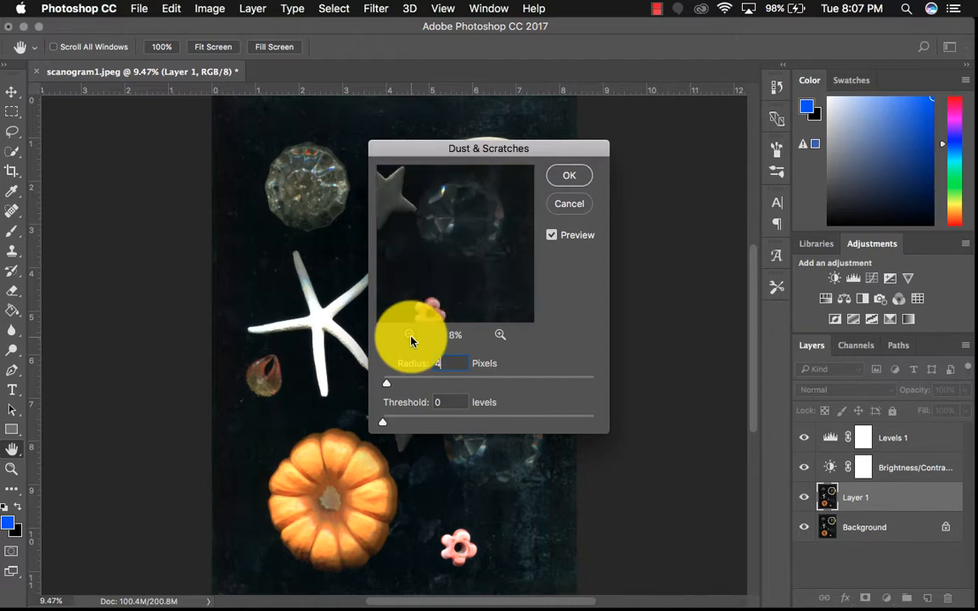
pyautogui.click(411, 337)
pyautogui.click(412, 337)
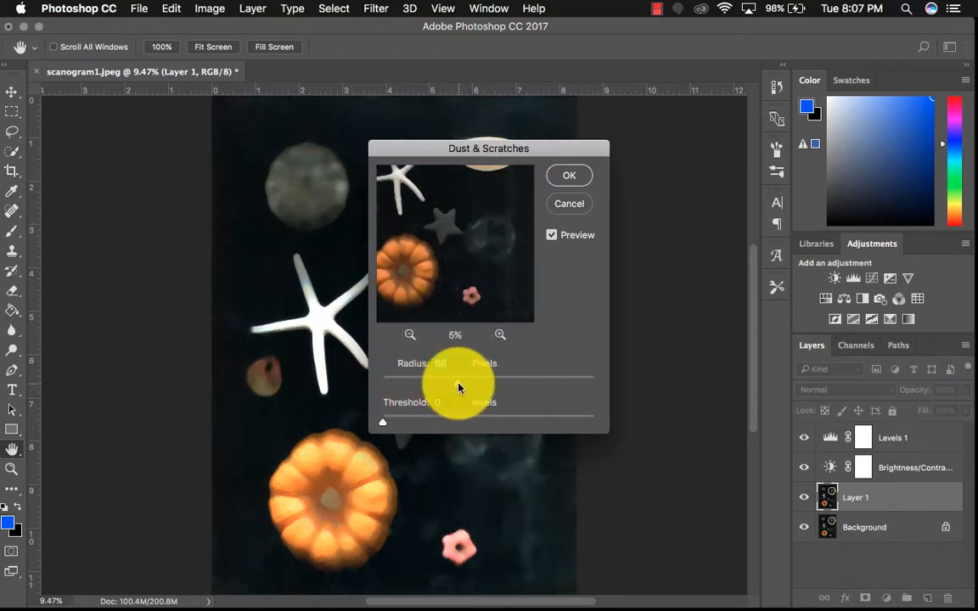
pyautogui.moveTo(457, 388); pyautogui.dragTo(384, 390)
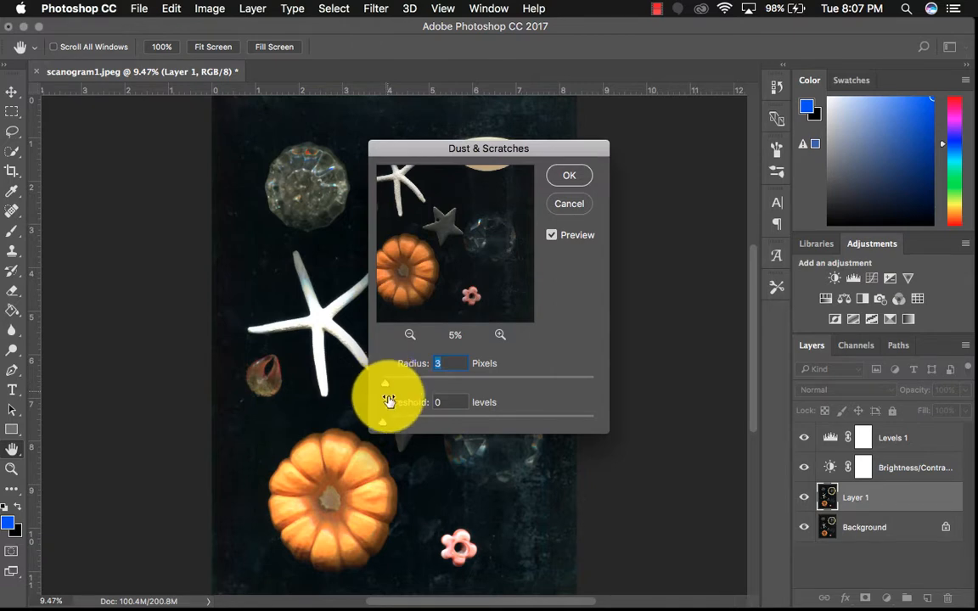
pyautogui.moveTo(384, 427); pyautogui.dragTo(322, 405)
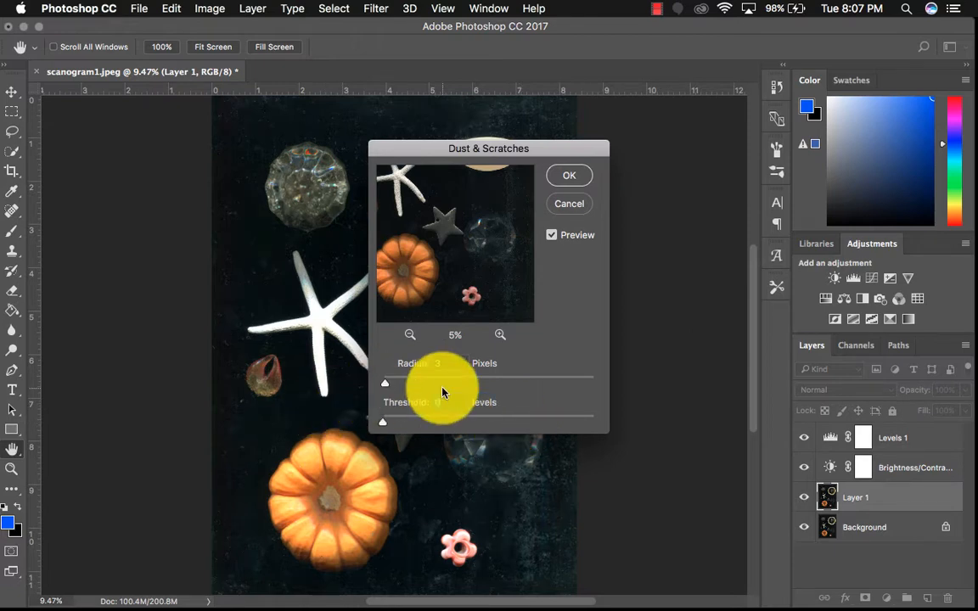
pyautogui.click(565, 174)
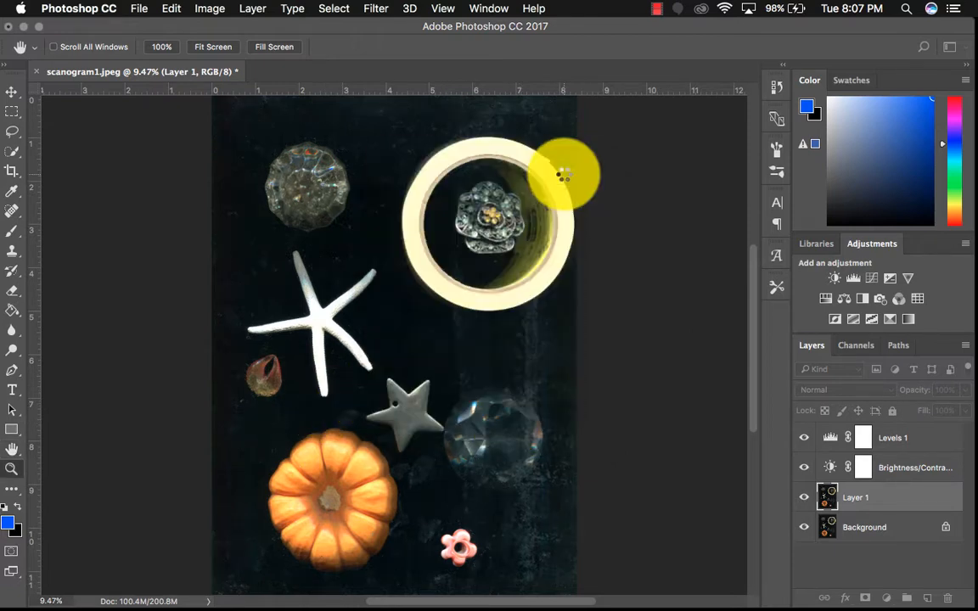
pyautogui.press('z')
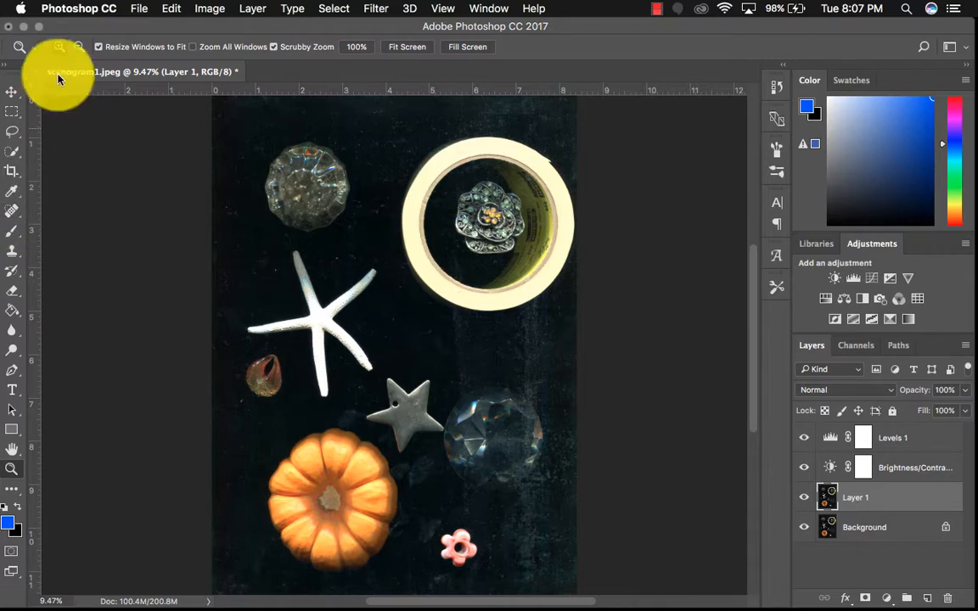
# Switch to the Spot Healing Brush for retouching Layer 1
pyautogui.moveTo(78, 26); pyautogui.dragTo(85, 25)
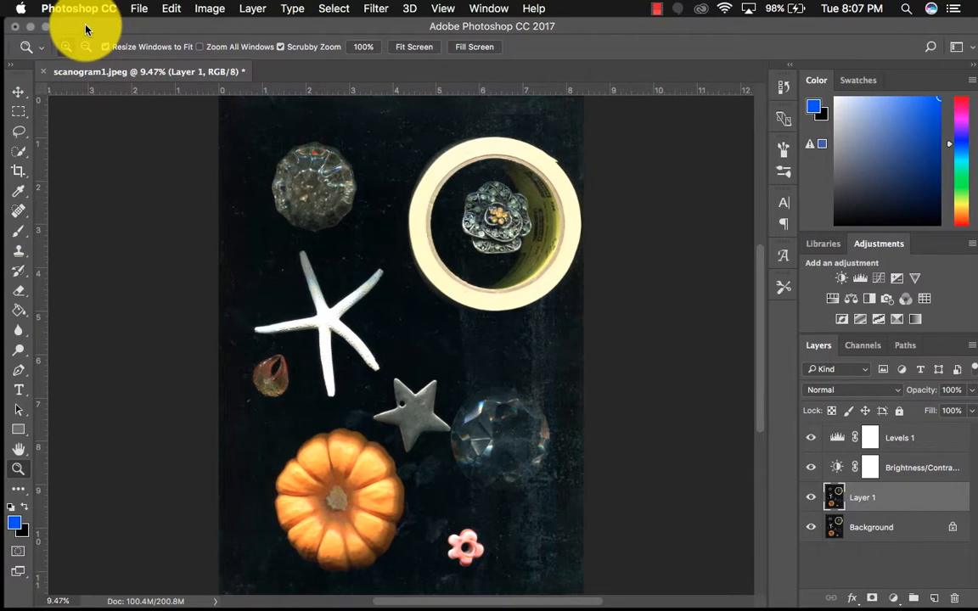
pyautogui.click(19, 212)
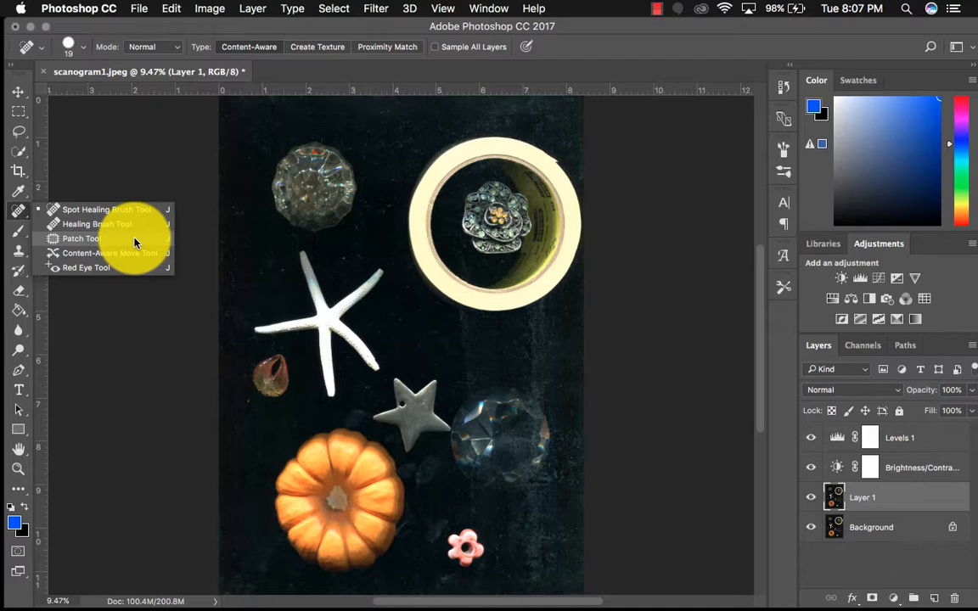
pyautogui.click(134, 210)
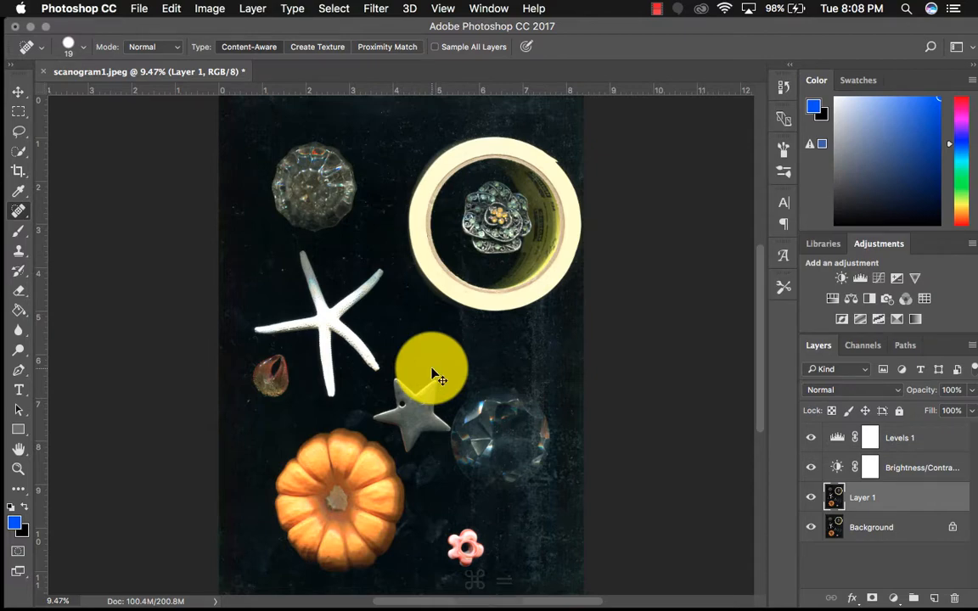
# Examine the scan at 50% to 200% for dust and scratches around the crystals, the tape roll, the image edges and the starfish
pyautogui.press('super+equal')
pyautogui.press('super+equal')
pyautogui.press('super+equal')
pyautogui.press('super+equal')
pyautogui.press('super+equal')
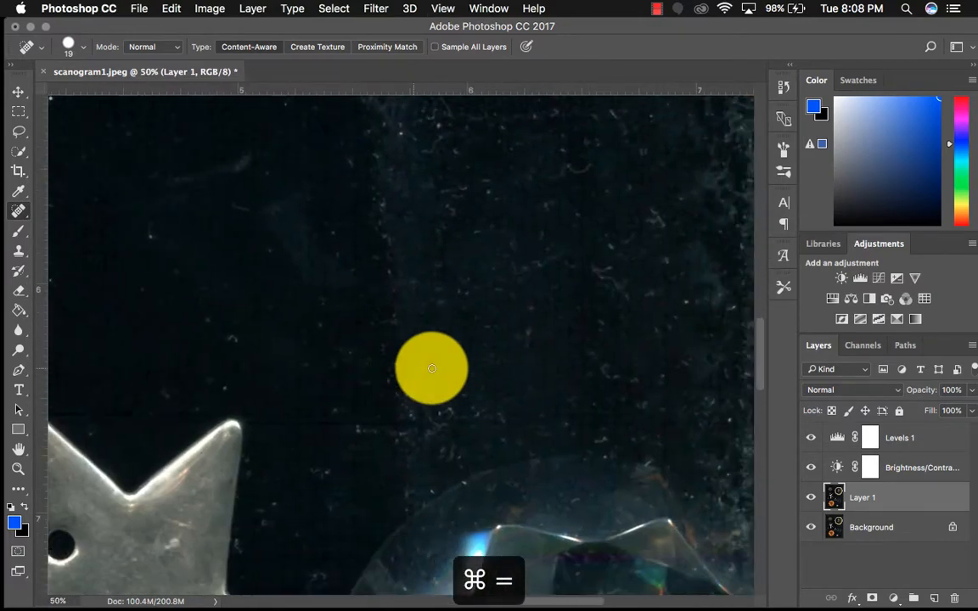
pyautogui.hscroll(10, 431, 368)
pyautogui.scroll(-6, 432, 368)
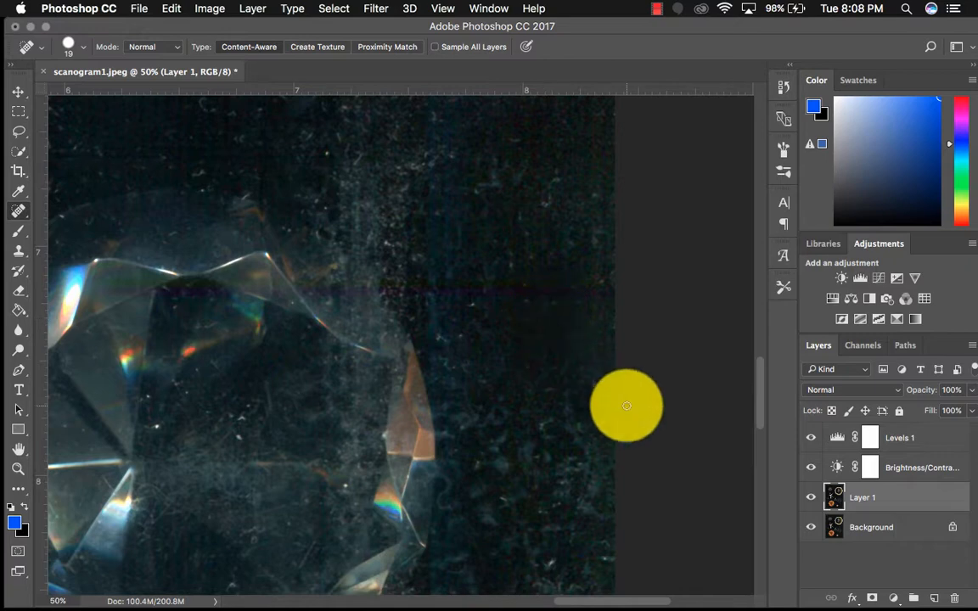
pyautogui.scroll(5, 495, 277)
pyautogui.scroll(5, 495, 277)
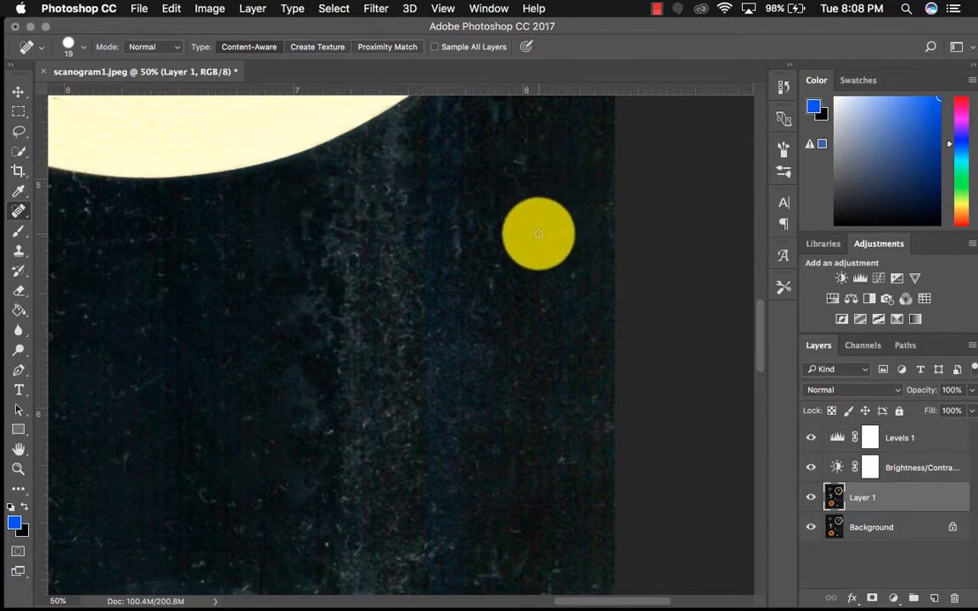
pyautogui.scroll(15, 493, 225)
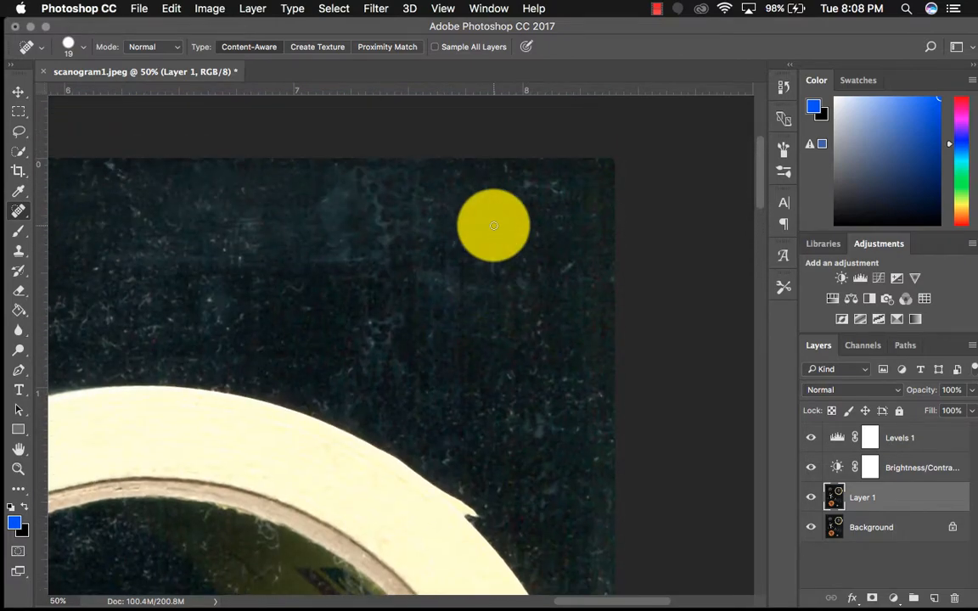
pyautogui.hscroll(-10, 493, 225)
pyautogui.hscroll(-20, 494, 225)
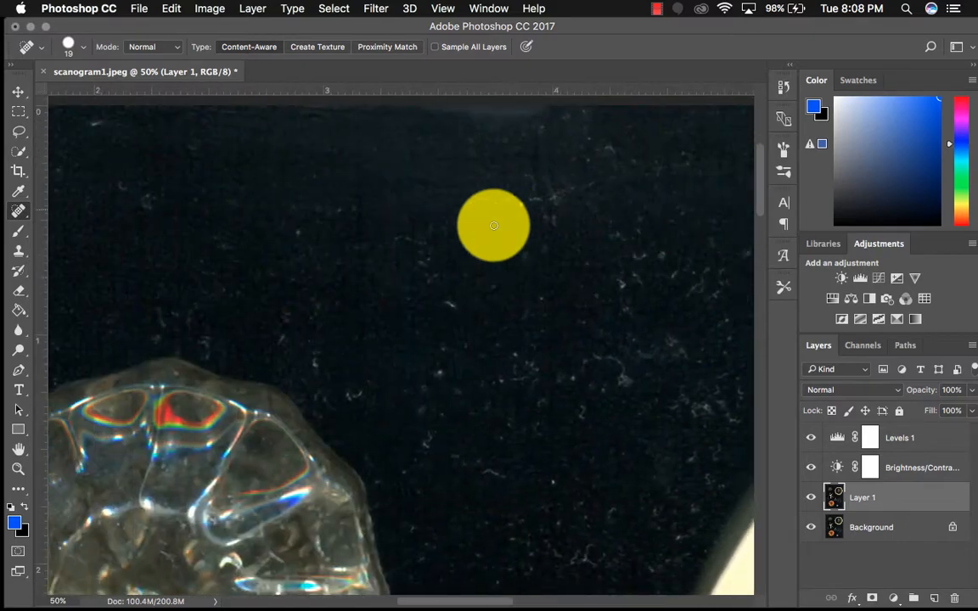
pyautogui.hscroll(-10, 494, 225)
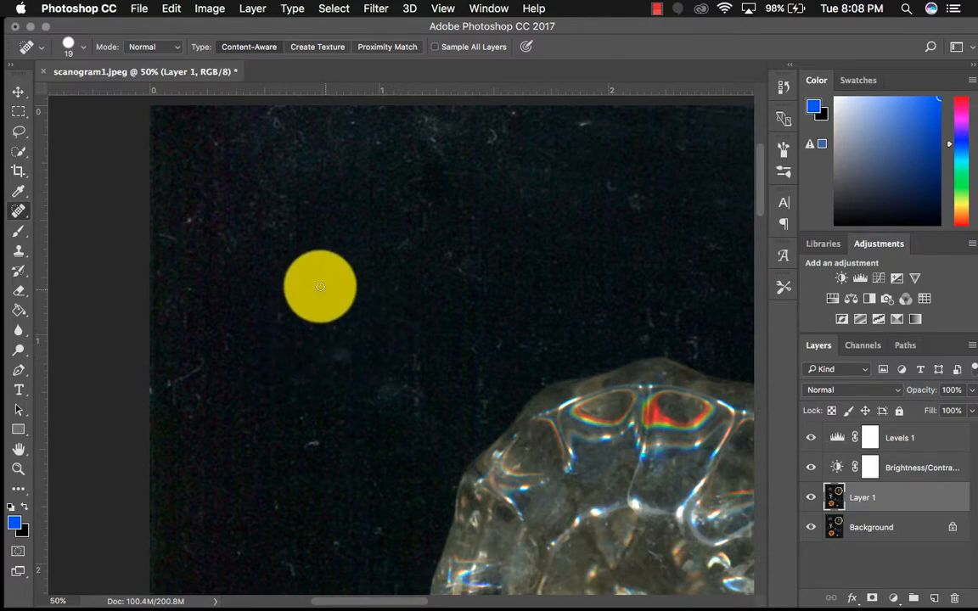
pyautogui.press('super+equal')
pyautogui.press('super+equal')
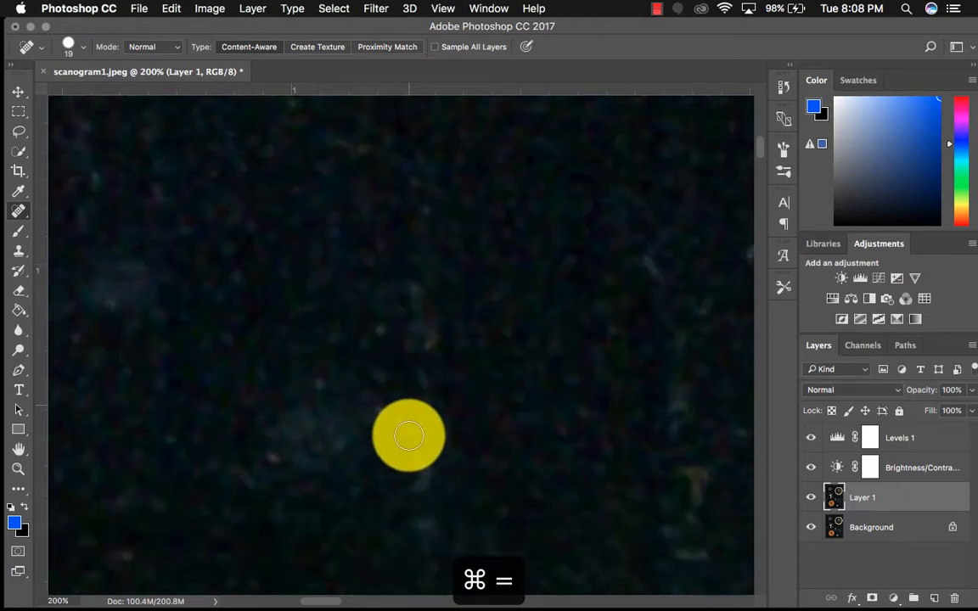
pyautogui.press('super+minus')
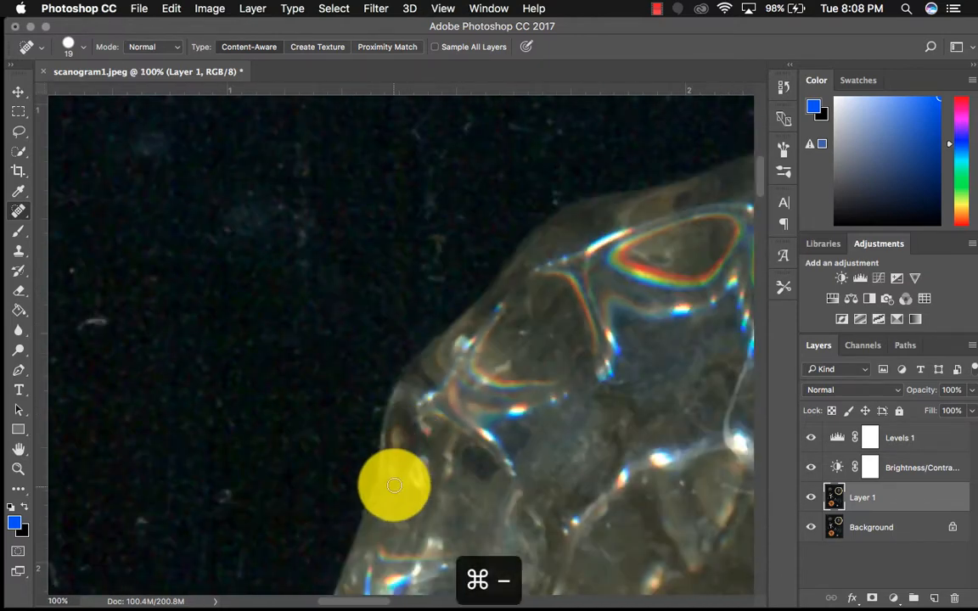
pyautogui.scroll(-15, 393, 485)
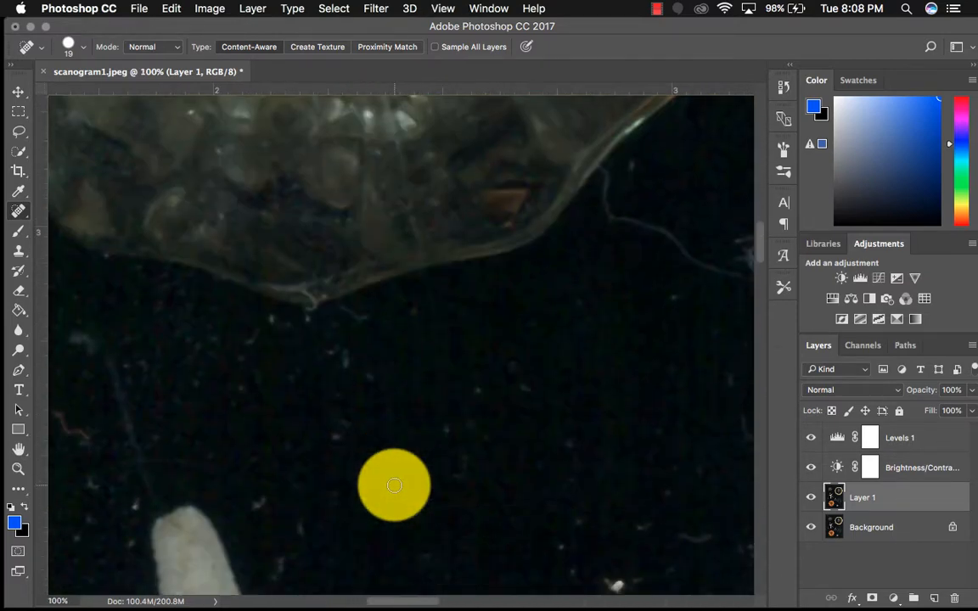
pyautogui.scroll(-10, 393, 484)
pyautogui.hscroll(12, 393, 485)
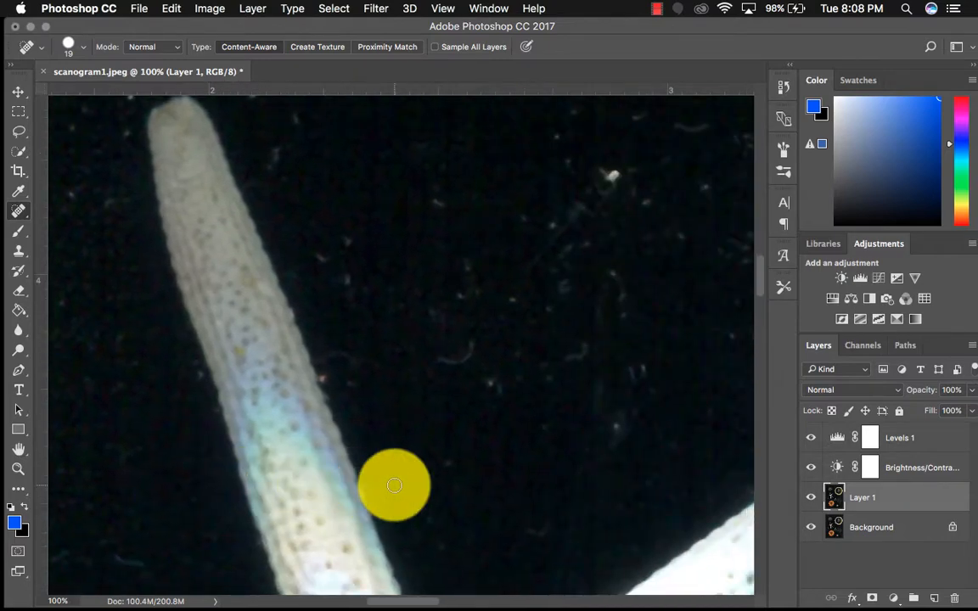
pyautogui.hscroll(4, 394, 485)
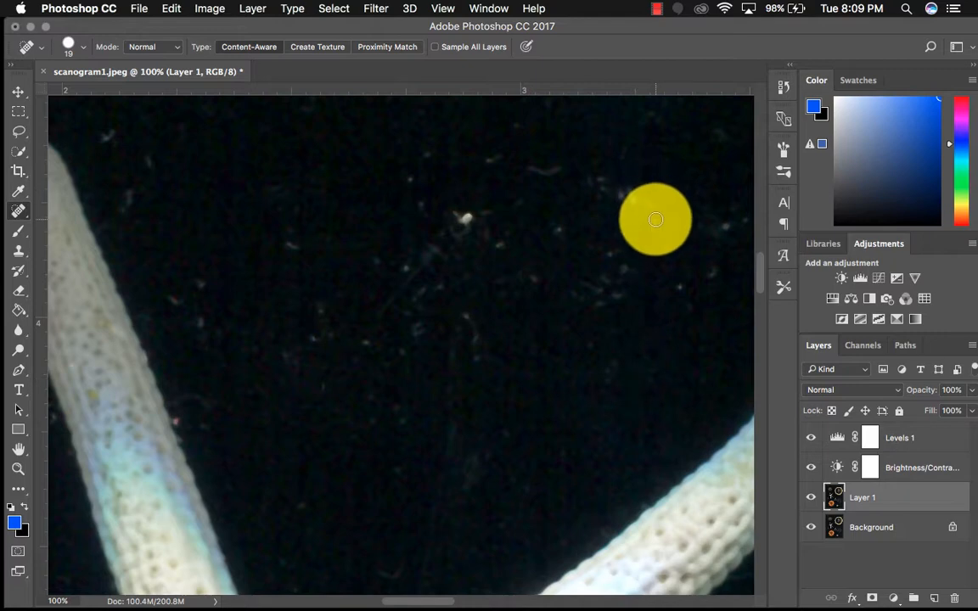
# Heal the dust specks on the dark background between the starfish's two upper arms with size 19 Spot Healing Brush strokes
pyautogui.moveTo(632, 219)
pyautogui.mouseDown()
pyautogui.moveTo(611, 187)
pyautogui.moveTo(500, 180)
pyautogui.mouseUp()
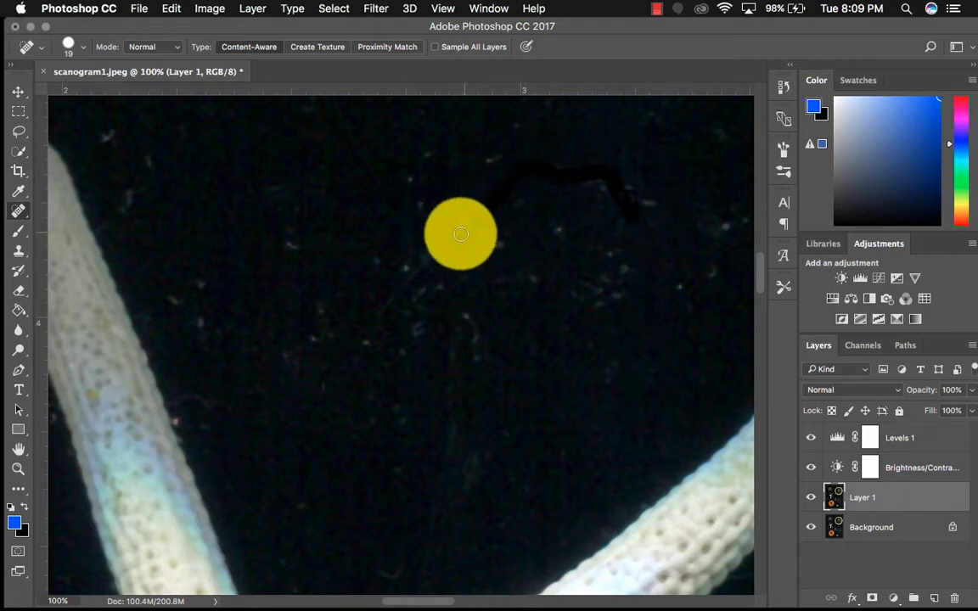
pyautogui.moveTo(490, 236)
pyautogui.mouseDown()
pyautogui.moveTo(532, 291)
pyautogui.moveTo(573, 213)
pyautogui.mouseUp()
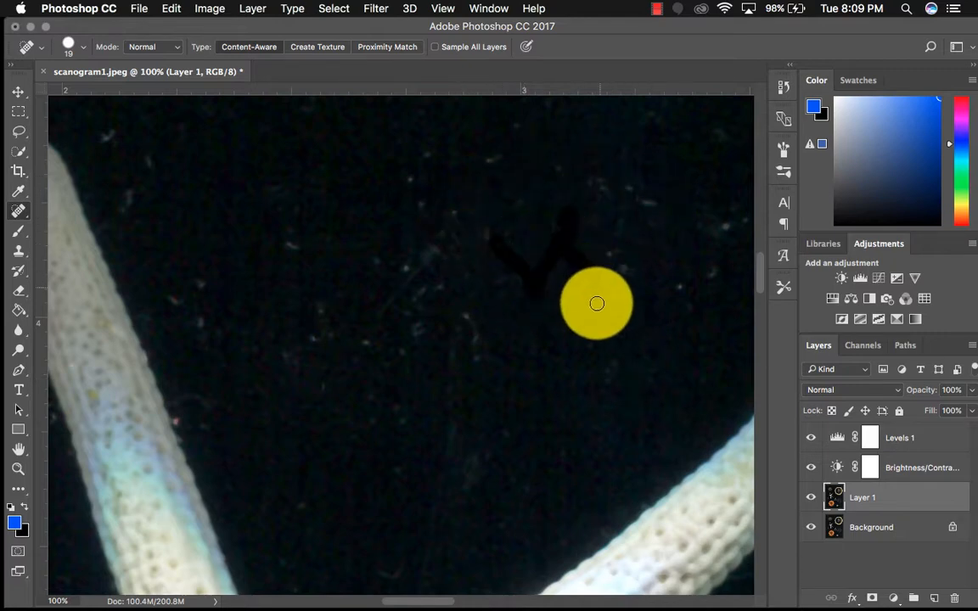
pyautogui.moveTo(608, 287)
pyautogui.mouseDown()
pyautogui.moveTo(623, 308)
pyautogui.moveTo(659, 294)
pyautogui.moveTo(554, 305)
pyautogui.mouseUp()
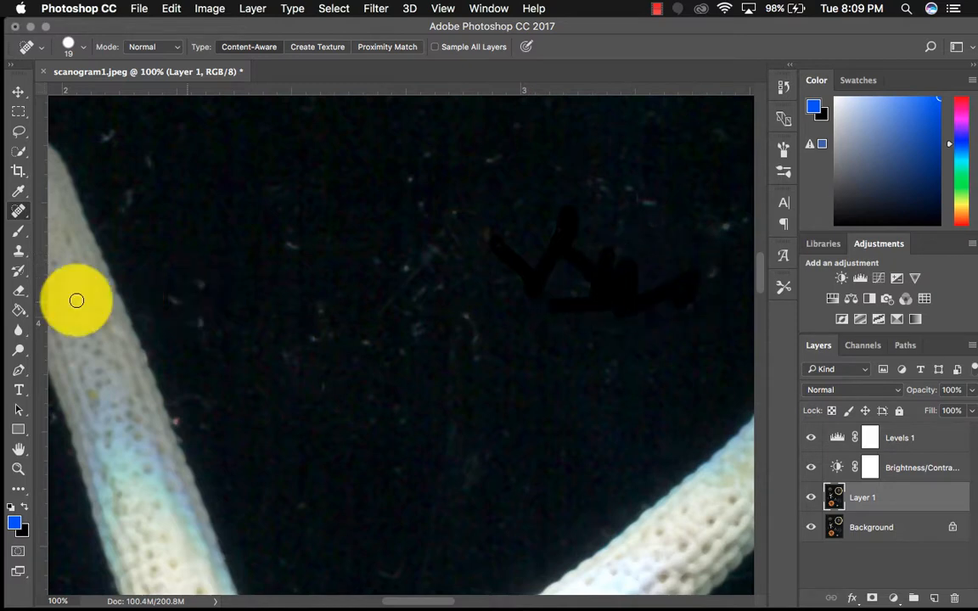
# Clone clean dark background over specks between the starfish's upper arms using the Clone Stamp at size 50
pyautogui.click(18, 251)
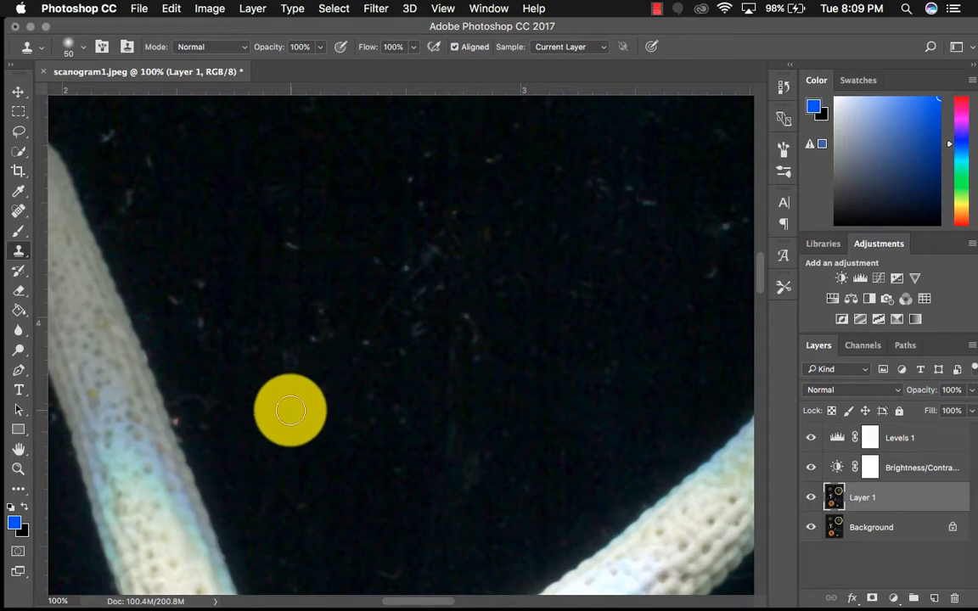
pyautogui.click(363, 341)
pyautogui.click(410, 332)
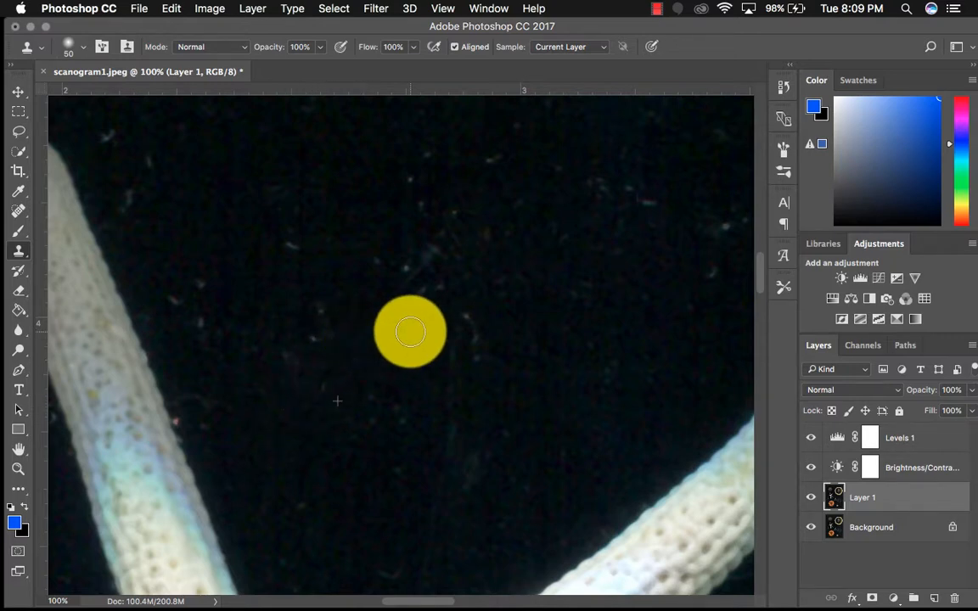
# Examine the dark background around the starfish's lower arms and the metal star for remaining dust and scratches
pyautogui.scroll(-15, 502, 408)
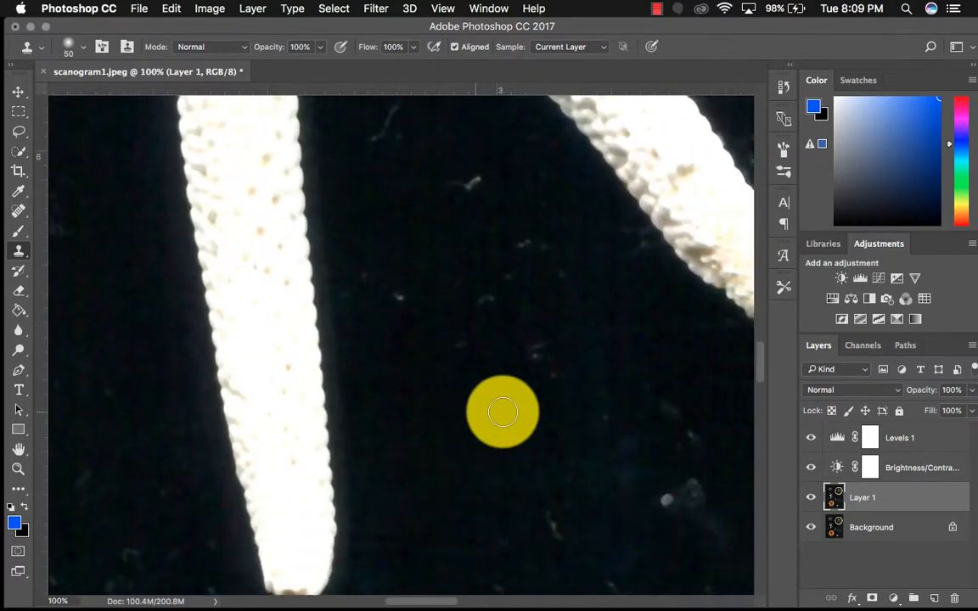
pyautogui.hscroll(5, 501, 411)
pyautogui.scroll(-10, 502, 411)
pyautogui.hscroll(-5, 501, 412)
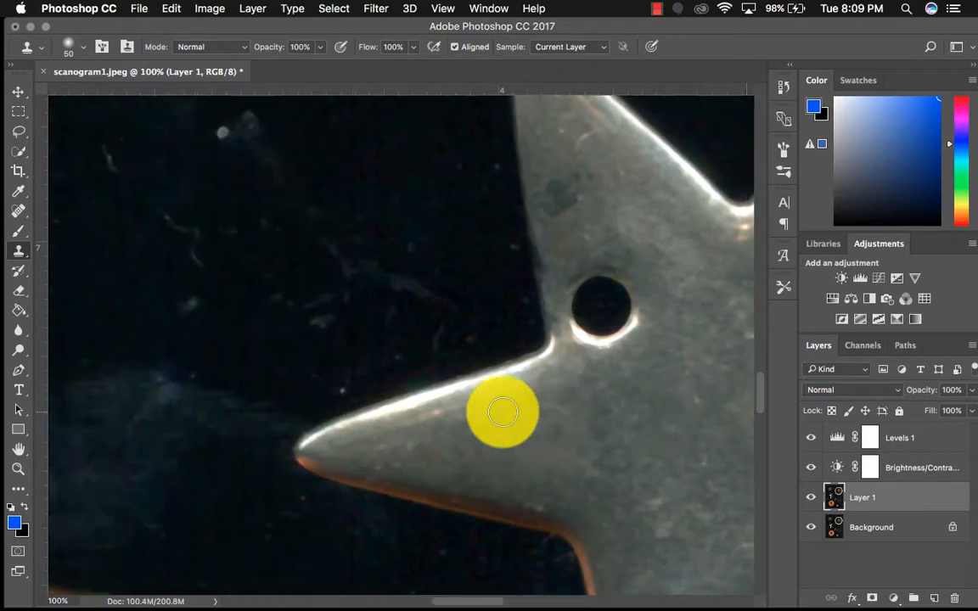
pyautogui.scroll(10, 501, 411)
pyautogui.hscroll(-3, 502, 412)
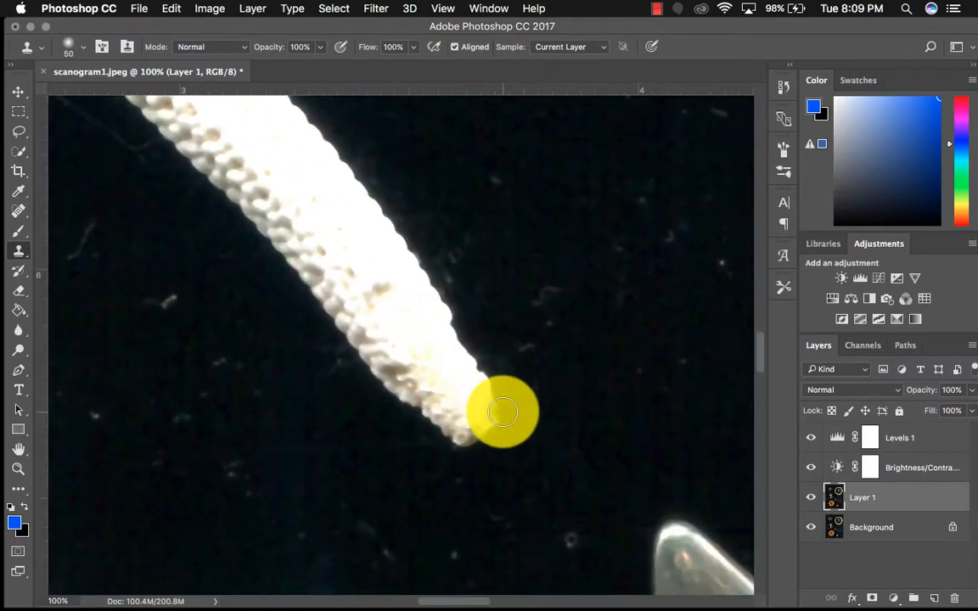
# Try cloning the starfish arm's texture onto the dark background beside it with the Clone Stamp at size 250
pyautogui.press(']')
pyautogui.press(']')
pyautogui.press(']')
pyautogui.moveTo(503, 412)
pyautogui.mouseDown()
pyautogui.moveTo(438, 393)
pyautogui.moveTo(422, 359)
pyautogui.moveTo(438, 371)
pyautogui.moveTo(233, 158)
pyautogui.moveTo(252, 205)
pyautogui.moveTo(529, 234)
pyautogui.moveTo(556, 227)
pyautogui.moveTo(654, 585)
pyautogui.mouseUp()
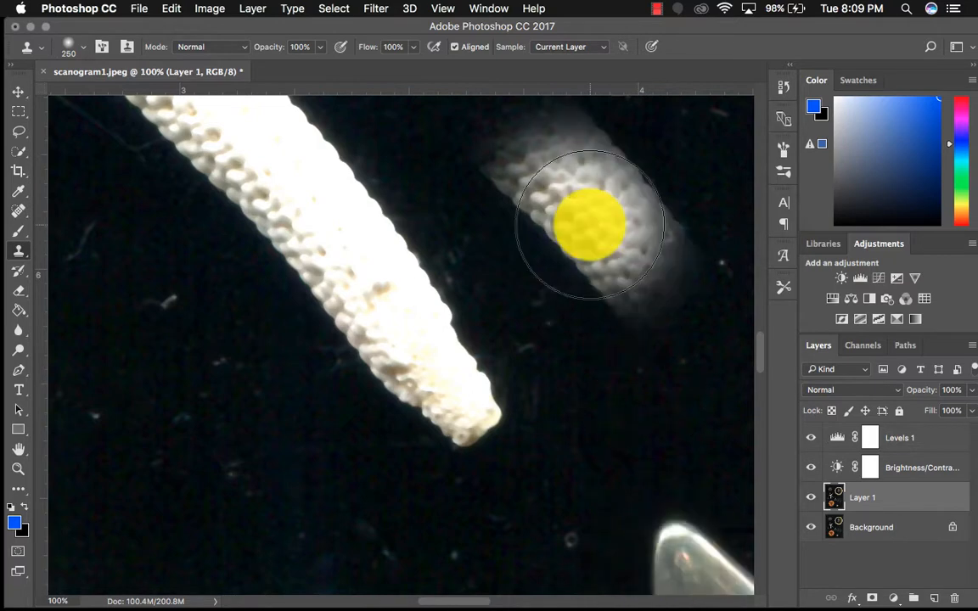
pyautogui.click(170, 7)
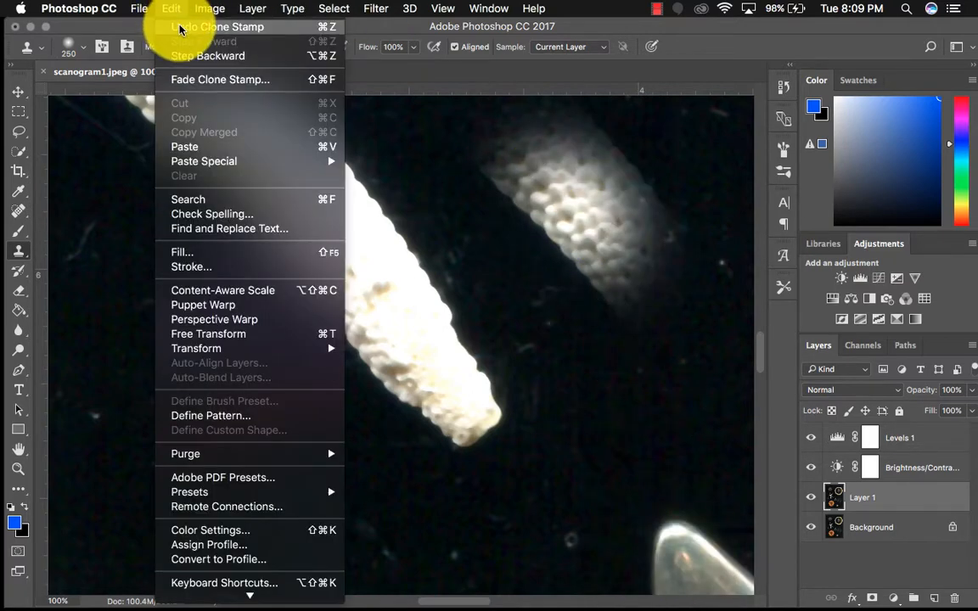
pyautogui.click(178, 26)
# Heal the dust specks and scratches on the dark background between the starfish and the metal star using the Spot Healing Brush at size 19
pyautogui.scroll(-10, 544, 333)
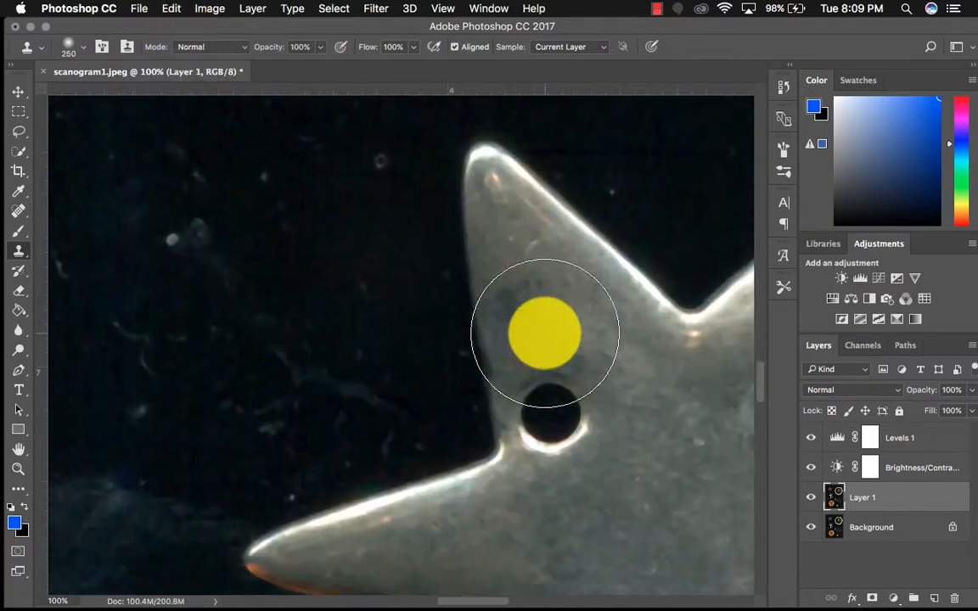
pyautogui.scroll(5, 544, 333)
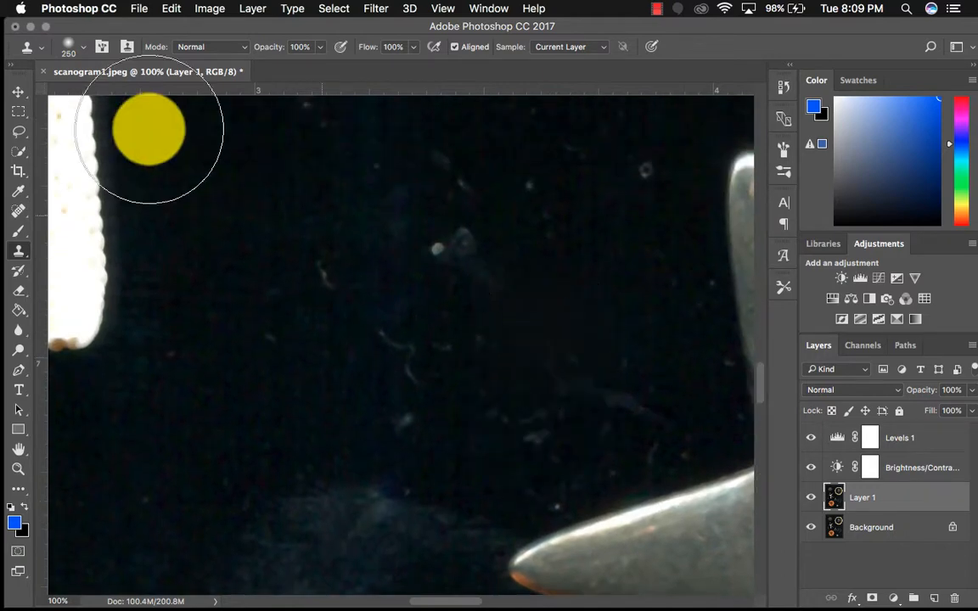
pyautogui.click(21, 217)
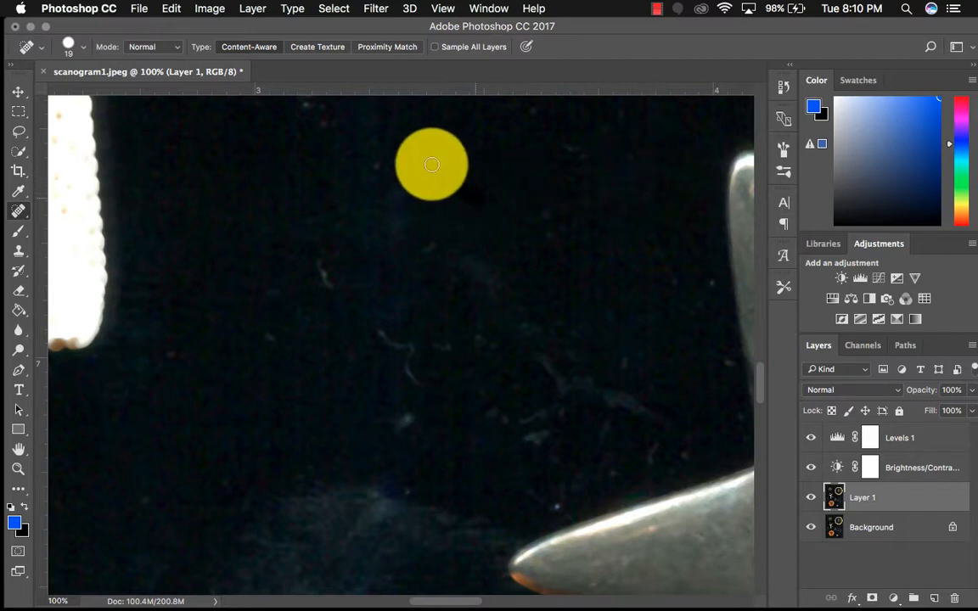
pyautogui.moveTo(429, 161)
pyautogui.mouseDown()
pyautogui.moveTo(410, 384)
pyautogui.moveTo(382, 328)
pyautogui.moveTo(323, 277)
pyautogui.moveTo(378, 426)
pyautogui.moveTo(548, 431)
pyautogui.mouseUp()
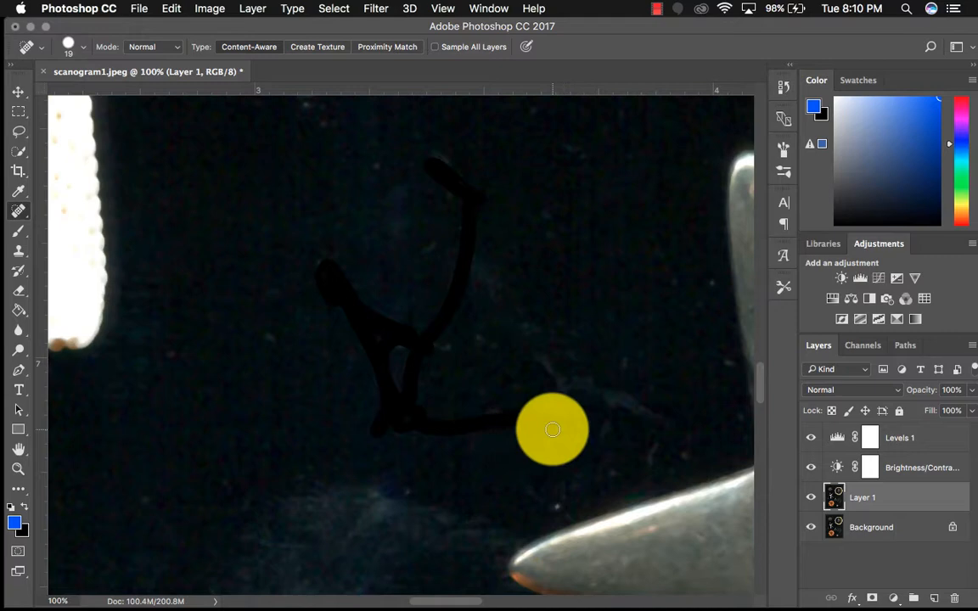
# Add a Black & White adjustment layer above the Levels 1 layer
pyautogui.click(443, 9)
pyautogui.click(469, 154)
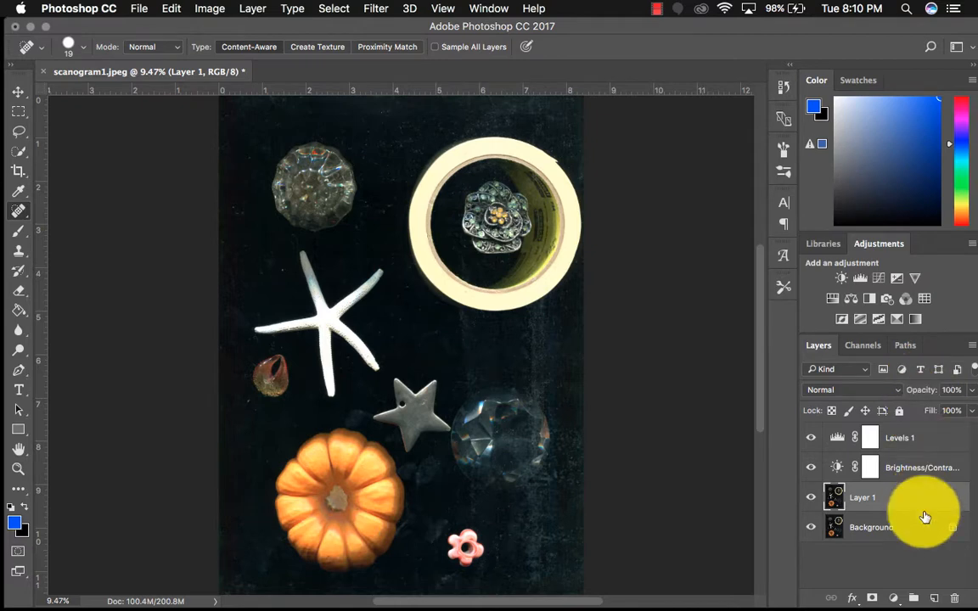
pyautogui.click(913, 450)
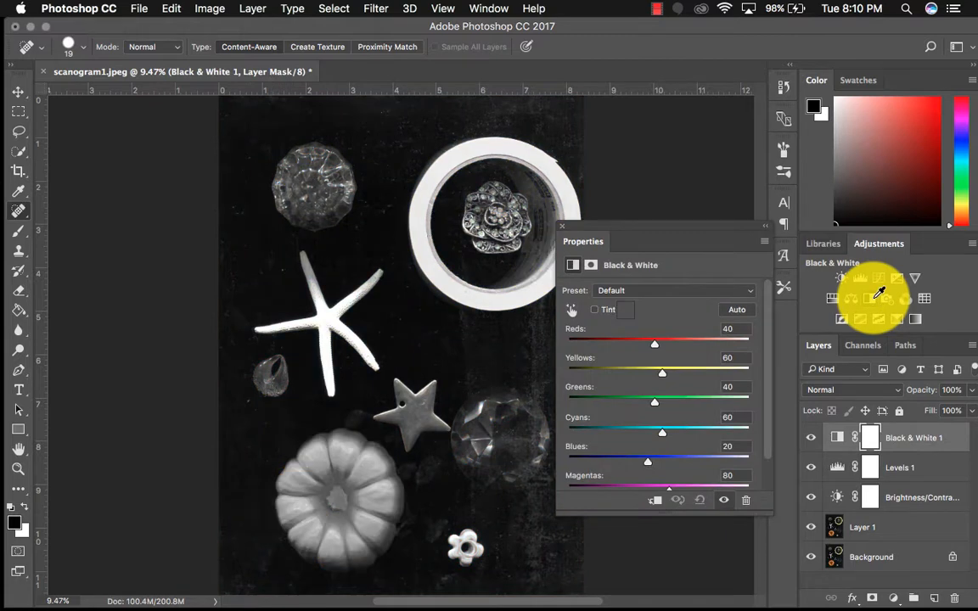
# Try the Blue Filter, Darker and Maximum Black presets on the Black & White adjustment and restore the Default preset
pyautogui.click(647, 292)
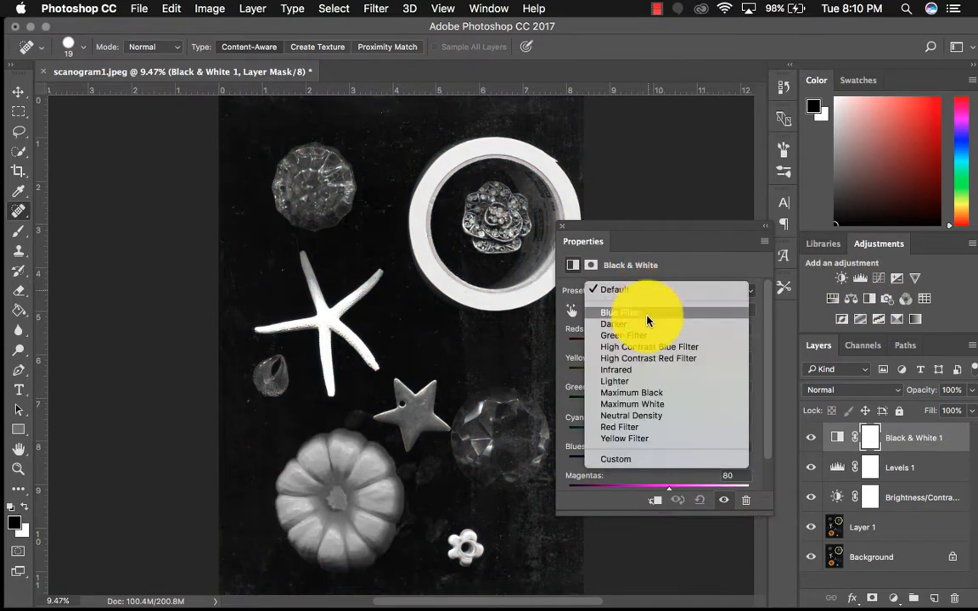
pyautogui.click(654, 311)
pyautogui.click(665, 291)
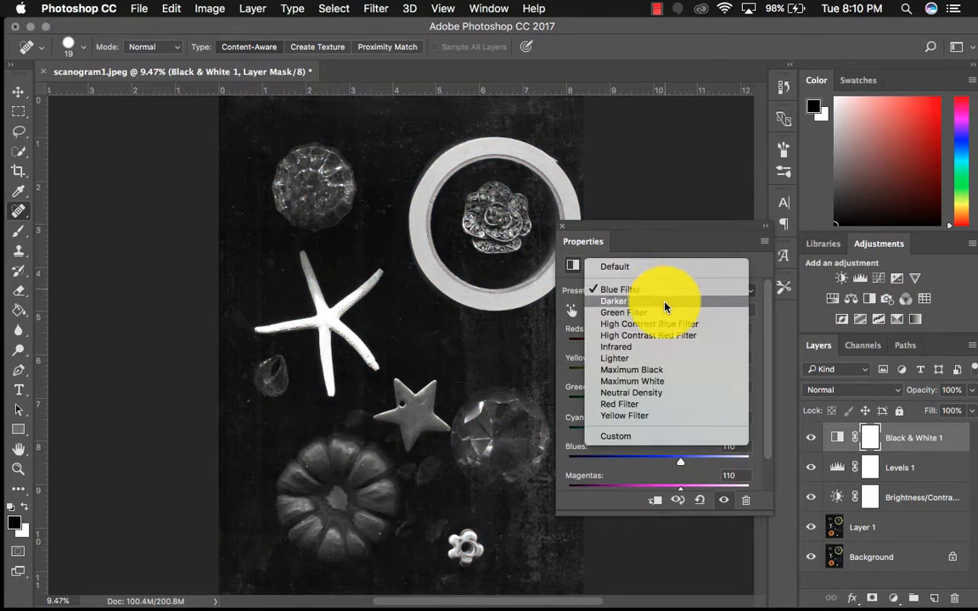
pyautogui.click(665, 301)
pyautogui.click(664, 292)
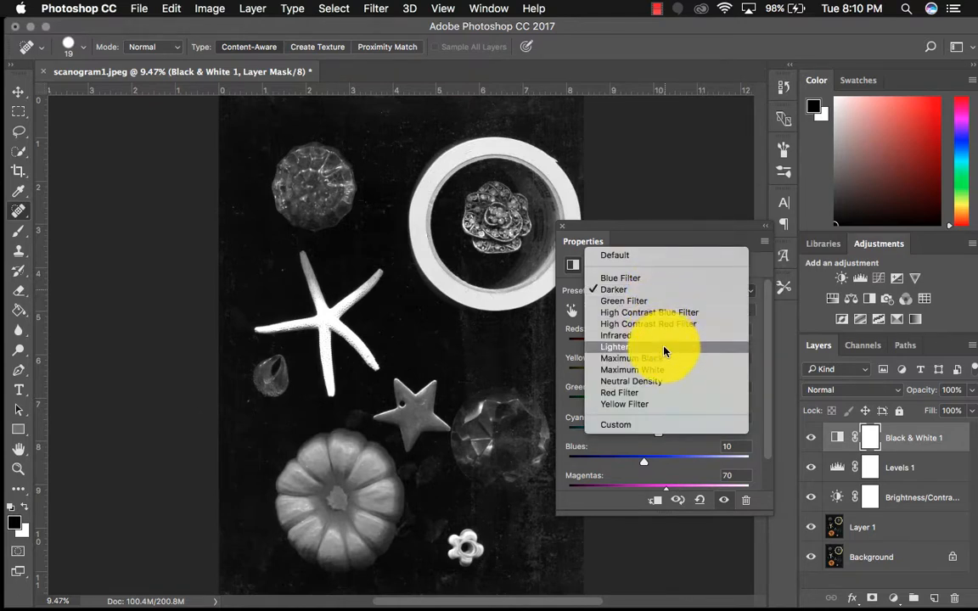
pyautogui.click(665, 358)
pyautogui.click(665, 299)
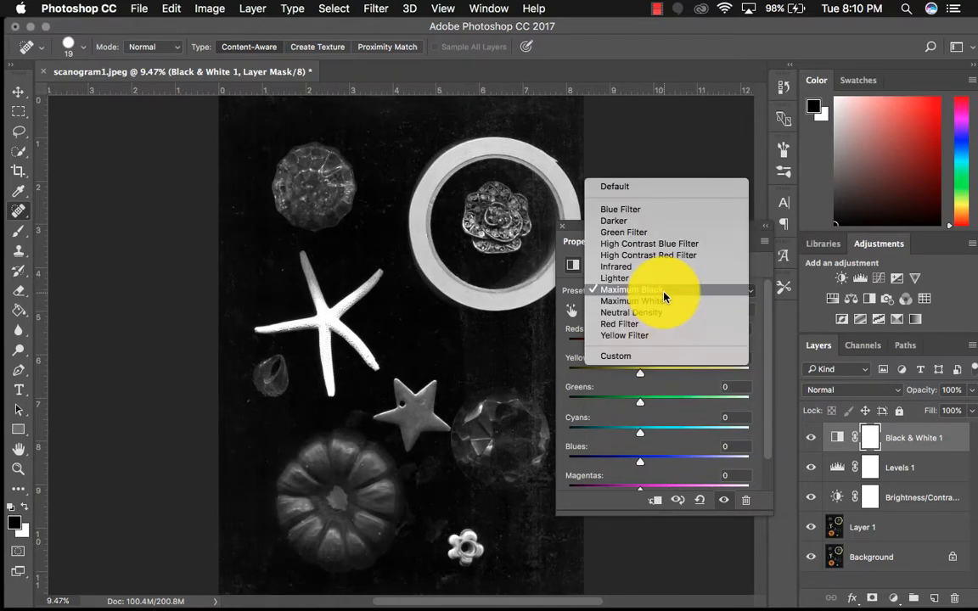
pyautogui.click(660, 187)
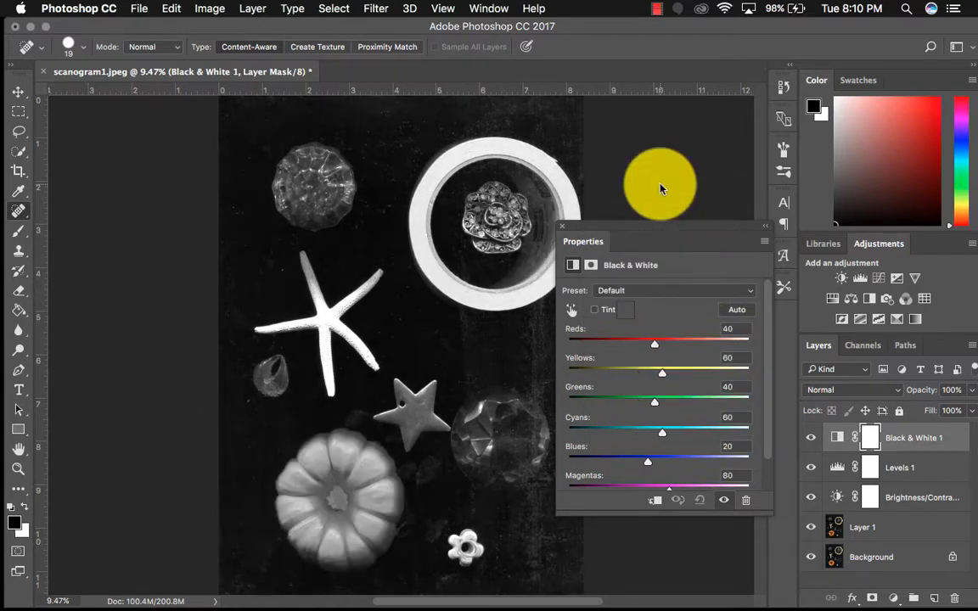
pyautogui.click(563, 226)
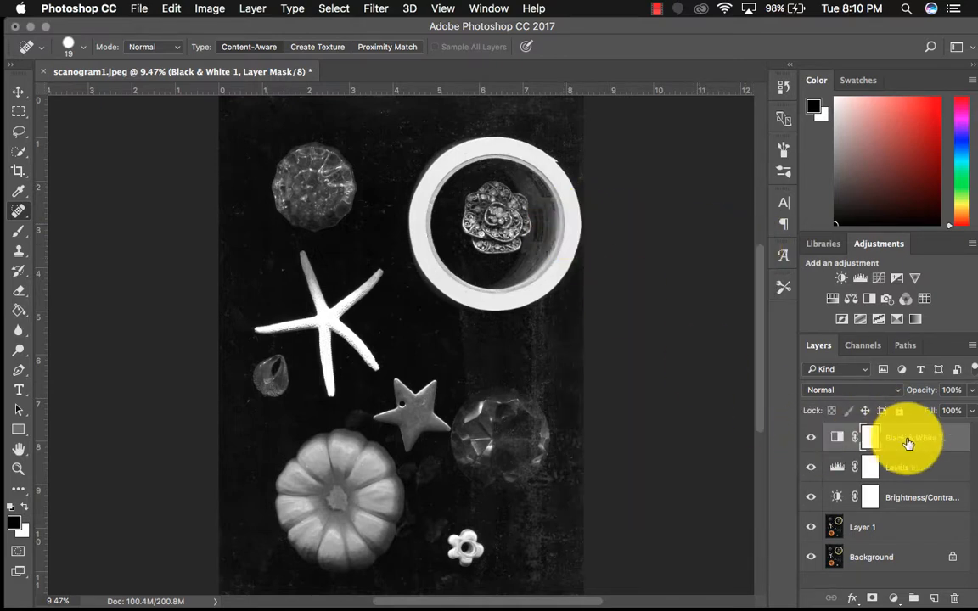
# Enable the tint on the Black & White 1 adjustment and accept the sepia tint colour e1d3b3
pyautogui.click(838, 438)
pyautogui.doubleClick(838, 438)
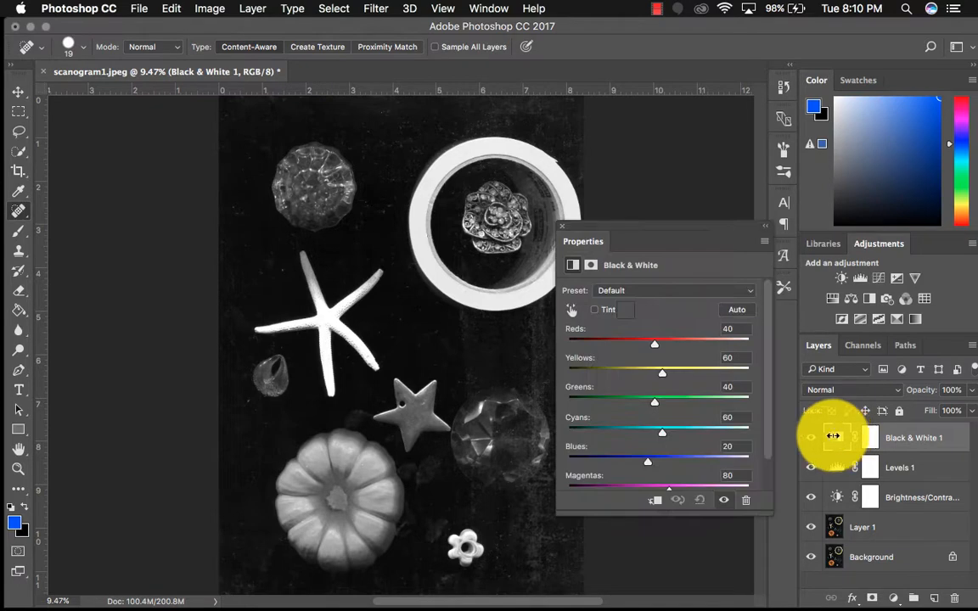
pyautogui.click(594, 311)
pyautogui.click(624, 311)
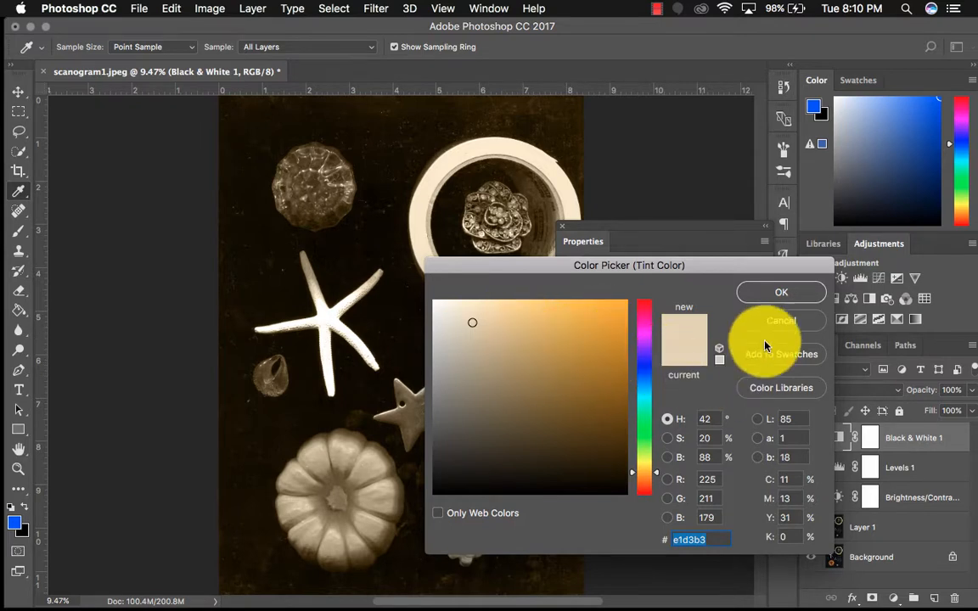
pyautogui.click(774, 293)
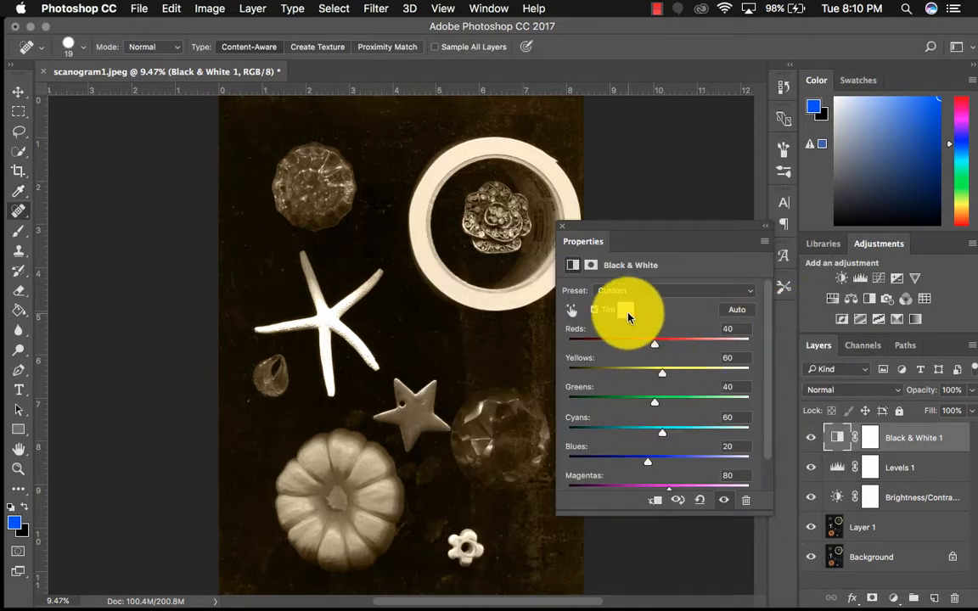
# Set the Black & White 1 tint colour to the pink e1b3c9
pyautogui.click(625, 311)
pyautogui.click(645, 337)
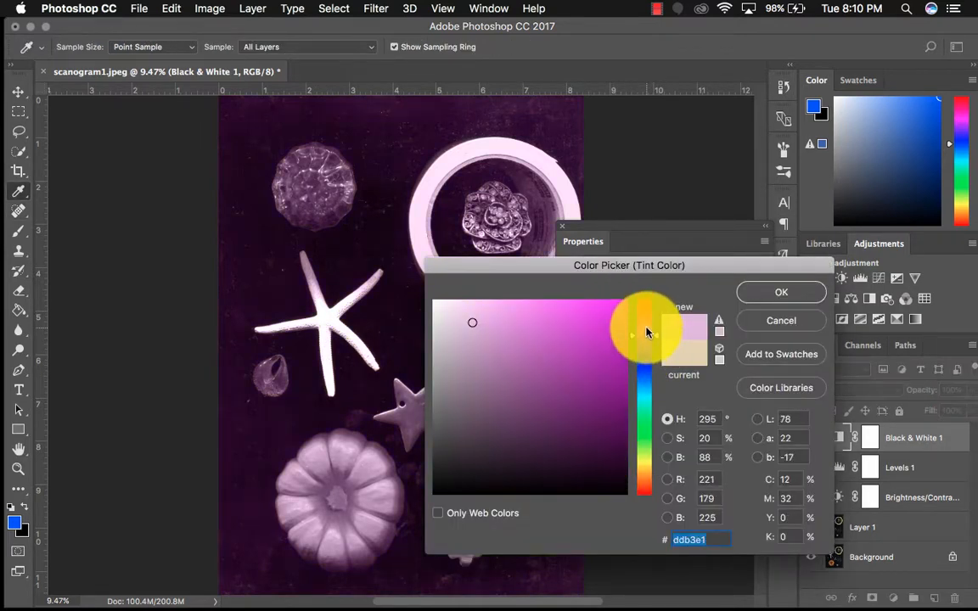
pyautogui.click(645, 317)
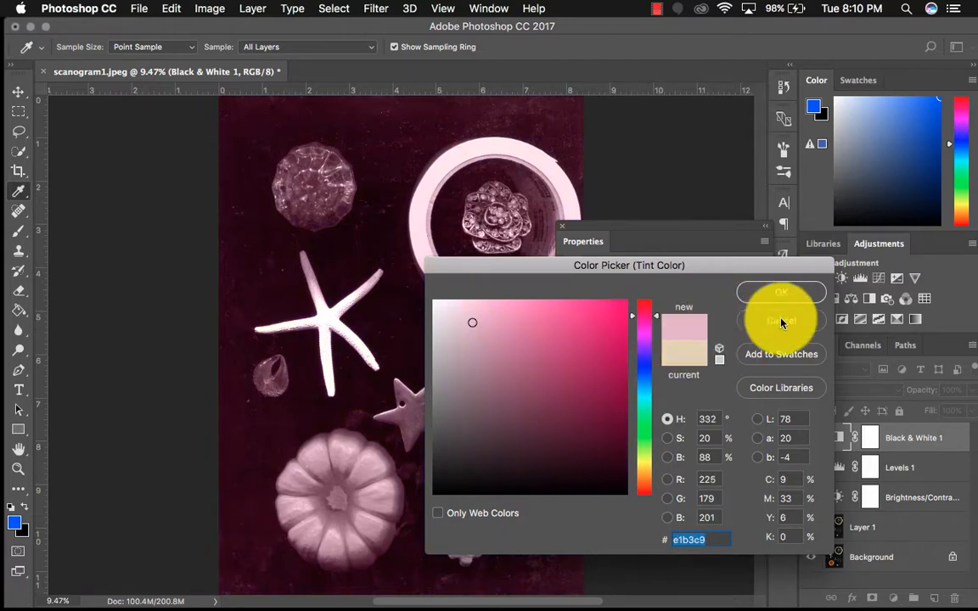
pyautogui.click(780, 289)
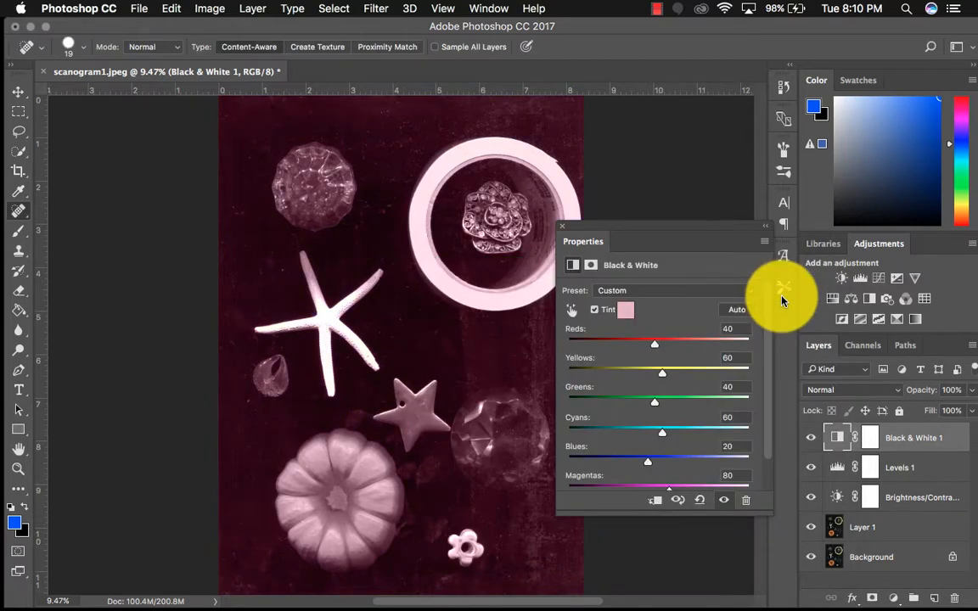
pyautogui.click(563, 226)
# Hide the Black & White 1 adjustment layer to show the scan in colour
pyautogui.click(808, 438)
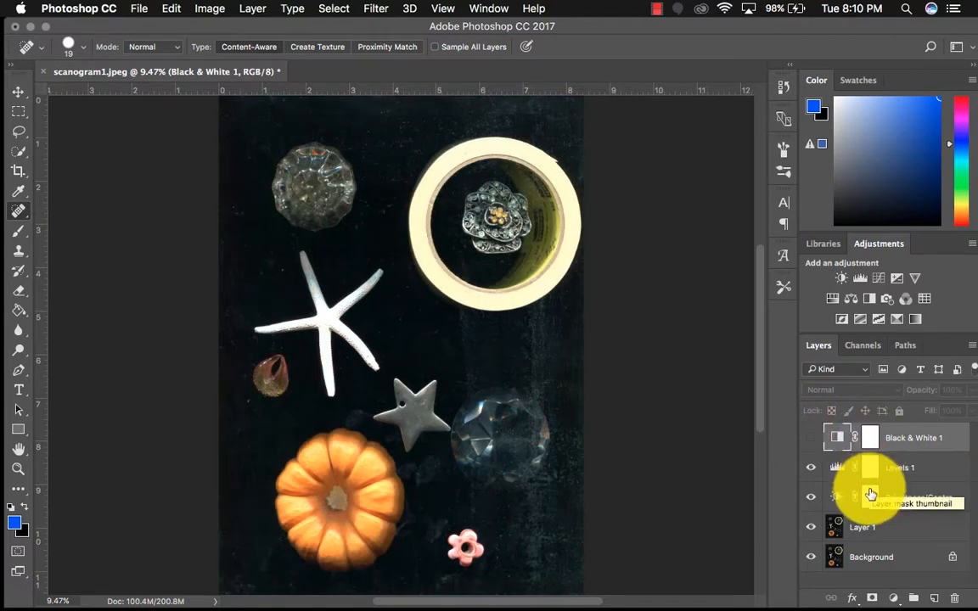
pyautogui.click(641, 233)
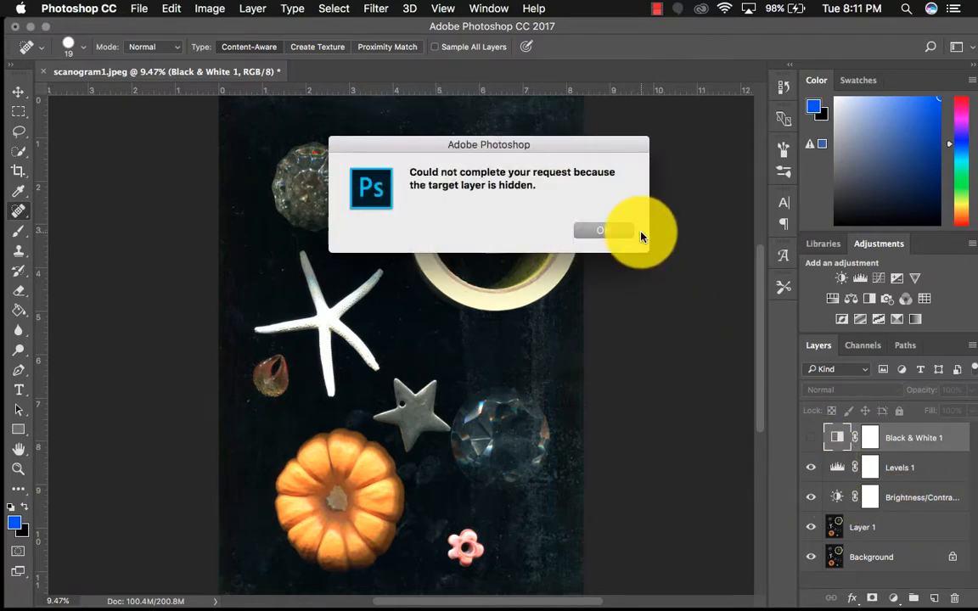
pyautogui.click(614, 231)
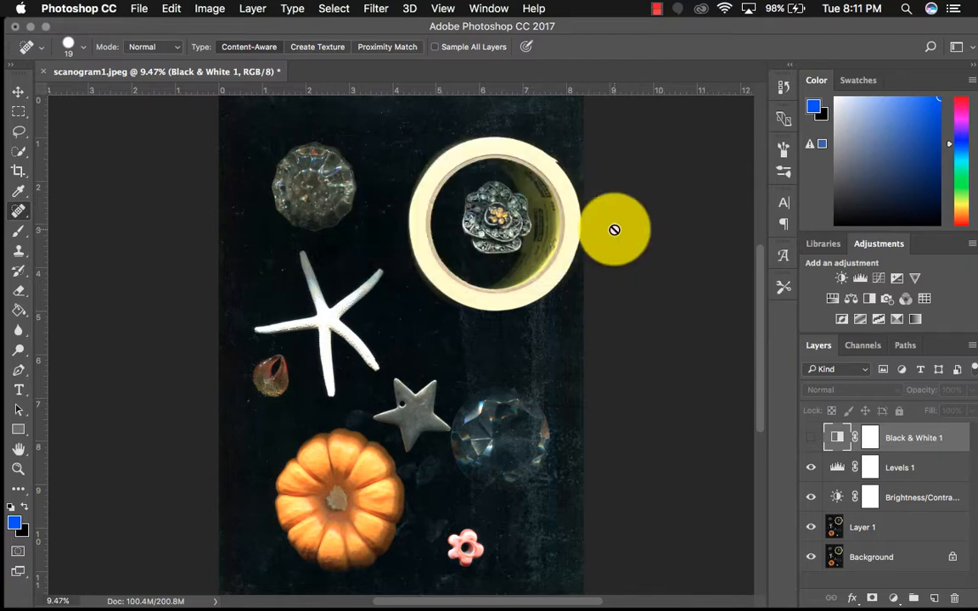
pyautogui.click(657, 10)
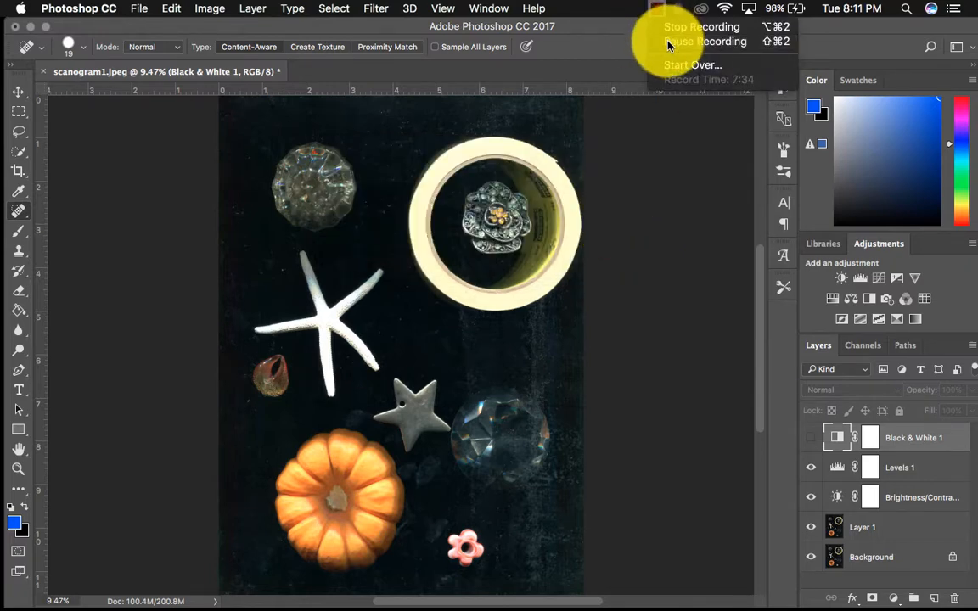
pyautogui.click(668, 43)
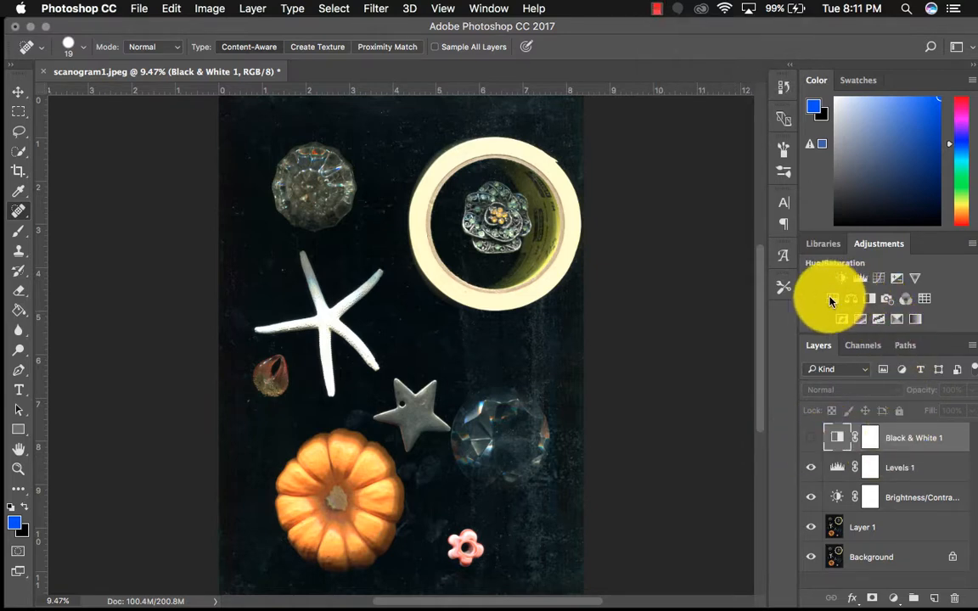
# Add a Color Balance adjustment layer with midtones at Cyan-Red +47, Magenta-Green -55 and Yellow-Blue +31, and hide that layer
pyautogui.click(850, 299)
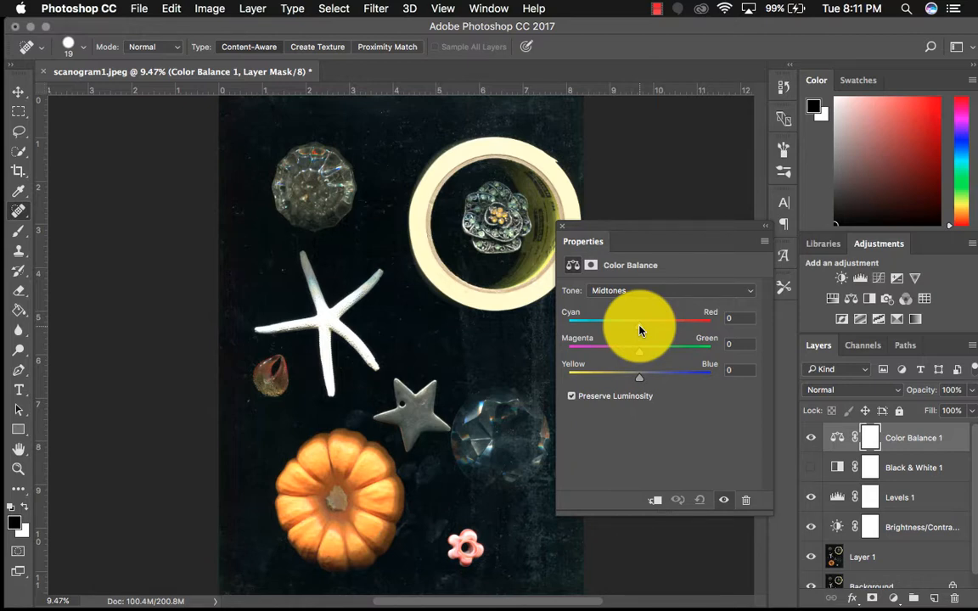
pyautogui.moveTo(639, 329); pyautogui.dragTo(596, 354)
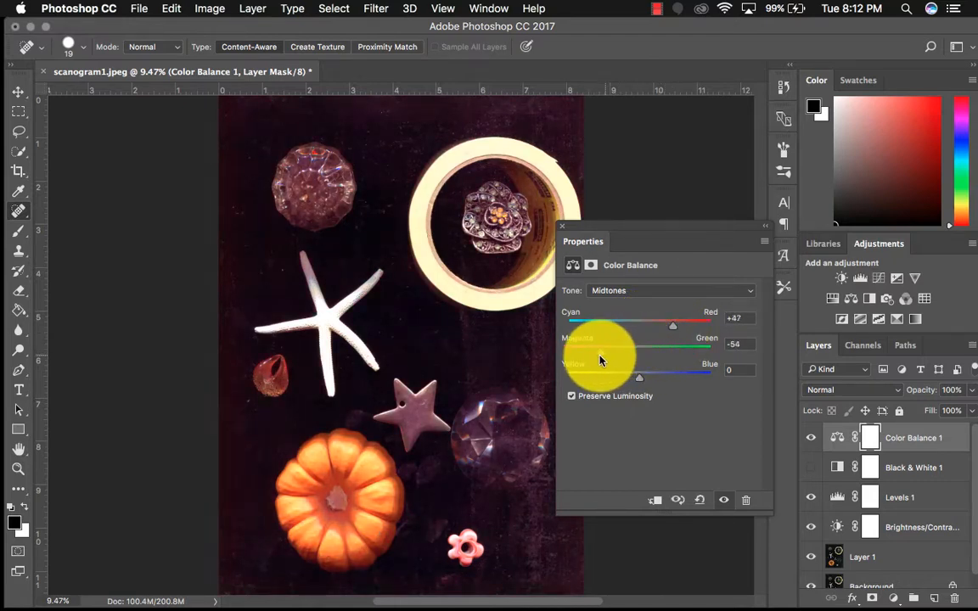
pyautogui.moveTo(640, 382); pyautogui.dragTo(662, 383)
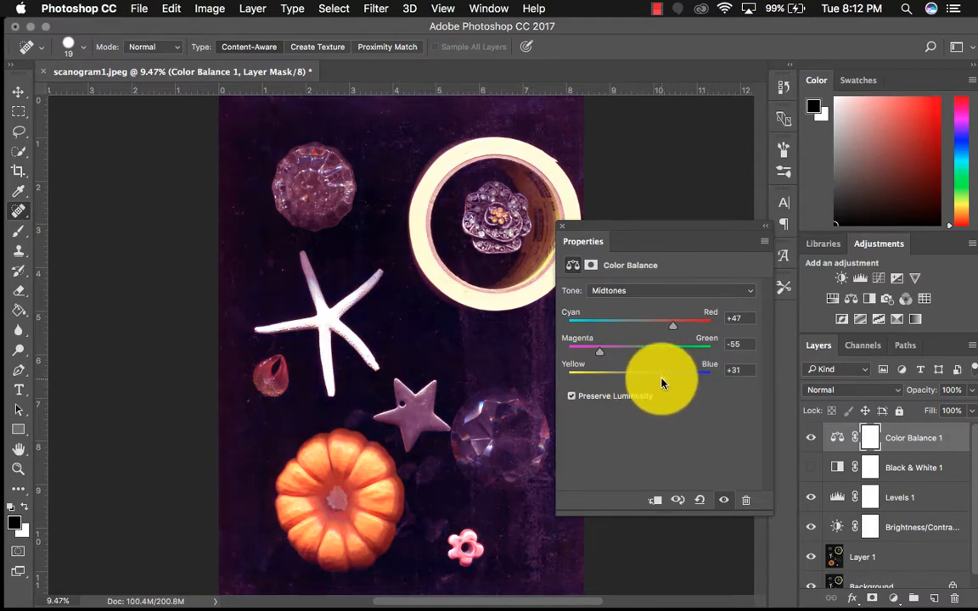
pyautogui.click(562, 226)
pyautogui.click(810, 437)
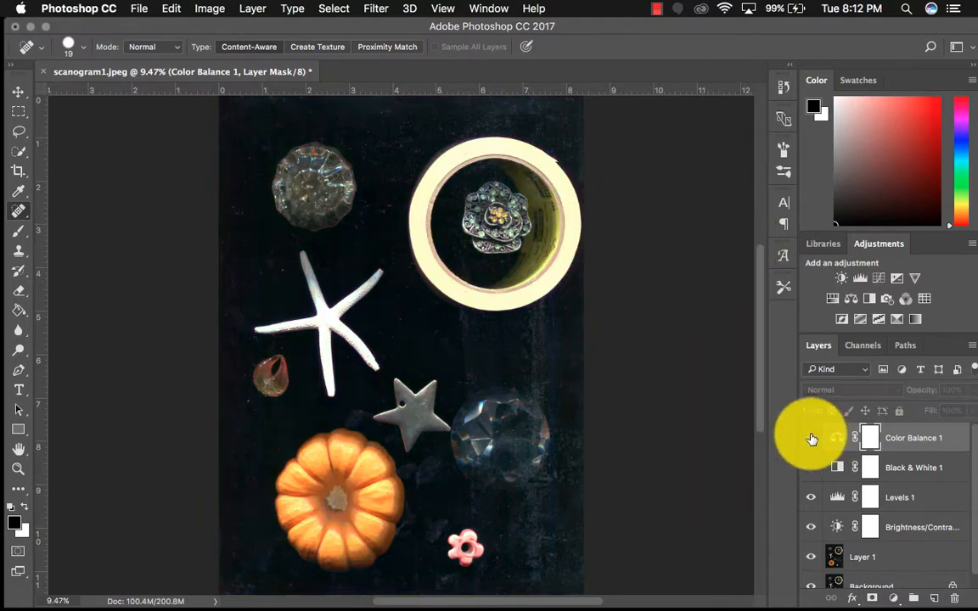
# Add a Hue/Saturation adjustment layer with Saturation at +46
pyautogui.click(831, 302)
pyautogui.moveTo(659, 343); pyautogui.dragTo(699, 379)
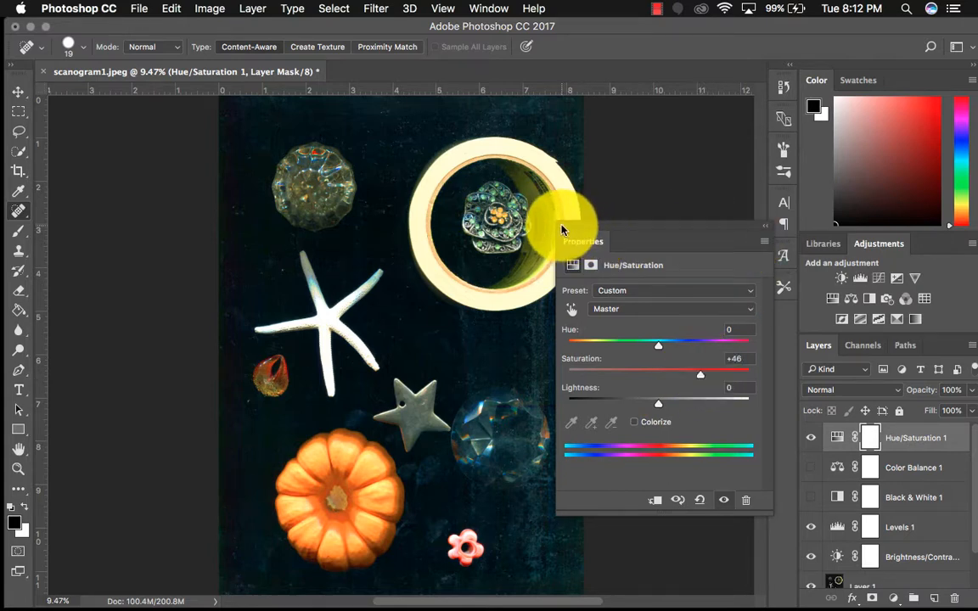
pyautogui.click(561, 229)
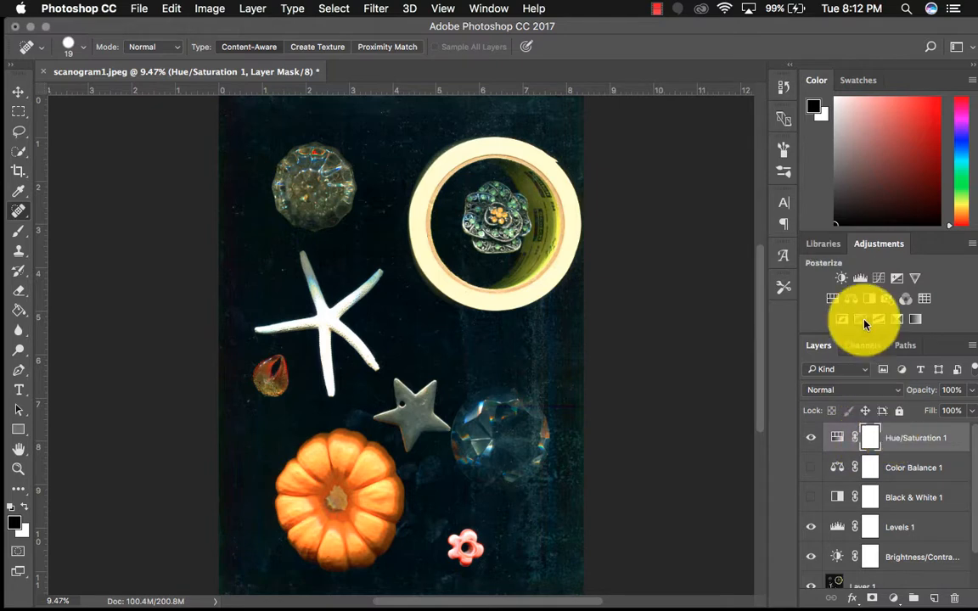
# Add a second Hue/Saturation adjustment layer on top with Saturation at +80
pyautogui.click(831, 297)
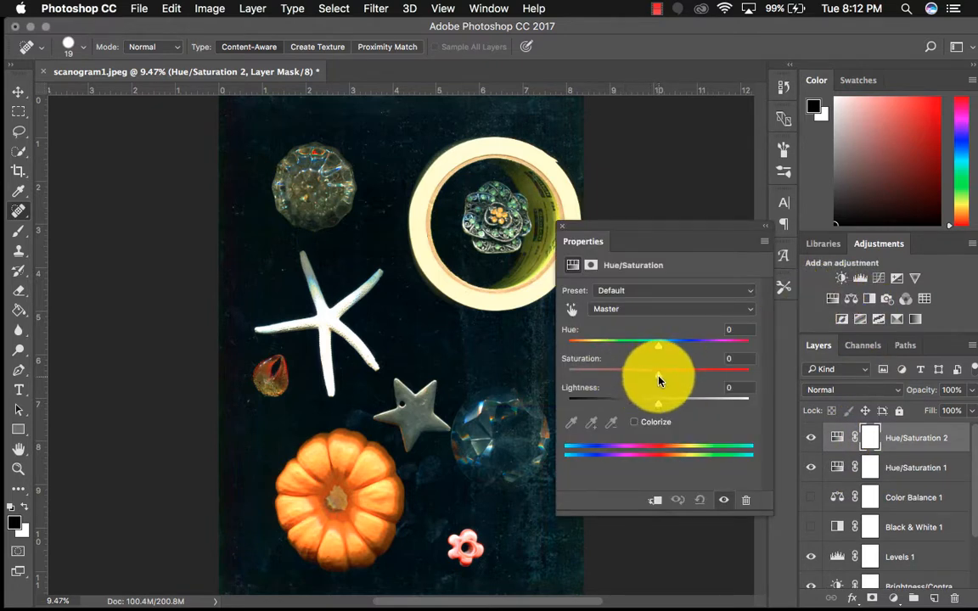
pyautogui.moveTo(659, 379); pyautogui.dragTo(741, 379)
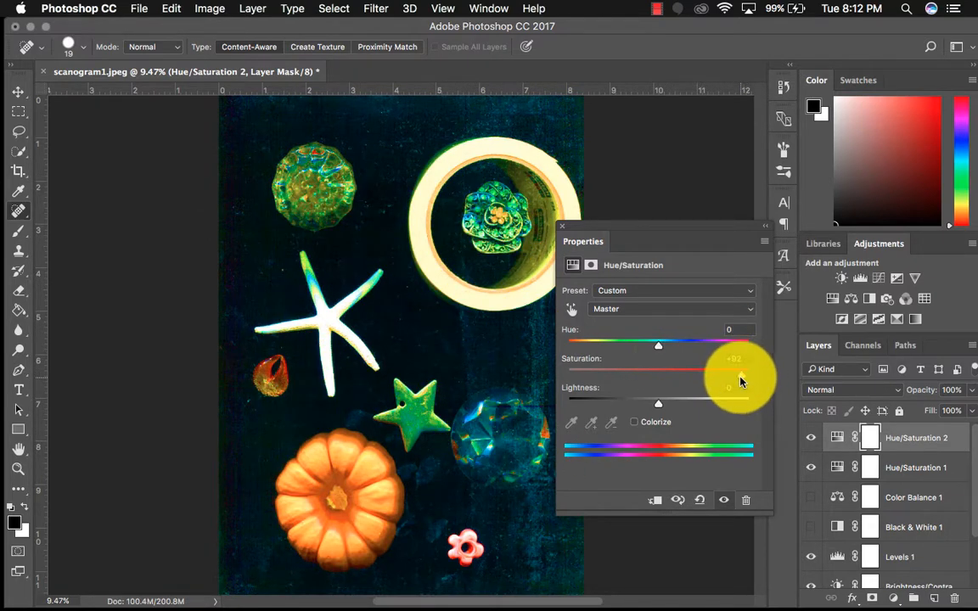
pyautogui.moveTo(741, 381); pyautogui.dragTo(730, 380)
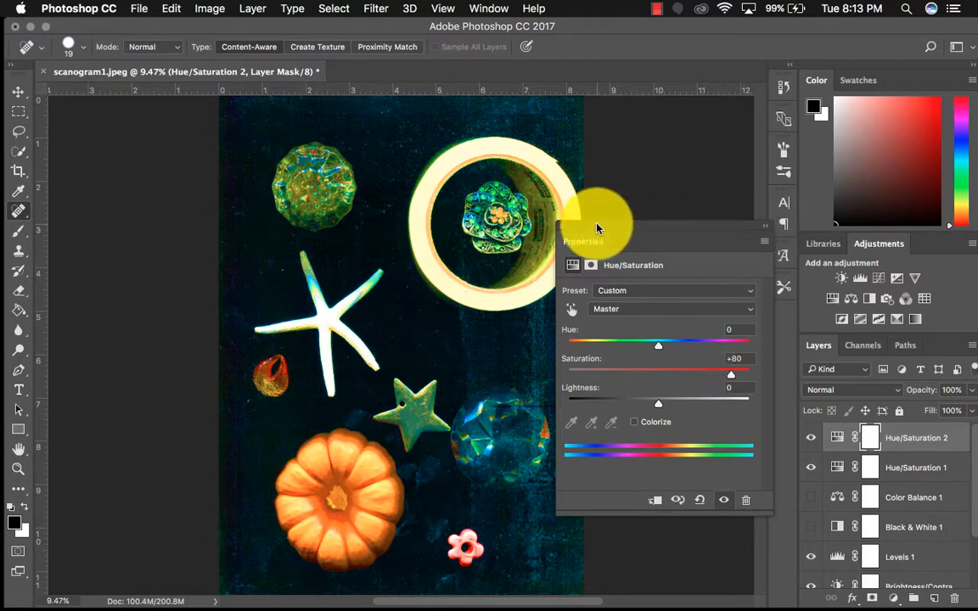
pyautogui.click(562, 227)
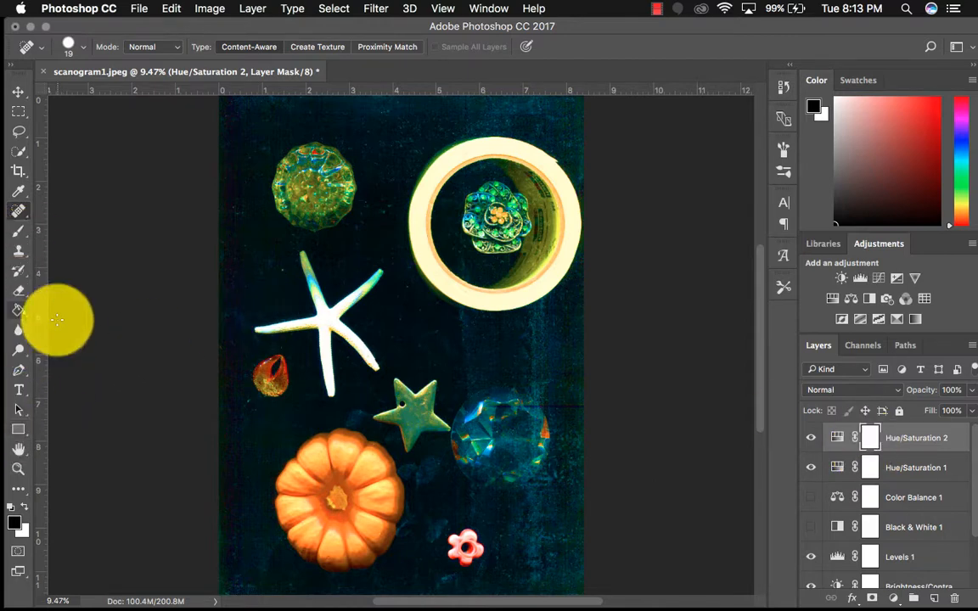
# Invert the Hue/Saturation 2 layer mask to black and choose a hard round brush at 250 px
pyautogui.press('super+i')
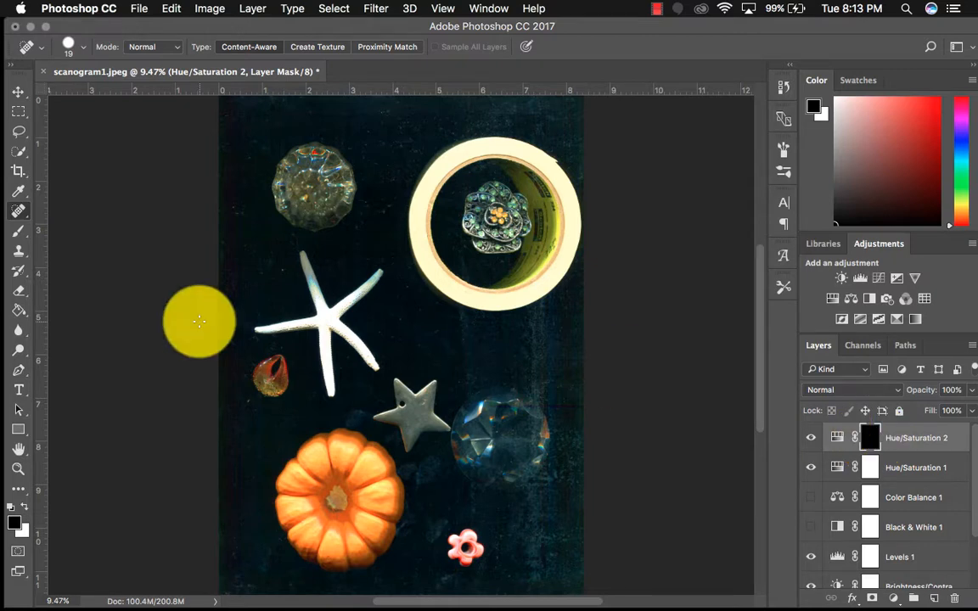
pyautogui.click(14, 234)
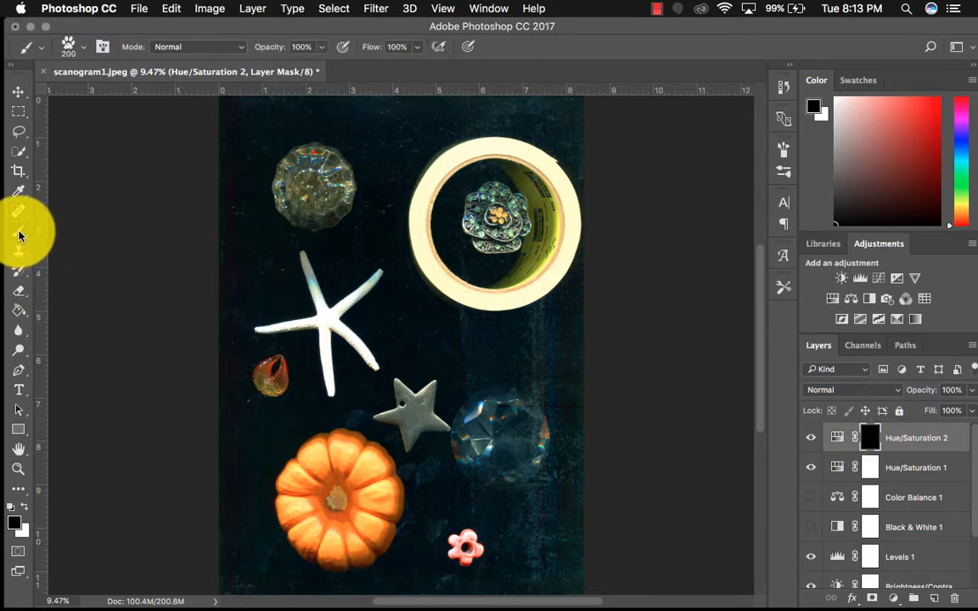
pyautogui.click(76, 44)
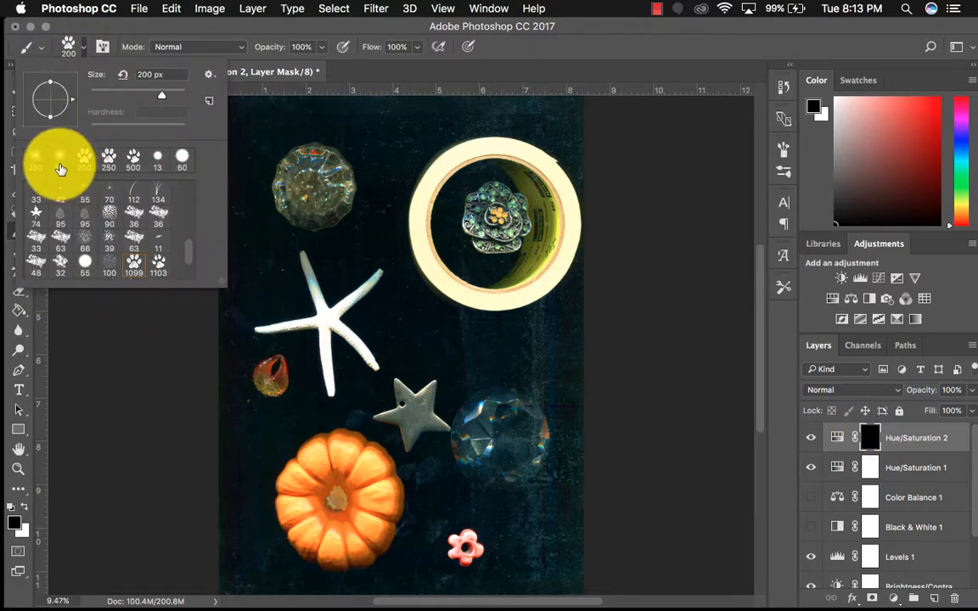
pyautogui.click(183, 157)
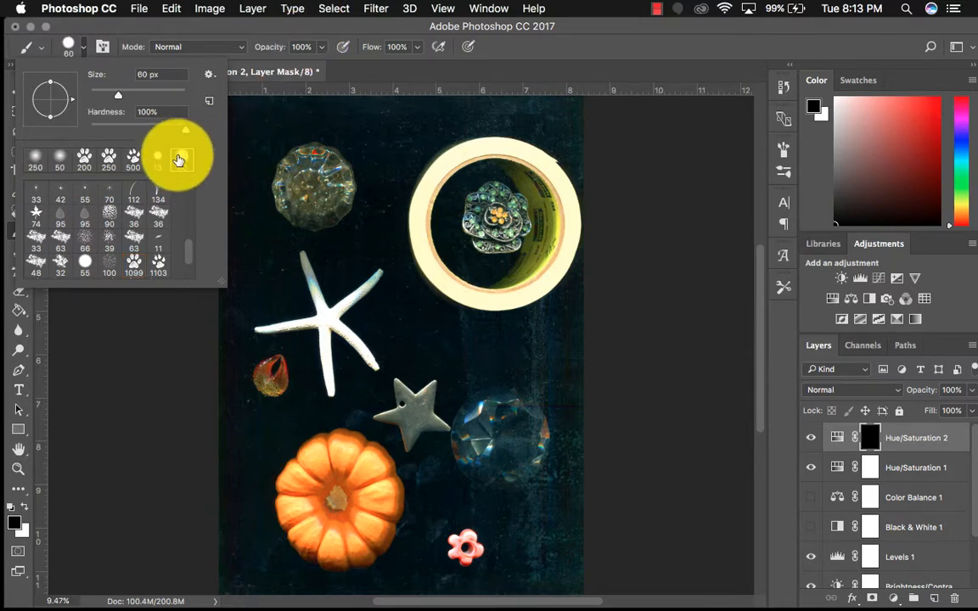
pyautogui.click(228, 29)
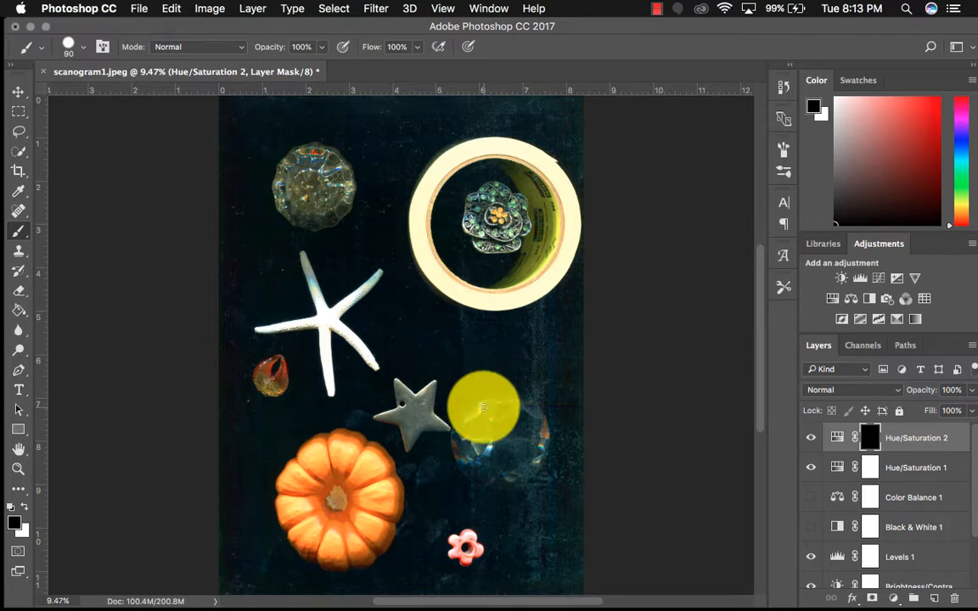
# Paint white on the Hue/Saturation 2 mask over the whole clear crystal beside the metal star to reveal the boosted saturation there
pyautogui.click(25, 508)
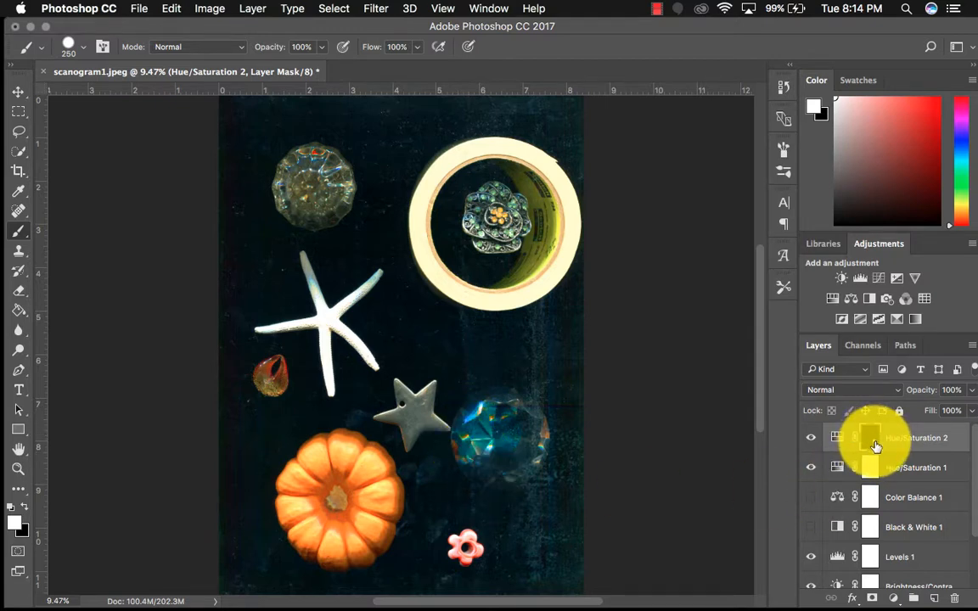
pyautogui.press('super+equal')
pyautogui.press('super+equal')
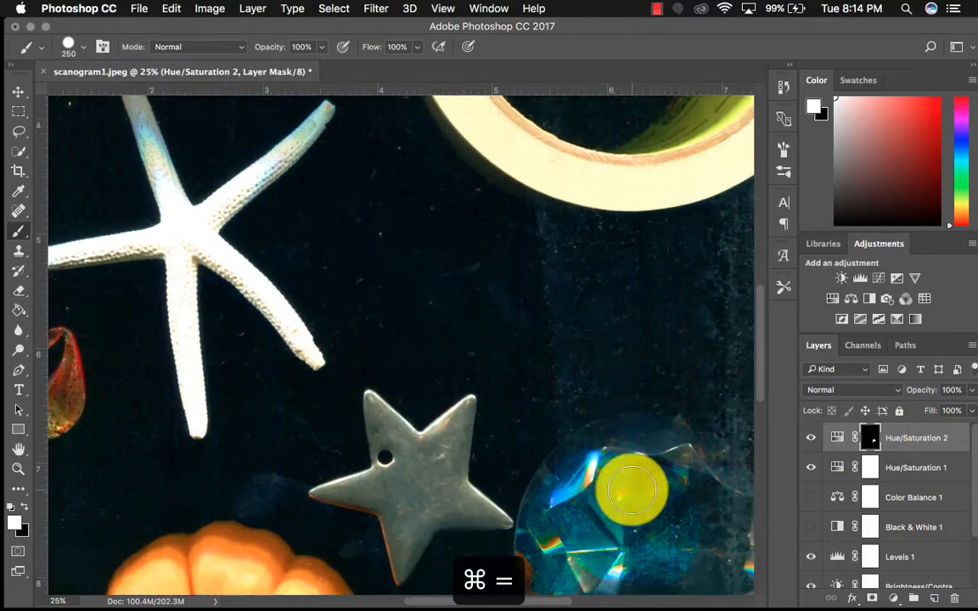
pyautogui.hscroll(5, 631, 490)
pyautogui.scroll(-2, 631, 490)
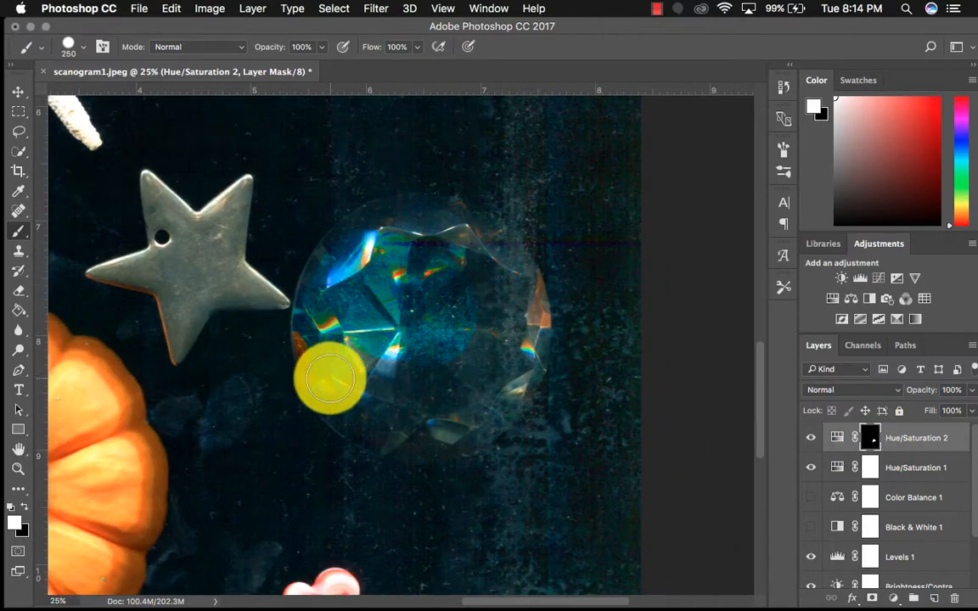
pyautogui.moveTo(354, 410)
pyautogui.mouseDown()
pyautogui.moveTo(403, 422)
pyautogui.moveTo(465, 395)
pyautogui.moveTo(444, 419)
pyautogui.moveTo(413, 426)
pyautogui.moveTo(453, 423)
pyautogui.moveTo(501, 379)
pyautogui.moveTo(488, 409)
pyautogui.moveTo(451, 430)
pyautogui.moveTo(487, 410)
pyautogui.moveTo(523, 341)
pyautogui.moveTo(503, 388)
pyautogui.moveTo(525, 300)
pyautogui.mouseUp()
pyautogui.moveTo(508, 270)
pyautogui.mouseDown()
pyautogui.moveTo(443, 219)
pyautogui.moveTo(411, 219)
pyautogui.moveTo(359, 238)
pyautogui.moveTo(341, 297)
pyautogui.moveTo(455, 380)
pyautogui.moveTo(405, 302)
pyautogui.moveTo(415, 280)
pyautogui.moveTo(439, 360)
pyautogui.moveTo(461, 342)
pyautogui.moveTo(430, 355)
pyautogui.moveTo(425, 422)
pyautogui.moveTo(369, 422)
pyautogui.moveTo(365, 413)
pyautogui.moveTo(403, 436)
pyautogui.moveTo(442, 427)
pyautogui.moveTo(473, 399)
pyautogui.moveTo(444, 433)
pyautogui.moveTo(416, 433)
pyautogui.moveTo(492, 375)
pyautogui.moveTo(430, 300)
pyautogui.moveTo(480, 295)
pyautogui.moveTo(464, 357)
pyautogui.moveTo(394, 283)
pyautogui.moveTo(360, 330)
pyautogui.moveTo(345, 298)
pyautogui.moveTo(328, 300)
pyautogui.moveTo(324, 312)
pyautogui.moveTo(333, 274)
pyautogui.moveTo(321, 329)
pyautogui.mouseUp()
pyautogui.press('super+0')
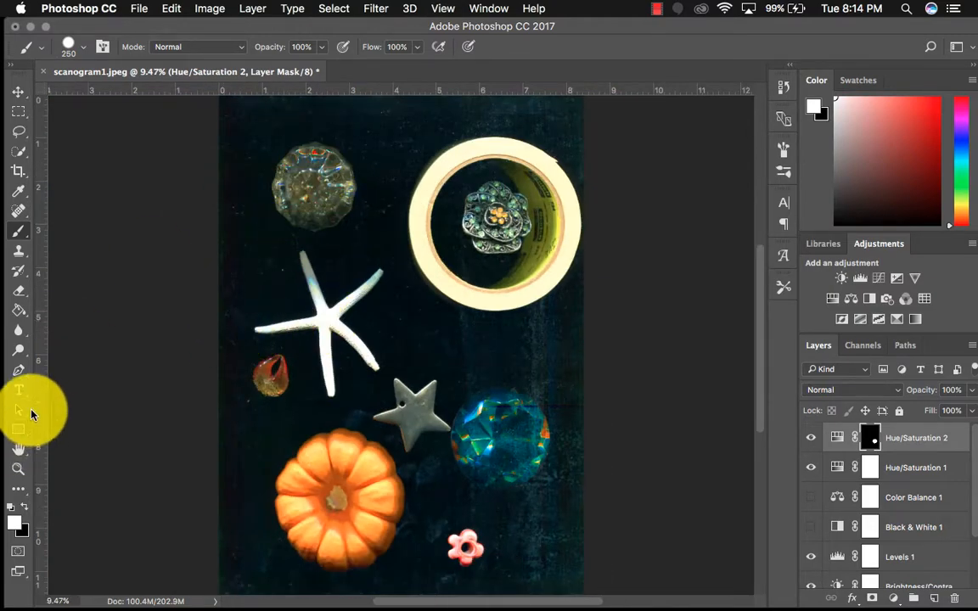
# Paint white on the Hue/Saturation 2 mask over the round glass knob above the starfish, and toggle the layer's visibility to compare
pyautogui.moveTo(252, 149)
pyautogui.mouseDown()
pyautogui.moveTo(318, 166)
pyautogui.moveTo(310, 174)
pyautogui.mouseUp()
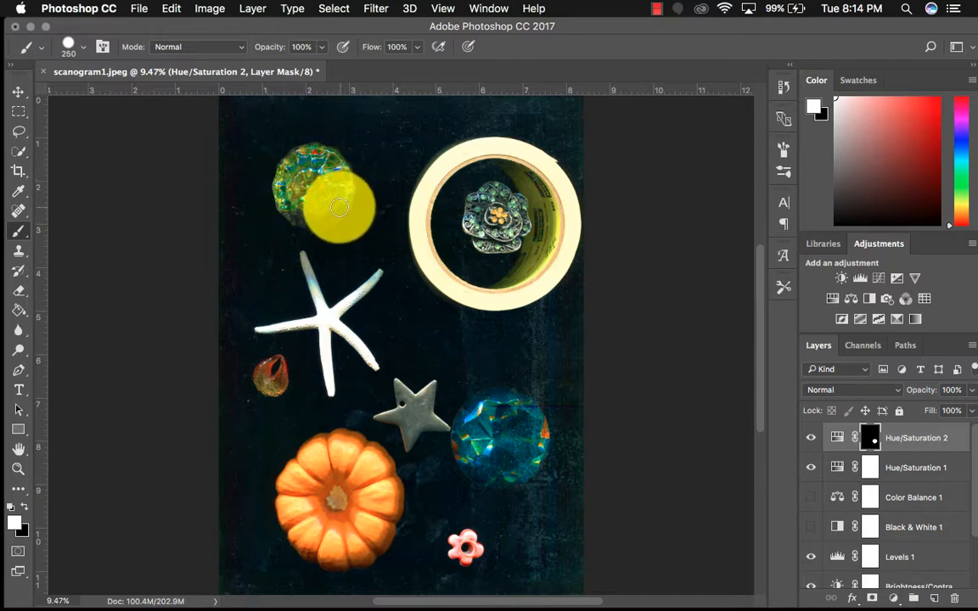
pyautogui.moveTo(288, 211)
pyautogui.mouseDown()
pyautogui.moveTo(319, 179)
pyautogui.moveTo(303, 203)
pyautogui.moveTo(331, 172)
pyautogui.moveTo(306, 183)
pyautogui.mouseUp()
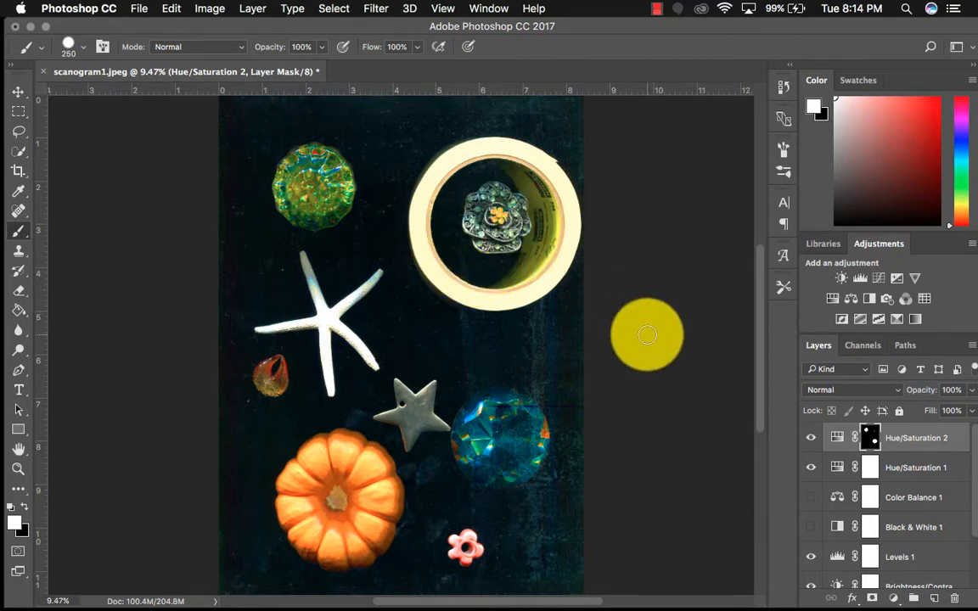
pyautogui.click(812, 440)
pyautogui.click(813, 440)
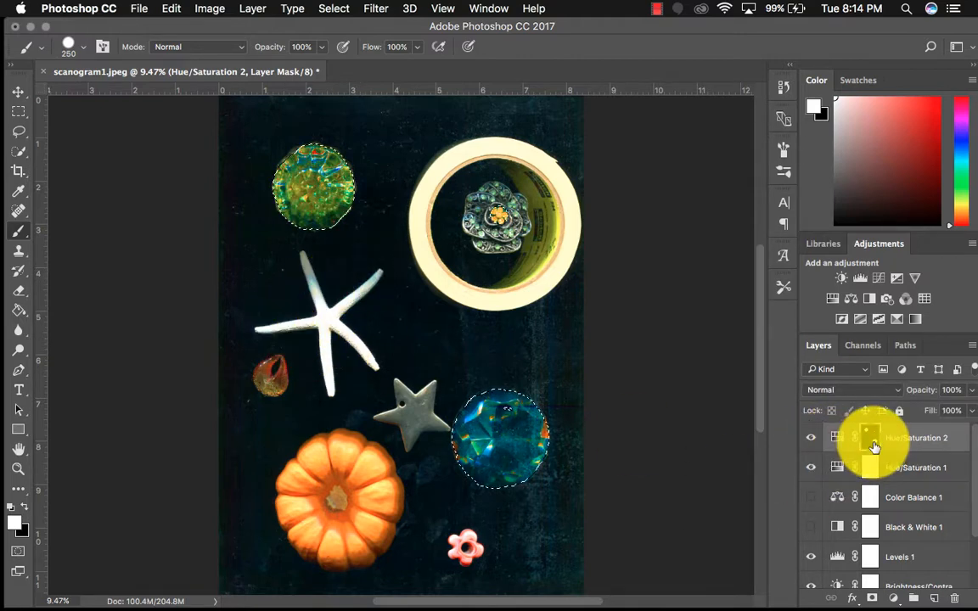
# Compare the image with the Hue/Saturation 2 mask disabled and re-enabled, and clear the active selection
pyautogui.rightClick(873, 447)
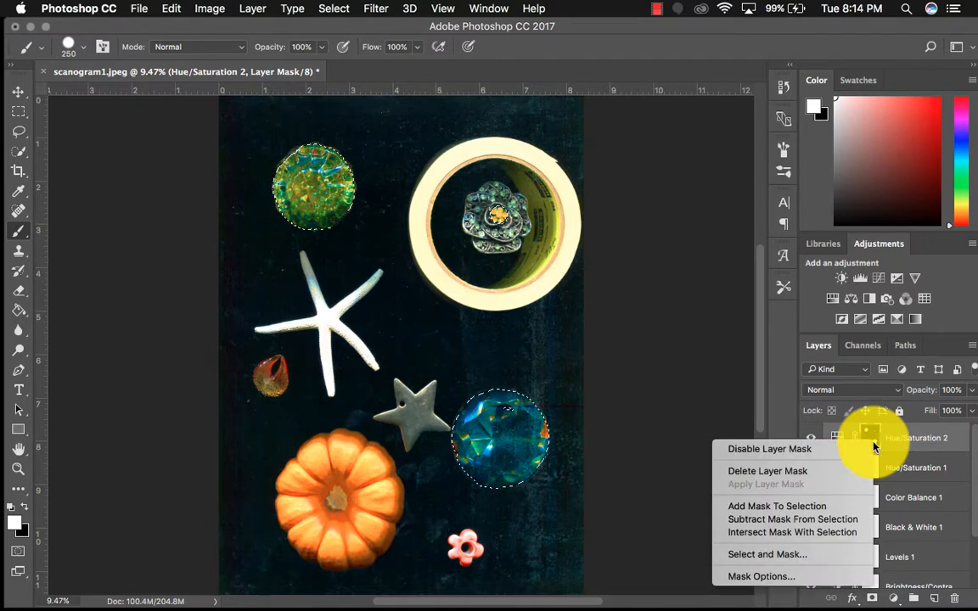
pyautogui.click(811, 448)
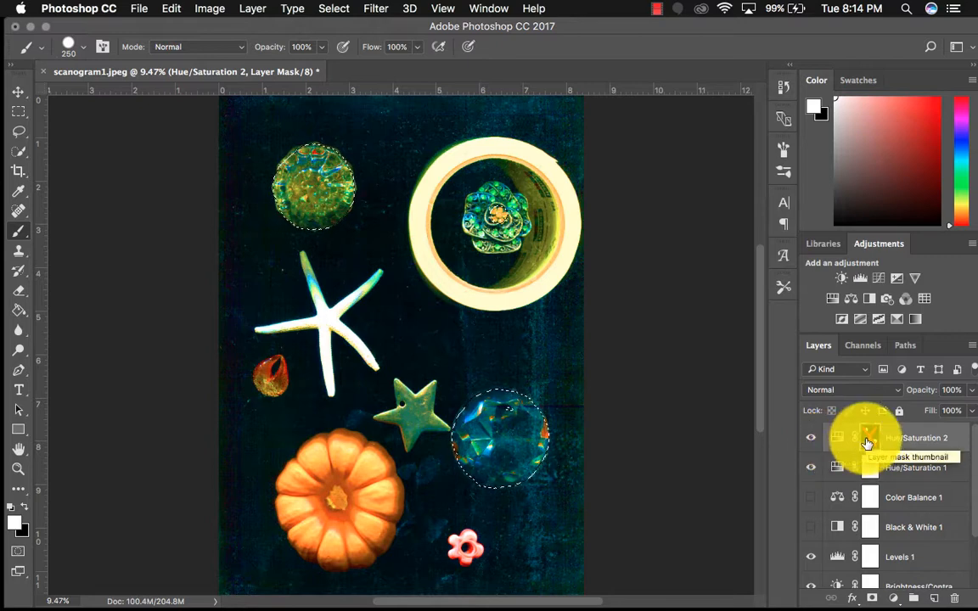
pyautogui.rightClick(870, 442)
pyautogui.click(842, 446)
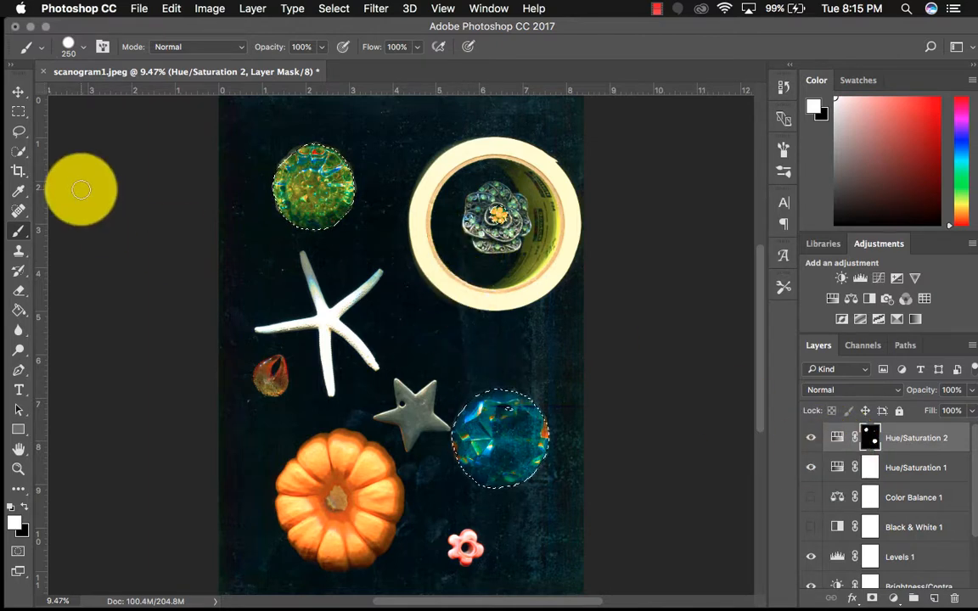
pyautogui.press('super+d')
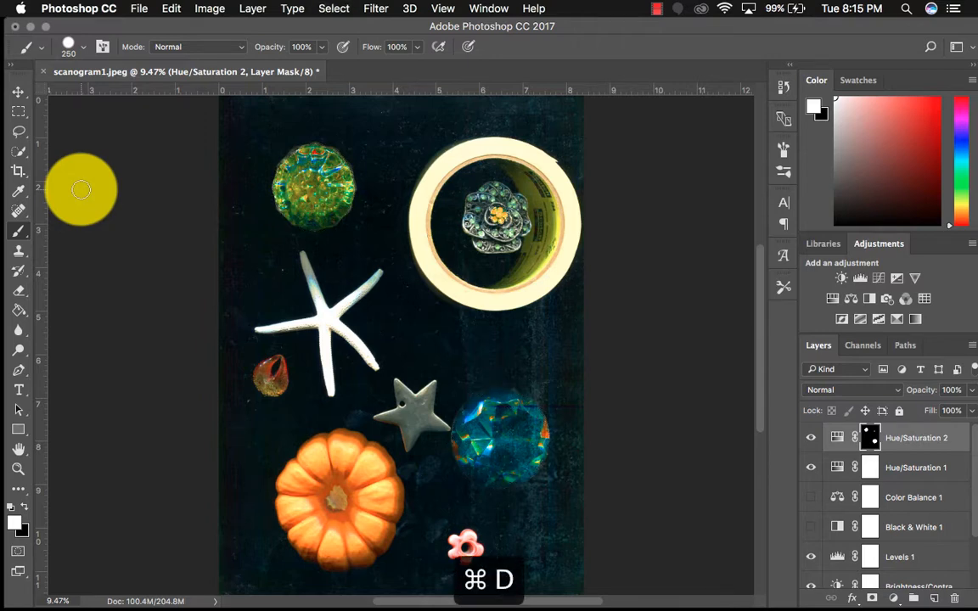
# Show the Black & White 1 adjustment layer and turn off its tint
pyautogui.scroll(-2, 825, 472)
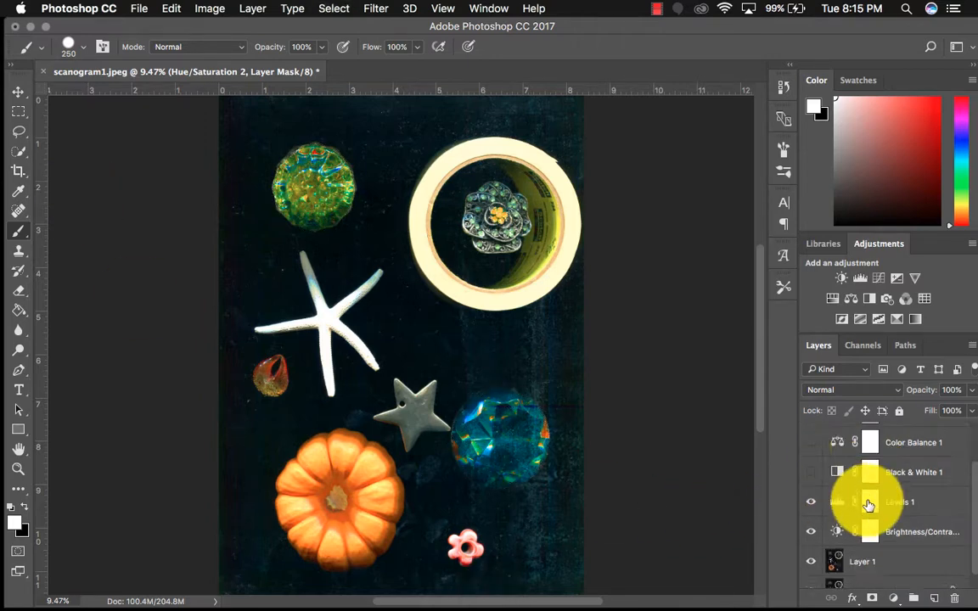
pyautogui.click(811, 473)
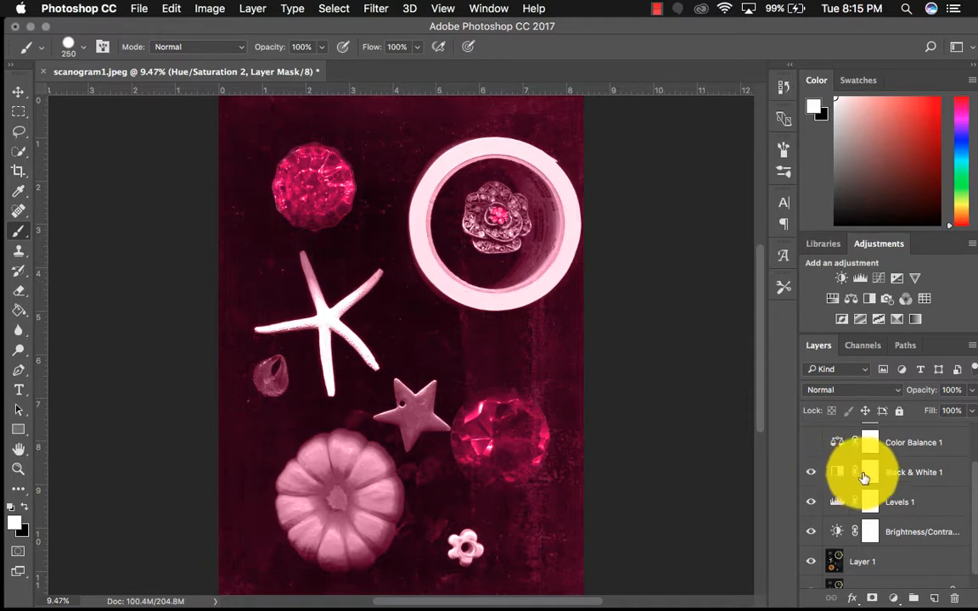
pyautogui.doubleClick(835, 471)
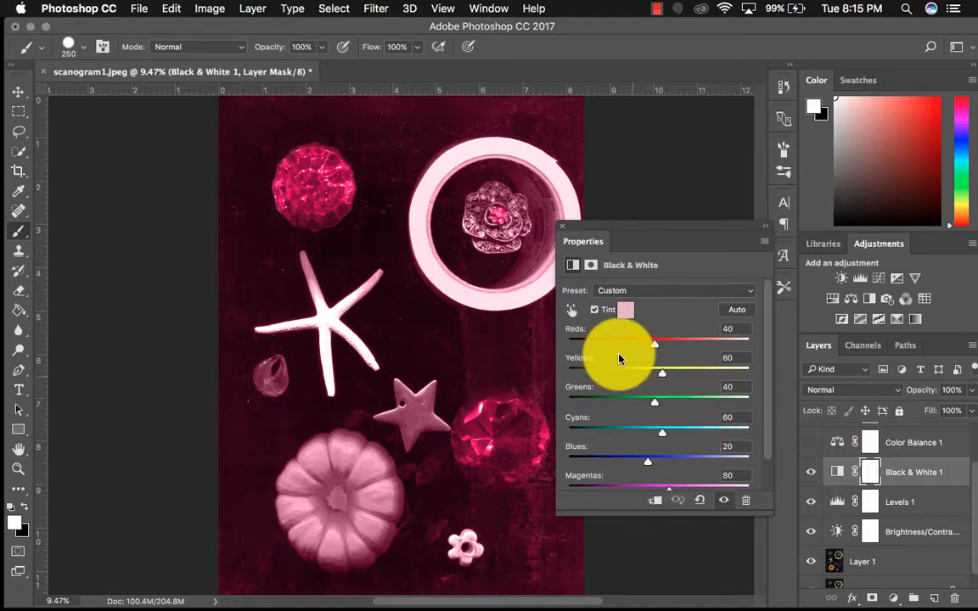
pyautogui.click(594, 310)
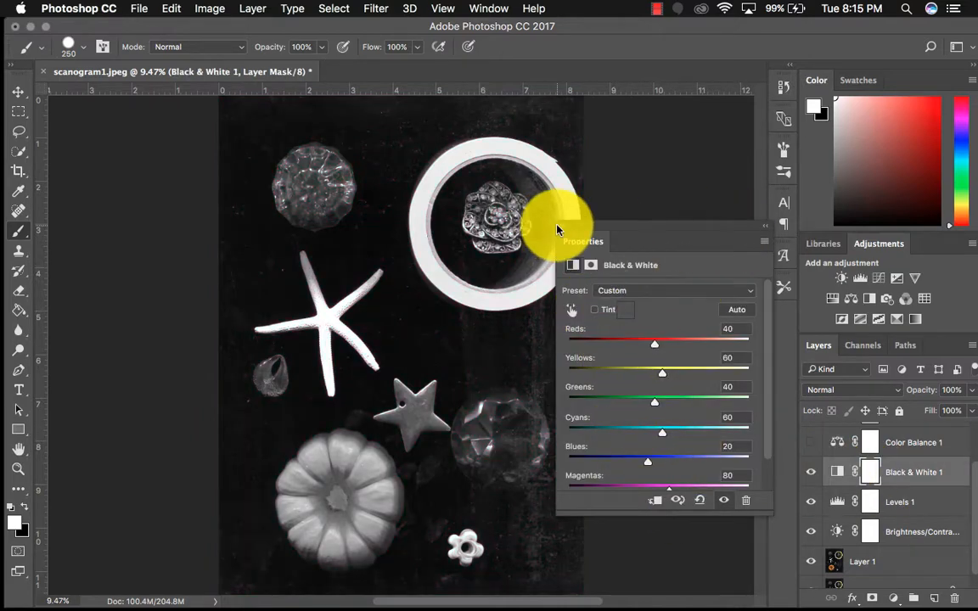
pyautogui.click(561, 226)
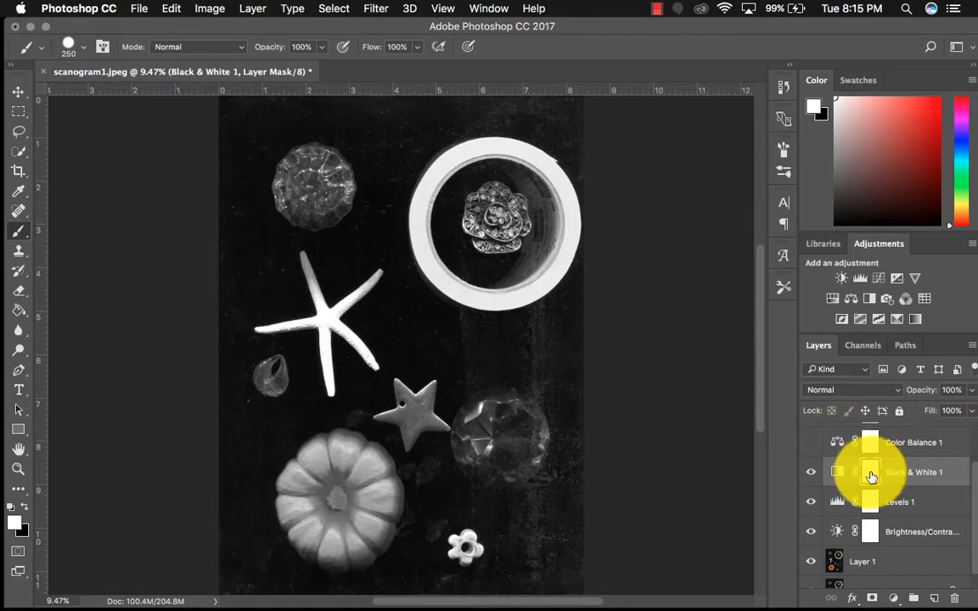
# Paint black on the white Black & White 1 mask over the pumpkin with a brush up to 900 px, restoring its colour
pyautogui.press('super+i')
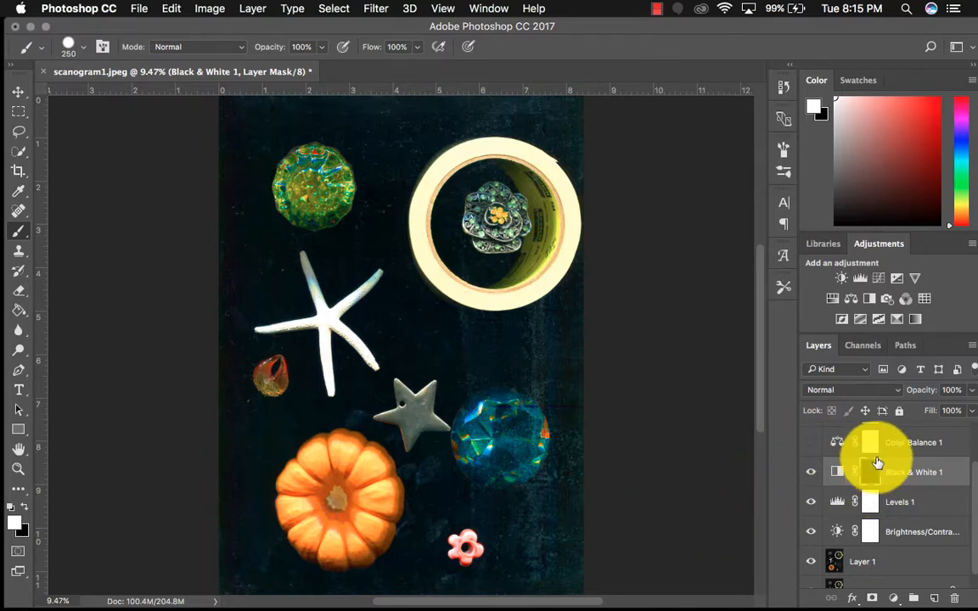
pyautogui.press('super+i')
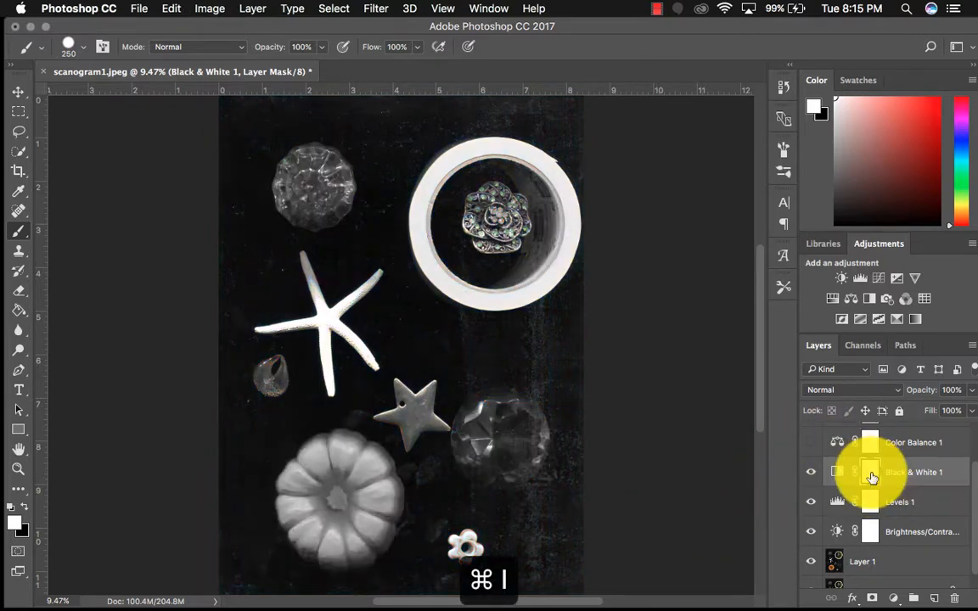
pyautogui.click(26, 508)
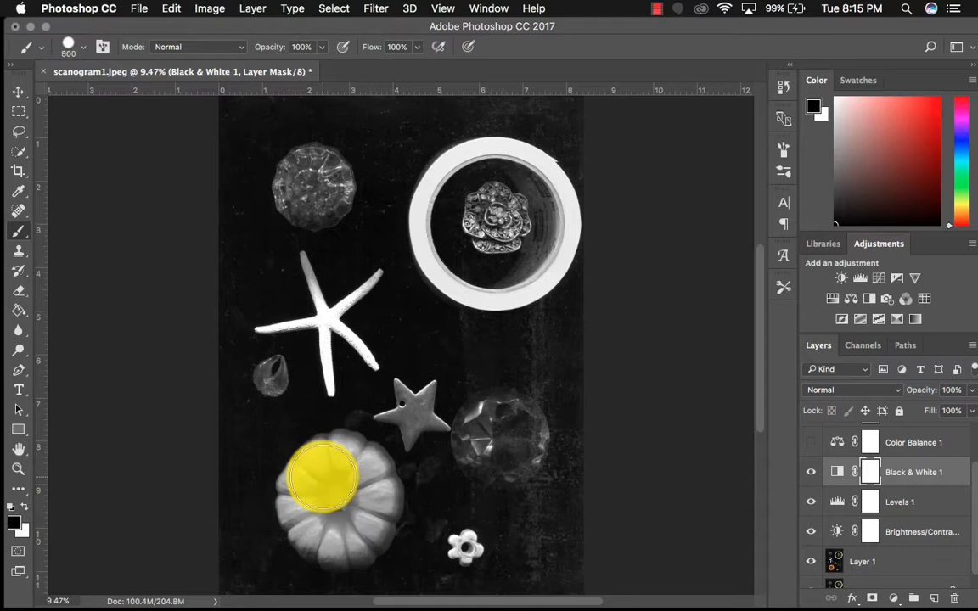
pyautogui.moveTo(323, 465)
pyautogui.mouseDown()
pyautogui.moveTo(306, 496)
pyautogui.moveTo(331, 531)
pyautogui.moveTo(316, 528)
pyautogui.moveTo(317, 517)
pyautogui.moveTo(355, 532)
pyautogui.moveTo(368, 492)
pyautogui.moveTo(343, 460)
pyautogui.moveTo(361, 472)
pyautogui.moveTo(363, 498)
pyautogui.moveTo(369, 494)
pyautogui.moveTo(362, 519)
pyautogui.moveTo(331, 530)
pyautogui.moveTo(313, 497)
pyautogui.moveTo(325, 474)
pyautogui.moveTo(311, 489)
pyautogui.moveTo(330, 467)
pyautogui.moveTo(306, 501)
pyautogui.moveTo(310, 514)
pyautogui.moveTo(306, 505)
pyautogui.moveTo(322, 526)
pyautogui.moveTo(349, 528)
pyautogui.moveTo(365, 506)
pyautogui.moveTo(355, 528)
pyautogui.moveTo(365, 495)
pyautogui.moveTo(358, 484)
pyautogui.moveTo(340, 505)
pyautogui.mouseUp()
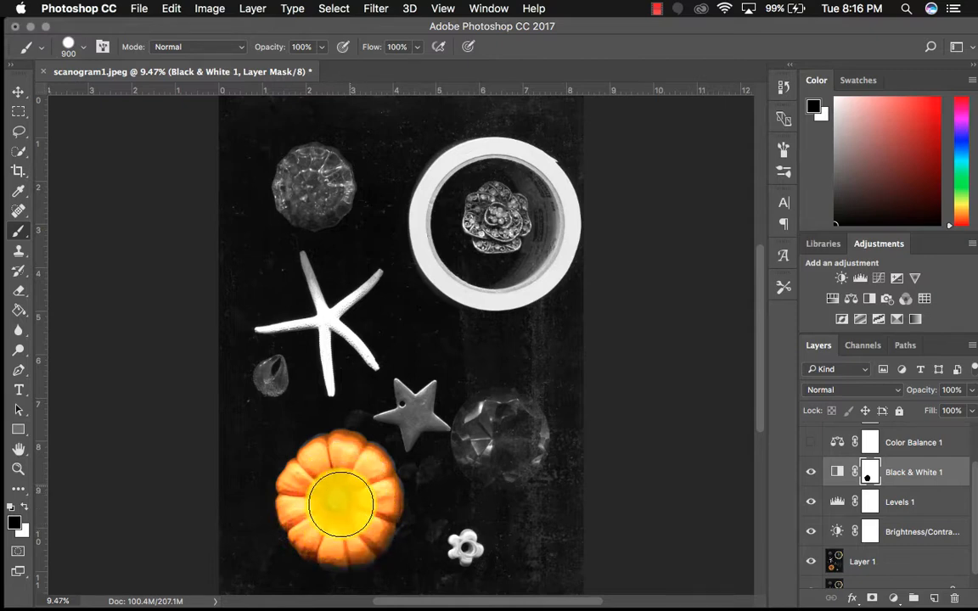
# Set Reds to 142 in the Black & White 1 adjustment and close its properties
pyautogui.scroll(2, 967, 445)
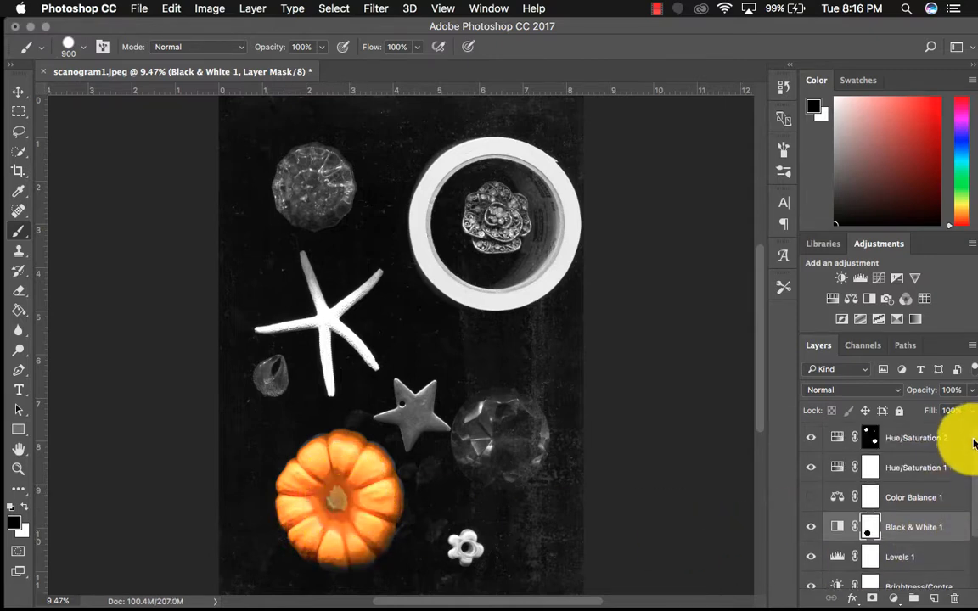
pyautogui.scroll(-2, 973, 442)
pyautogui.scroll(2, 973, 442)
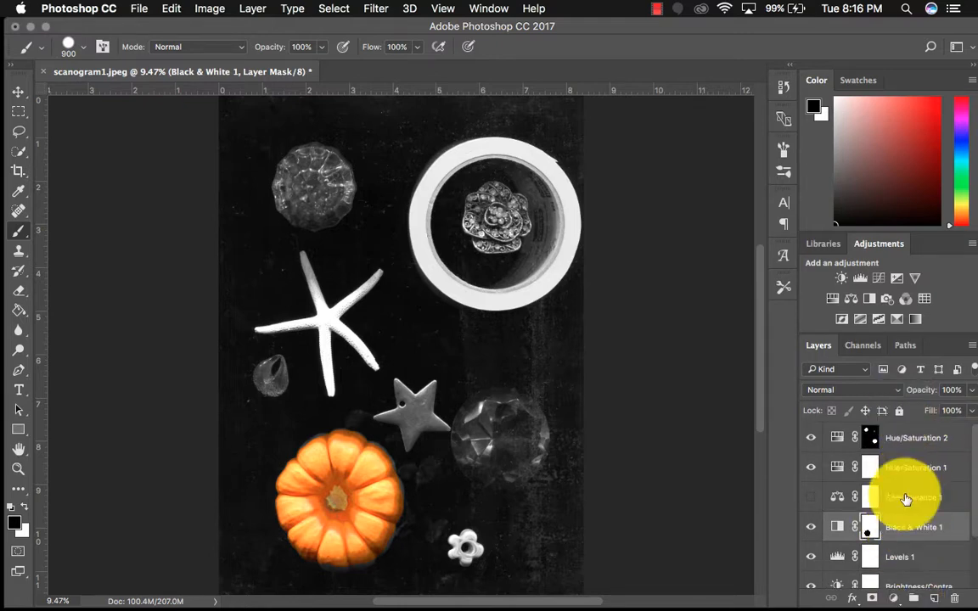
pyautogui.scroll(-2, 973, 492)
pyautogui.scroll(2, 975, 509)
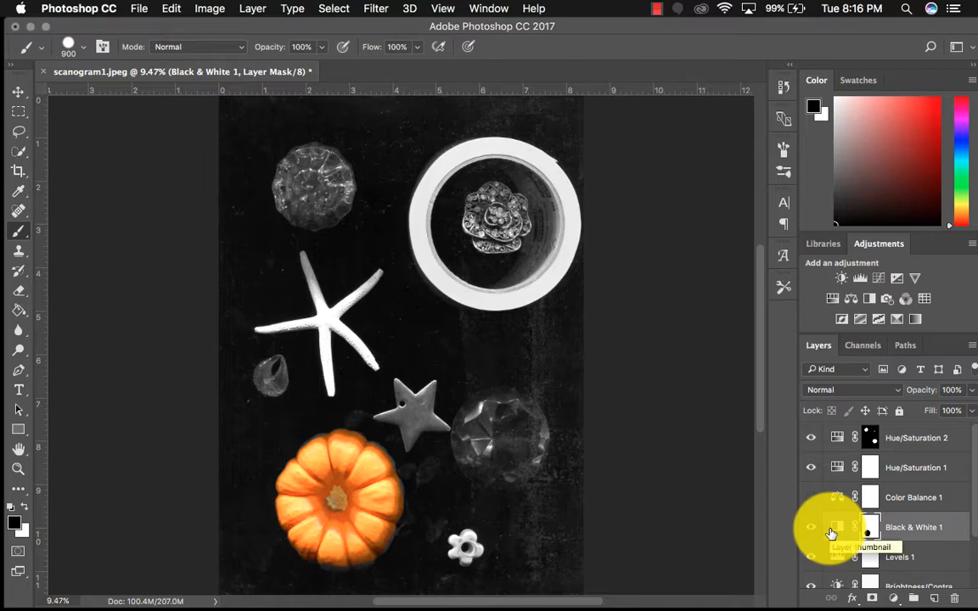
pyautogui.doubleClick(835, 529)
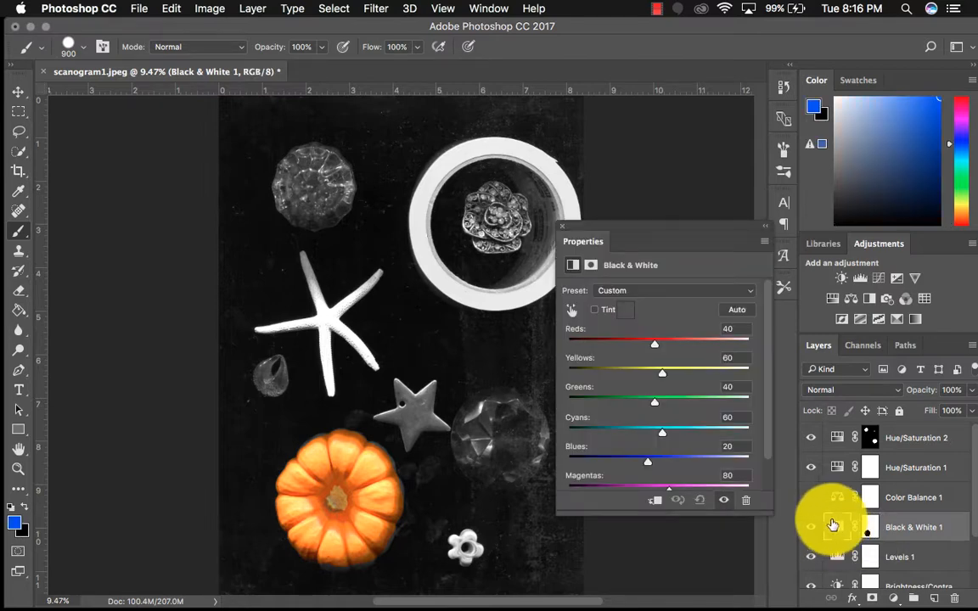
pyautogui.moveTo(655, 344); pyautogui.dragTo(692, 327)
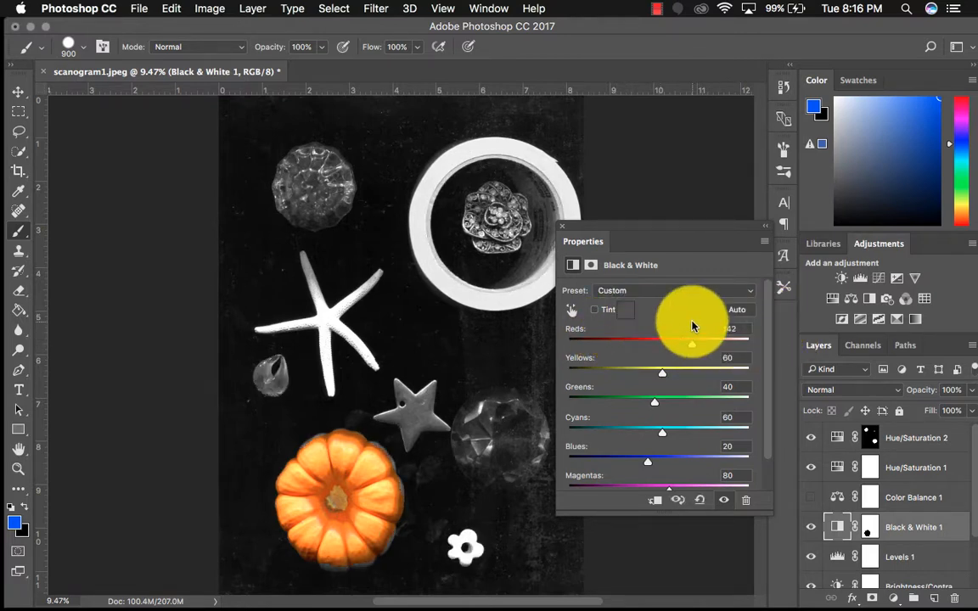
pyautogui.click(561, 226)
pyautogui.click(563, 229)
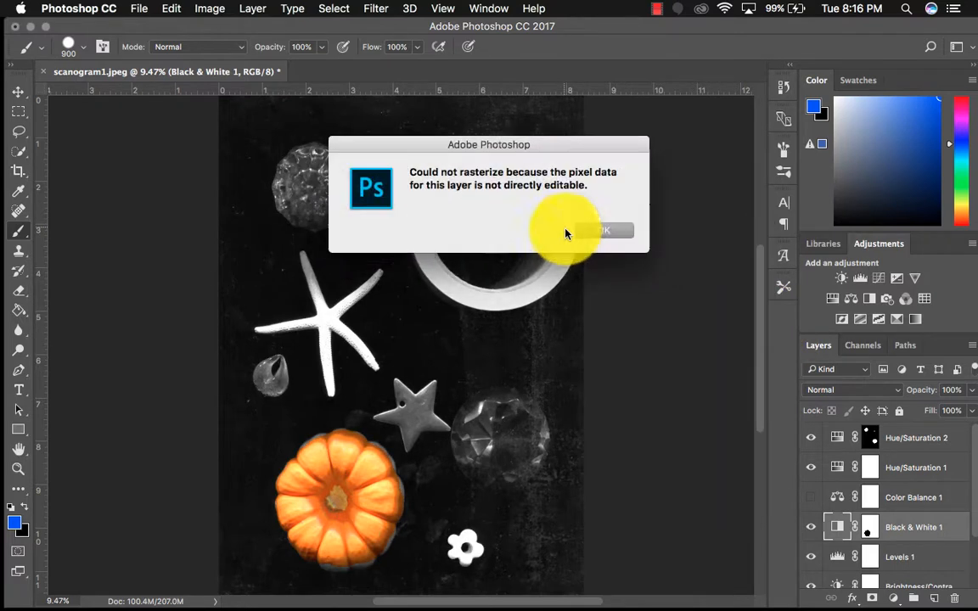
pyautogui.click(617, 230)
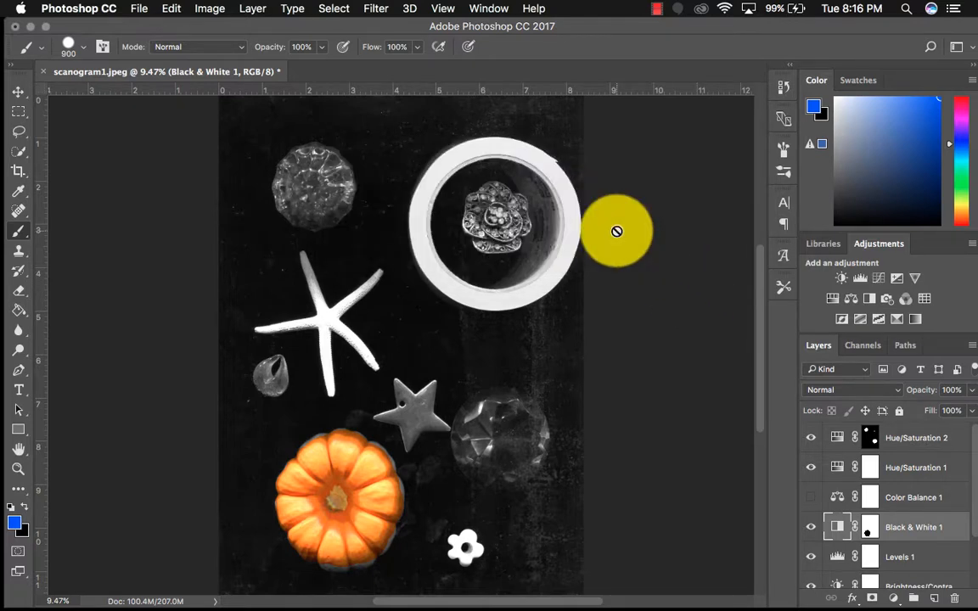
pyautogui.click(139, 8)
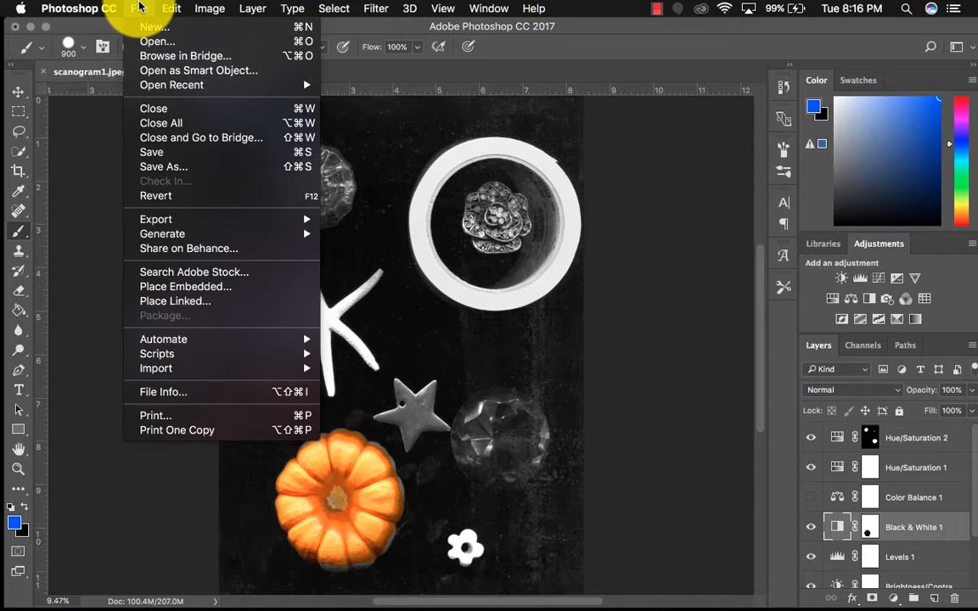
pyautogui.click(168, 167)
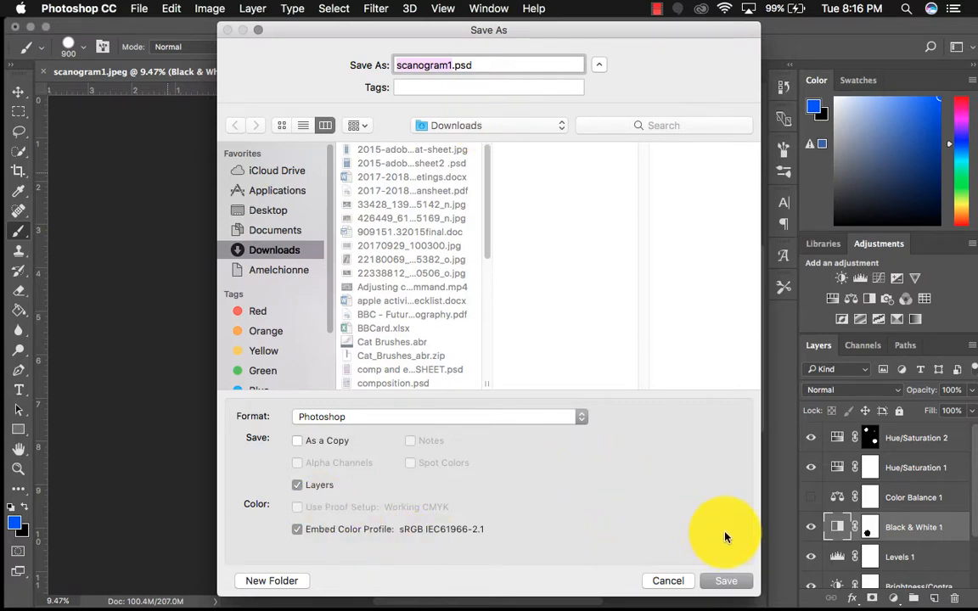
pyautogui.click(666, 582)
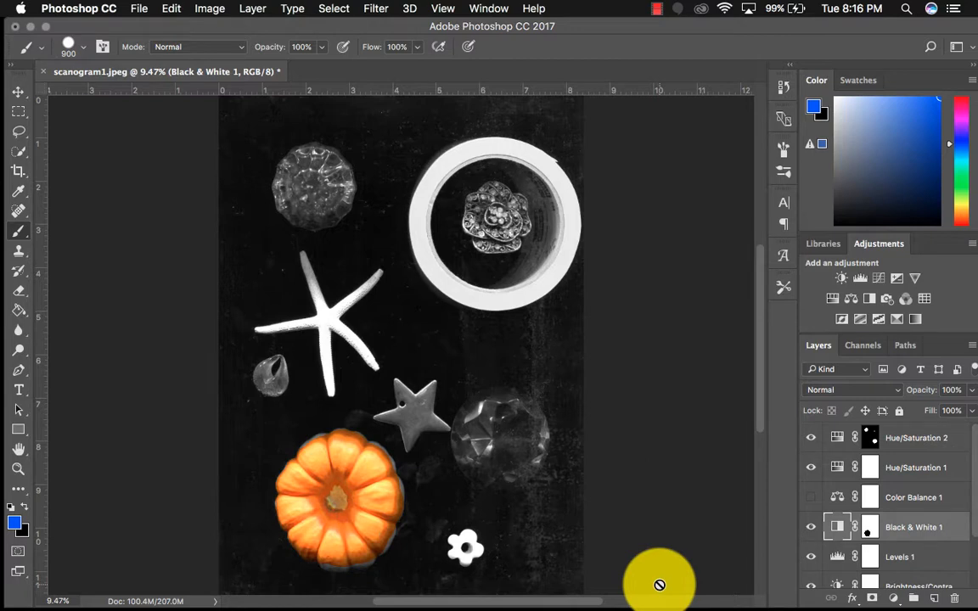
pyautogui.click(656, 8)
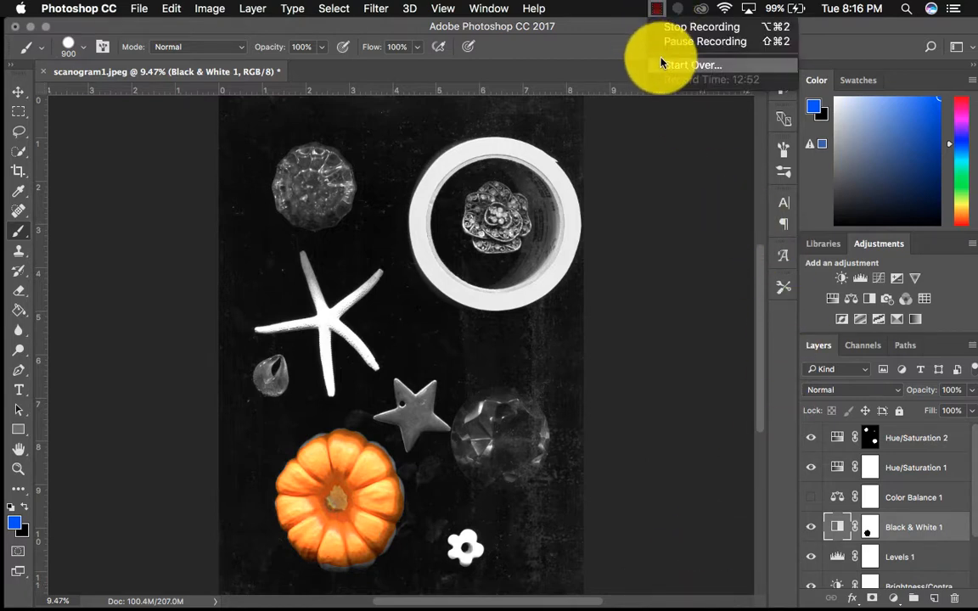
pyautogui.click(655, 27)
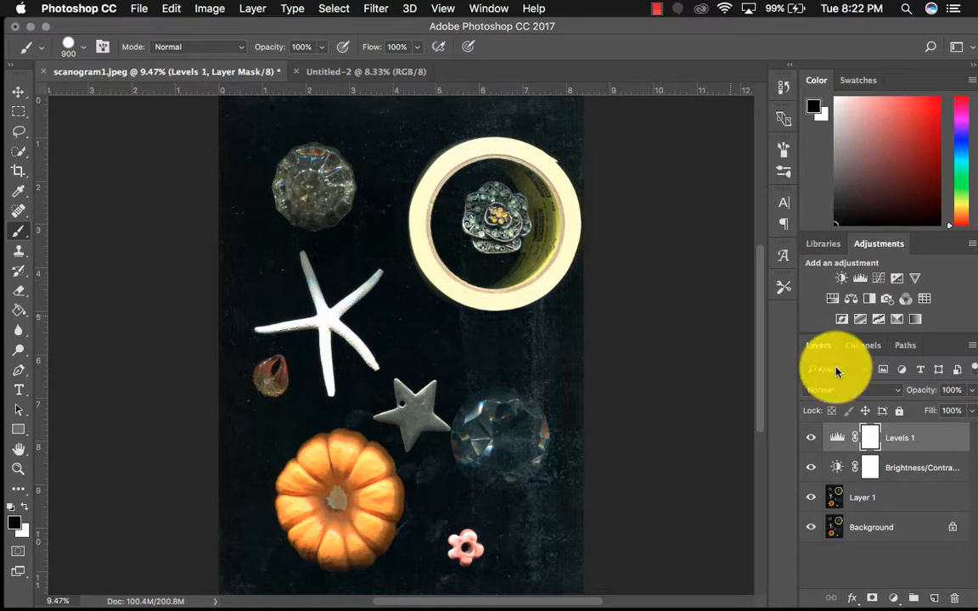
# Duplicate Layer 1 together with the Brightness/Contrast and Levels 1 adjustment layers, and merge the copies into one layer
pyautogui.click(875, 504)
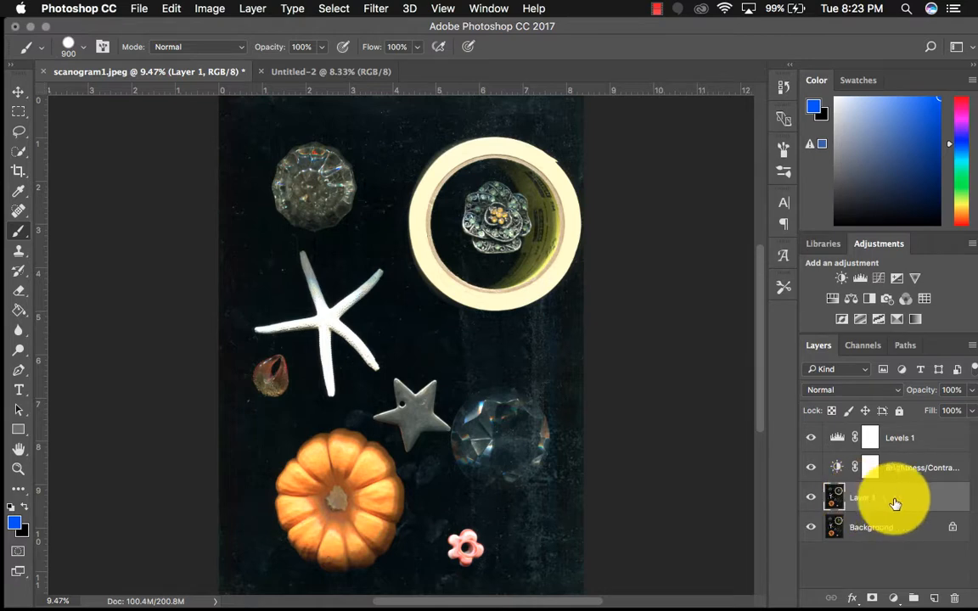
pyautogui.keyDown('super'); pyautogui.click(924, 440); pyautogui.keyUp('super')
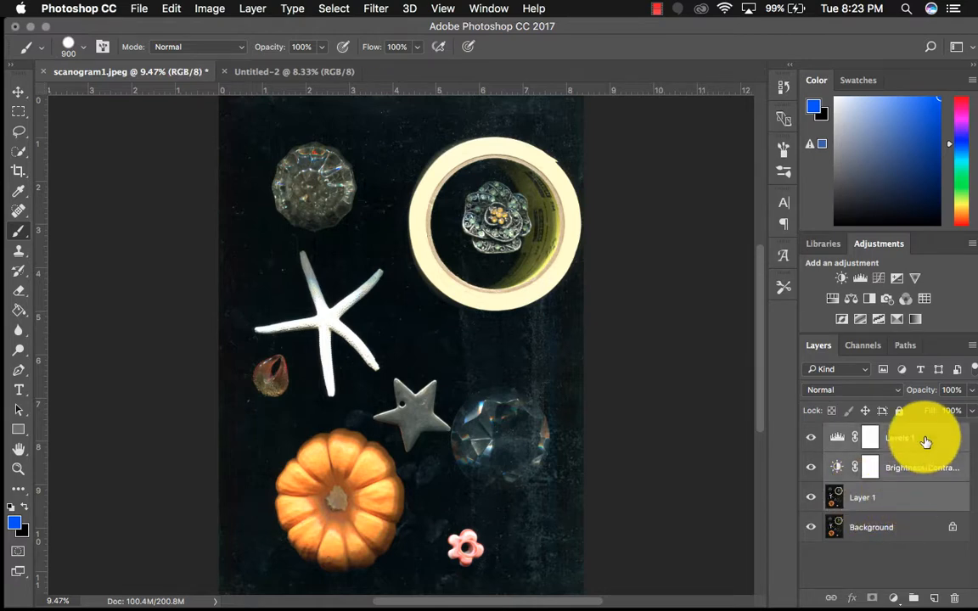
pyautogui.press('super+j')
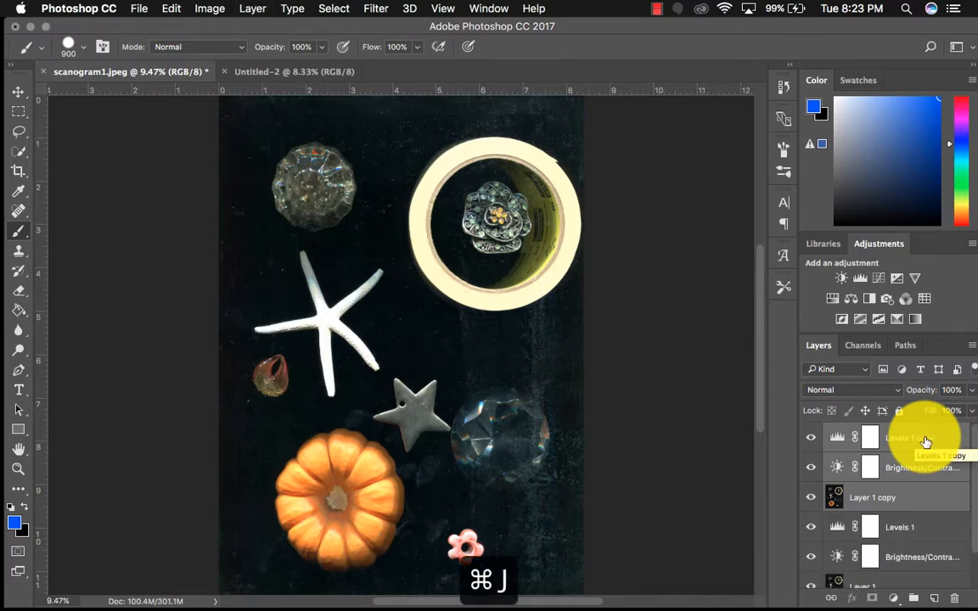
pyautogui.press('super+e')
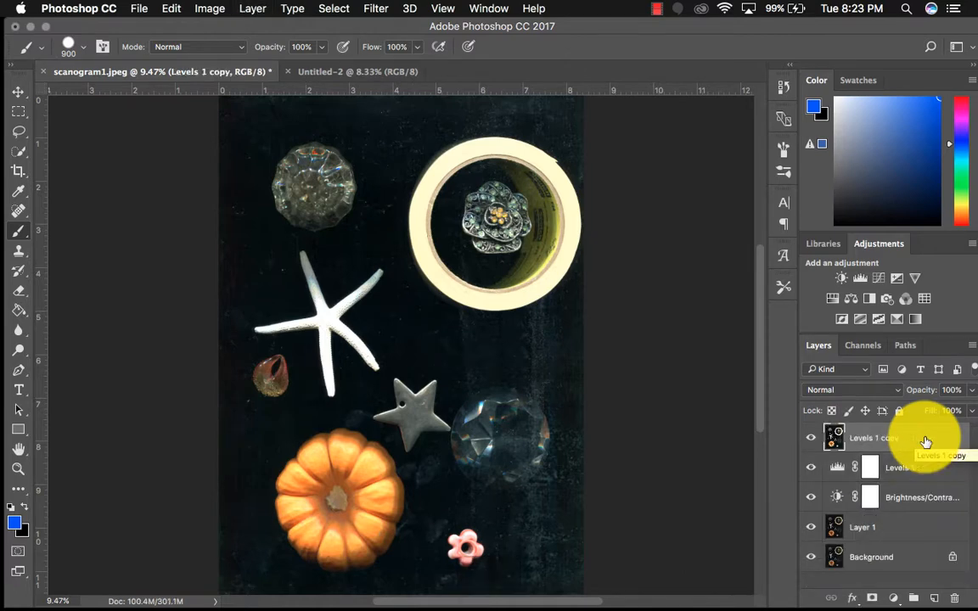
# Copy the entire merged layer and paste it into a new 5041 x 6960 px, 600 ppi RGB document with a white background
pyautogui.press('super+a')
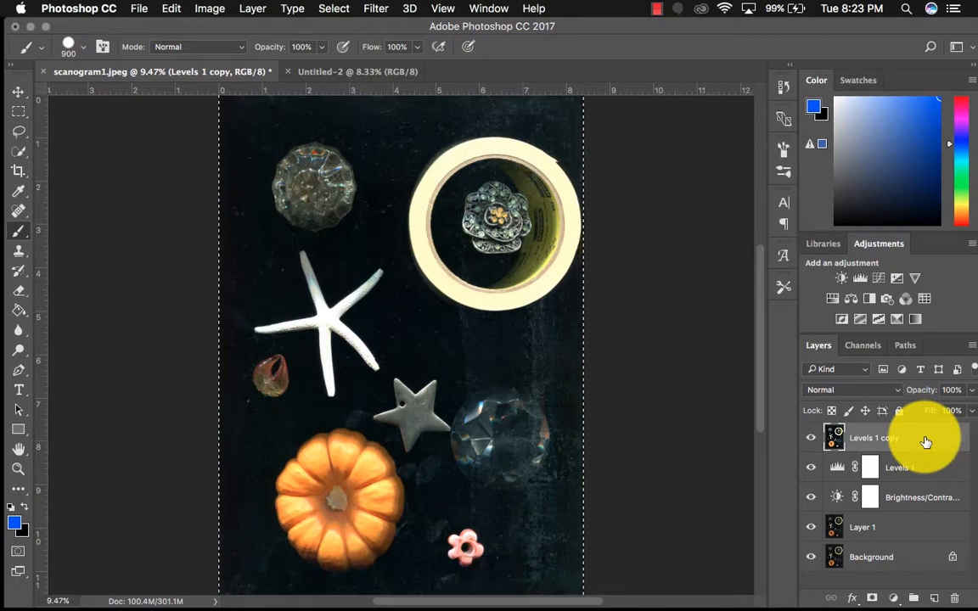
pyautogui.press('super+c')
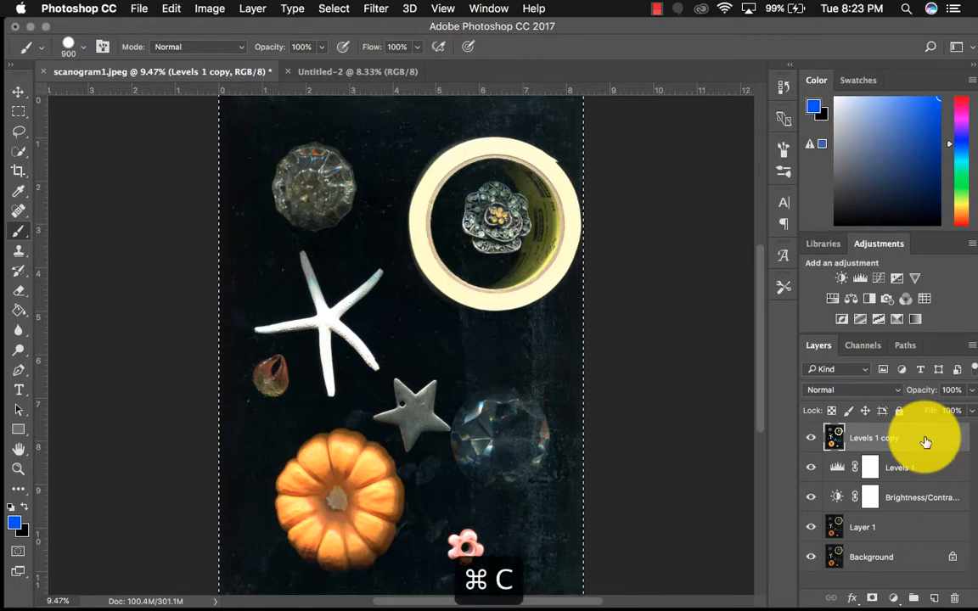
pyautogui.click(387, 71)
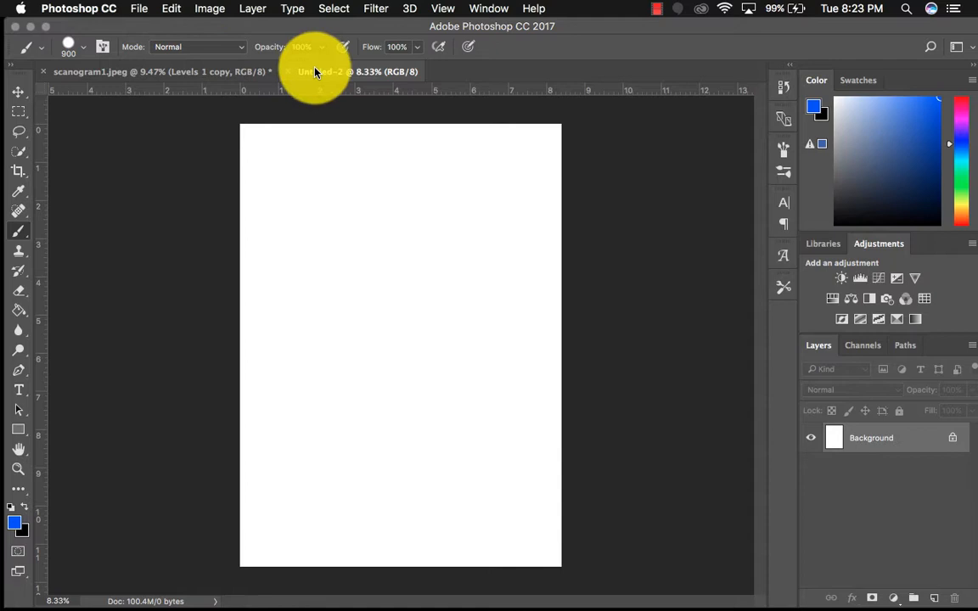
pyautogui.click(139, 8)
pyautogui.click(643, 337)
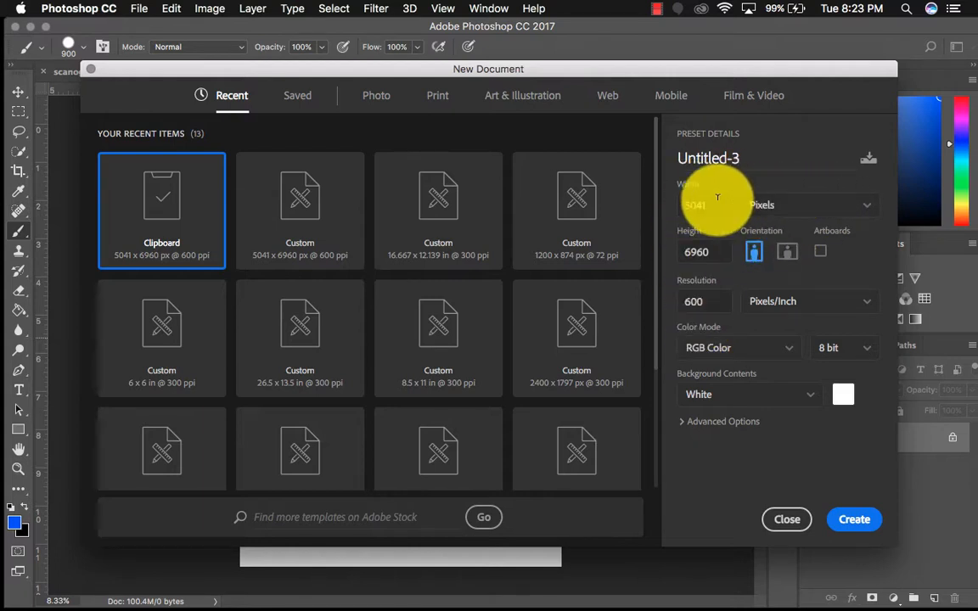
pyautogui.click(852, 519)
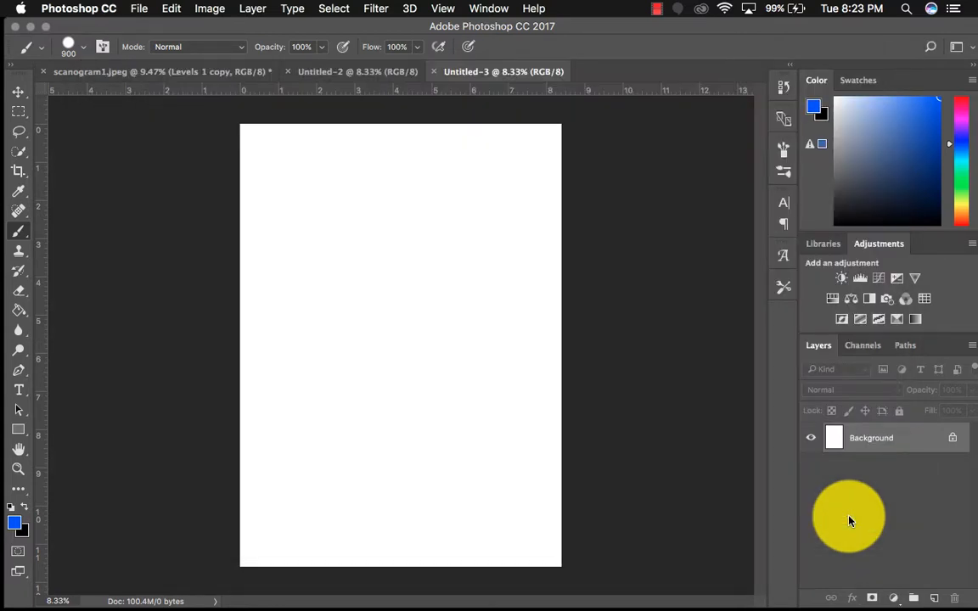
pyautogui.press('super+v')
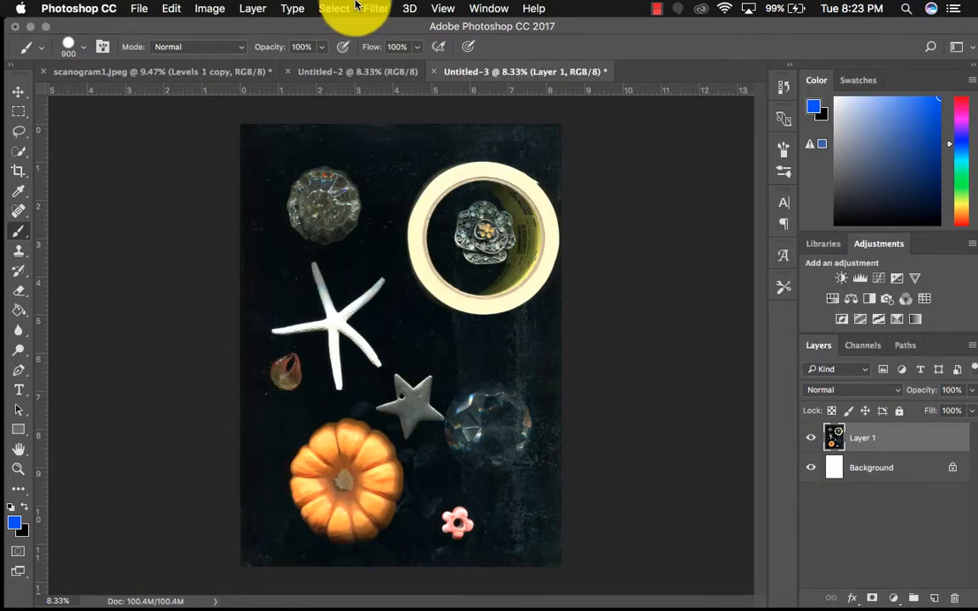
# Convert the new document to Grayscale mode, flattening its layers and discarding the color information
pyautogui.click(212, 7)
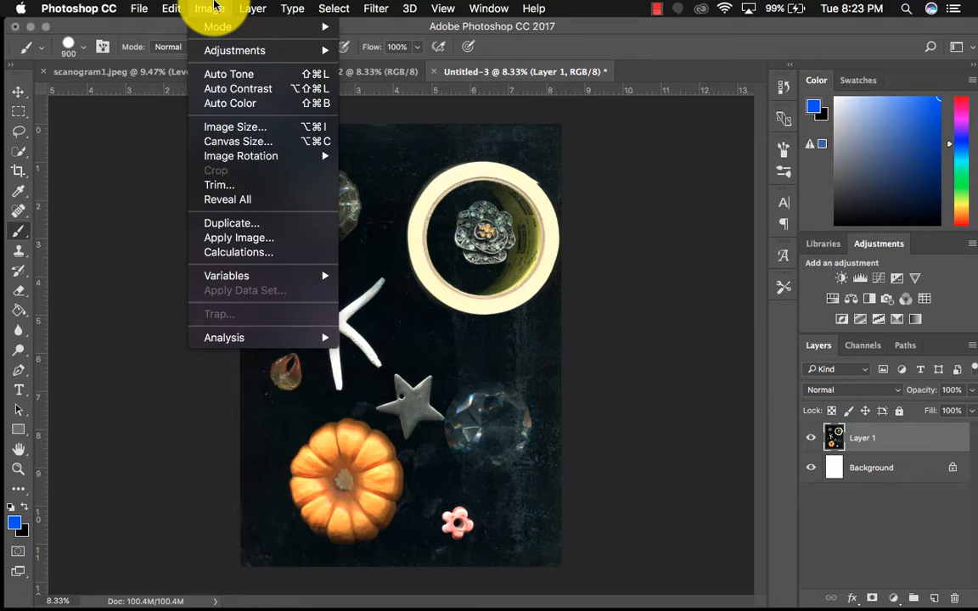
pyautogui.moveTo(217, 27)
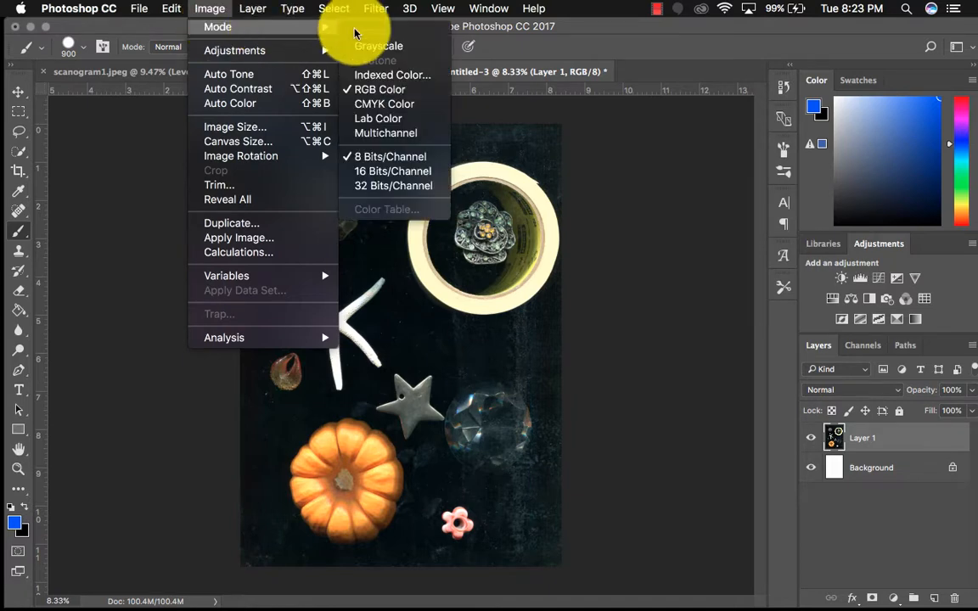
pyautogui.click(395, 47)
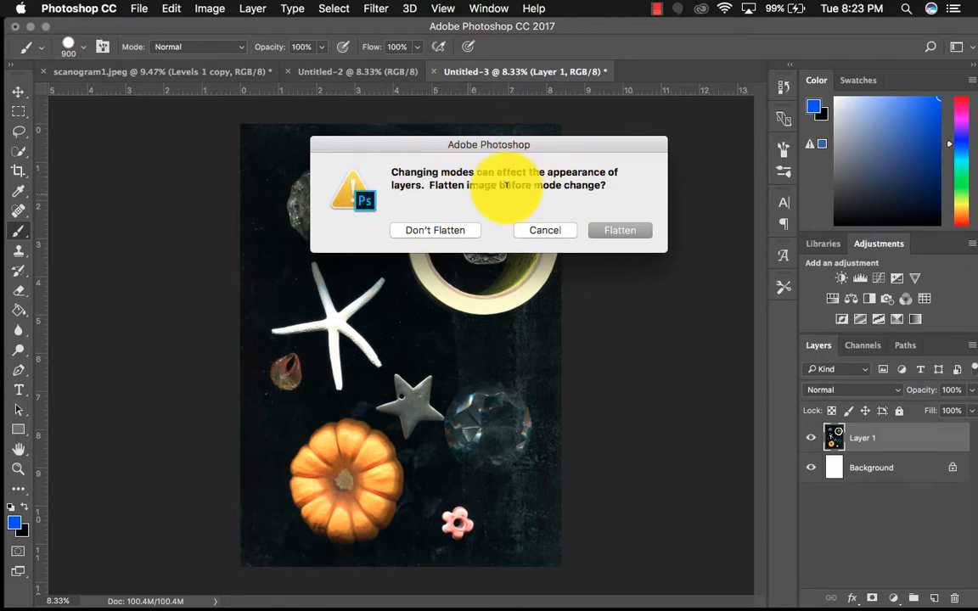
pyautogui.click(616, 231)
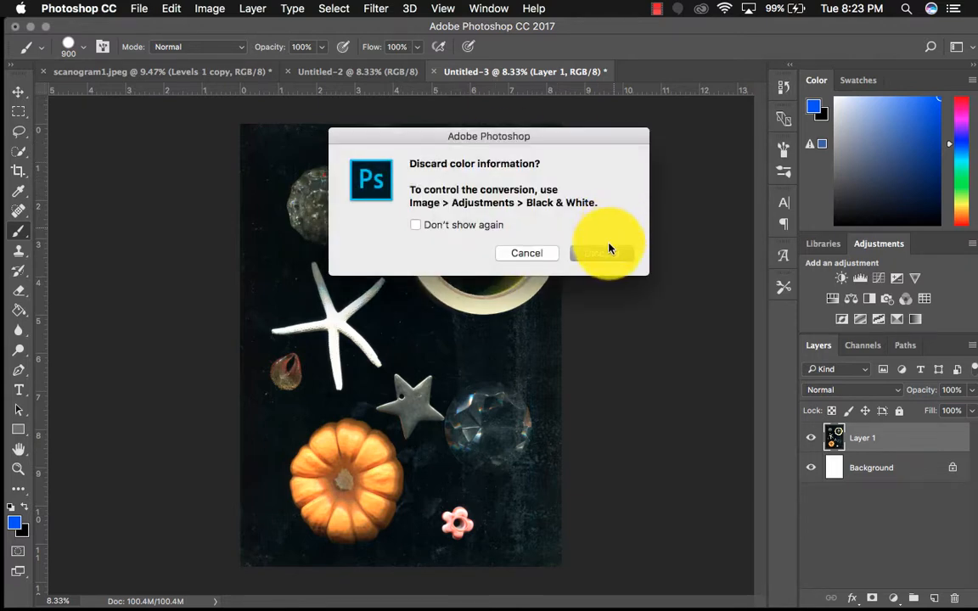
pyautogui.click(606, 252)
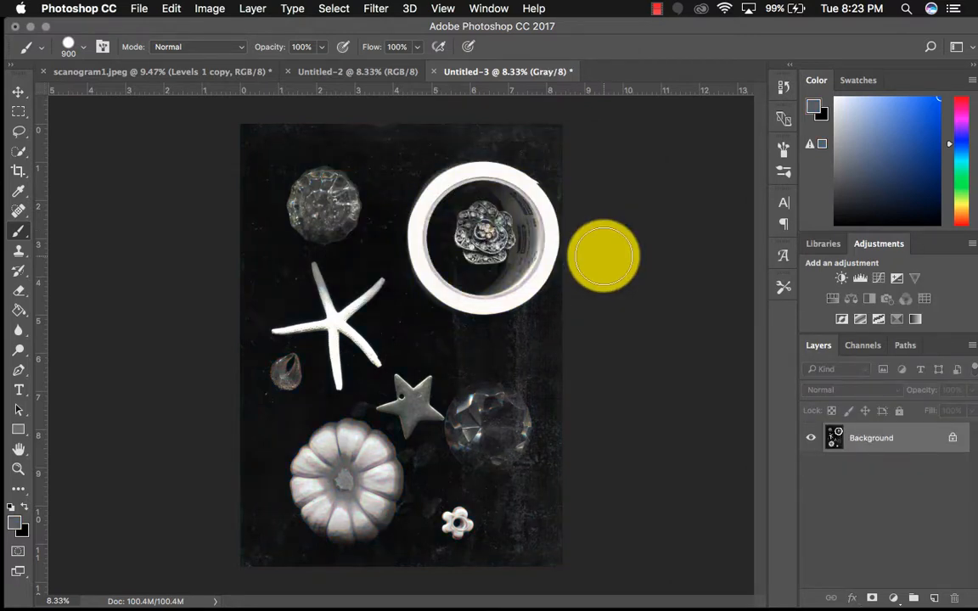
# Start converting the grayscale image to Duotone mode and look through the available duotone presets
pyautogui.click(208, 8)
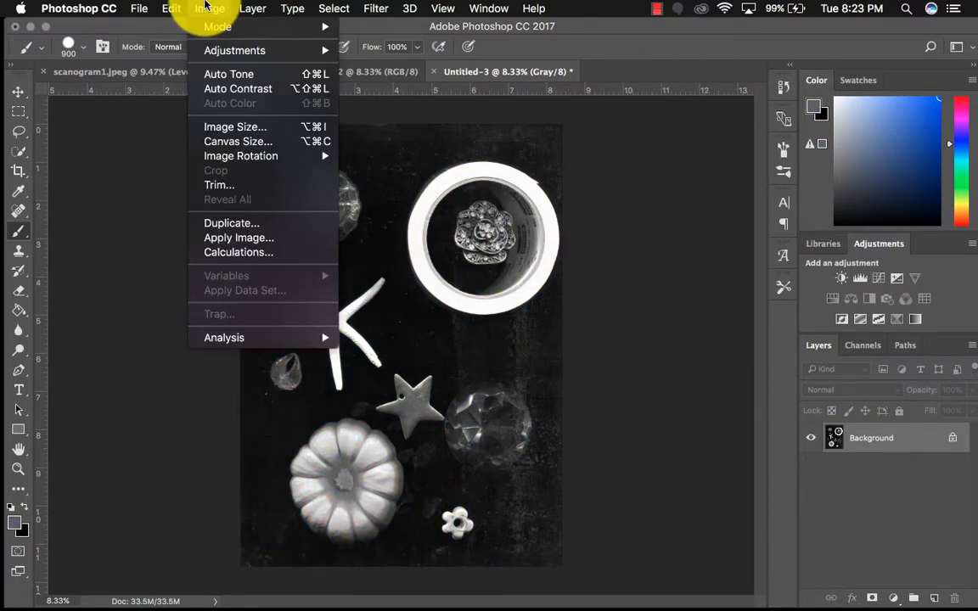
pyautogui.moveTo(217, 26)
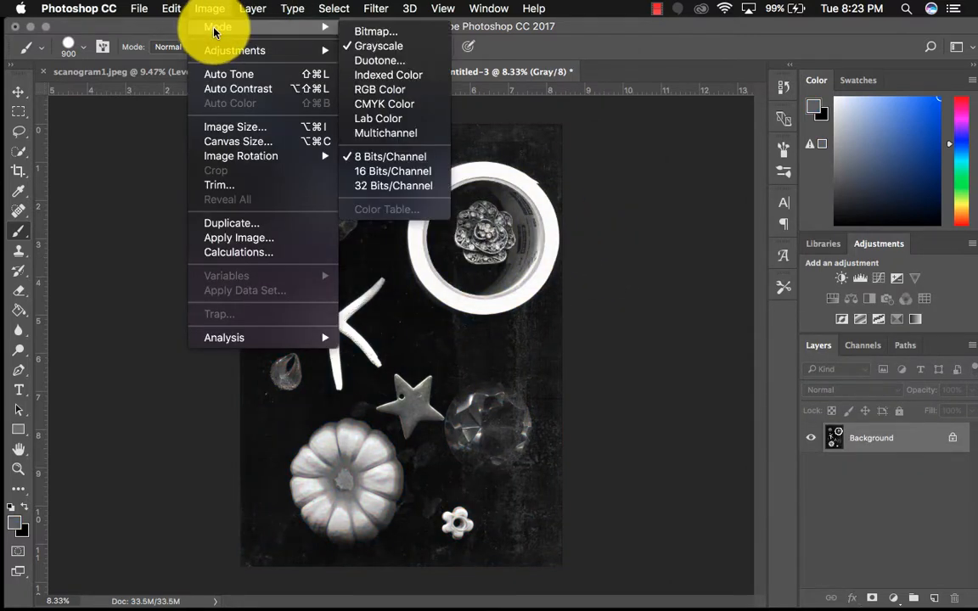
pyautogui.click(425, 62)
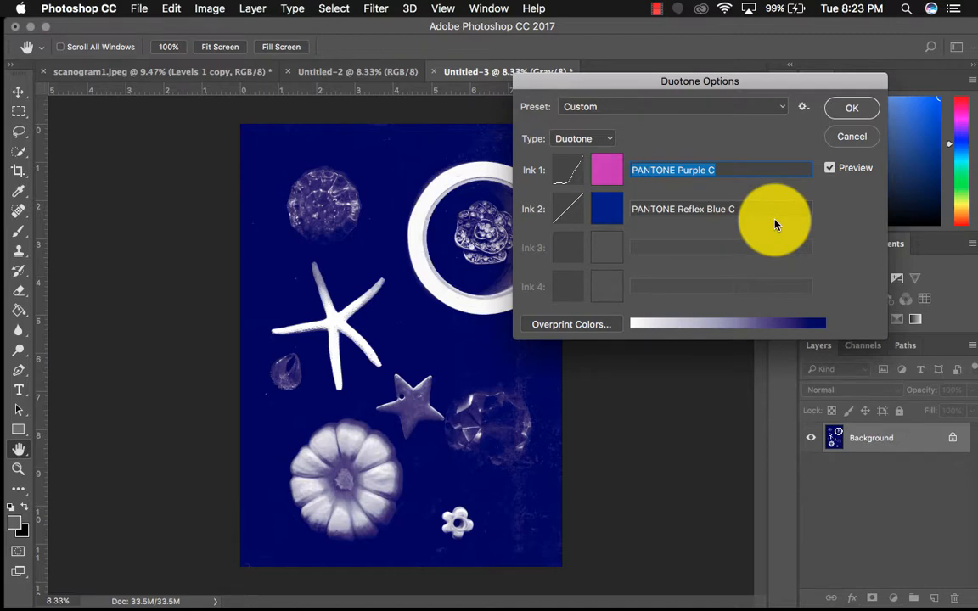
pyautogui.click(618, 104)
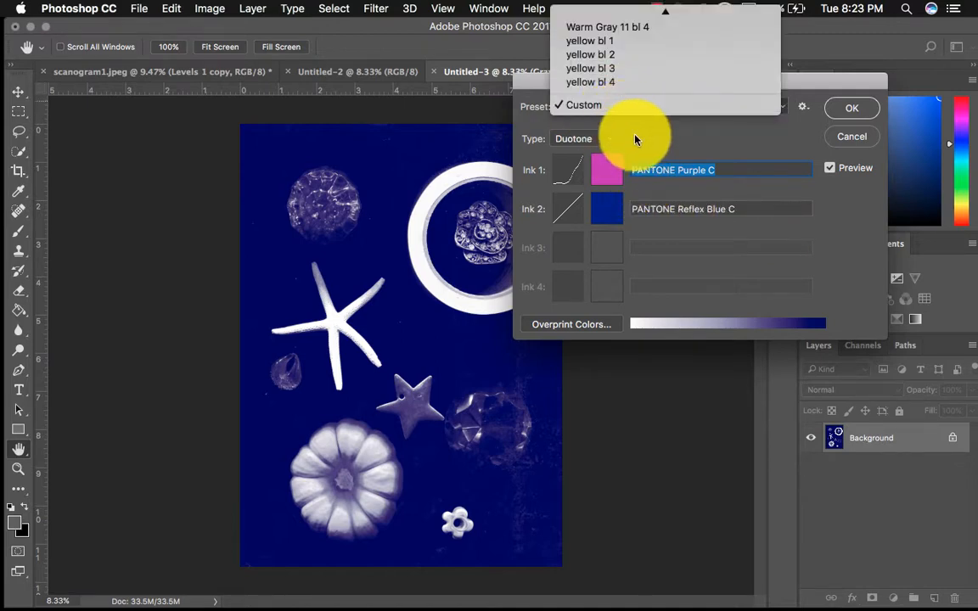
pyautogui.scroll(5, 637, 31)
pyautogui.scroll(10, 641, 32)
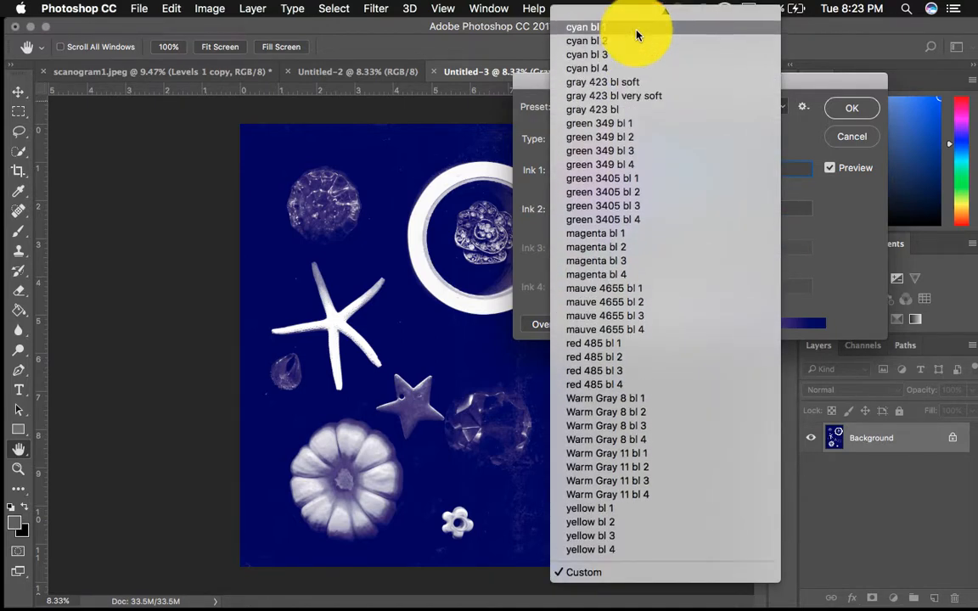
pyautogui.scroll(-5, 647, 38)
pyautogui.click(801, 141)
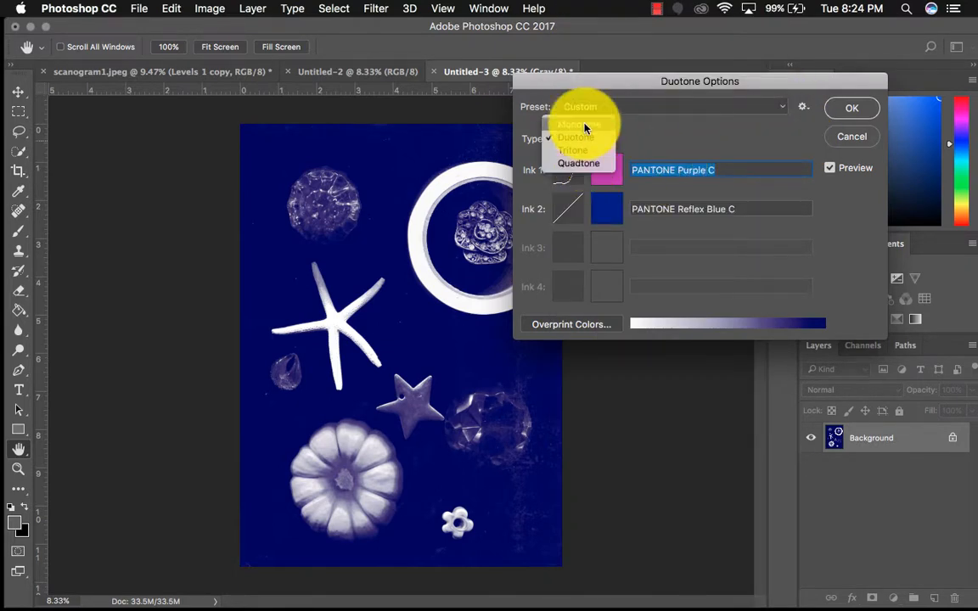
# Set the duotone type to Monotone and choose PANTONE Process Blue C as ink 1
pyautogui.click(578, 126)
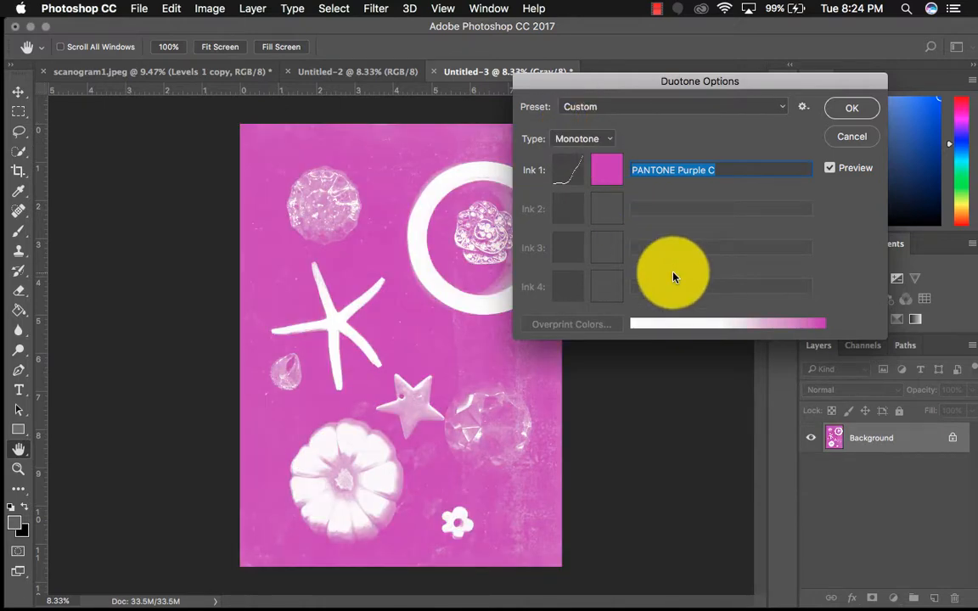
pyautogui.click(608, 168)
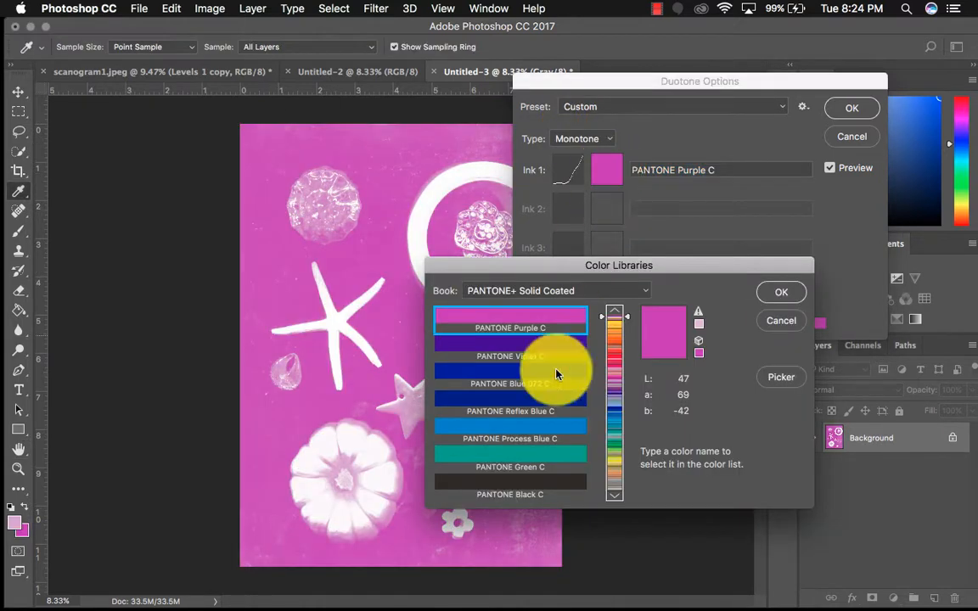
pyautogui.click(535, 429)
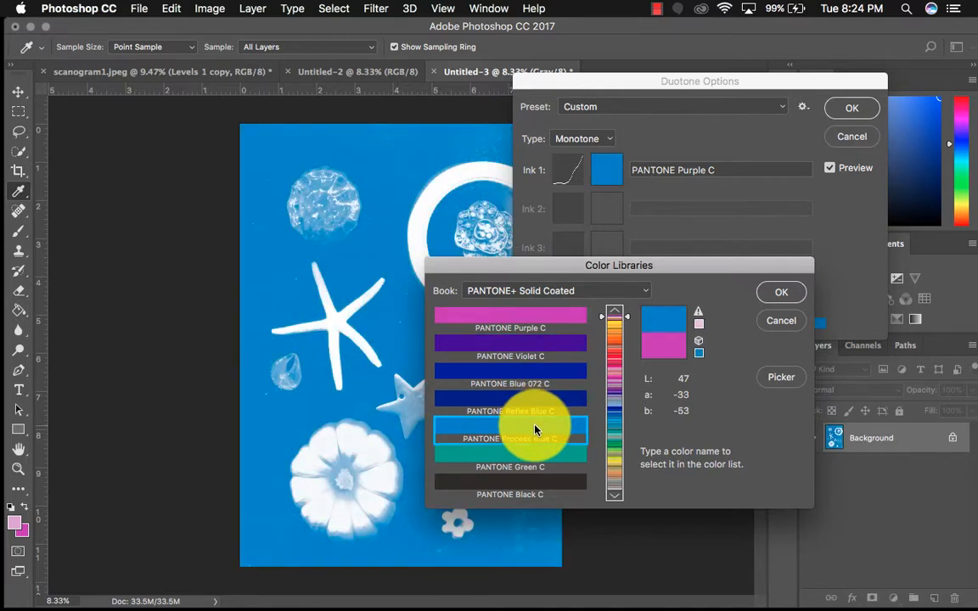
pyautogui.click(776, 292)
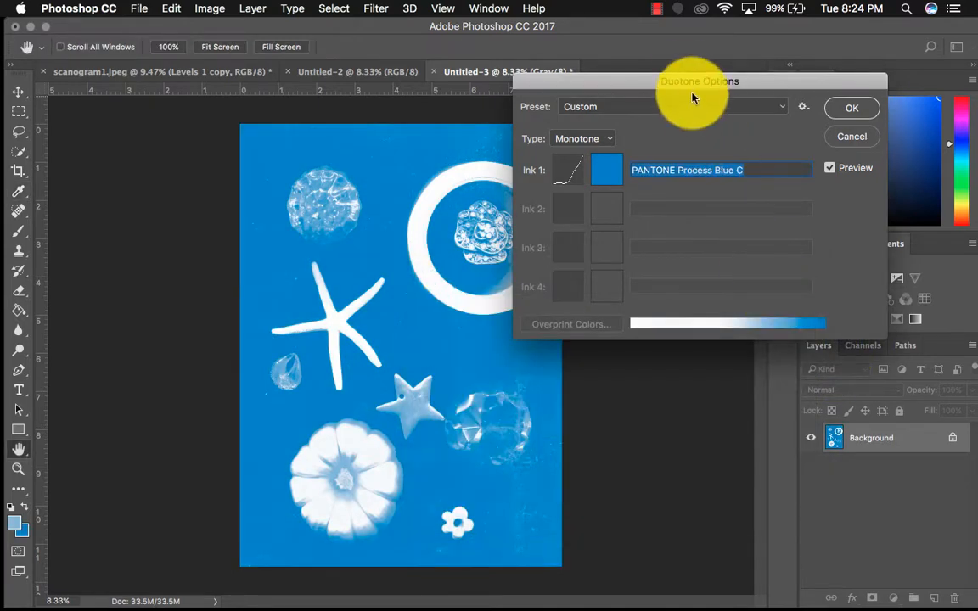
# Uncover the image behind the options, change the type to Duotone, and set ink 2 to magenta ff00e4
pyautogui.moveTo(655, 81); pyautogui.dragTo(713, 81)
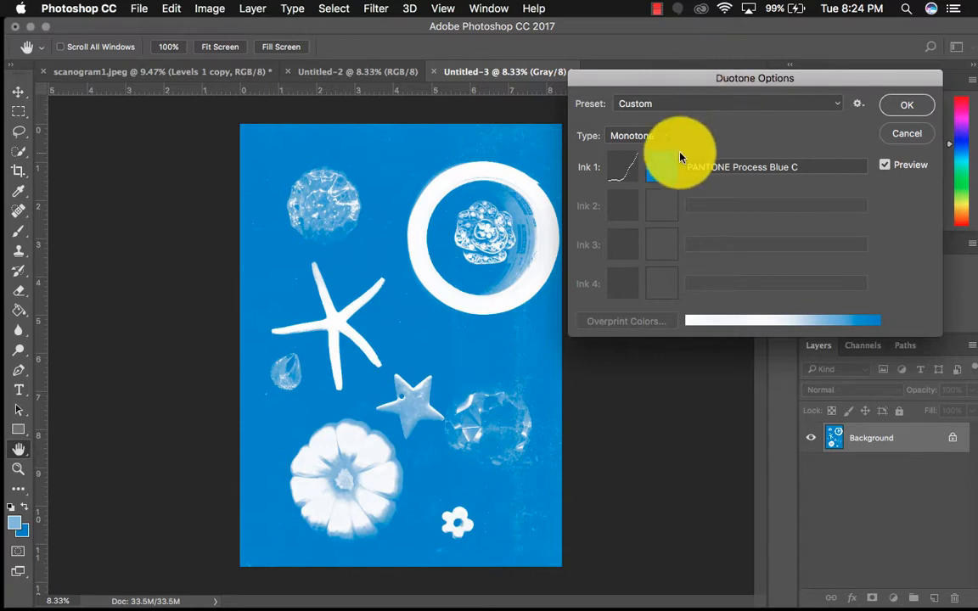
pyautogui.click(654, 137)
pyautogui.click(652, 149)
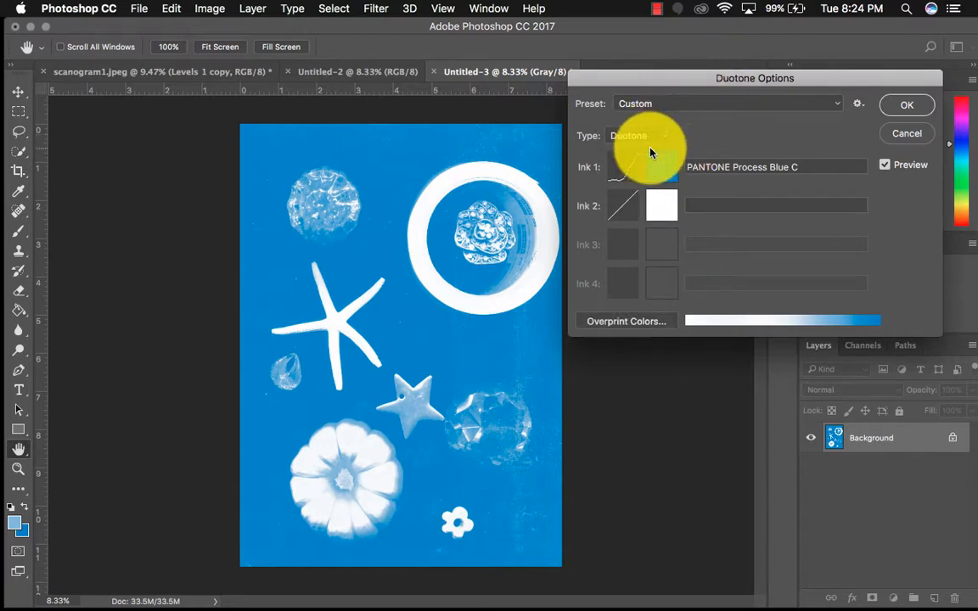
pyautogui.click(659, 208)
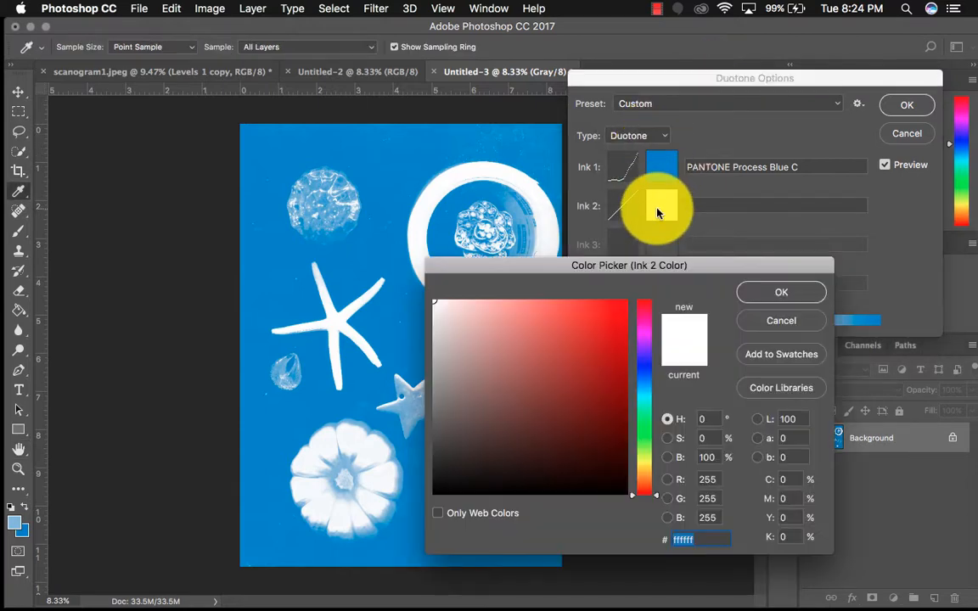
pyautogui.click(644, 343)
pyautogui.click(645, 330)
pyautogui.moveTo(622, 304); pyautogui.dragTo(648, 297)
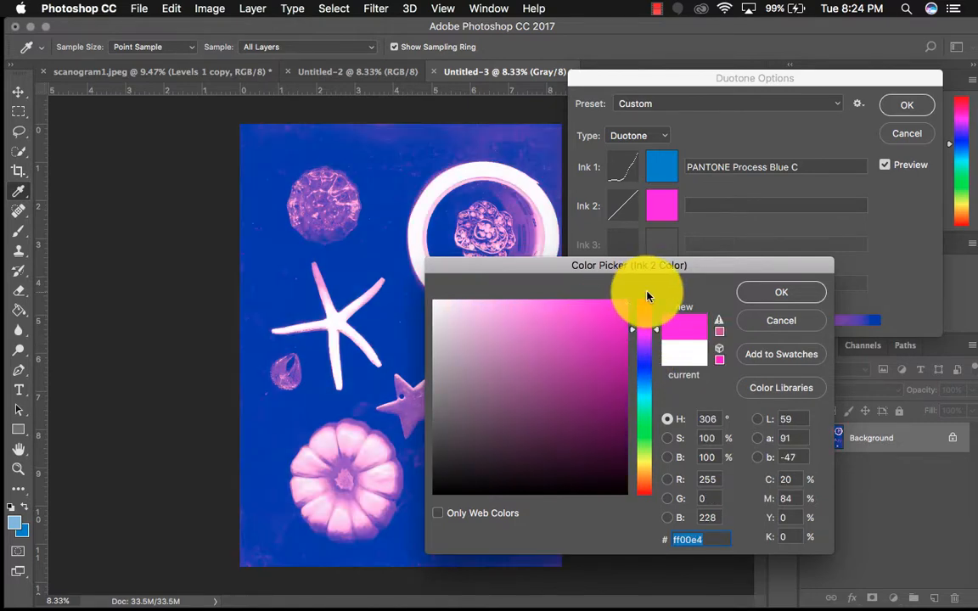
pyautogui.click(762, 297)
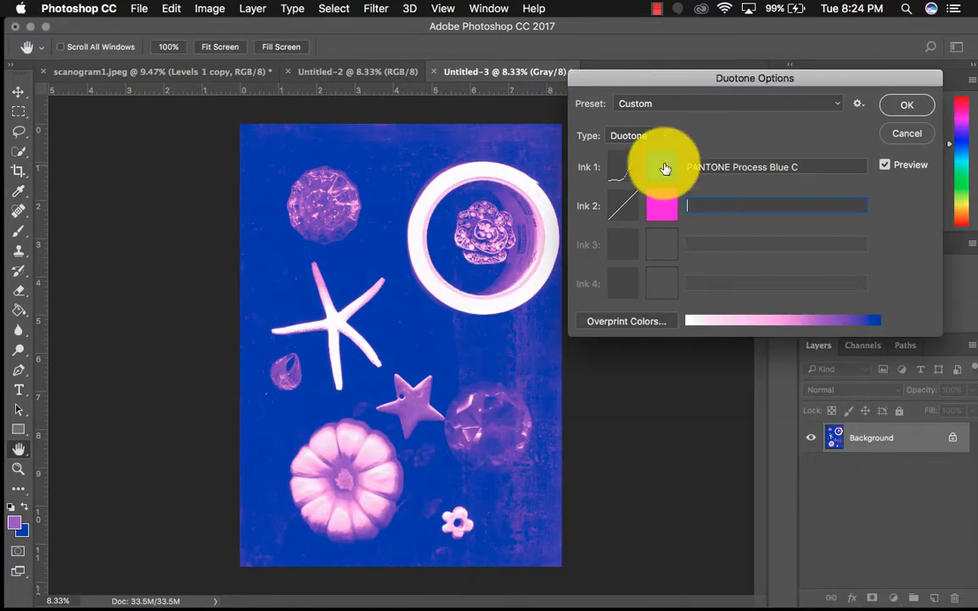
# Change the duotone type to Tritone and set ink 3 to yellow fff600
pyautogui.click(657, 138)
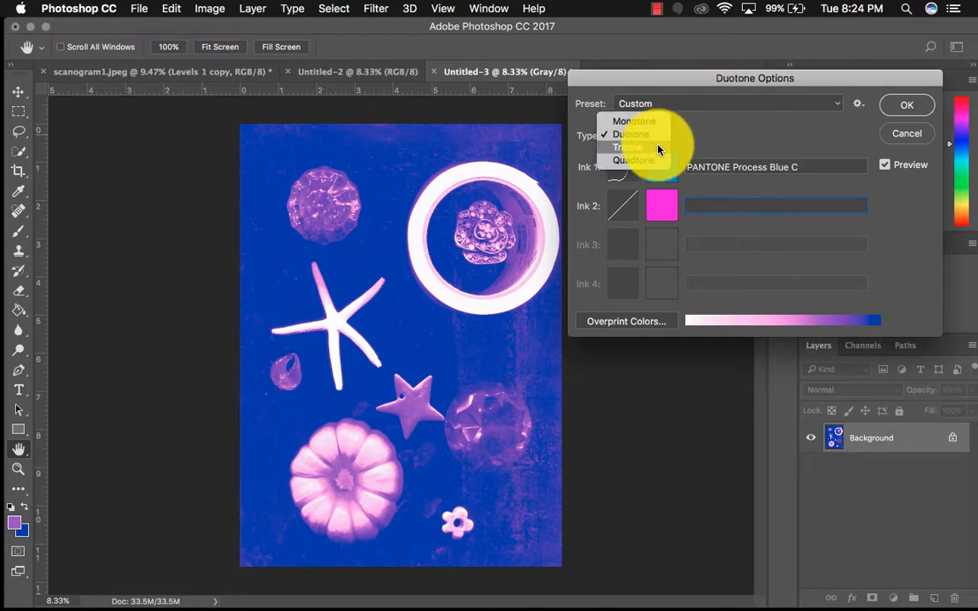
pyautogui.click(657, 149)
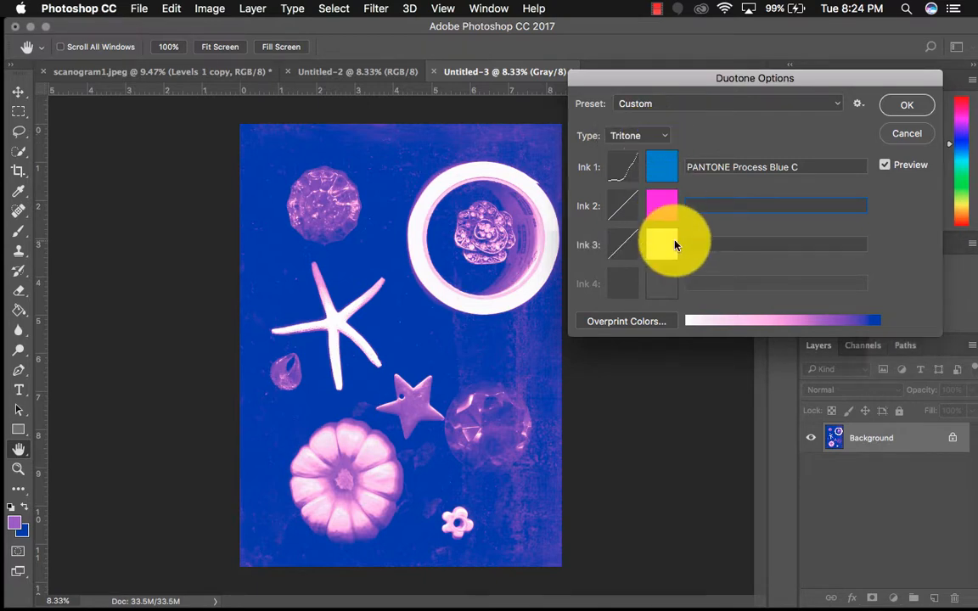
pyautogui.click(670, 244)
pyautogui.moveTo(642, 470); pyautogui.dragTo(642, 463)
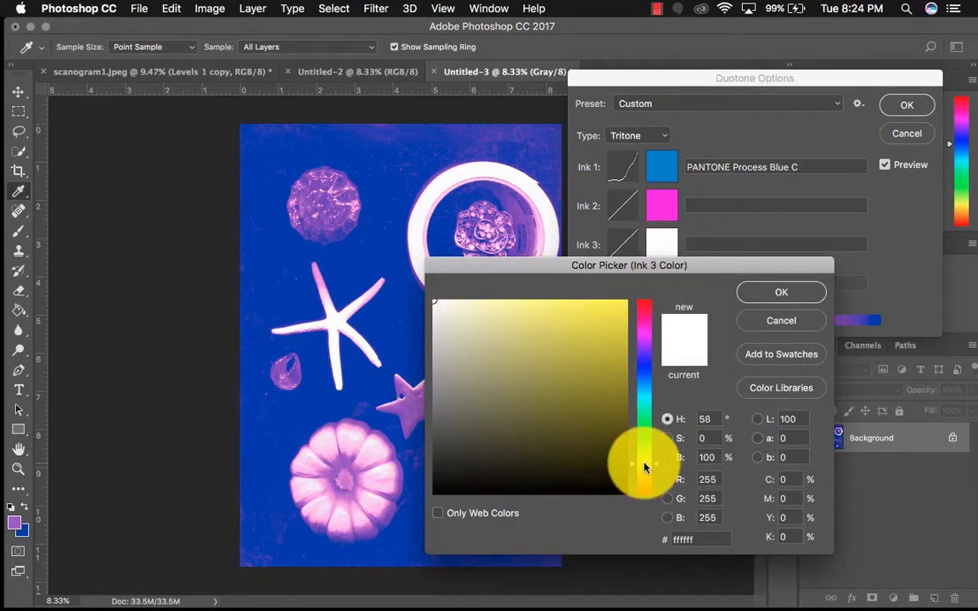
pyautogui.click(604, 338)
pyautogui.moveTo(603, 338); pyautogui.dragTo(654, 236)
pyautogui.click(782, 291)
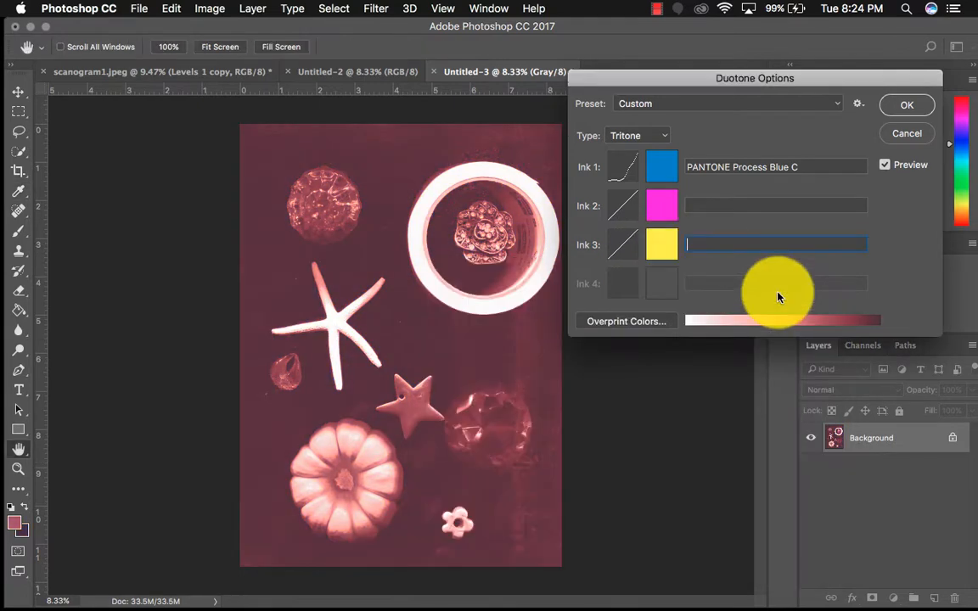
# Name ink 2 magenta and ink 3 yellow, keeping the yellow ink color as picked
pyautogui.click(724, 241)
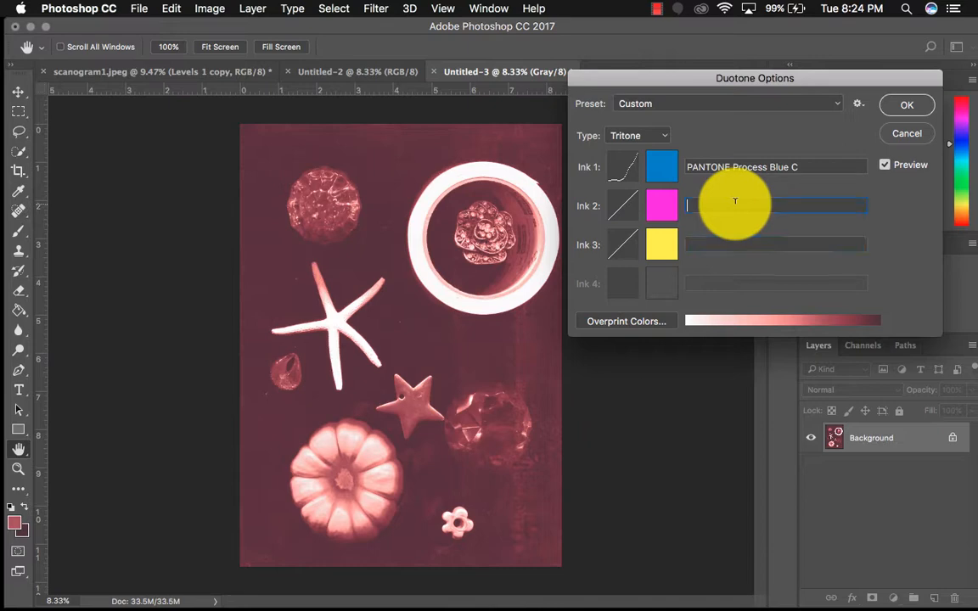
pyautogui.write('magenta')
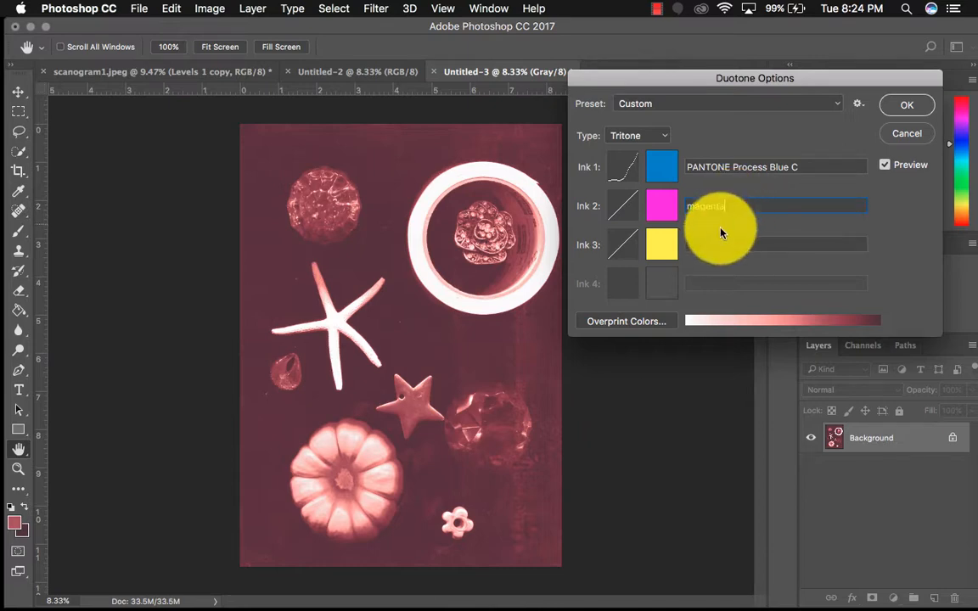
pyautogui.click(720, 243)
pyautogui.write('yello')
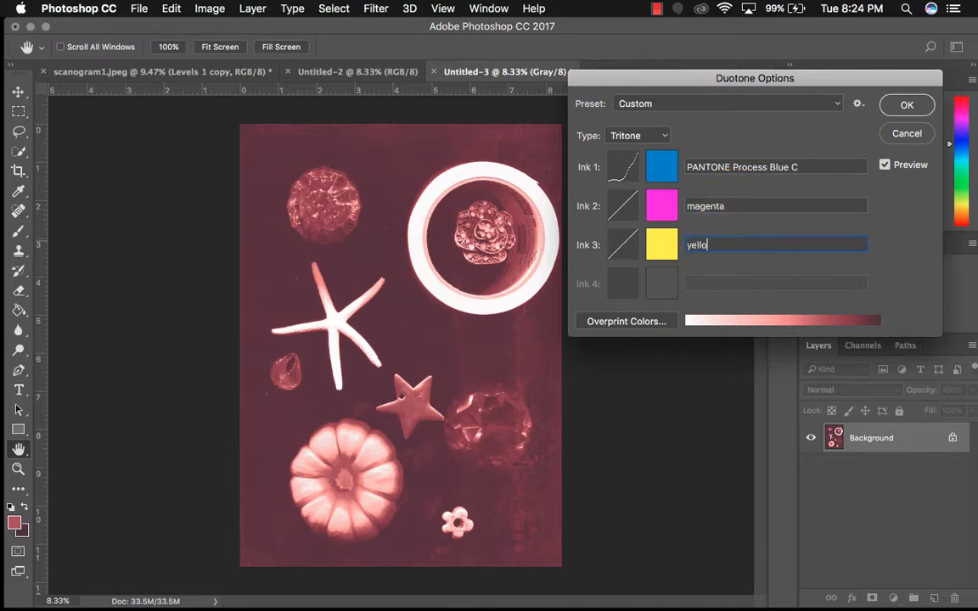
pyautogui.write('w')
pyautogui.click(658, 244)
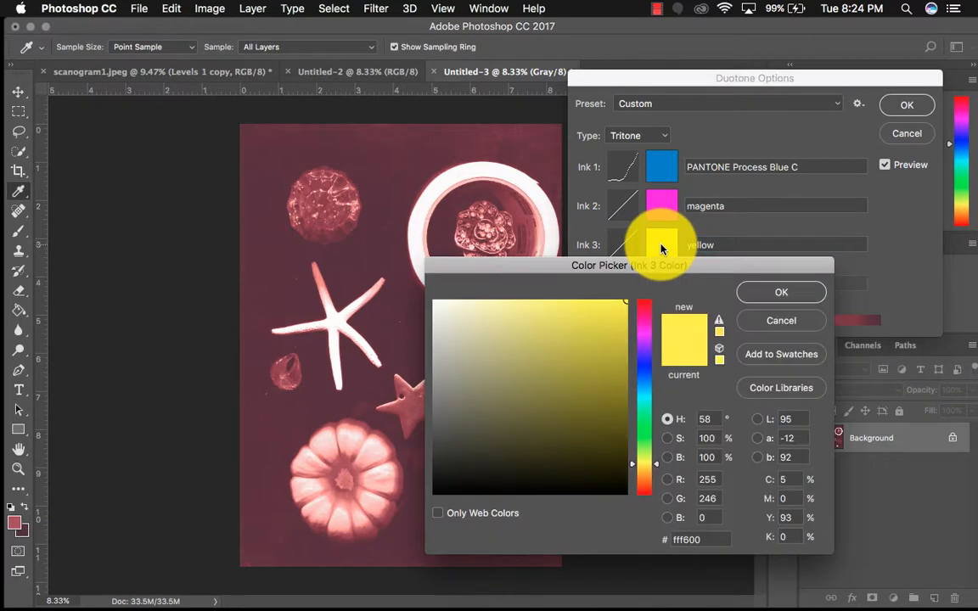
pyautogui.click(772, 293)
# Clear the extra inks by setting the type to Monotone and back to Duotone
pyautogui.click(645, 137)
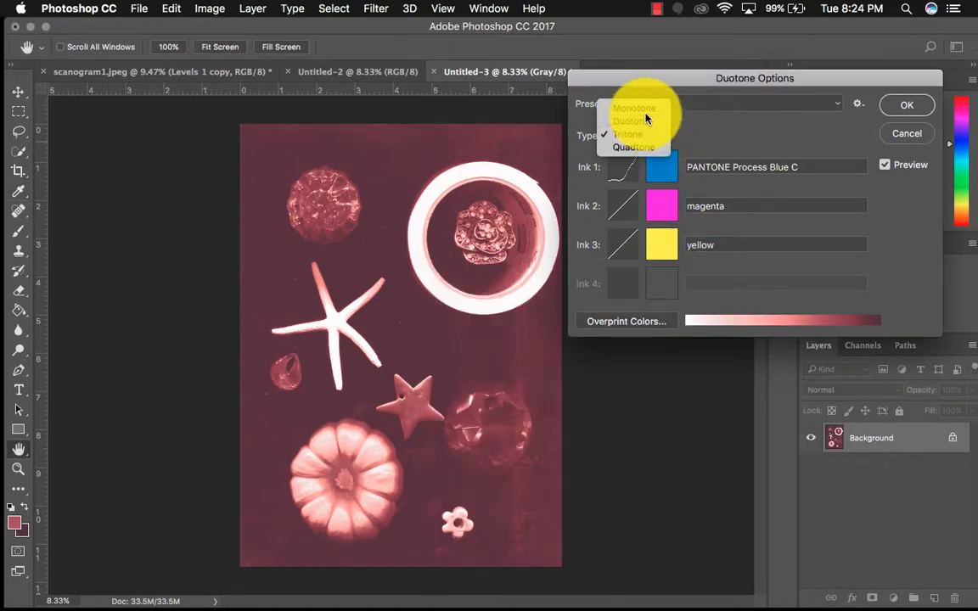
pyautogui.click(645, 117)
pyautogui.click(645, 137)
pyautogui.click(646, 152)
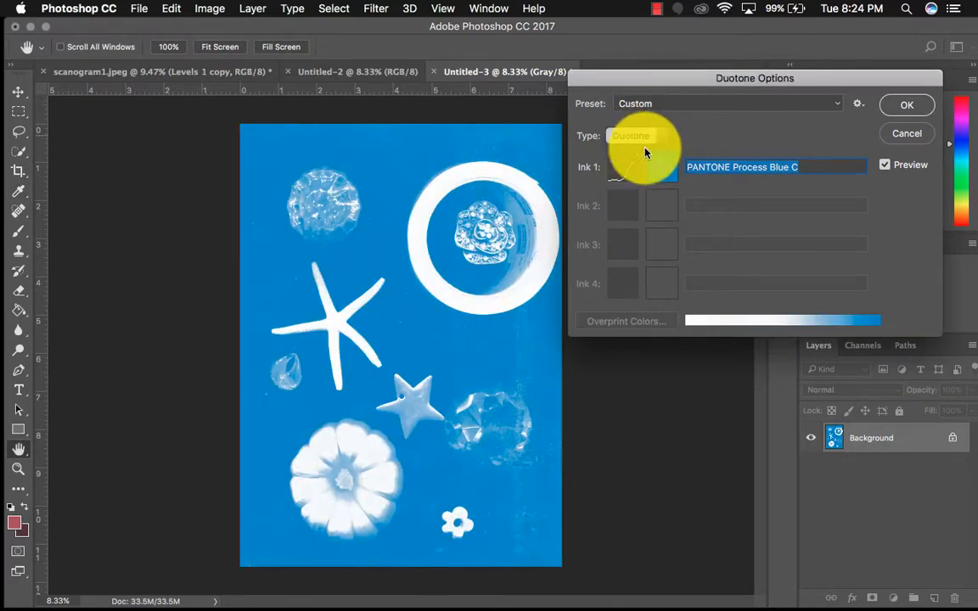
# Set ink 2 to magenta e400ff, name it magenta, and apply the duotone to the image
pyautogui.click(664, 204)
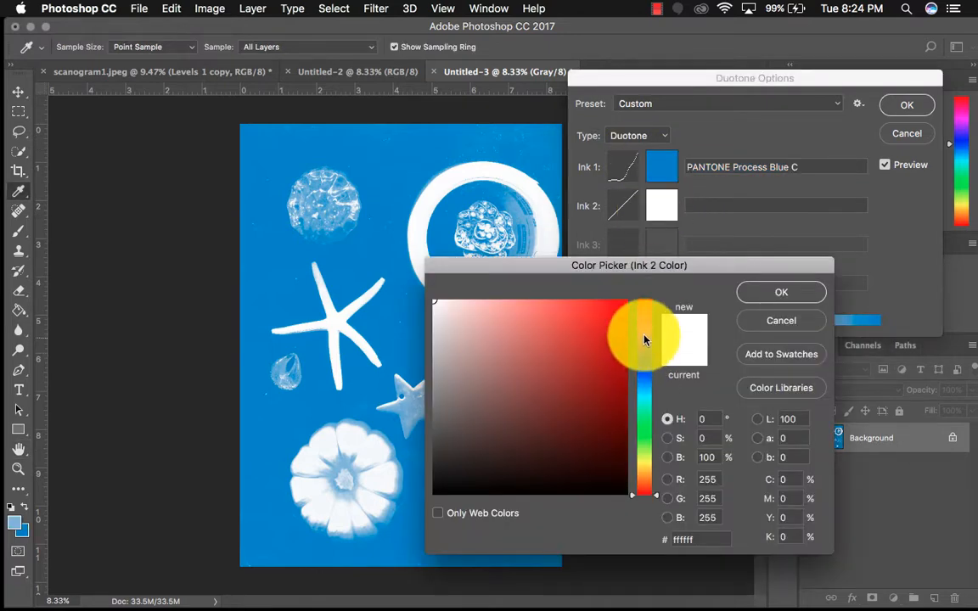
pyautogui.click(645, 340)
pyautogui.moveTo(615, 333); pyautogui.dragTo(637, 282)
pyautogui.click(753, 292)
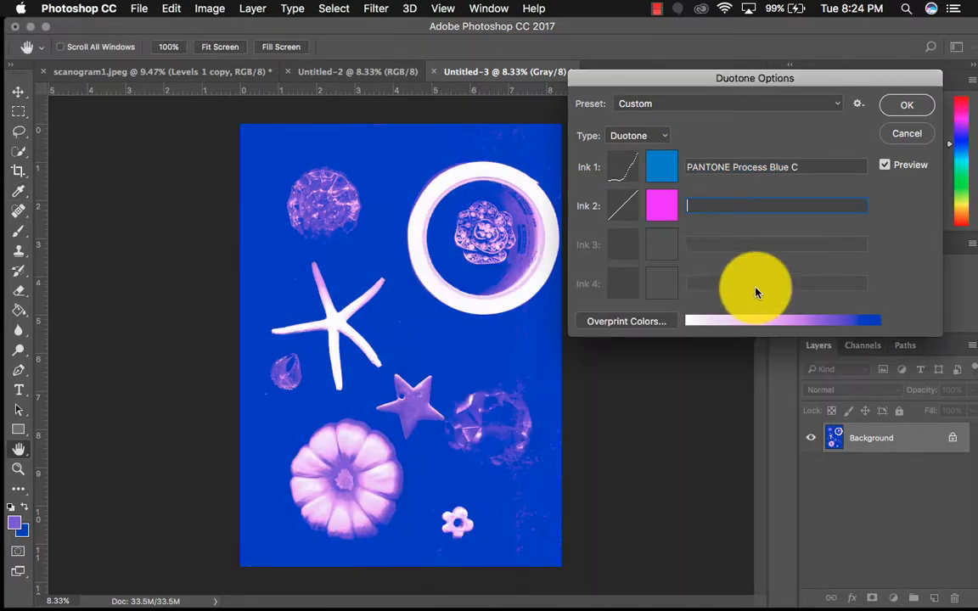
pyautogui.write('magenta')
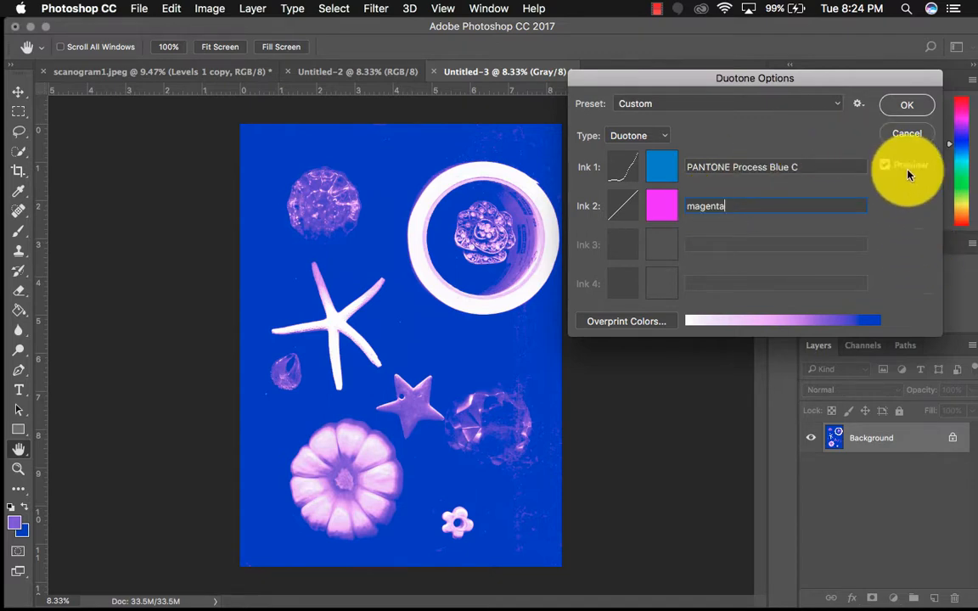
pyautogui.click(905, 107)
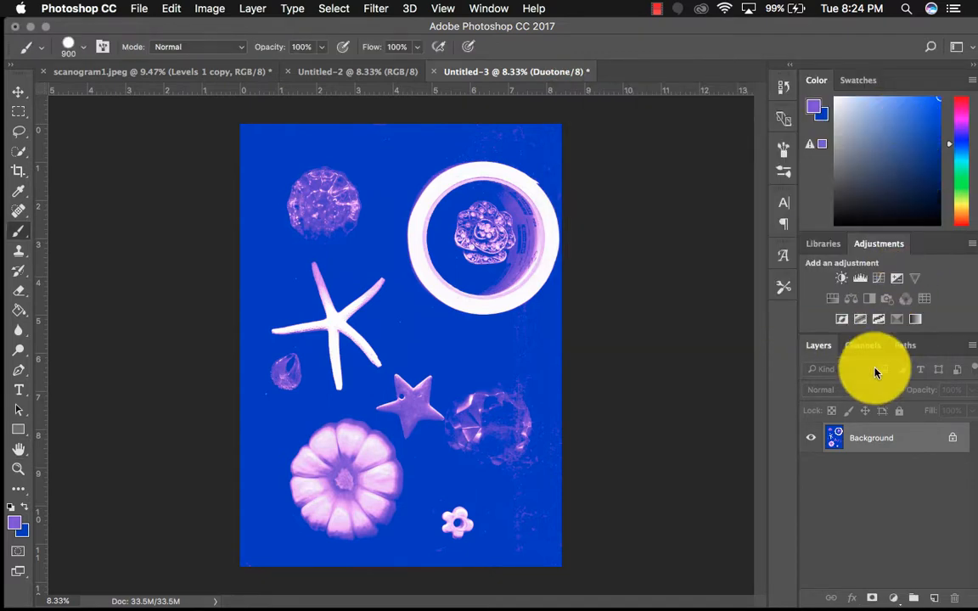
# Reopen the image's Duotone options and change ink 2 to a lighter, less saturated pink
pyautogui.click(212, 9)
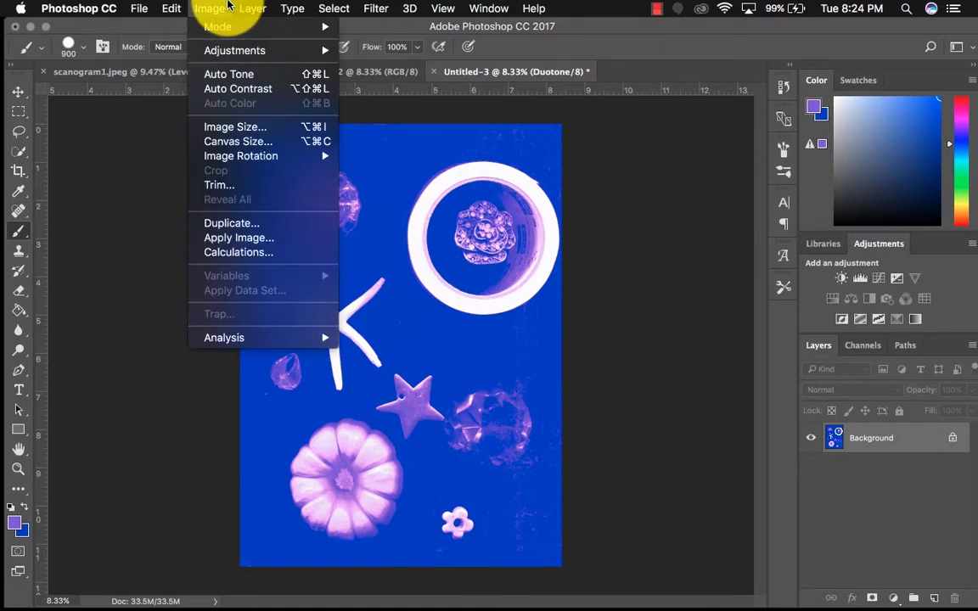
pyautogui.moveTo(234, 28)
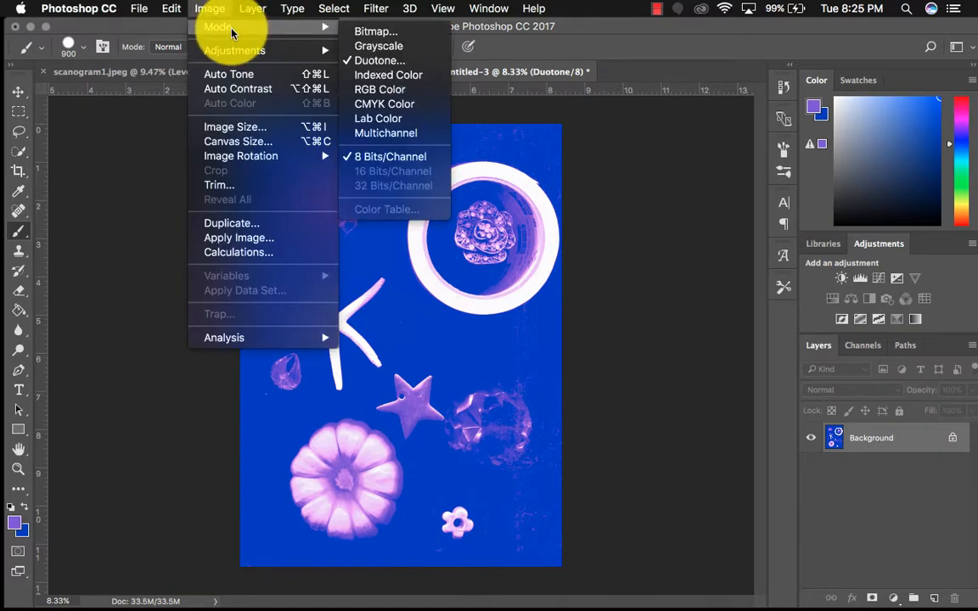
pyautogui.click(395, 61)
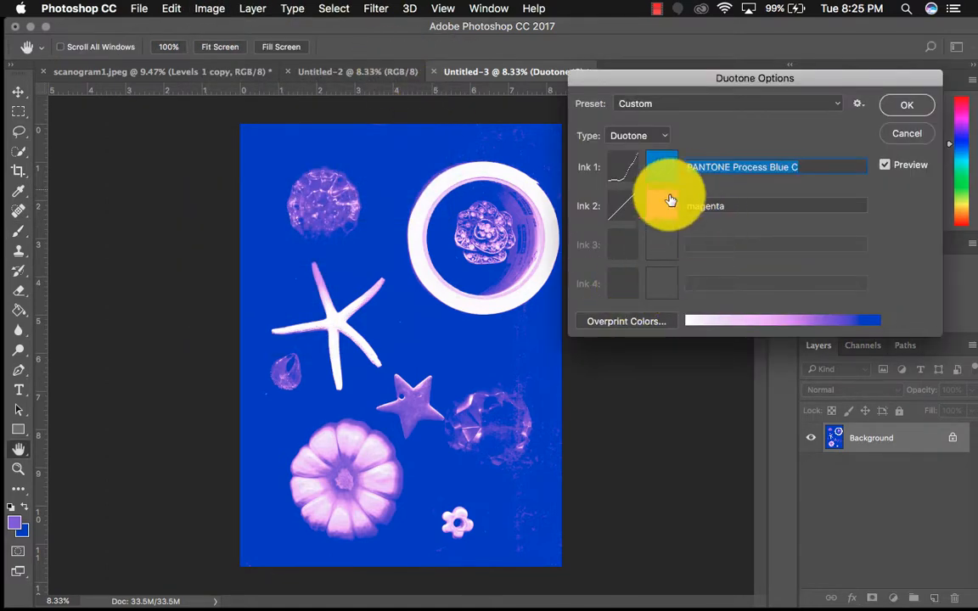
pyautogui.click(664, 204)
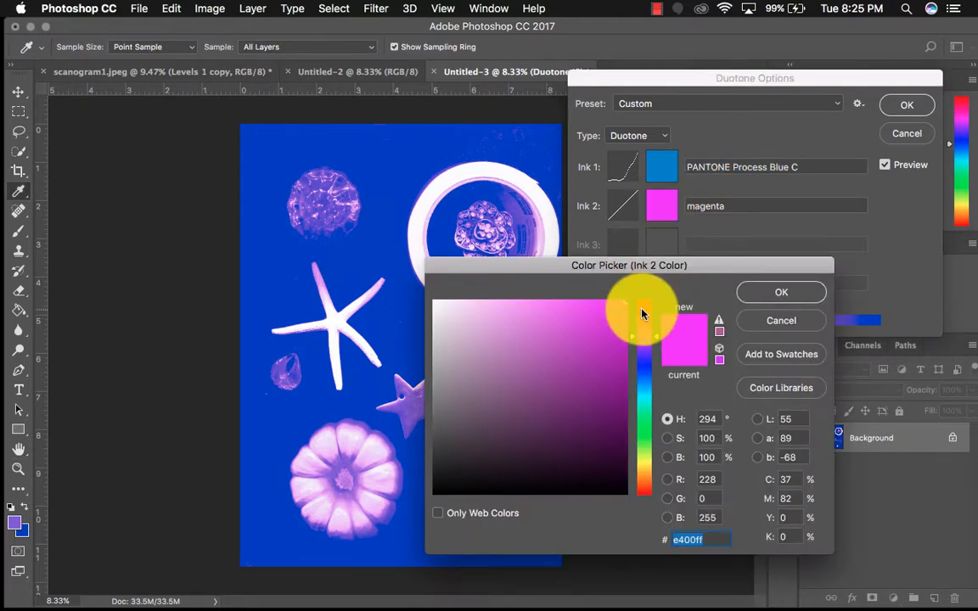
pyautogui.click(557, 304)
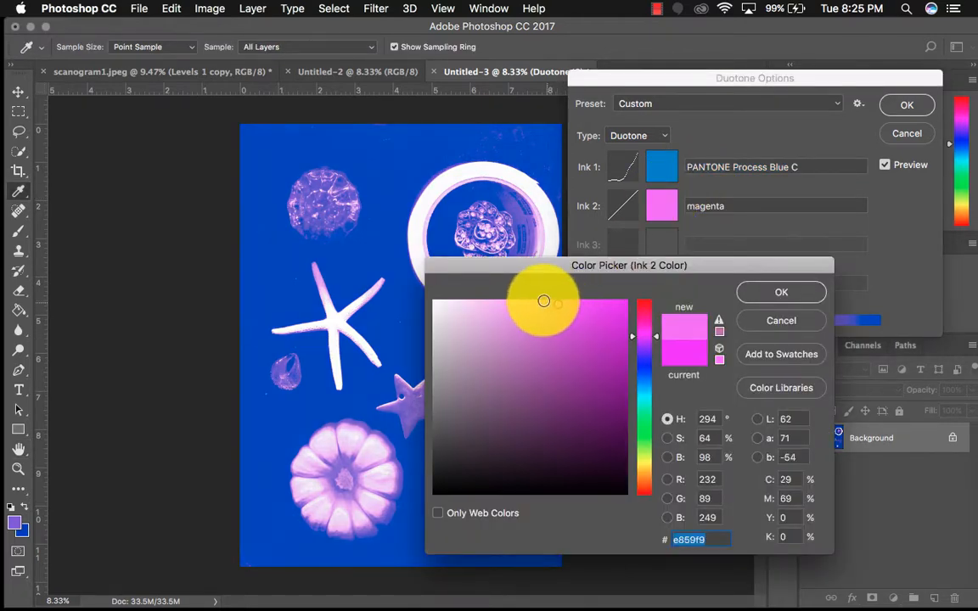
pyautogui.click(543, 301)
pyautogui.click(769, 299)
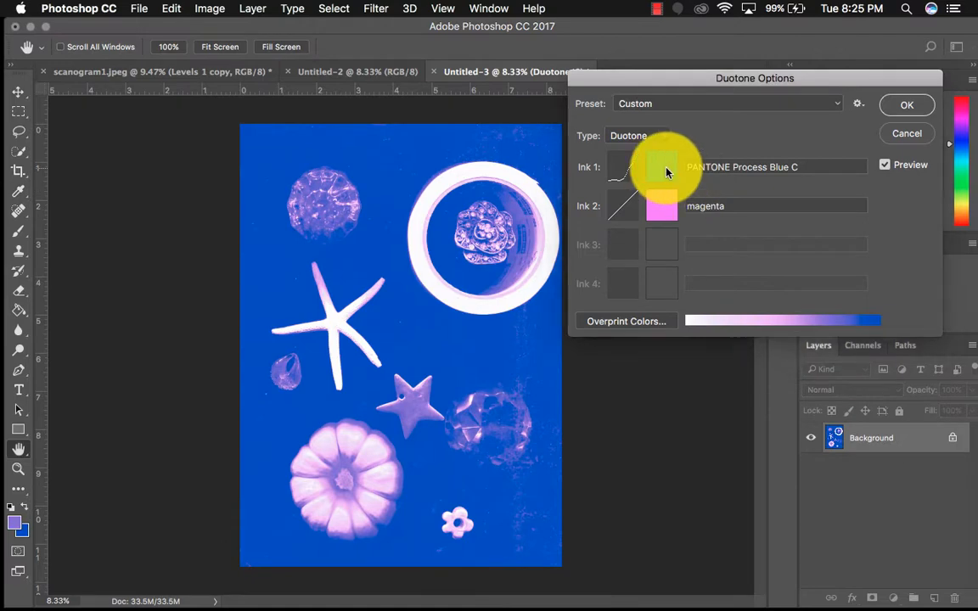
# Set ink 1 to PANTONE Blue 072 C and apply the duotone options
pyautogui.click(661, 166)
pyautogui.click(533, 366)
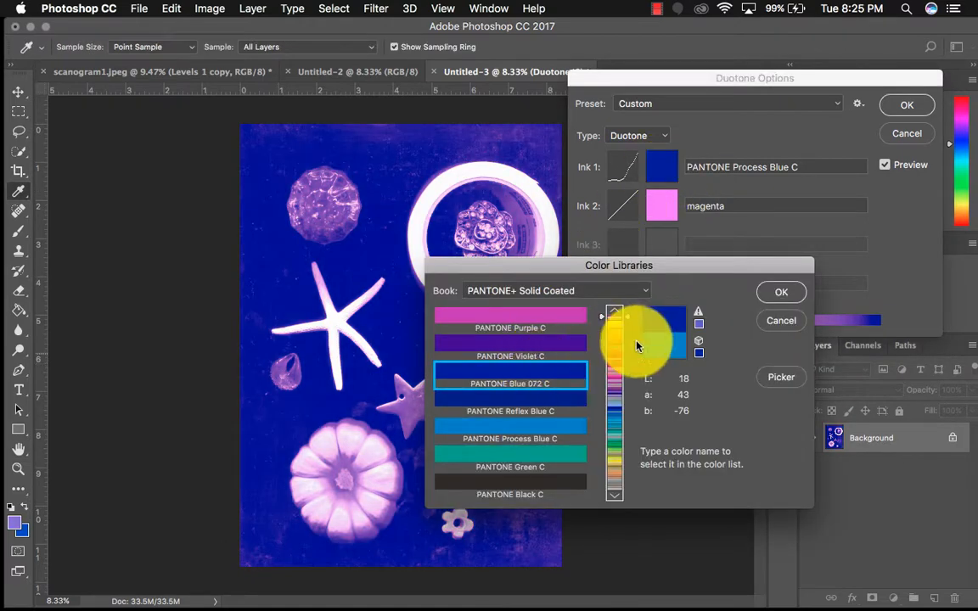
pyautogui.click(797, 300)
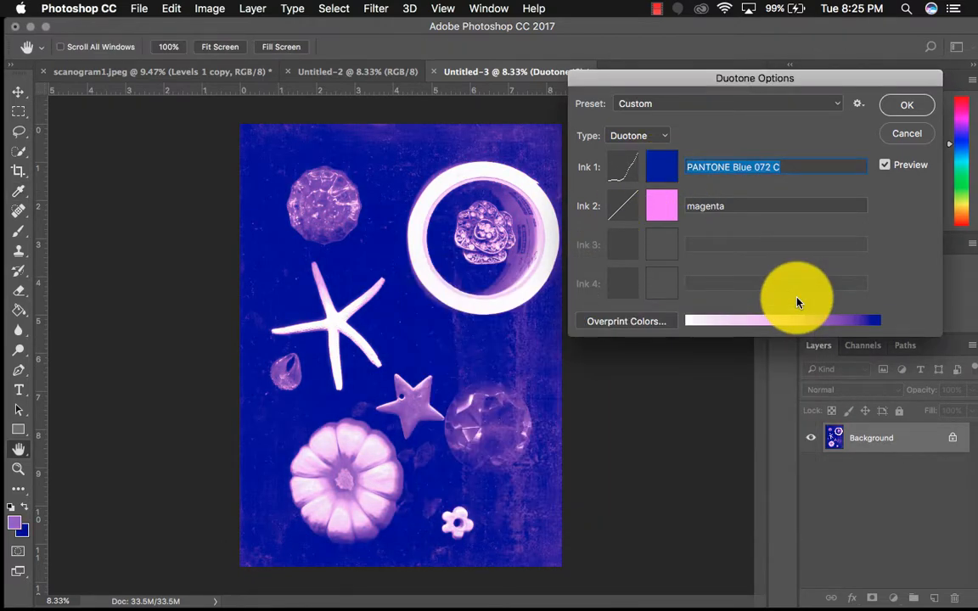
pyautogui.click(904, 105)
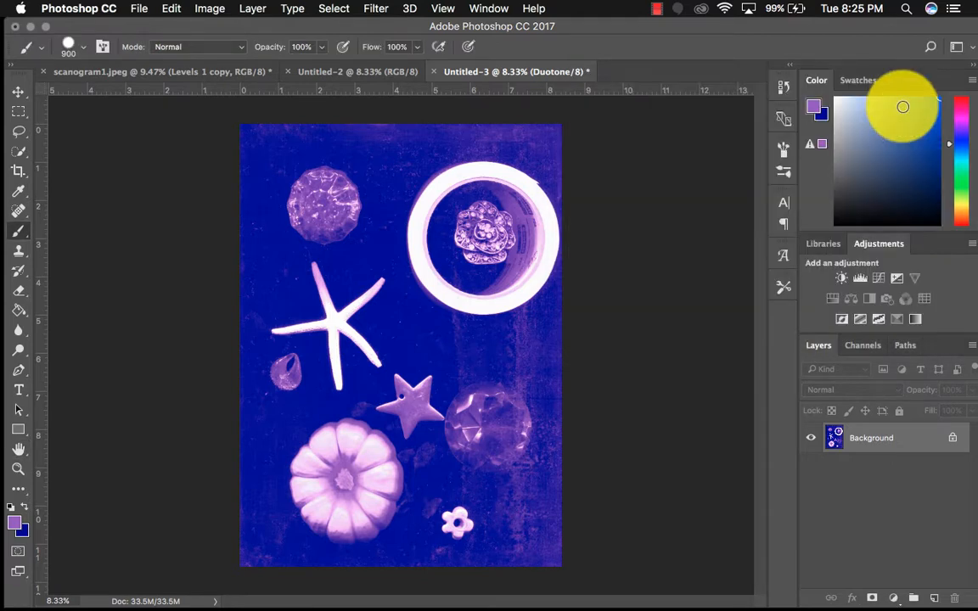
# Reopen the Duotone options and shift ink 1's hue to deep magenta 9f0065 in the Color Picker
pyautogui.click(211, 9)
pyautogui.moveTo(228, 53)
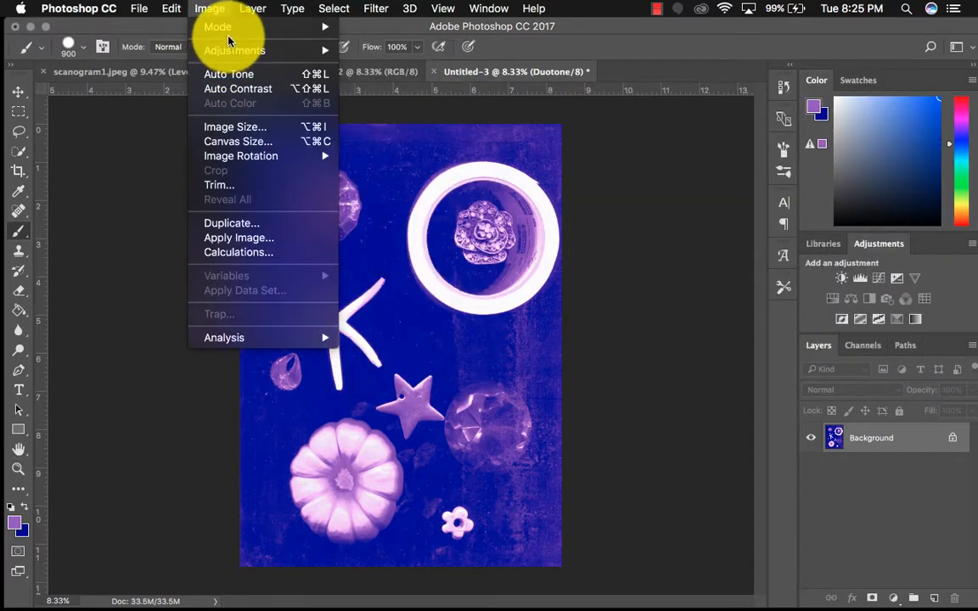
pyautogui.moveTo(223, 28)
pyautogui.click(404, 63)
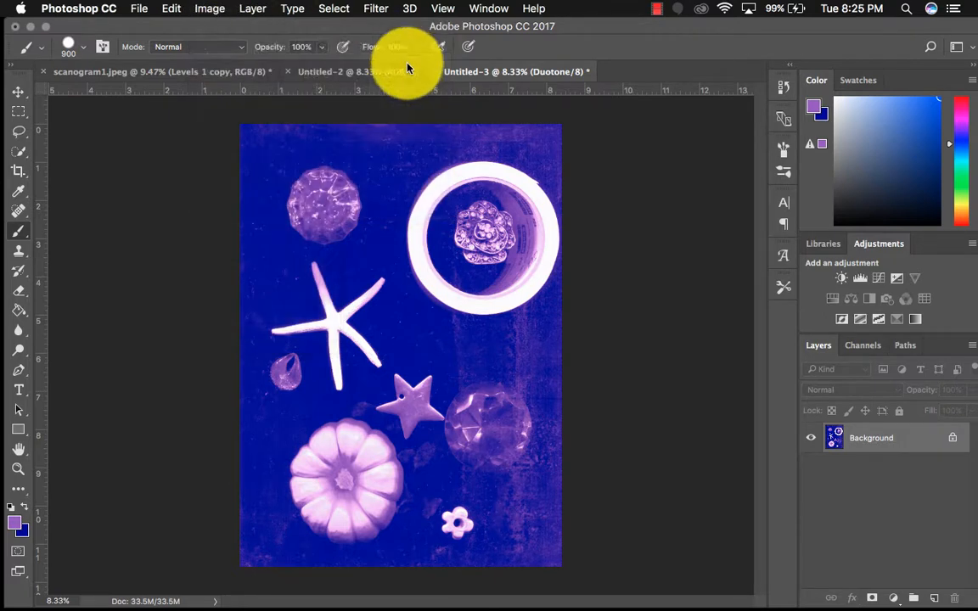
pyautogui.click(663, 170)
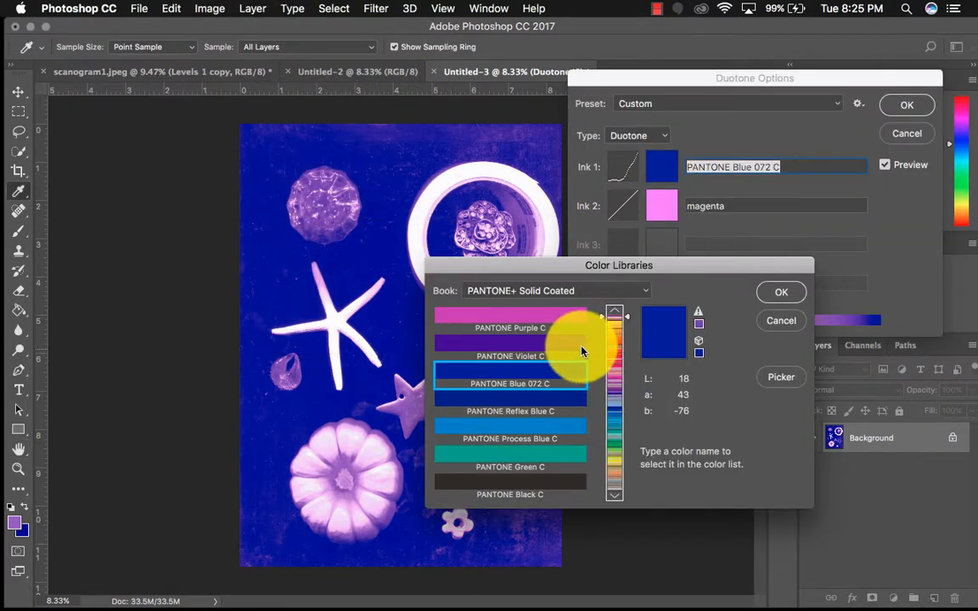
pyautogui.click(778, 379)
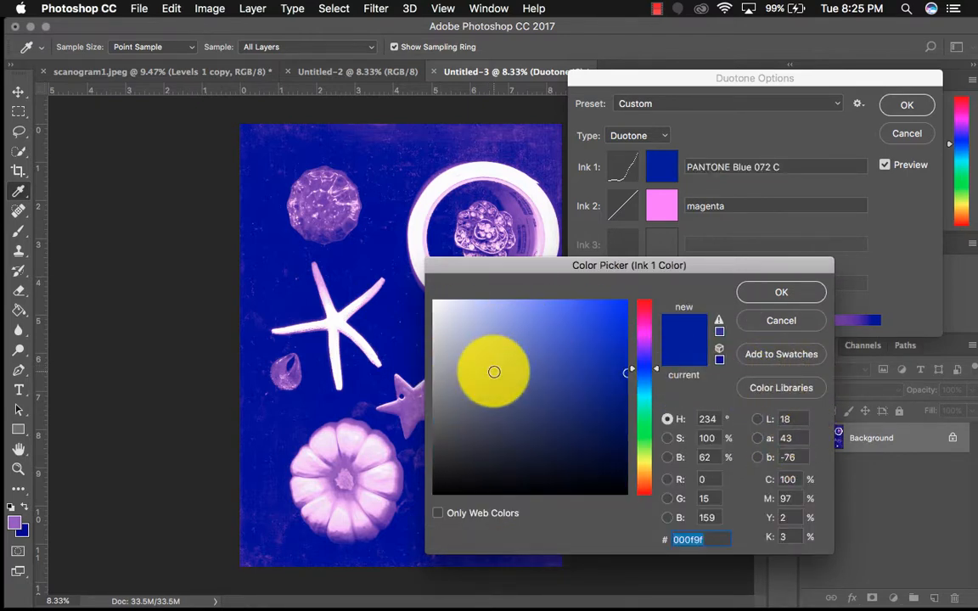
pyautogui.moveTo(650, 371)
pyautogui.mouseDown()
pyautogui.moveTo(661, 462)
pyautogui.moveTo(661, 320)
pyautogui.mouseUp()
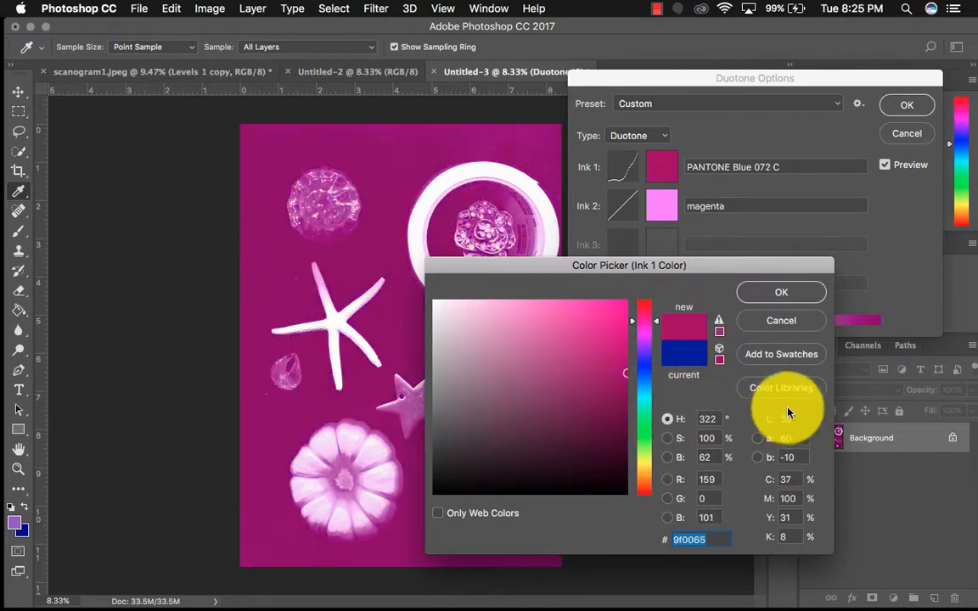
# Set ink 1 to PANTONE 639 C from the PANTONE+ Solid Coated book and apply the duotone
pyautogui.click(769, 393)
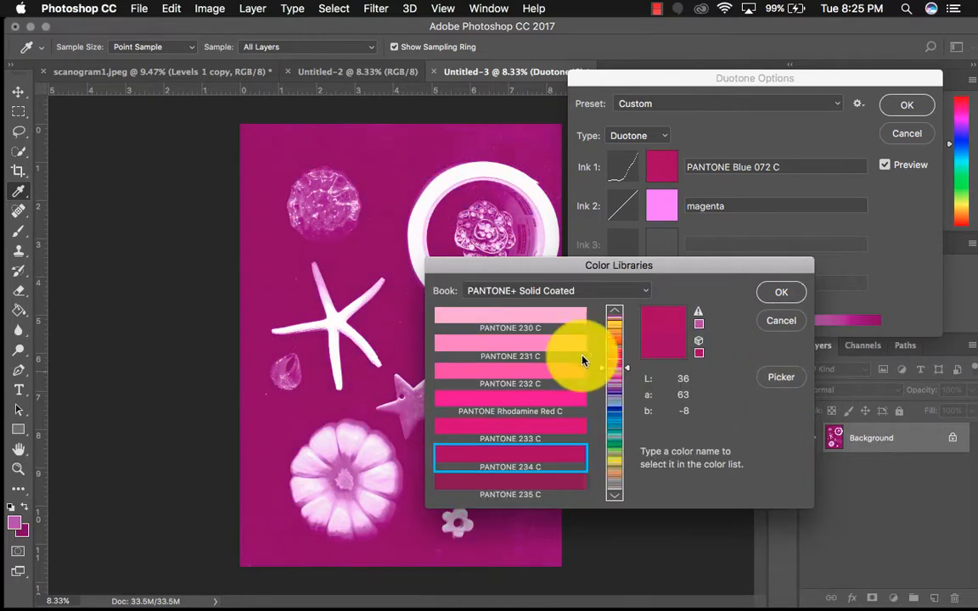
pyautogui.moveTo(624, 376); pyautogui.dragTo(626, 419)
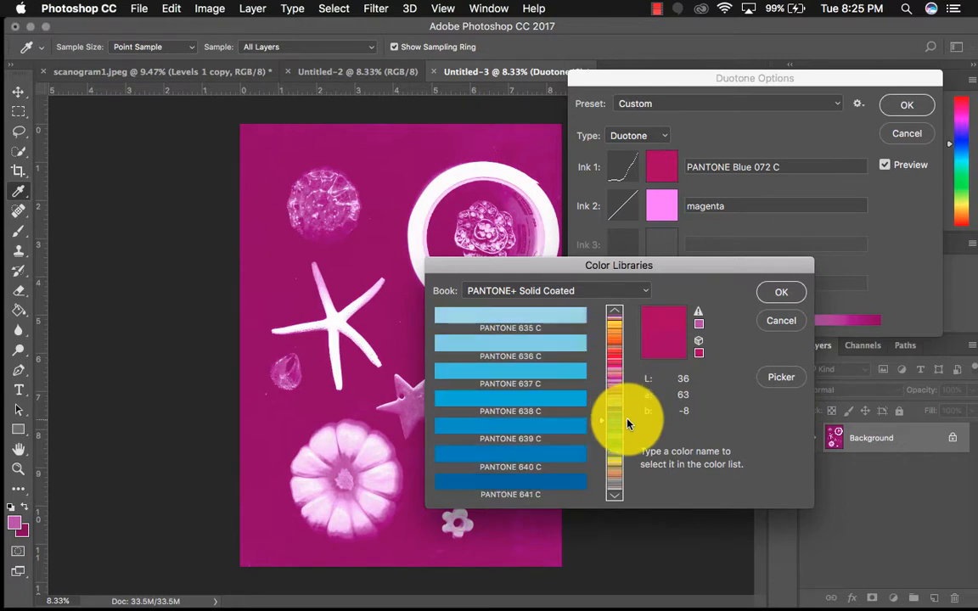
pyautogui.click(522, 382)
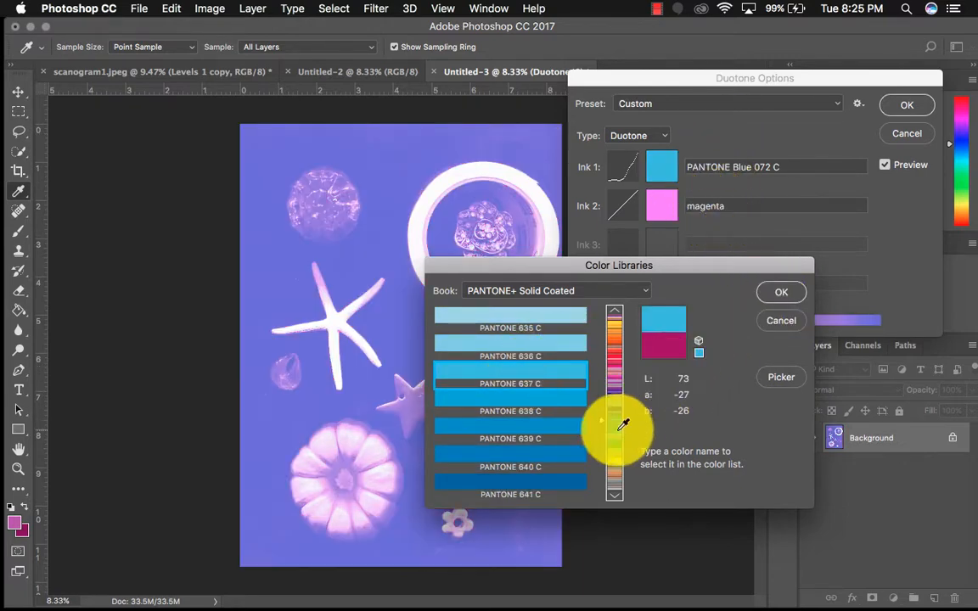
pyautogui.click(543, 427)
pyautogui.click(781, 292)
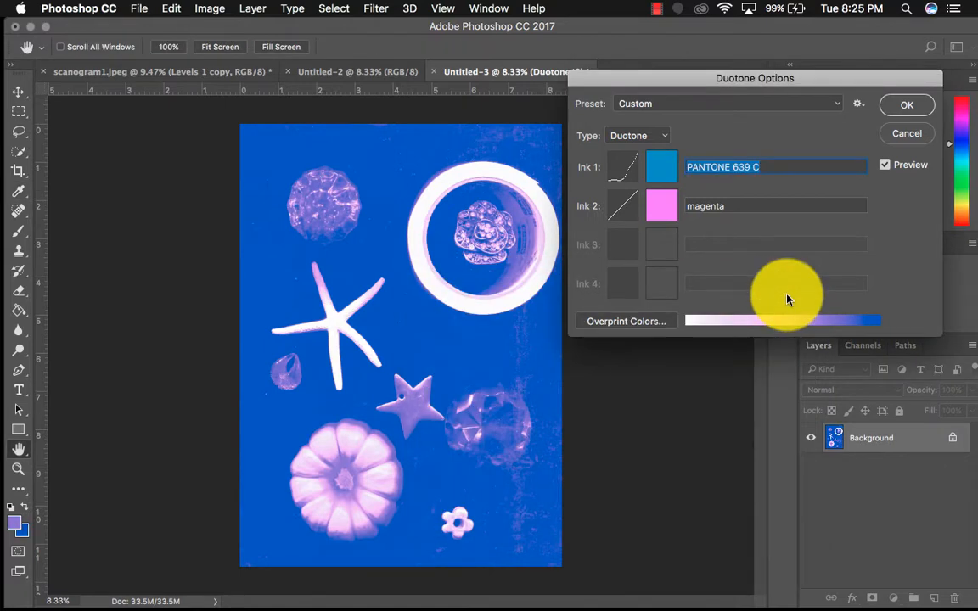
pyautogui.click(906, 104)
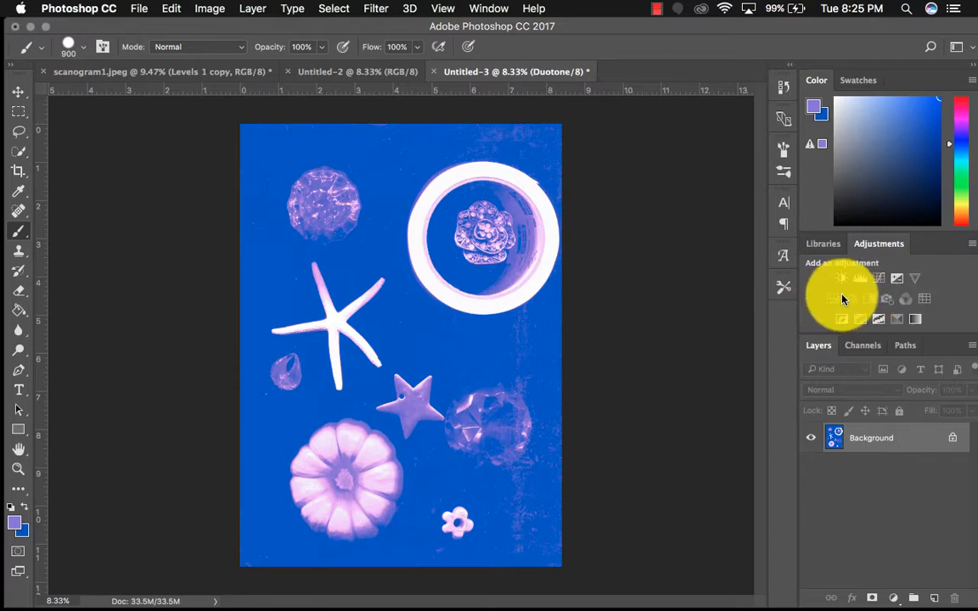
# Try a Levels adjustment layer on the duotone image with the white input level at 191, and delete the layer
pyautogui.click(862, 282)
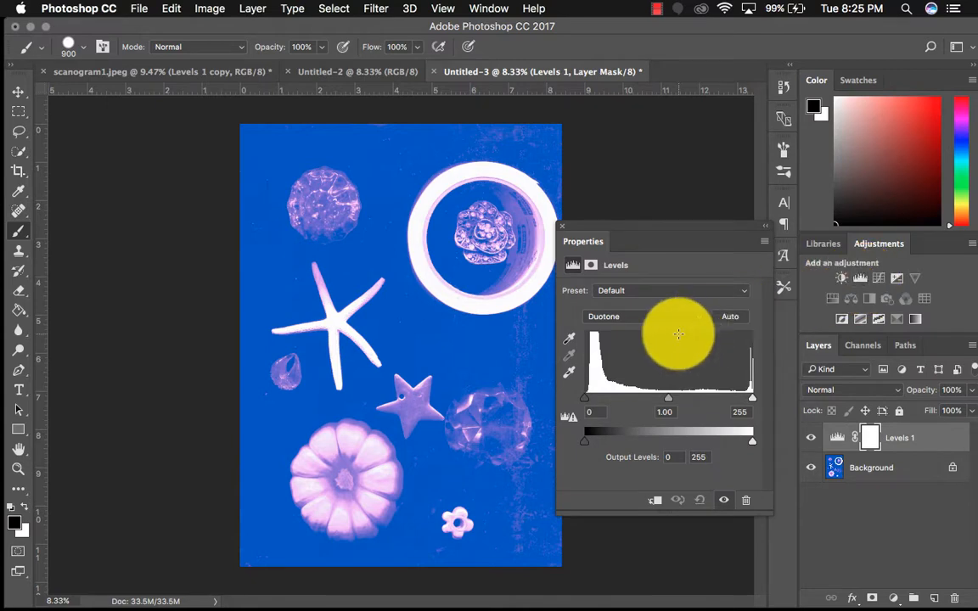
pyautogui.click(590, 404)
pyautogui.moveTo(590, 405); pyautogui.dragTo(557, 403)
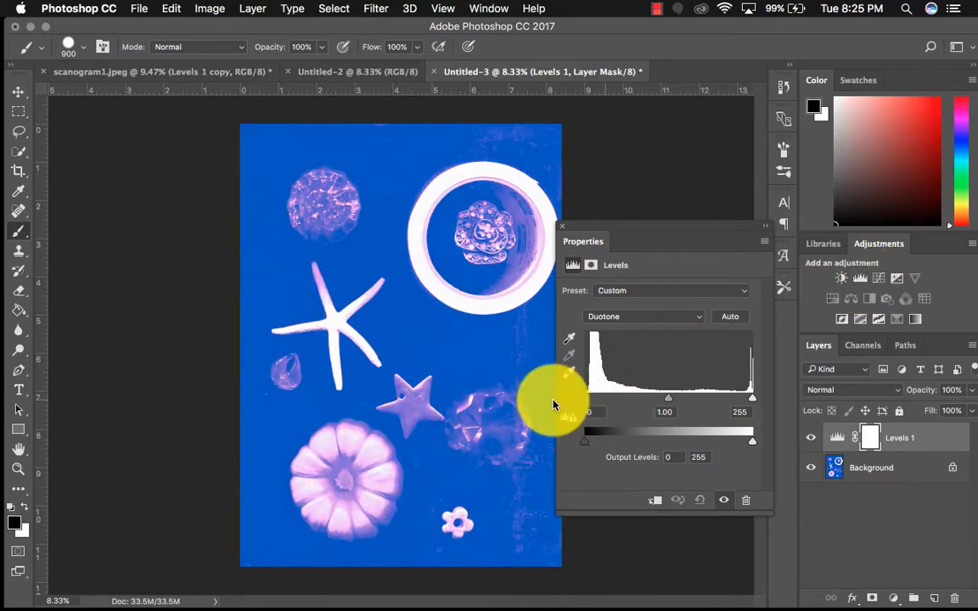
pyautogui.moveTo(752, 401); pyautogui.dragTo(709, 399)
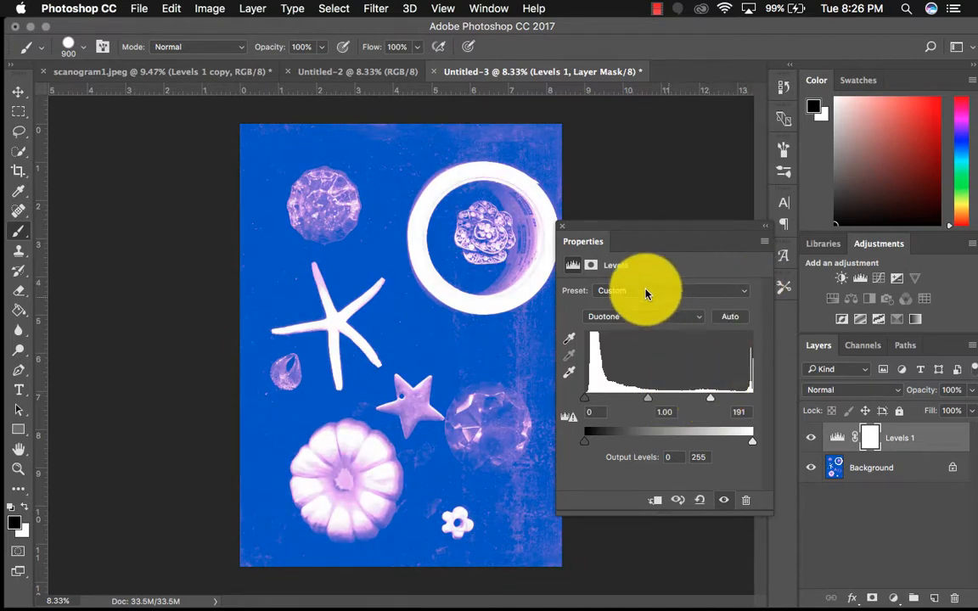
pyautogui.click(564, 227)
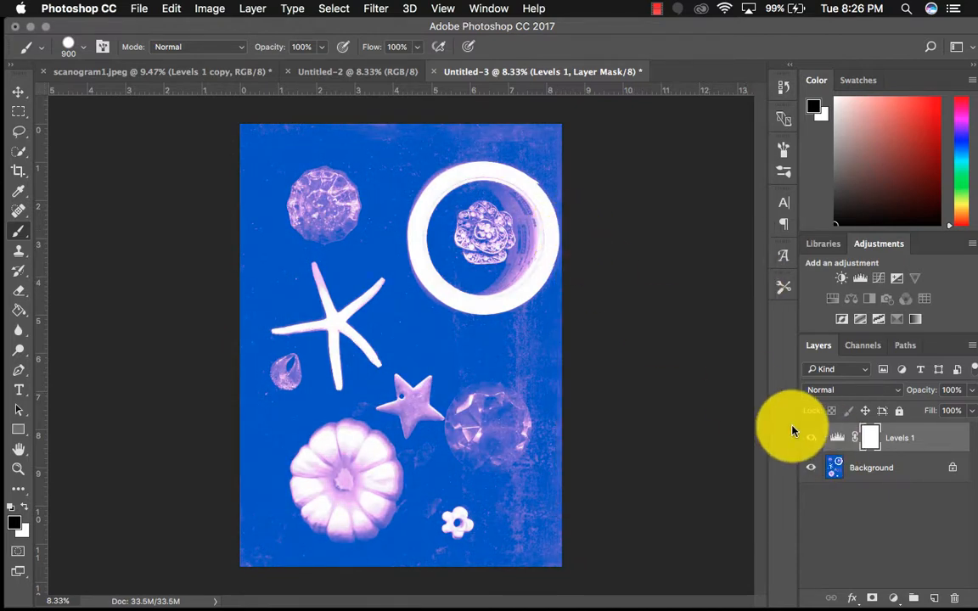
pyautogui.moveTo(936, 440); pyautogui.dragTo(952, 597)
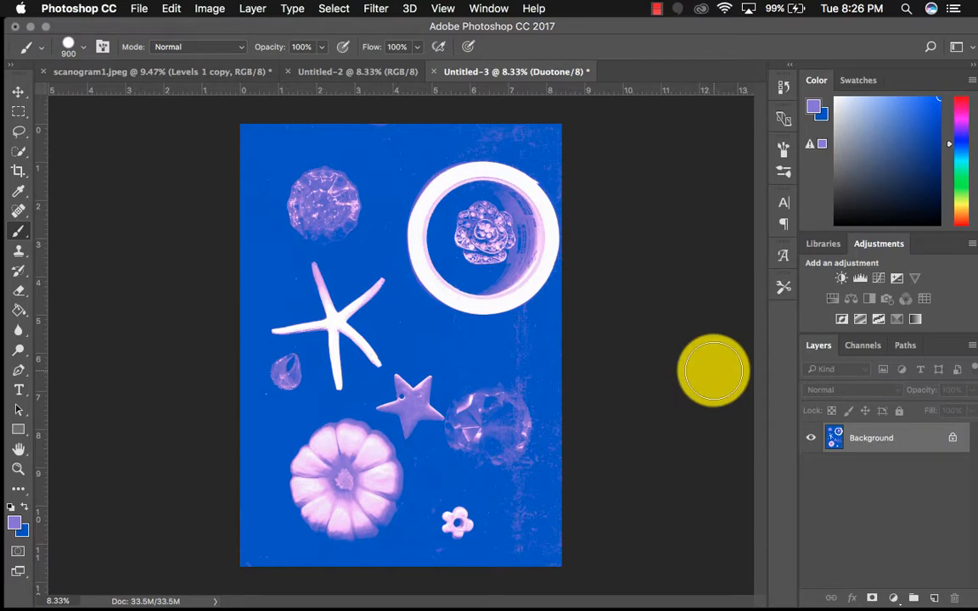
# Try to open the Canvas Size settings for the duotone image
pyautogui.click(208, 9)
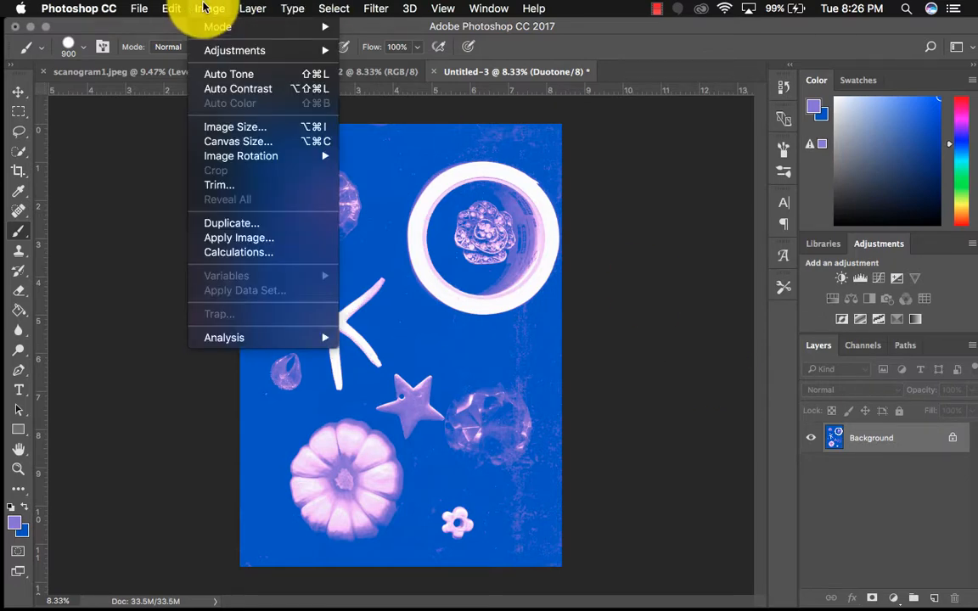
pyautogui.click(243, 141)
pyautogui.press('Return')
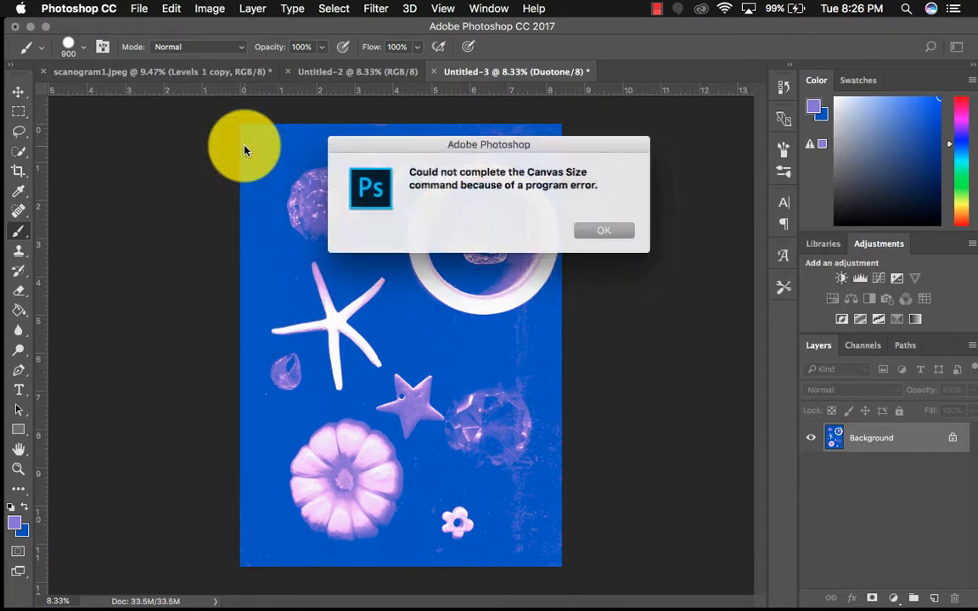
pyautogui.click(577, 234)
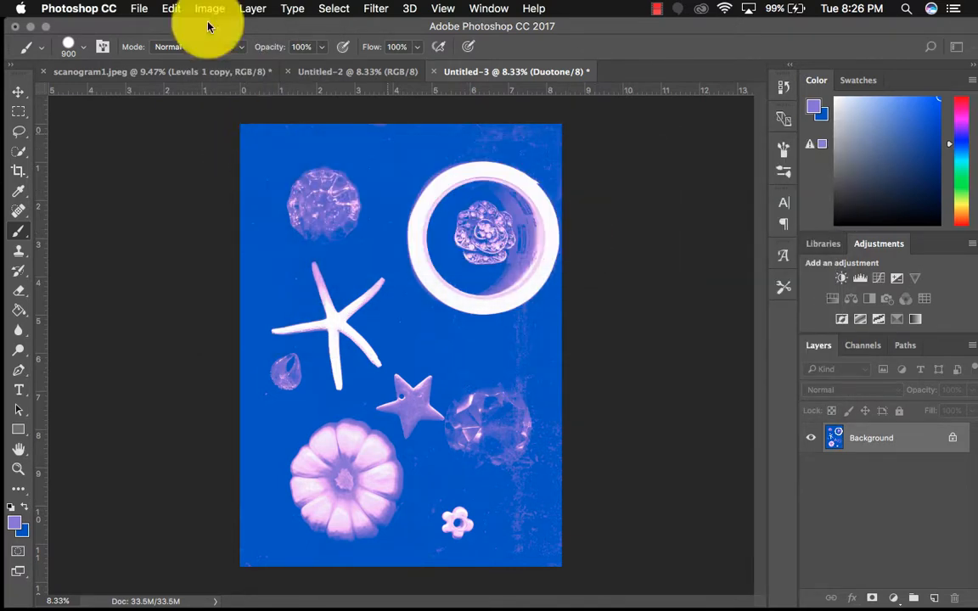
pyautogui.click(170, 8)
pyautogui.moveTo(203, 10)
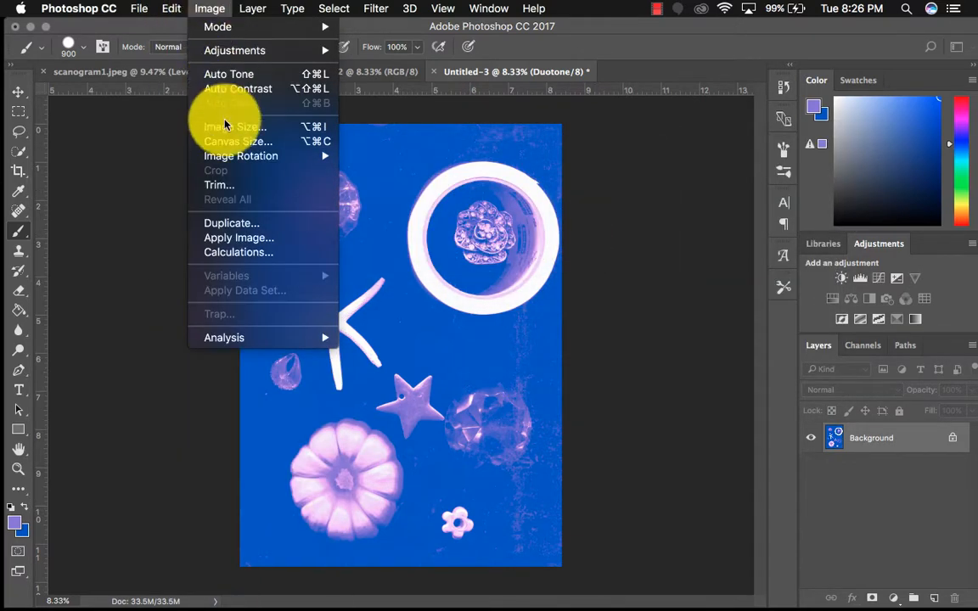
pyautogui.click(228, 141)
pyautogui.press('Return')
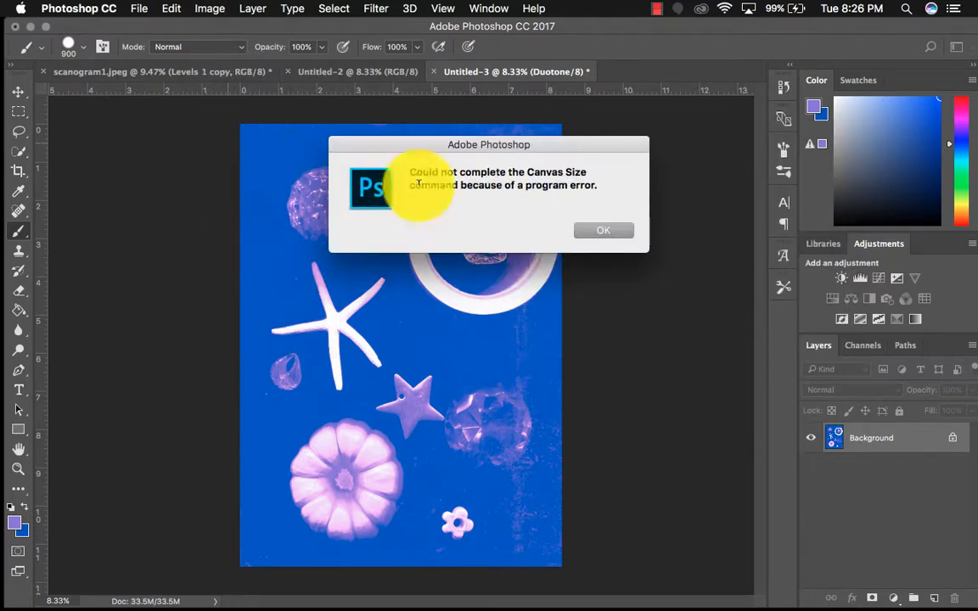
pyautogui.click(598, 227)
pyautogui.click(213, 10)
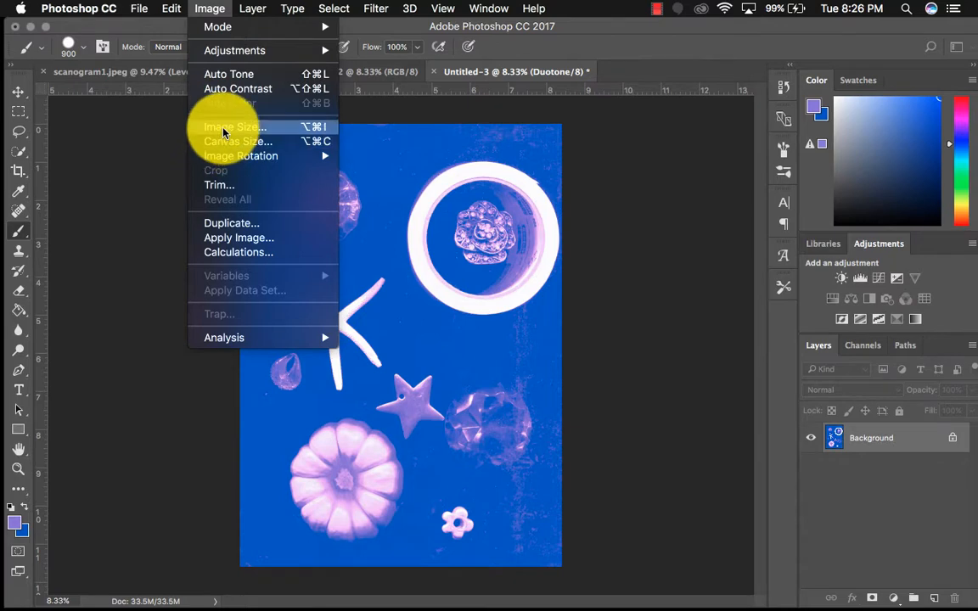
pyautogui.click(100, 170)
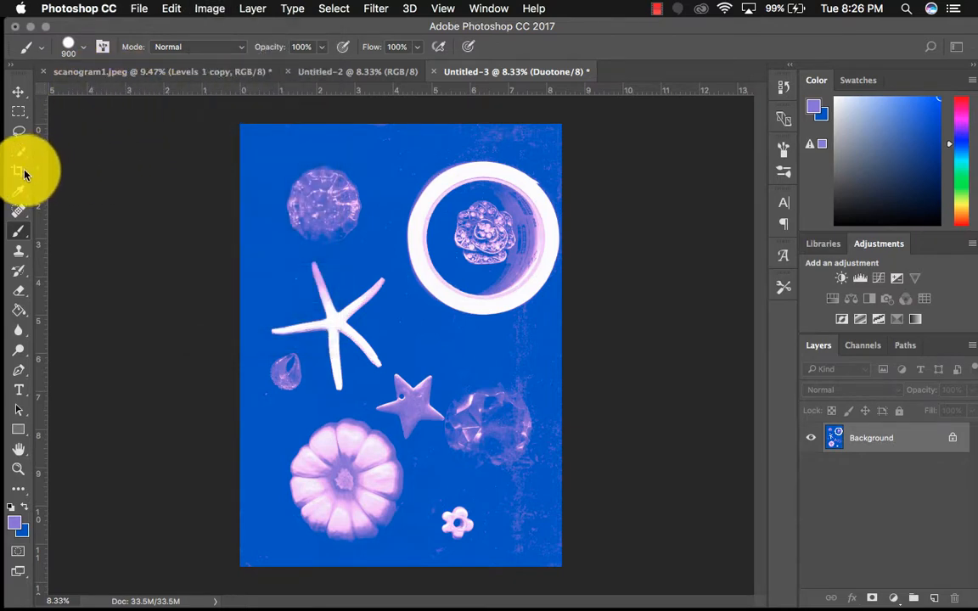
# Crop the duotone image to 10 by 14 inches at 300 px/in with the Crop tool
pyautogui.click(17, 170)
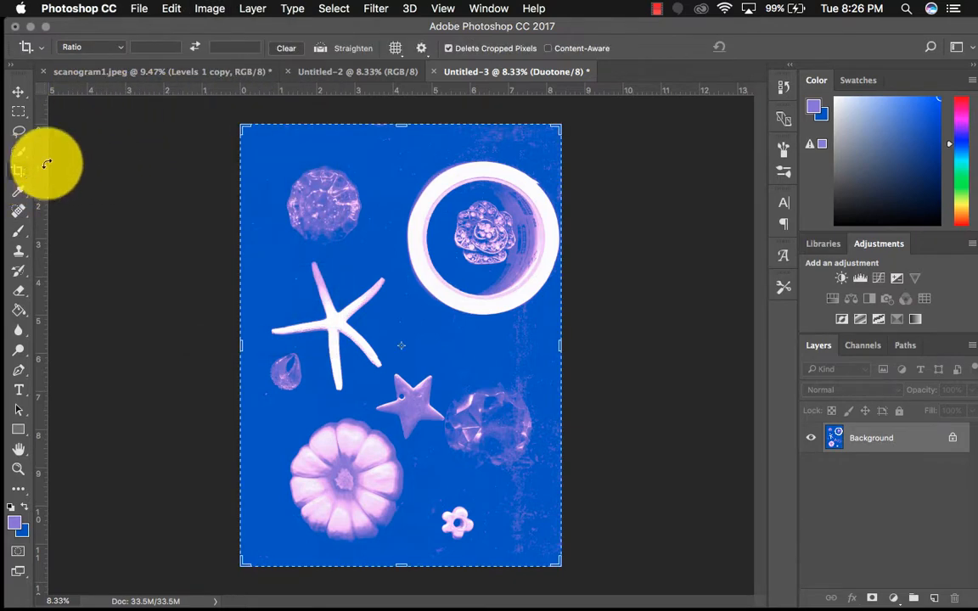
pyautogui.click(116, 54)
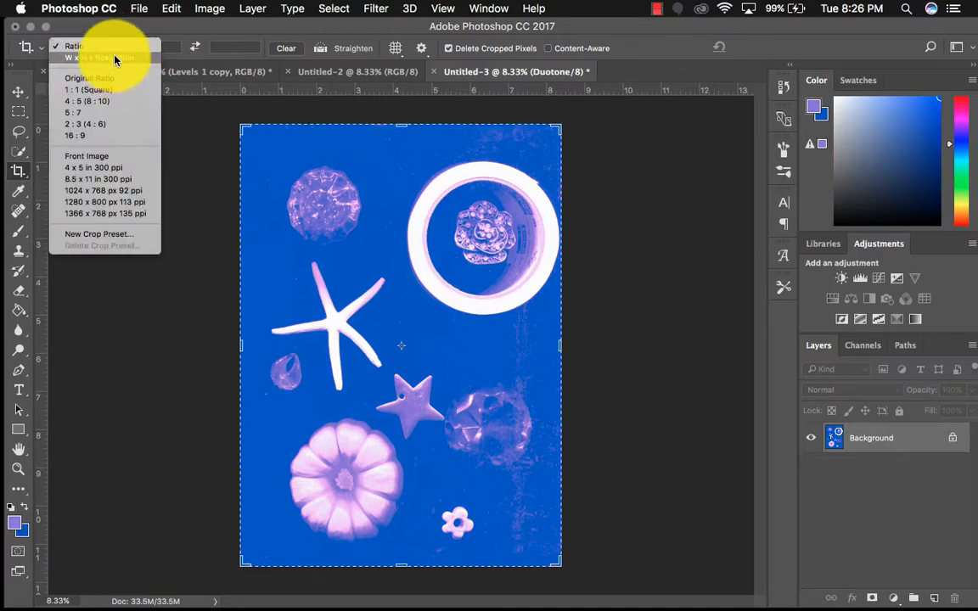
pyautogui.click(112, 57)
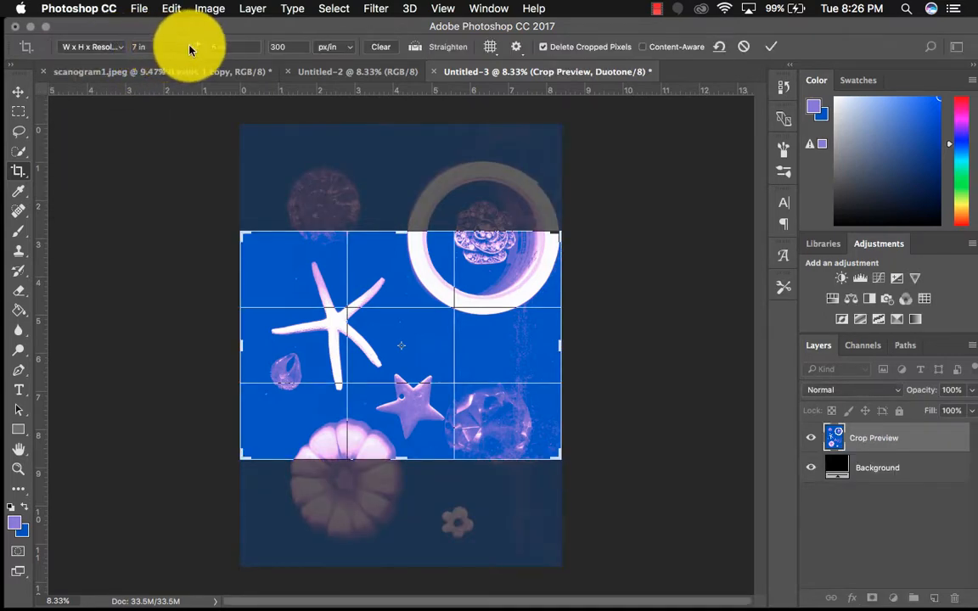
pyautogui.click(195, 47)
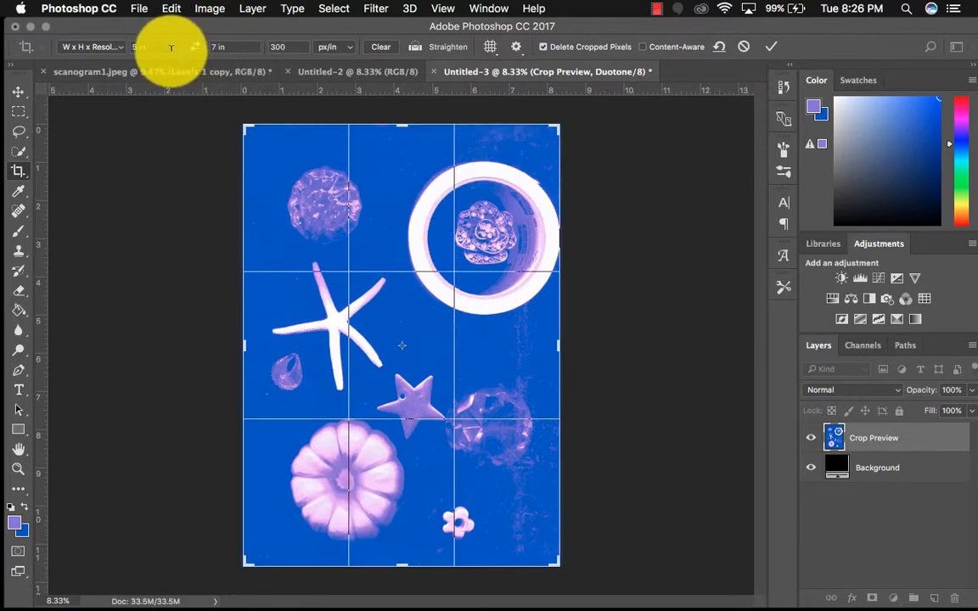
pyautogui.moveTo(166, 46); pyautogui.dragTo(112, 50)
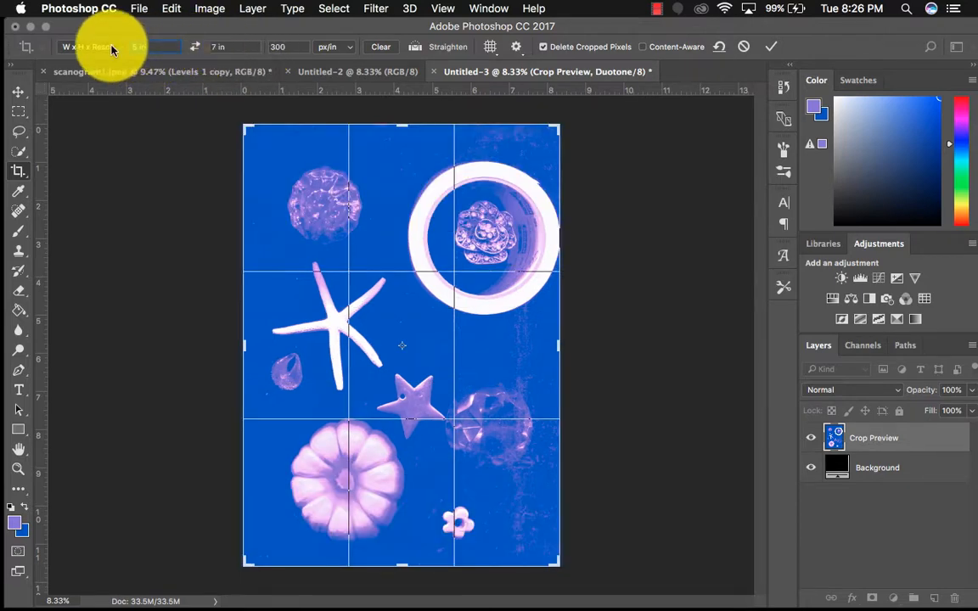
pyautogui.write('10')
pyautogui.press('Tab')
pyautogui.write('1')
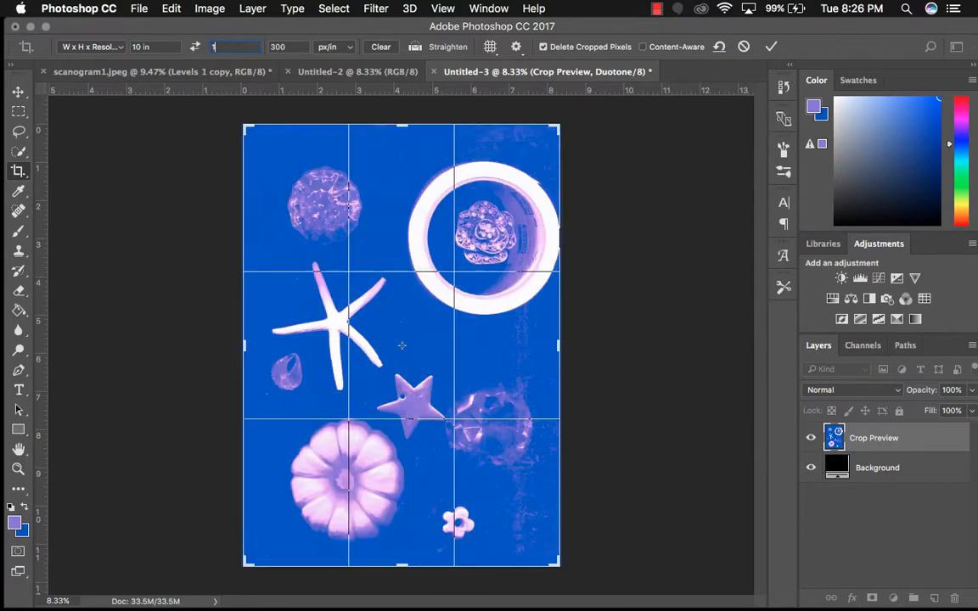
pyautogui.write('4')
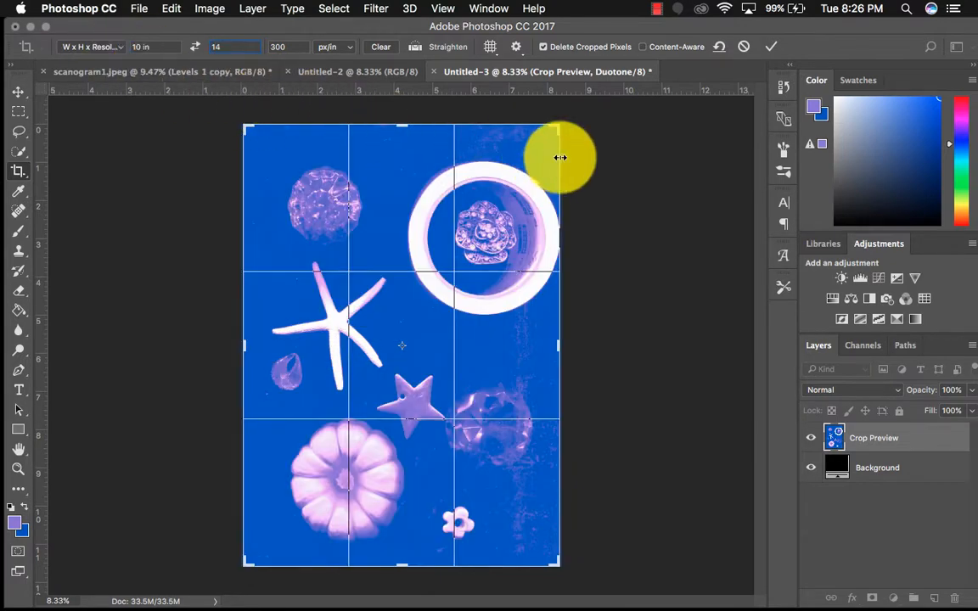
pyautogui.click(771, 47)
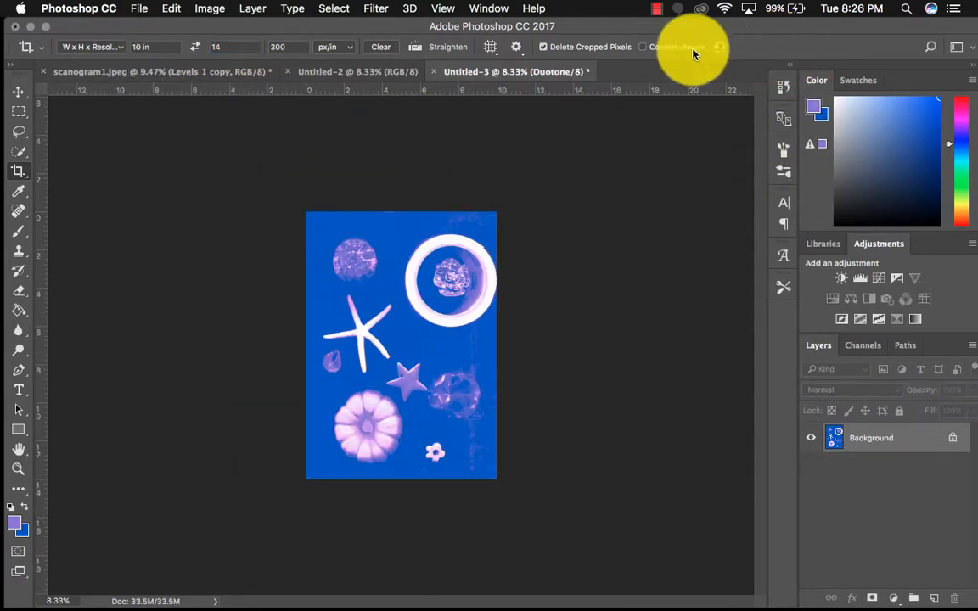
# Try extending the canvas to 20 inches wide from a middle-left anchor, and undo the canvas size change
pyautogui.press('super+o')
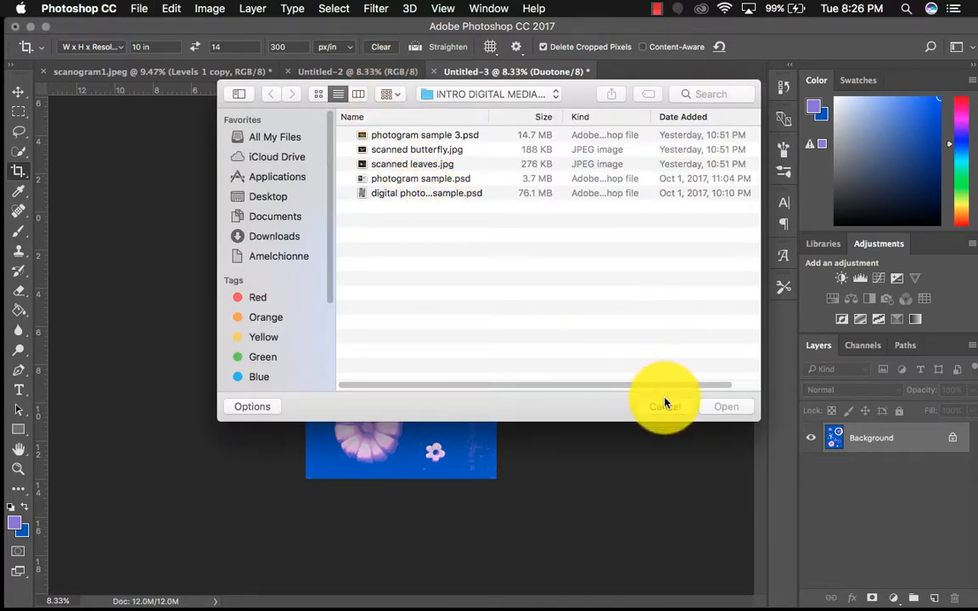
pyautogui.click(665, 403)
pyautogui.press('super+0')
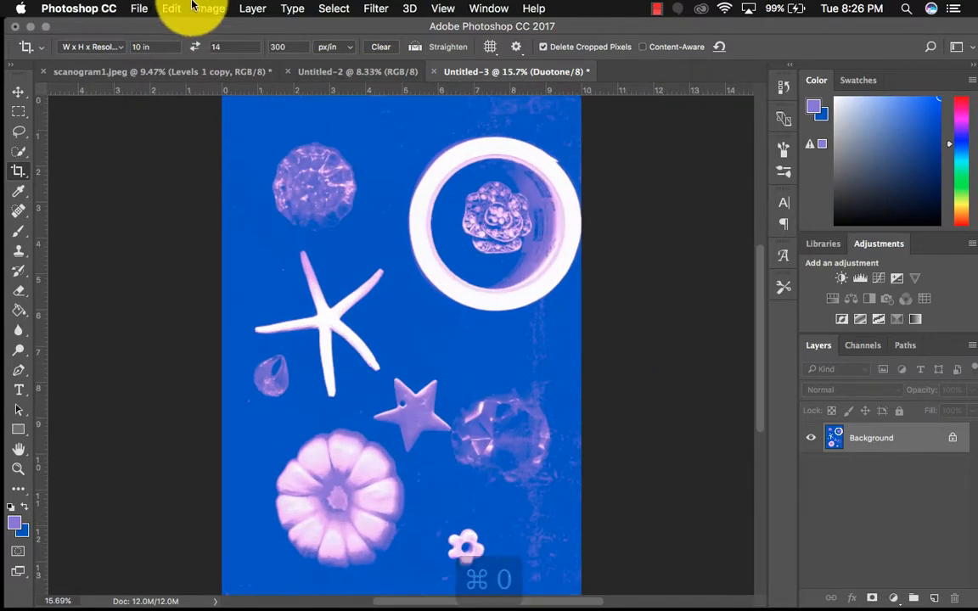
pyautogui.click(203, 9)
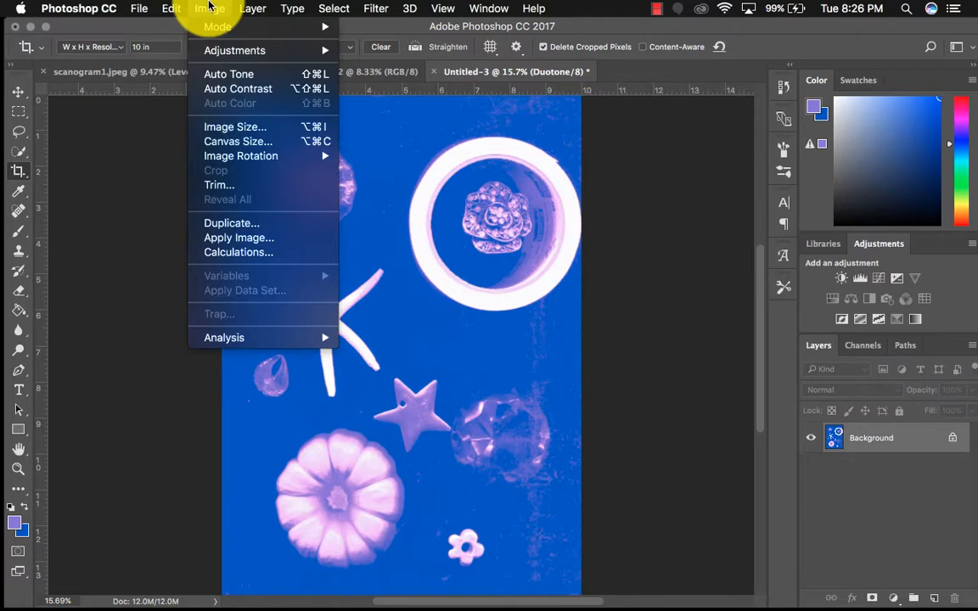
pyautogui.click(225, 141)
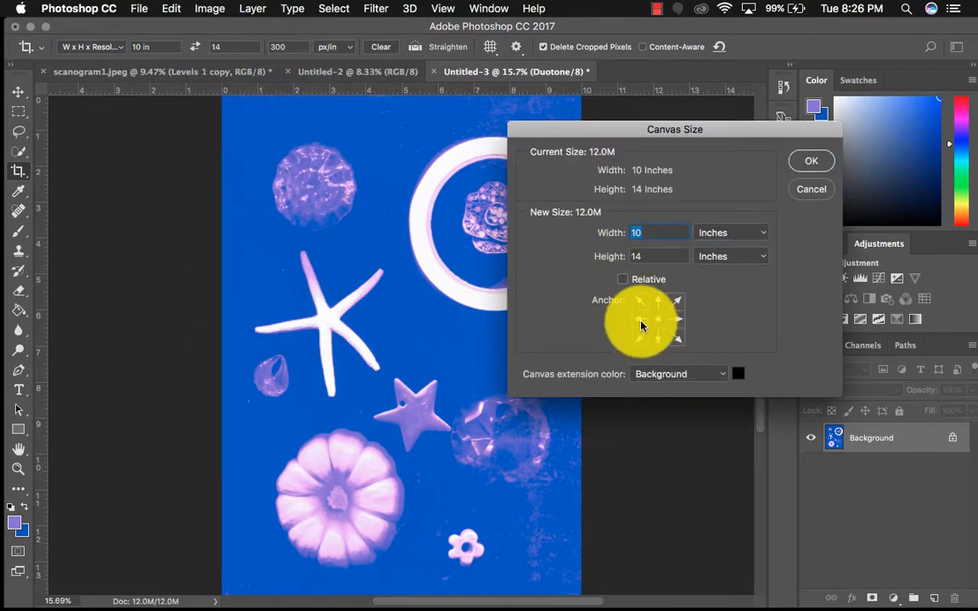
pyautogui.click(675, 320)
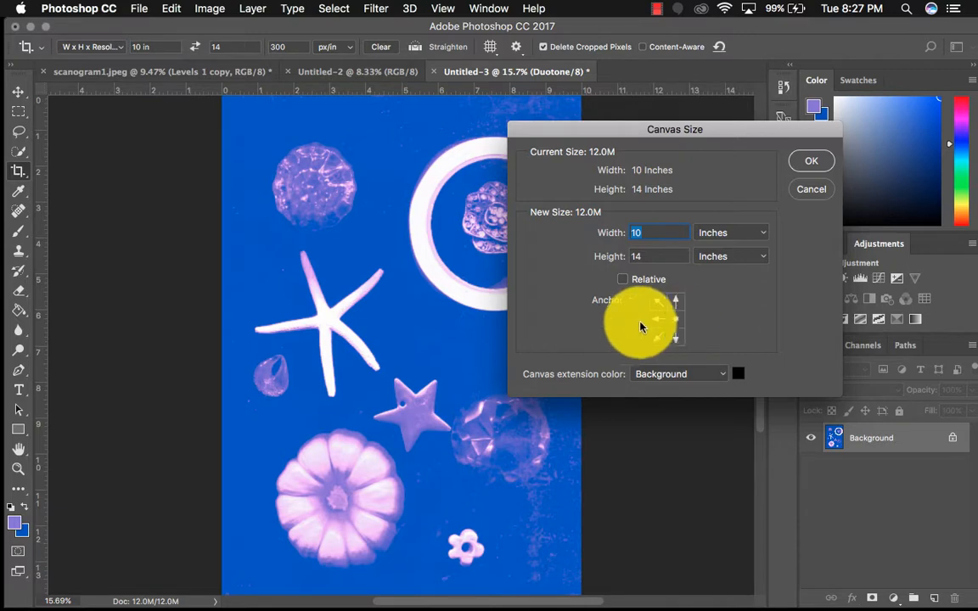
pyautogui.click(638, 321)
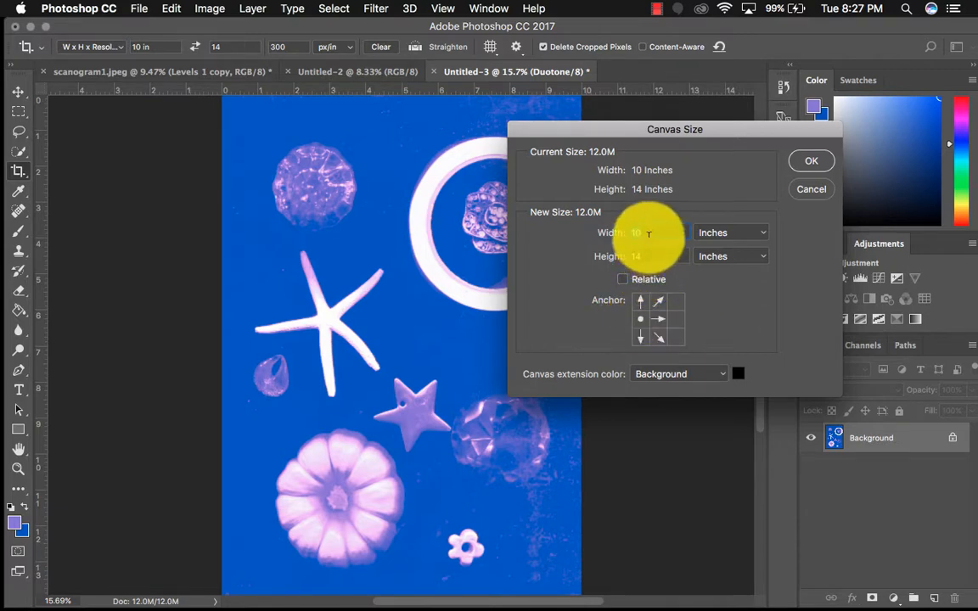
pyautogui.write('20')
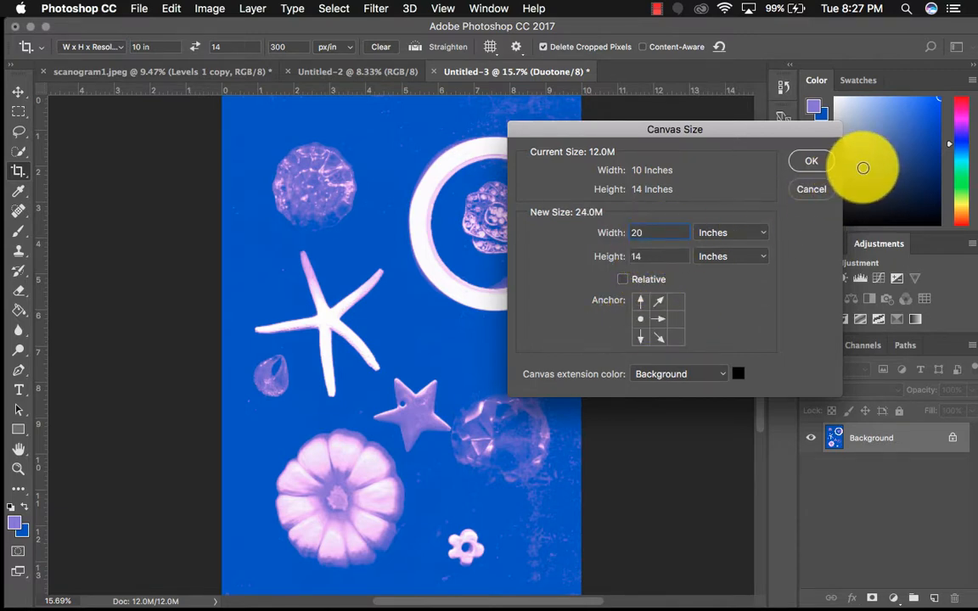
pyautogui.click(820, 164)
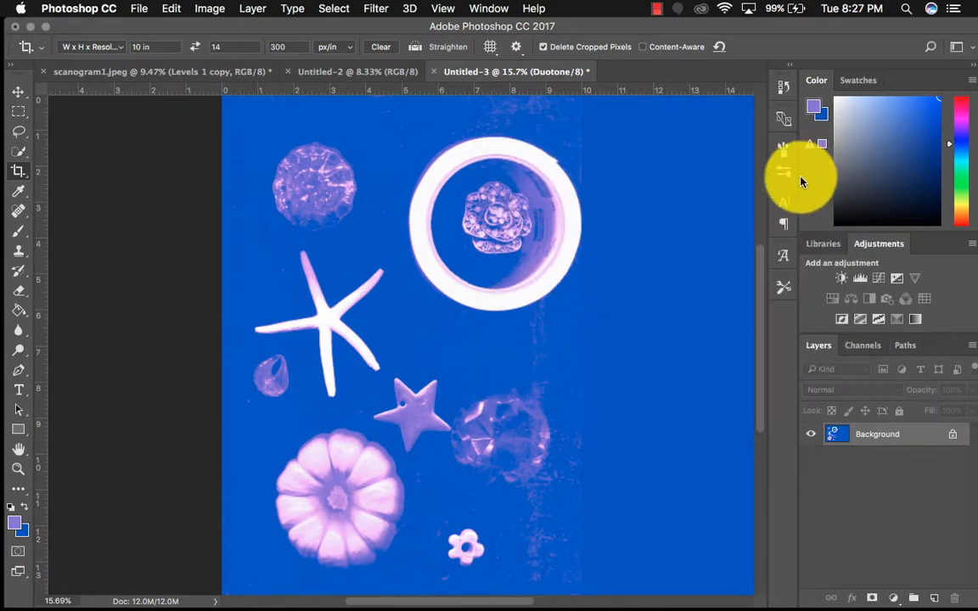
pyautogui.press('super+0')
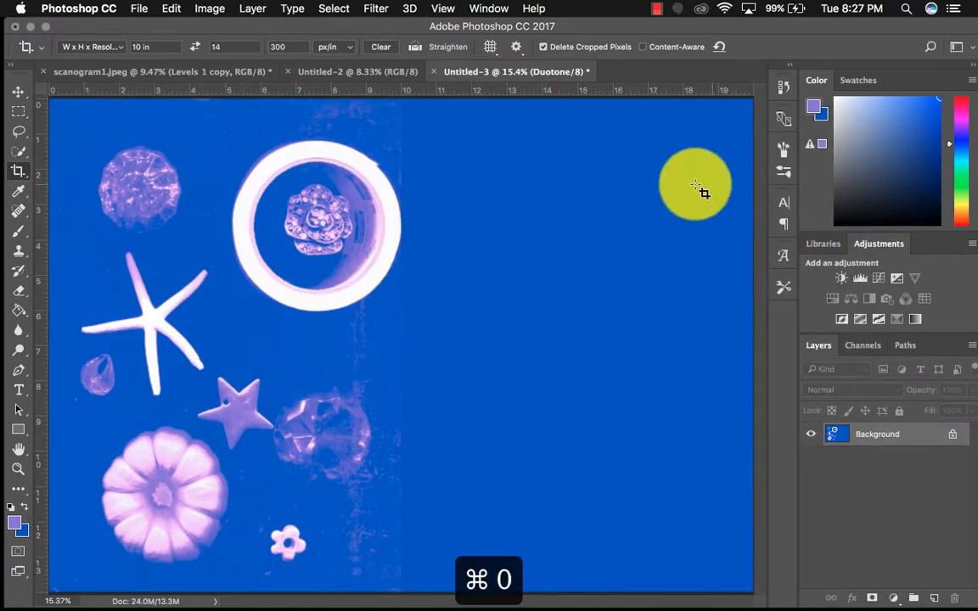
pyautogui.click(442, 8)
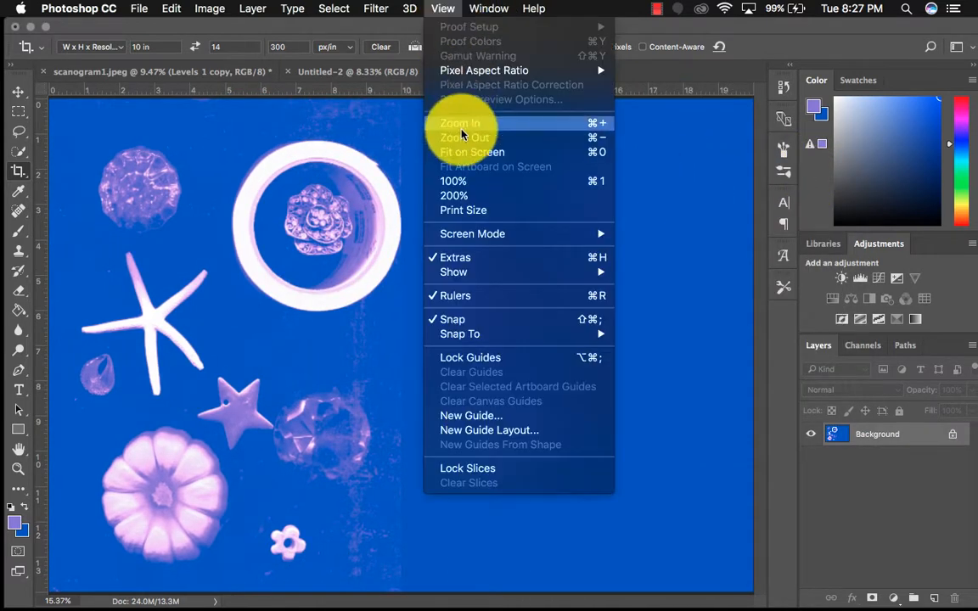
pyautogui.click(462, 153)
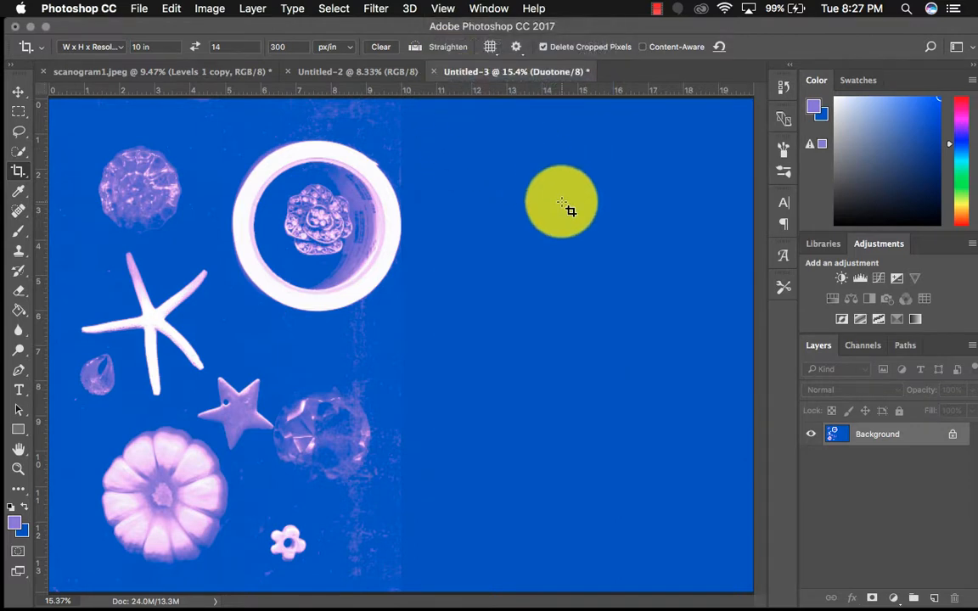
pyautogui.click(170, 8)
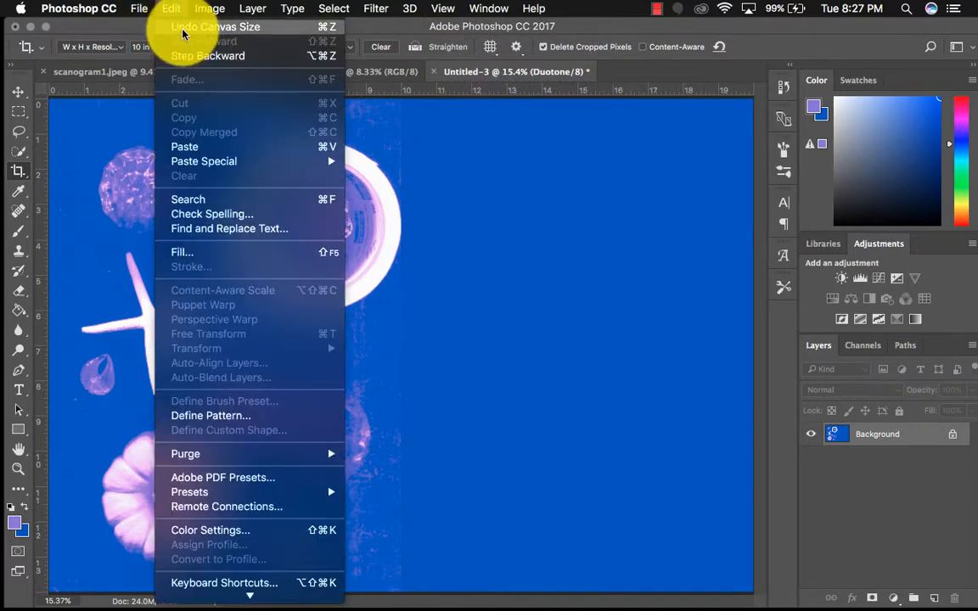
pyautogui.click(183, 26)
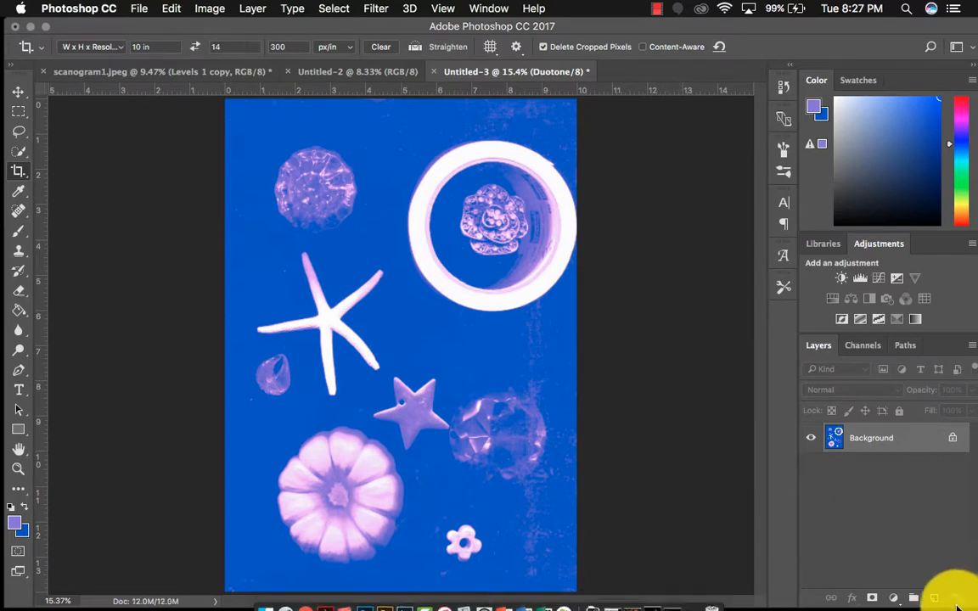
# Duplicate the background layer and extend the canvas to 20 inches wide from a middle-left anchor, with white as the extension color
pyautogui.press('super+j')
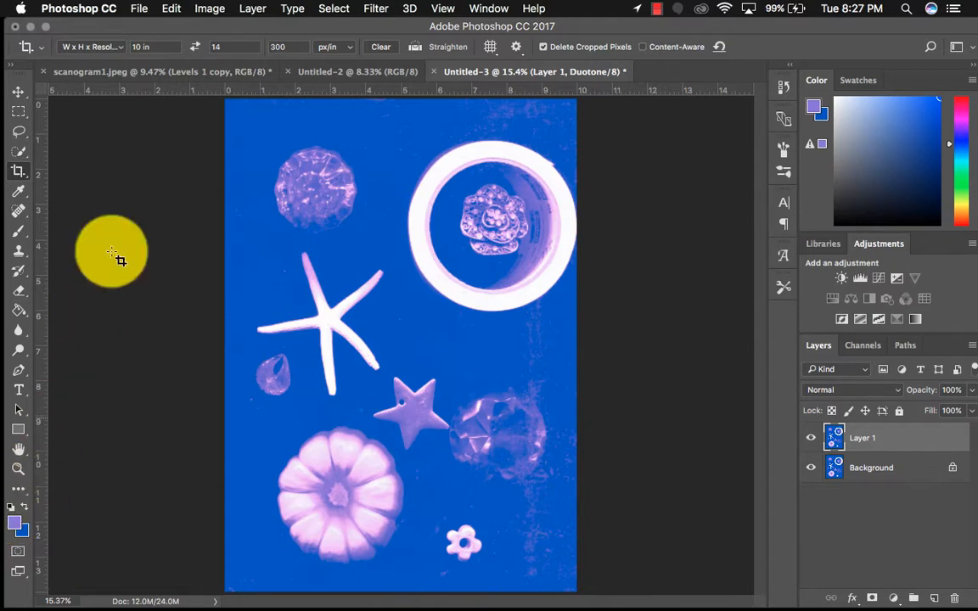
pyautogui.click(208, 8)
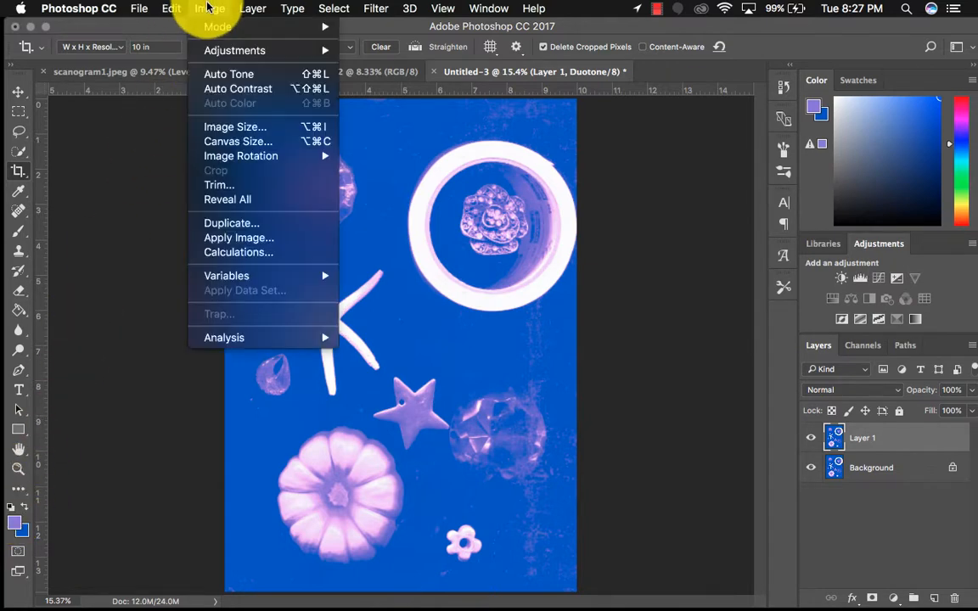
pyautogui.click(230, 141)
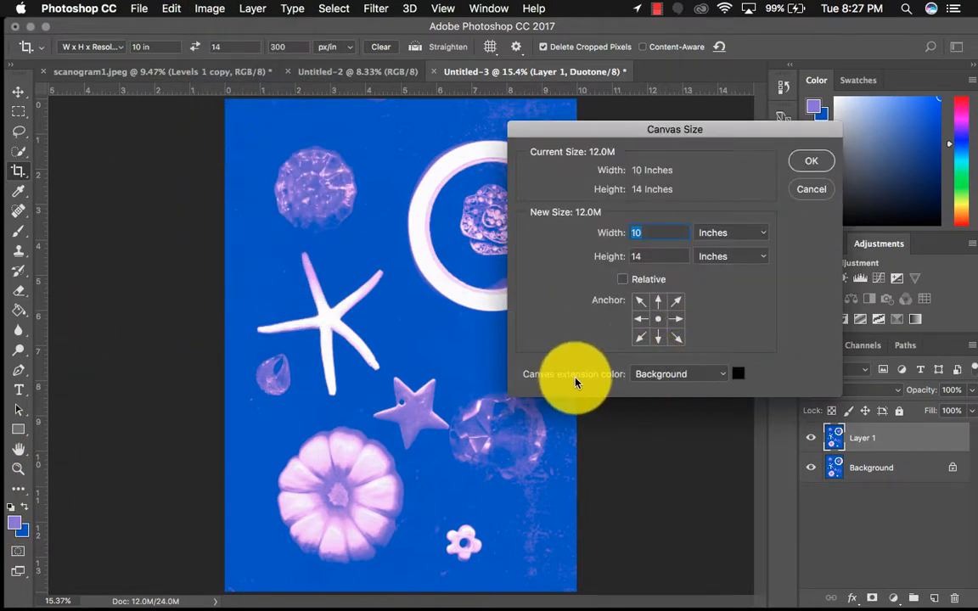
pyautogui.click(641, 376)
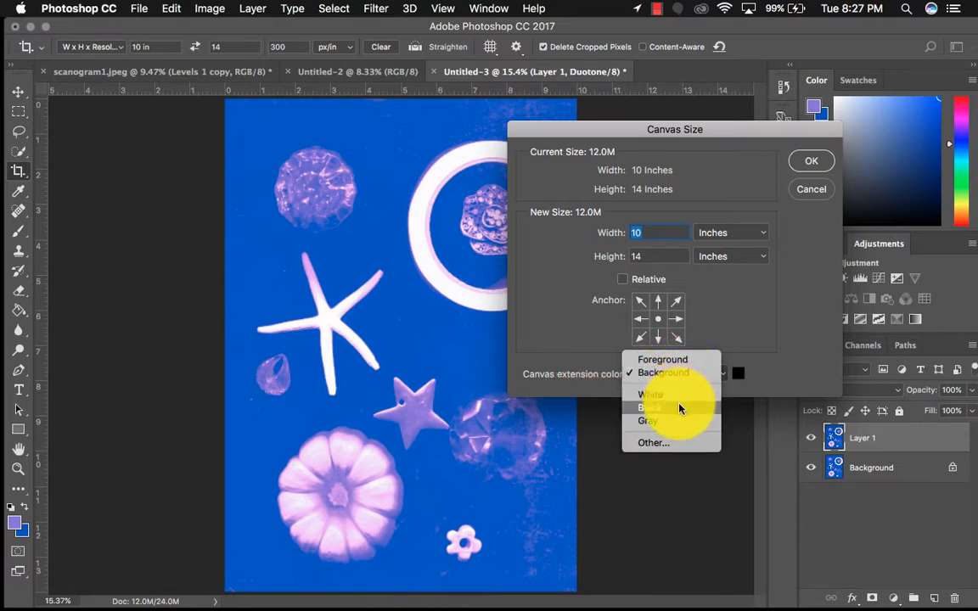
pyautogui.click(674, 397)
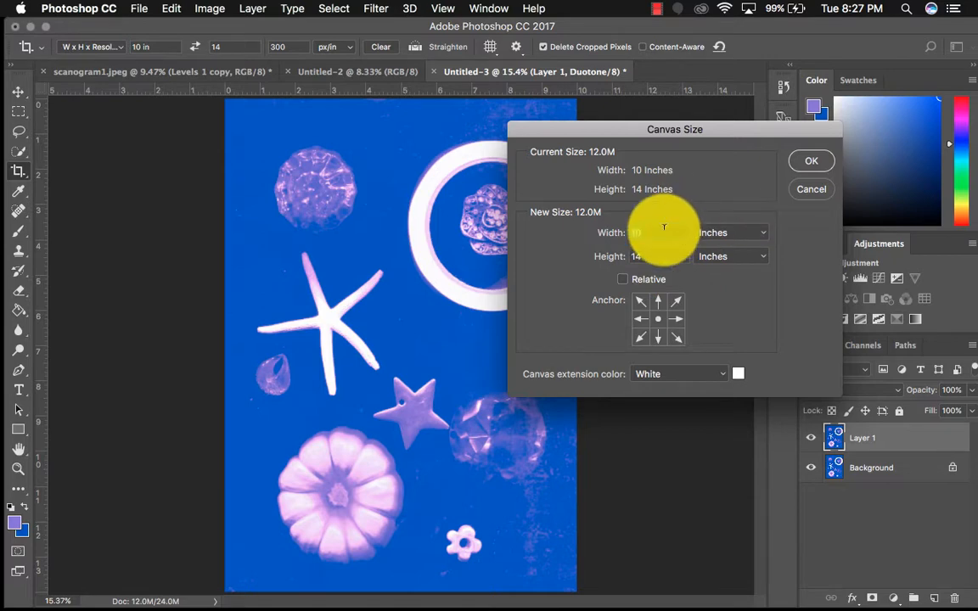
pyautogui.write('20')
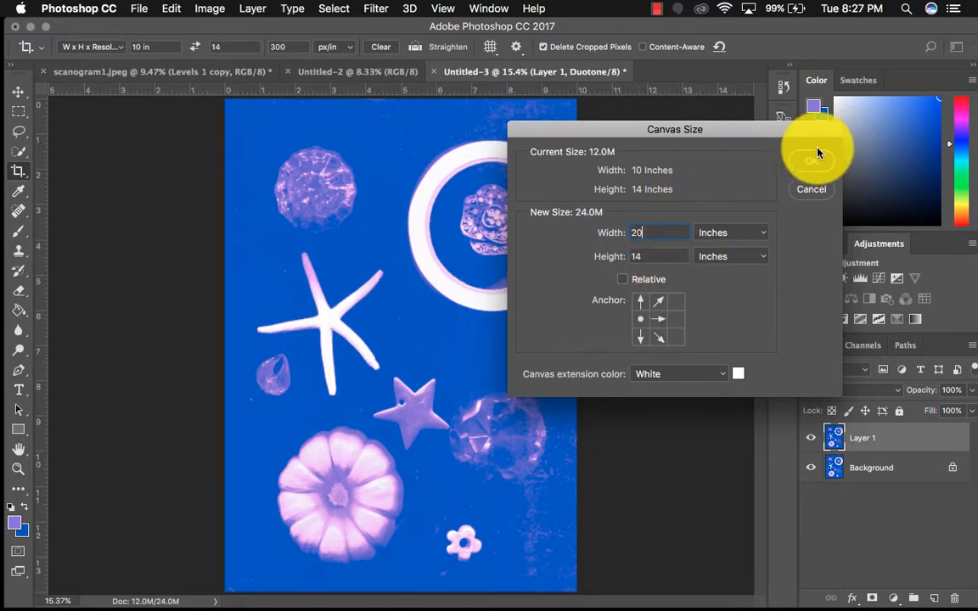
pyautogui.click(814, 160)
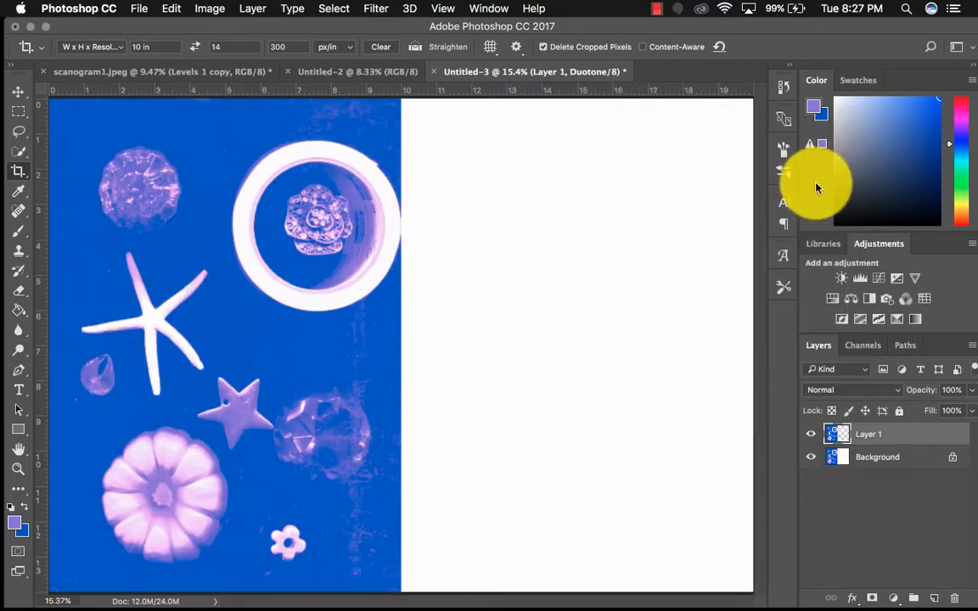
pyautogui.press('super+0')
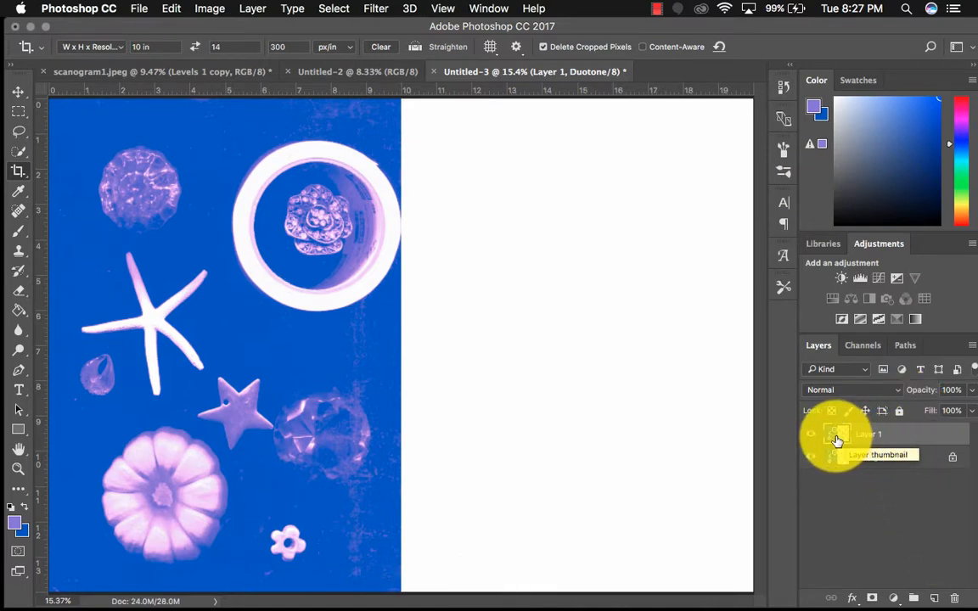
# Duplicate Layer 1, flip the copy horizontally, and move it onto the blank white half of the canvas as a mirror image
pyautogui.press('super+j')
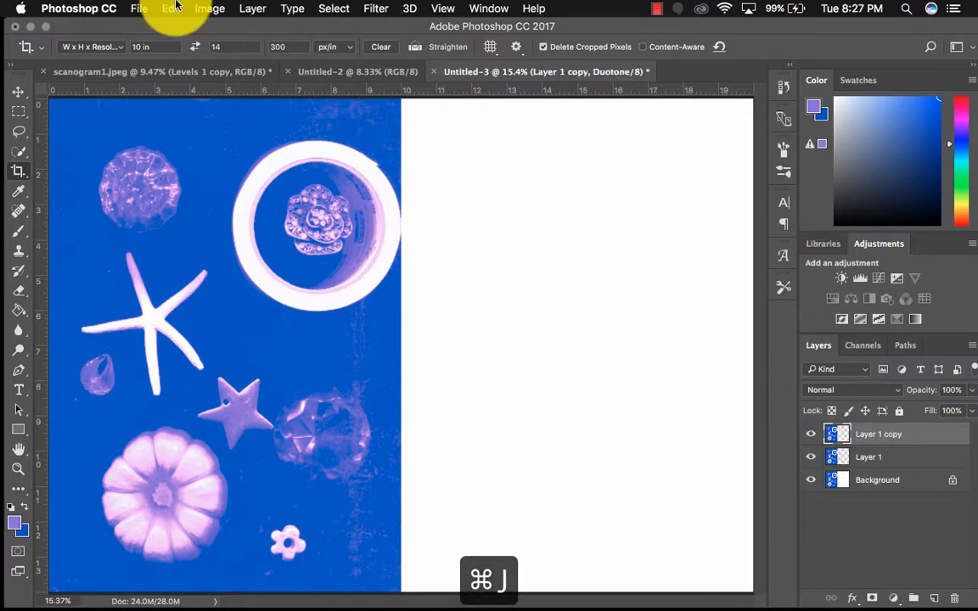
pyautogui.click(208, 8)
pyautogui.moveTo(171, 8)
pyautogui.moveTo(224, 348)
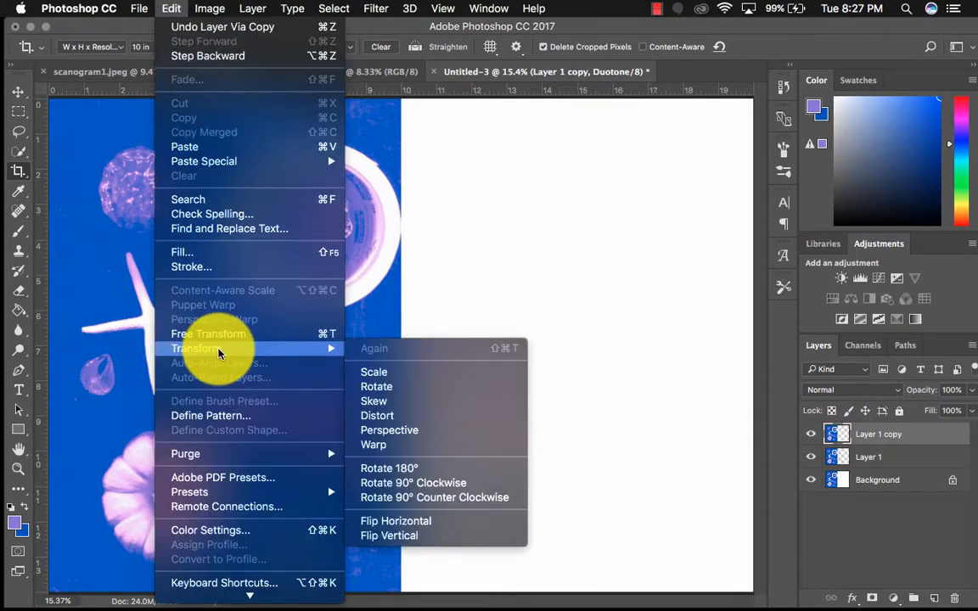
pyautogui.click(399, 521)
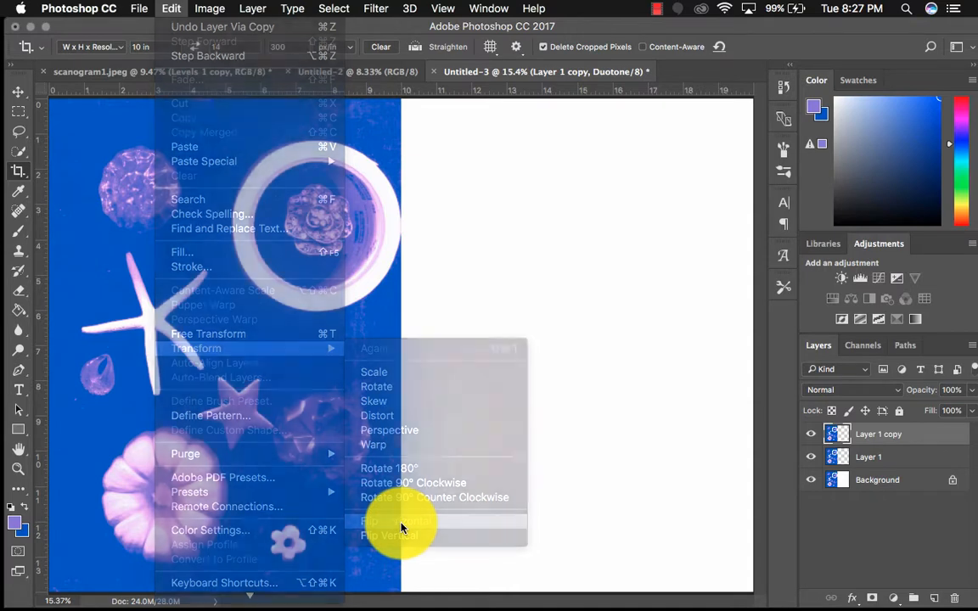
pyautogui.click(18, 90)
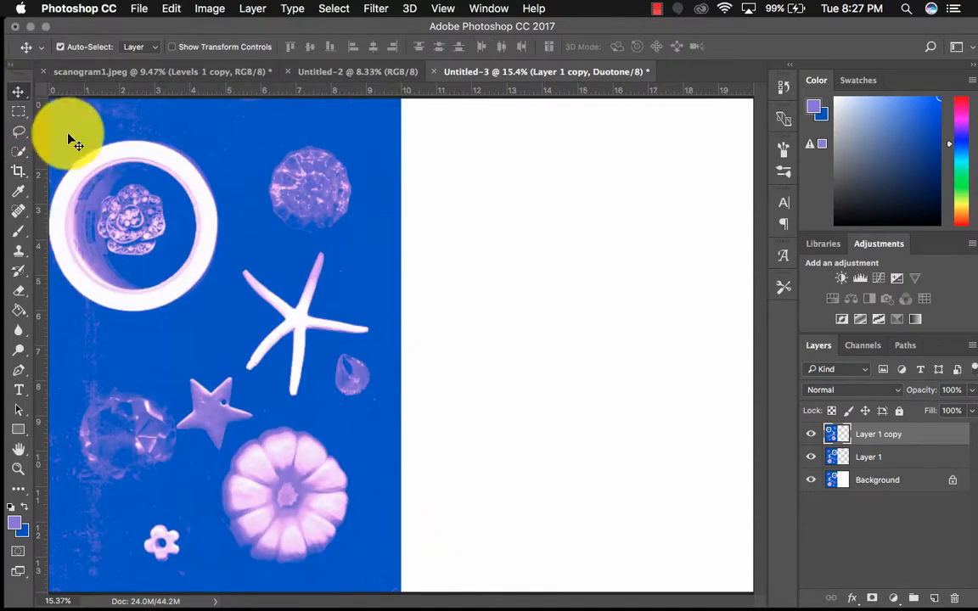
pyautogui.moveTo(122, 202); pyautogui.dragTo(477, 205)
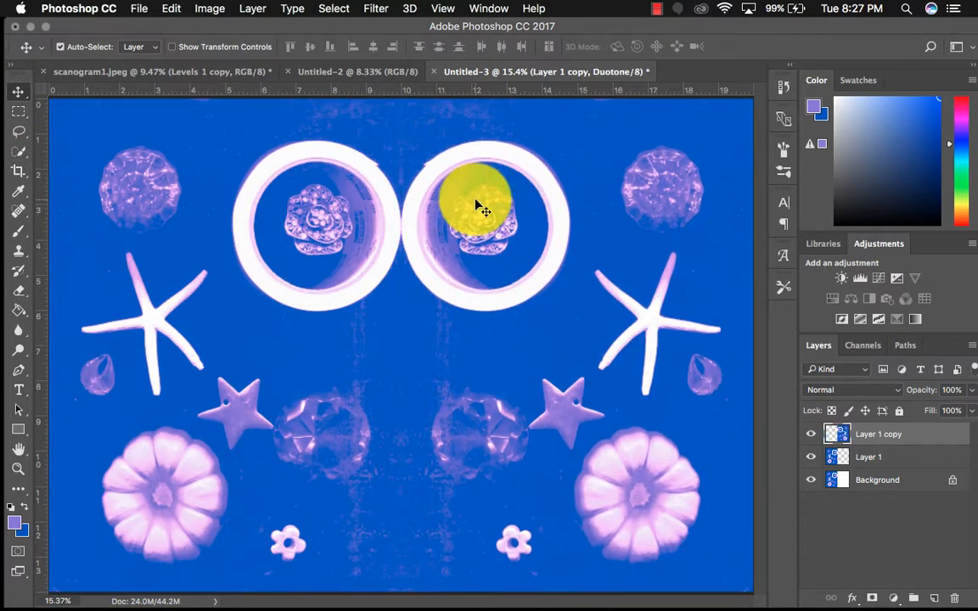
# Add an Invert adjustment layer clipped to the mirrored Layer 1 copy
pyautogui.click(842, 320)
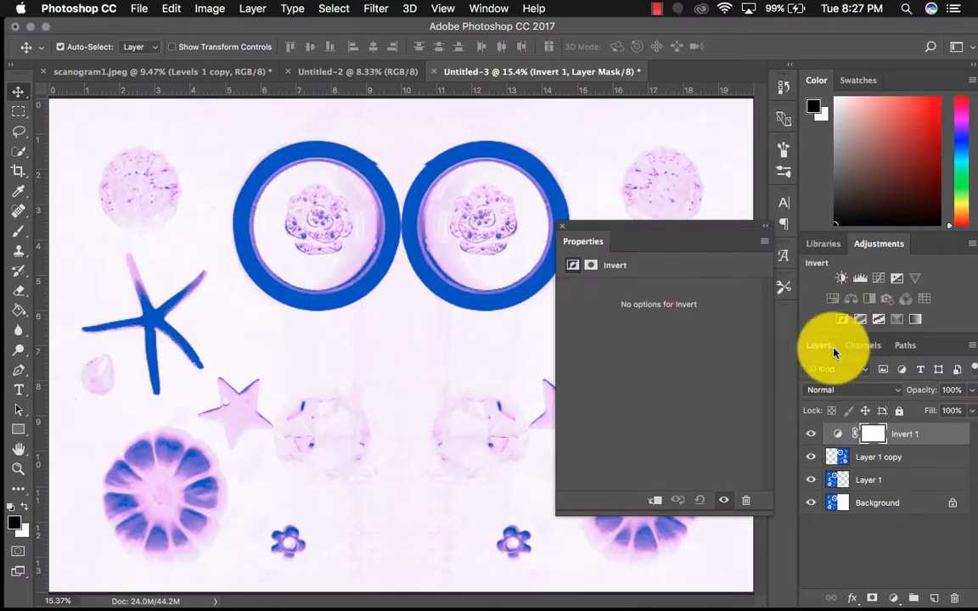
pyautogui.click(655, 501)
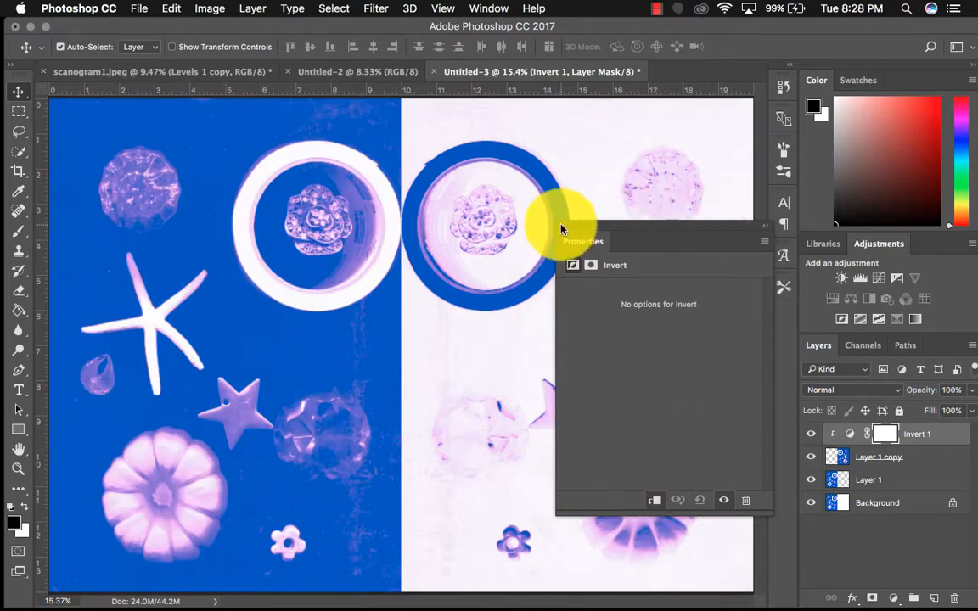
pyautogui.click(561, 227)
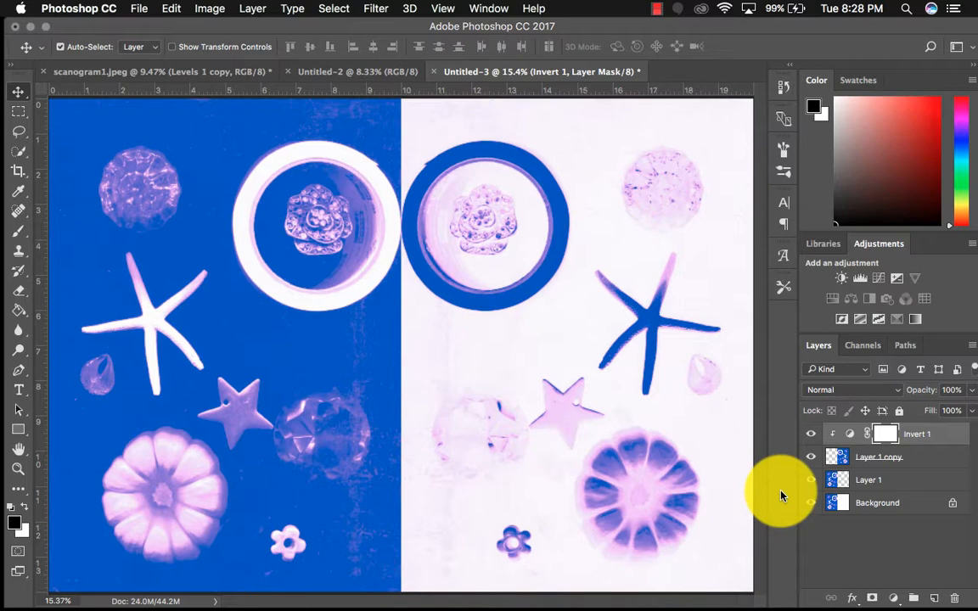
# Duplicate Layer 1, Layer 1 copy and Invert 1, merge the duplicates into one layer, and hide all the original layers
pyautogui.click(931, 482)
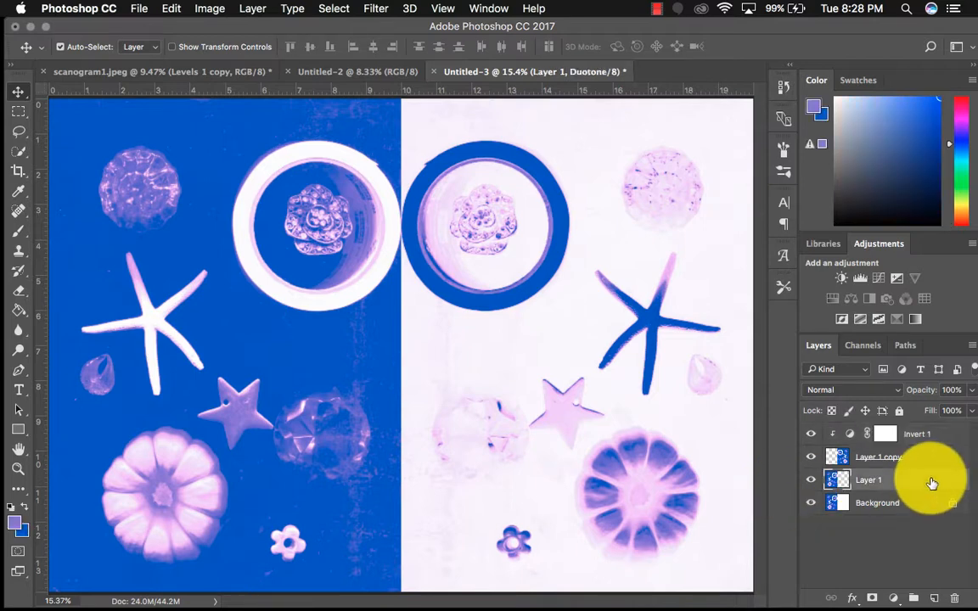
pyautogui.keyDown('shift'); pyautogui.click(933, 435); pyautogui.keyUp('shift')
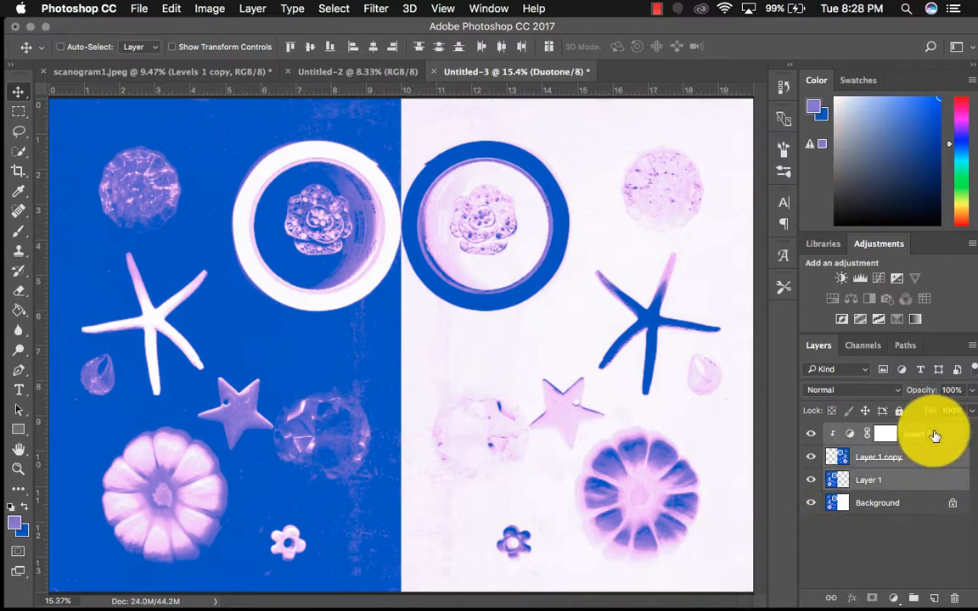
pyautogui.press('super+j')
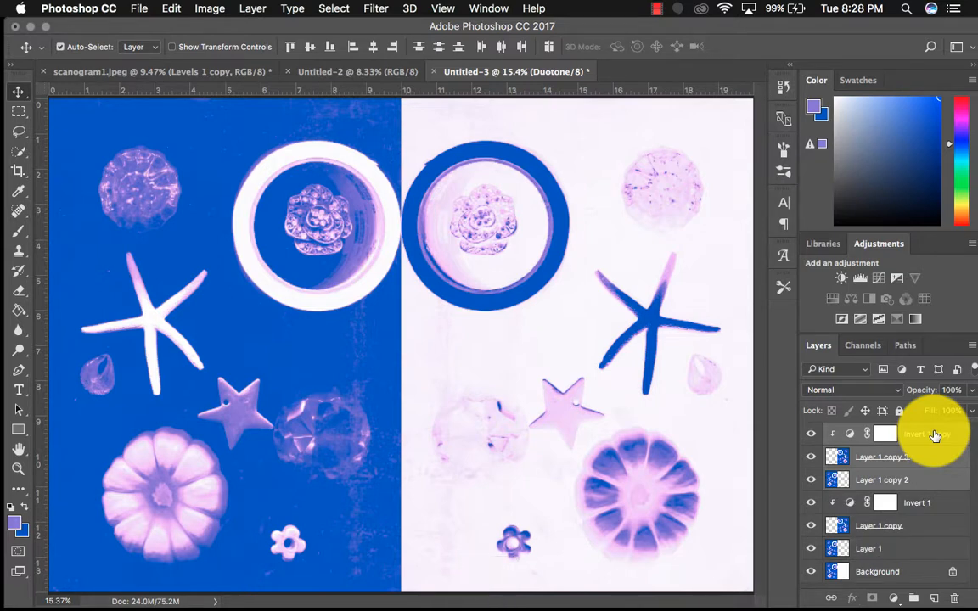
pyautogui.press('super+e')
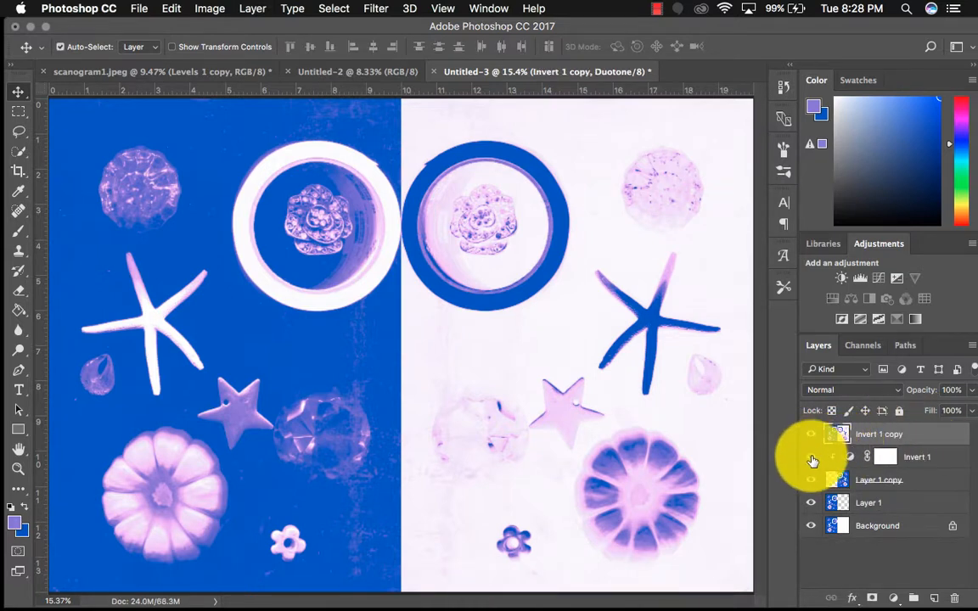
pyautogui.moveTo(812, 460); pyautogui.dragTo(813, 531)
pyautogui.click(877, 436)
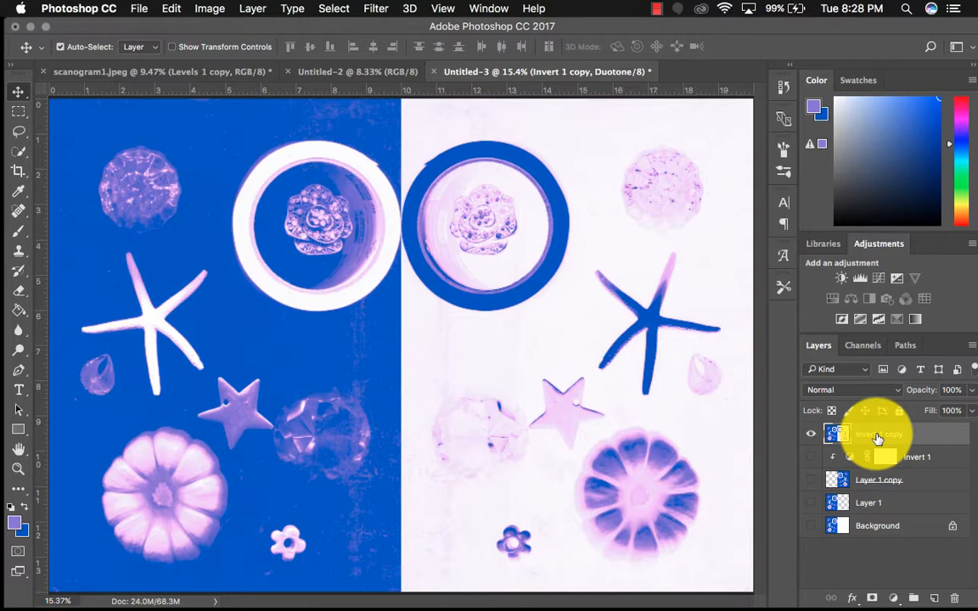
# Try painting yellow (ffe400) over the starfish on the blue half with the Brush tool on a new layer
pyautogui.click(936, 600)
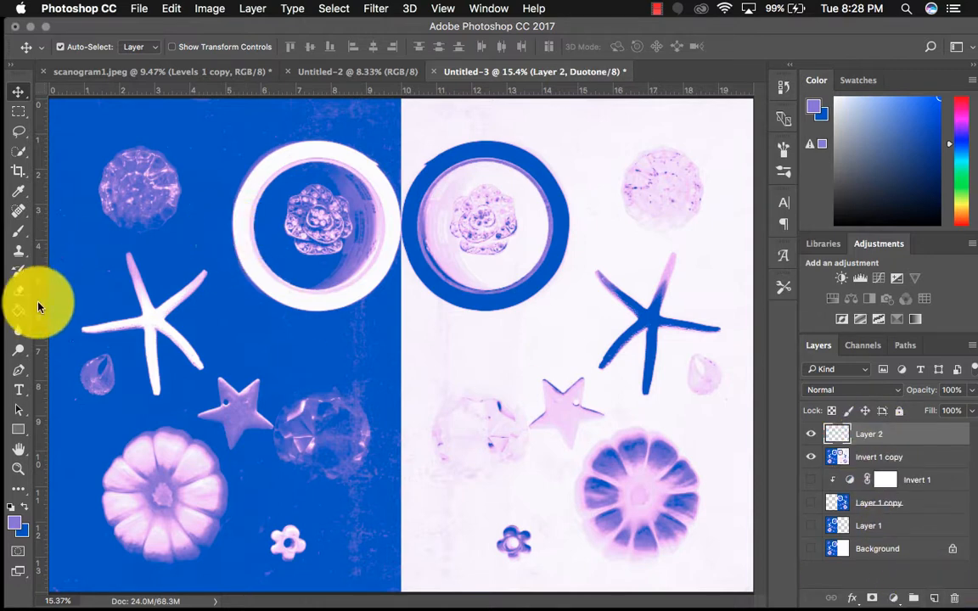
pyautogui.click(19, 230)
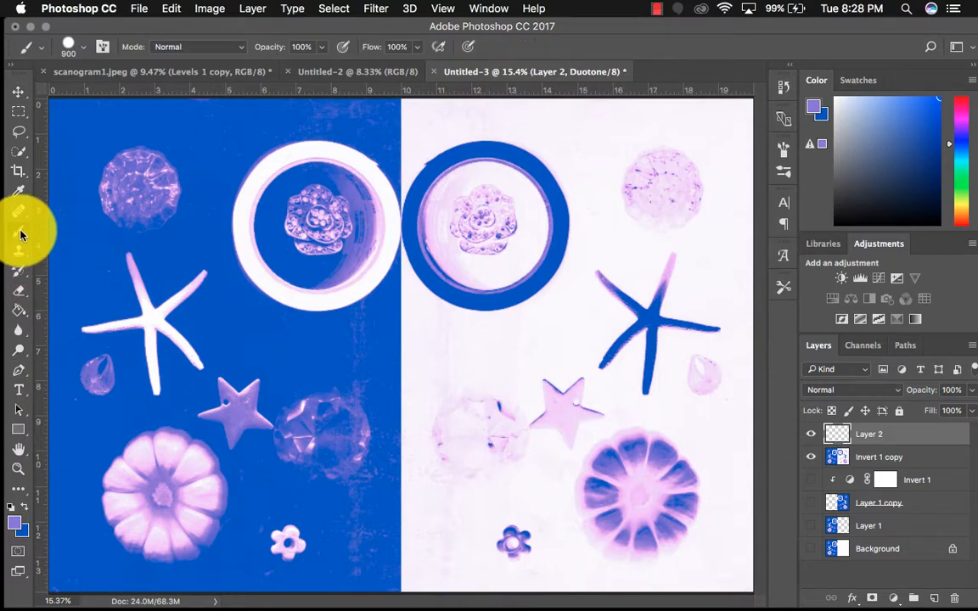
pyautogui.click(15, 519)
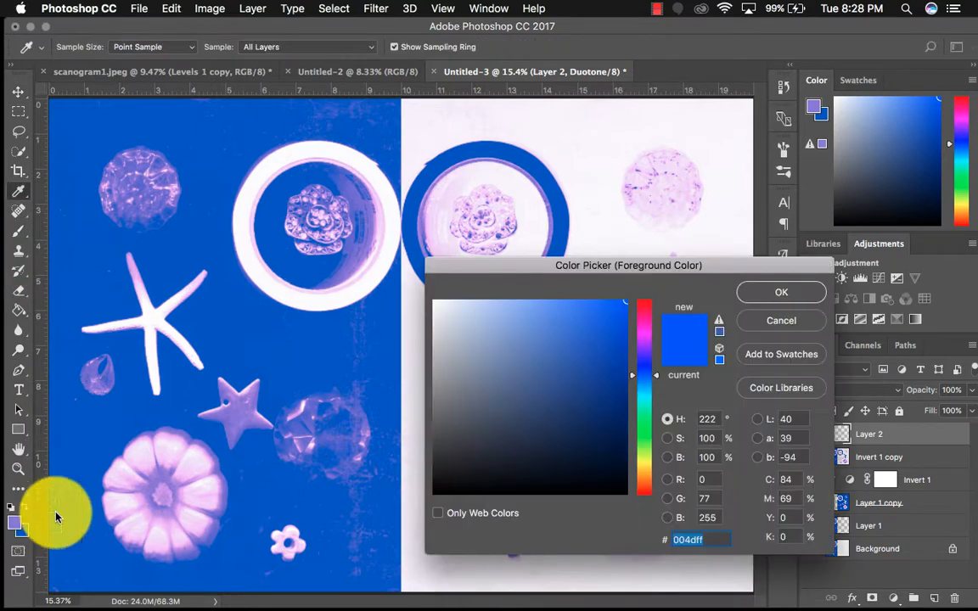
pyautogui.click(646, 466)
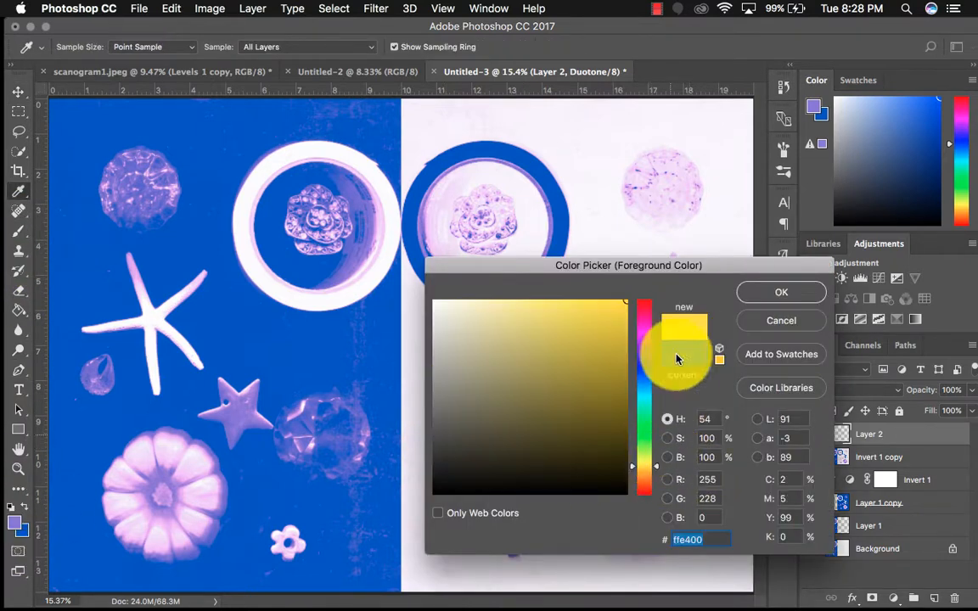
pyautogui.click(777, 292)
pyautogui.moveTo(319, 268); pyautogui.dragTo(229, 265)
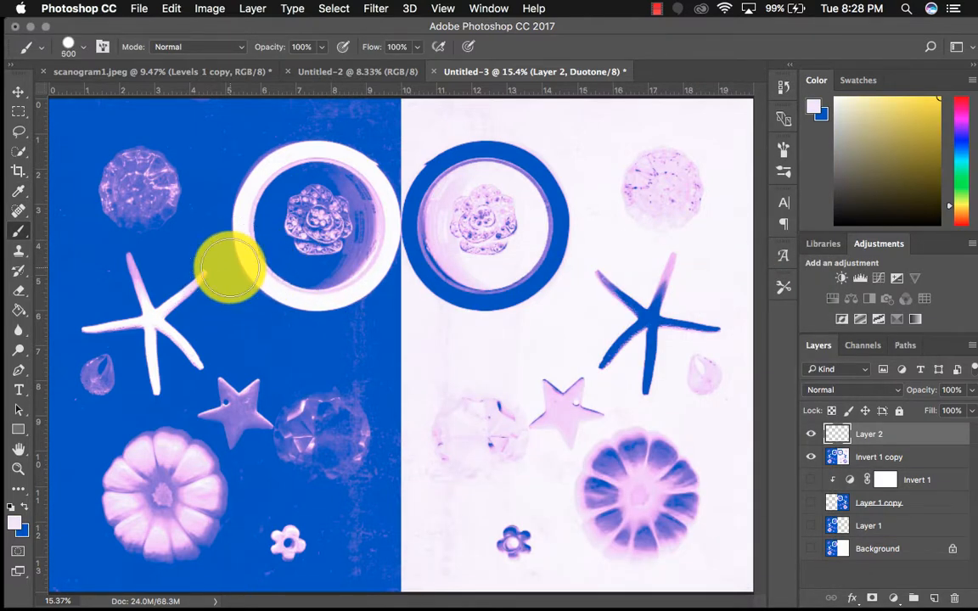
pyautogui.moveTo(229, 268)
pyautogui.mouseDown()
pyautogui.moveTo(160, 288)
pyautogui.moveTo(128, 262)
pyautogui.moveTo(135, 312)
pyautogui.moveTo(131, 283)
pyautogui.moveTo(150, 322)
pyautogui.mouseUp()
pyautogui.press('[')
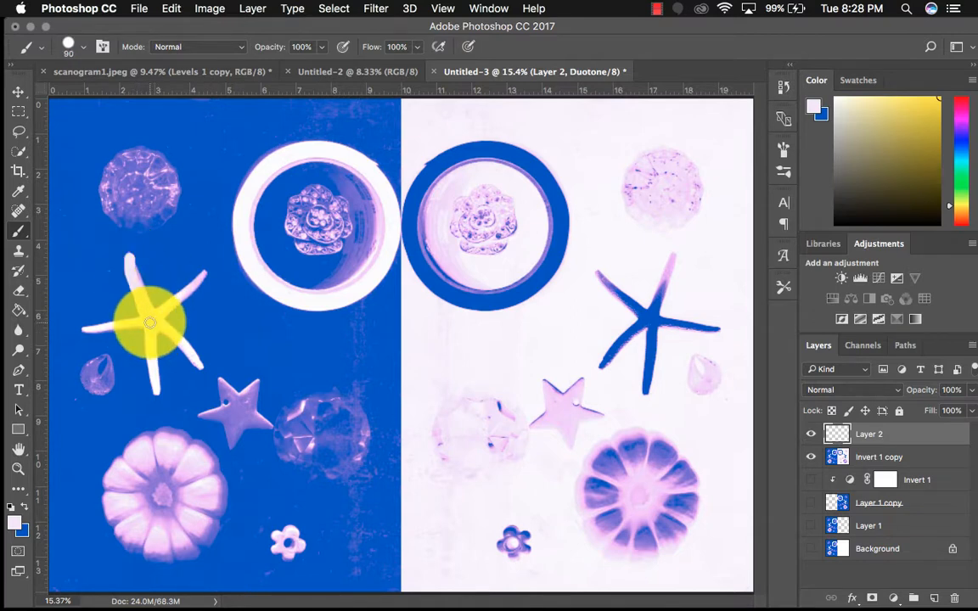
# Undo the brush stroke and delete the empty Layer 2
pyautogui.click(173, 8)
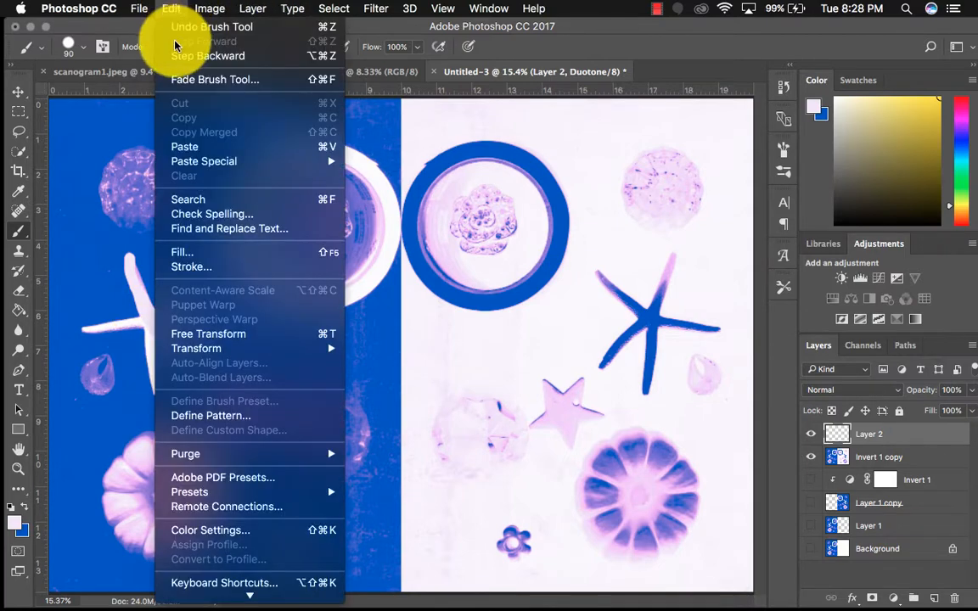
pyautogui.click(174, 27)
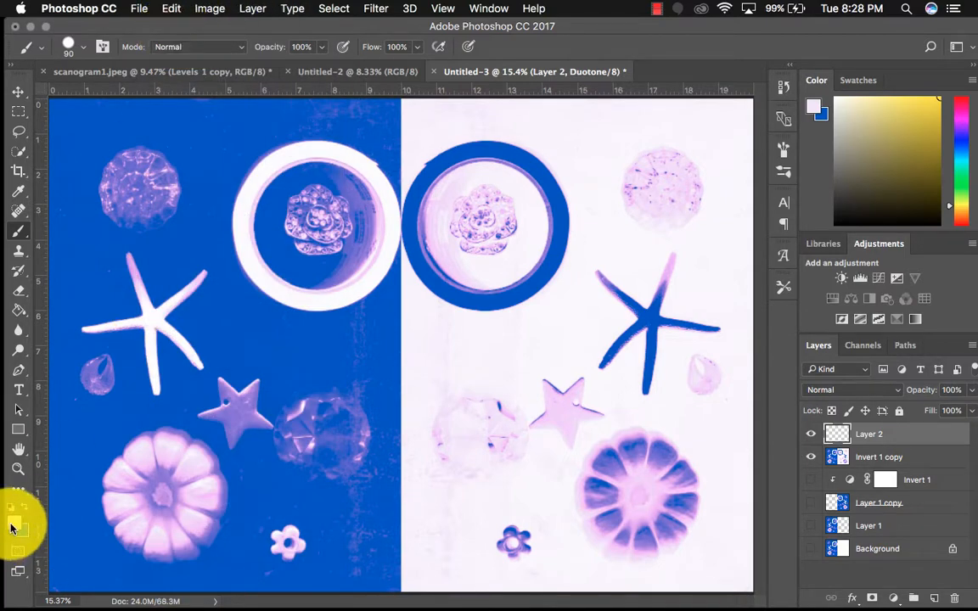
pyautogui.click(15, 522)
pyautogui.click(769, 322)
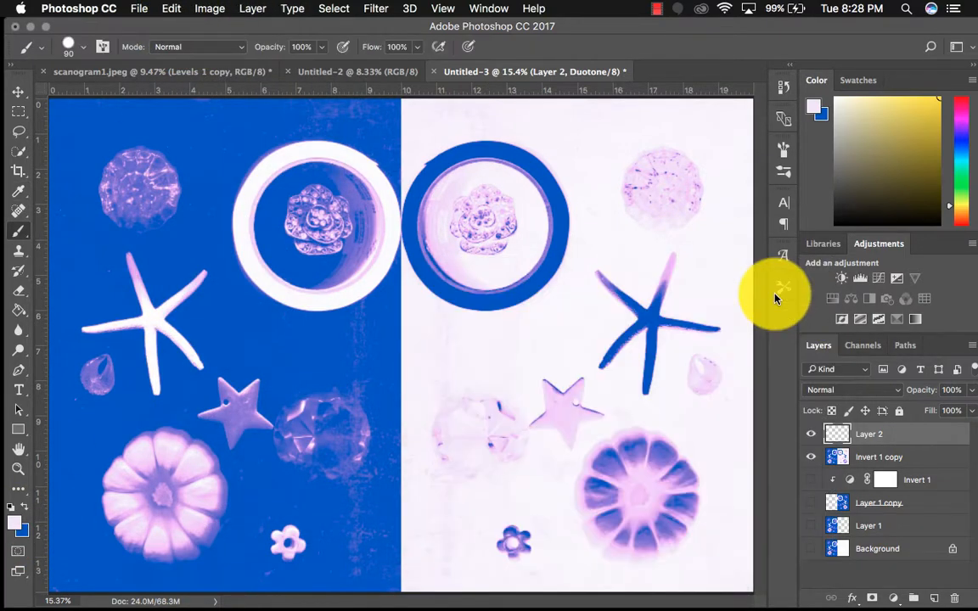
pyautogui.moveTo(836, 430); pyautogui.dragTo(954, 598)
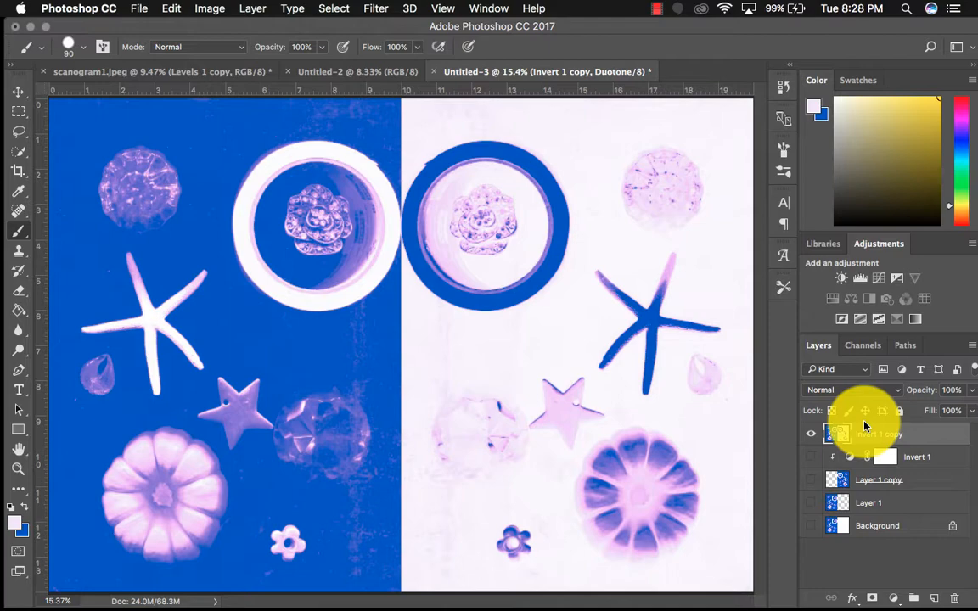
# Copy the whole merged layer and paste it into a new 6000 x 4200 px grayscale document at 300 ppi with white background
pyautogui.press('super+a')
pyautogui.press('super+c')
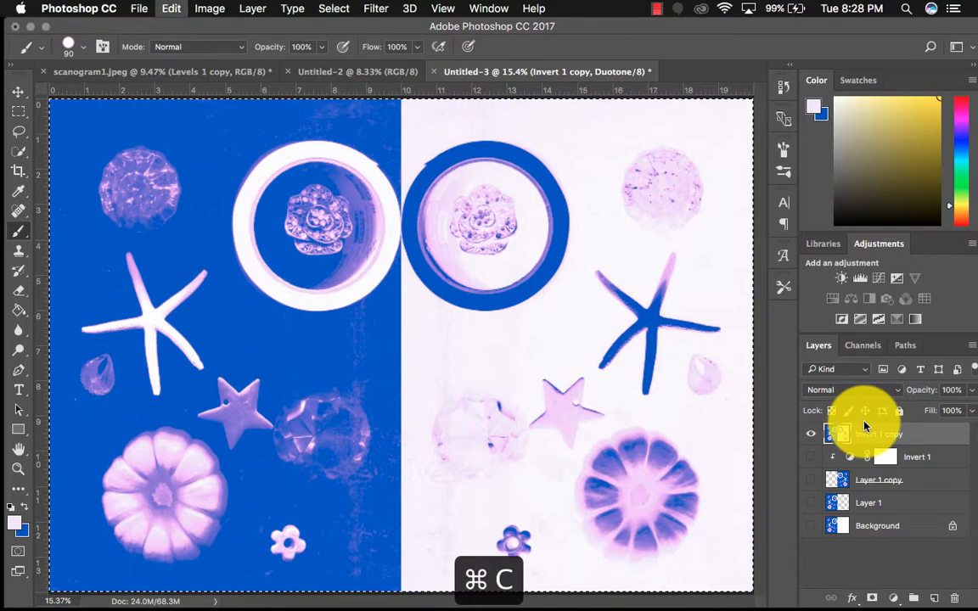
pyautogui.click(138, 9)
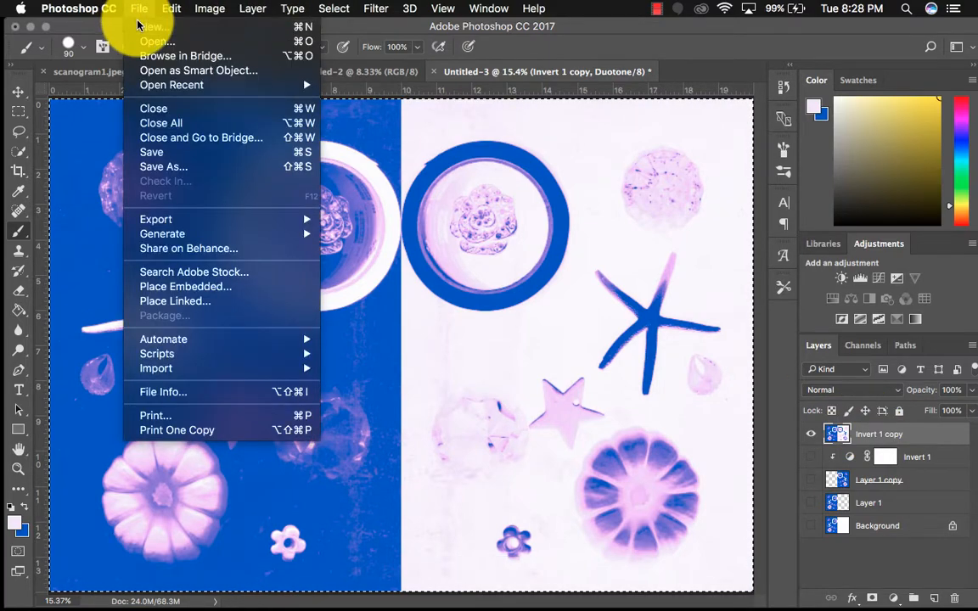
pyautogui.click(137, 26)
pyautogui.press('super+v')
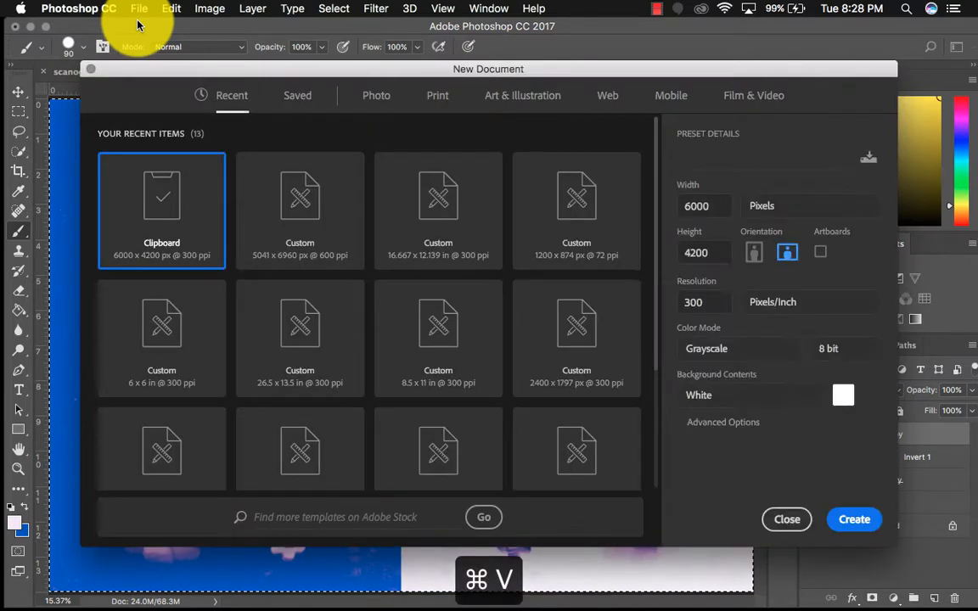
pyautogui.click(853, 518)
pyautogui.press('super+v')
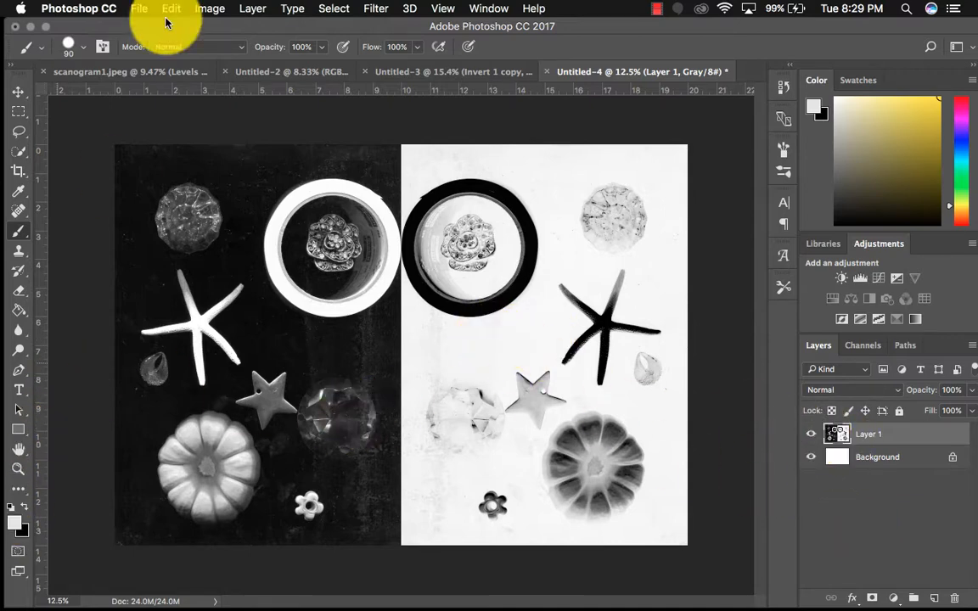
# Convert the new grayscale document to RGB Color mode, flattening its layers
pyautogui.click(210, 9)
pyautogui.moveTo(221, 26)
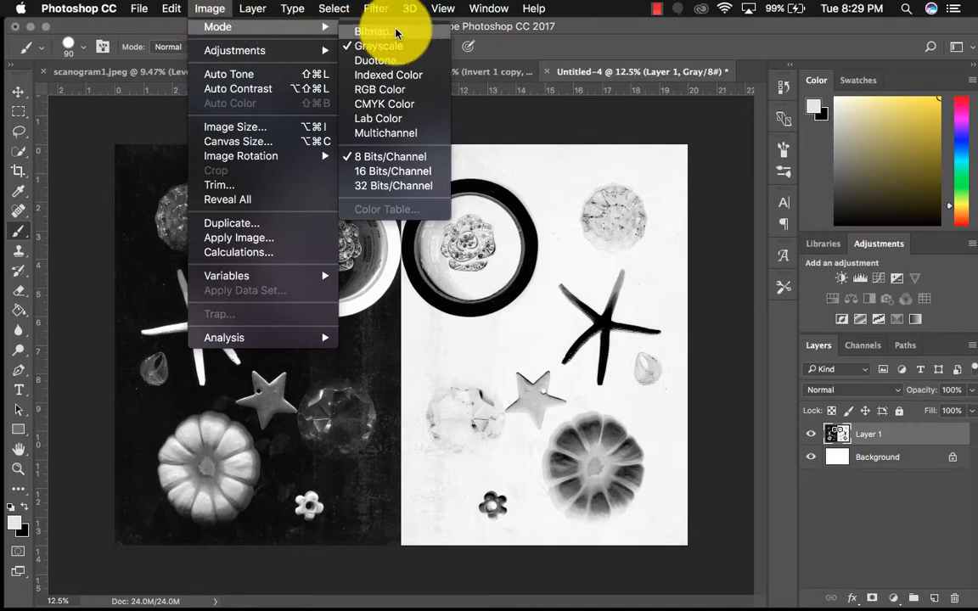
pyautogui.click(390, 104)
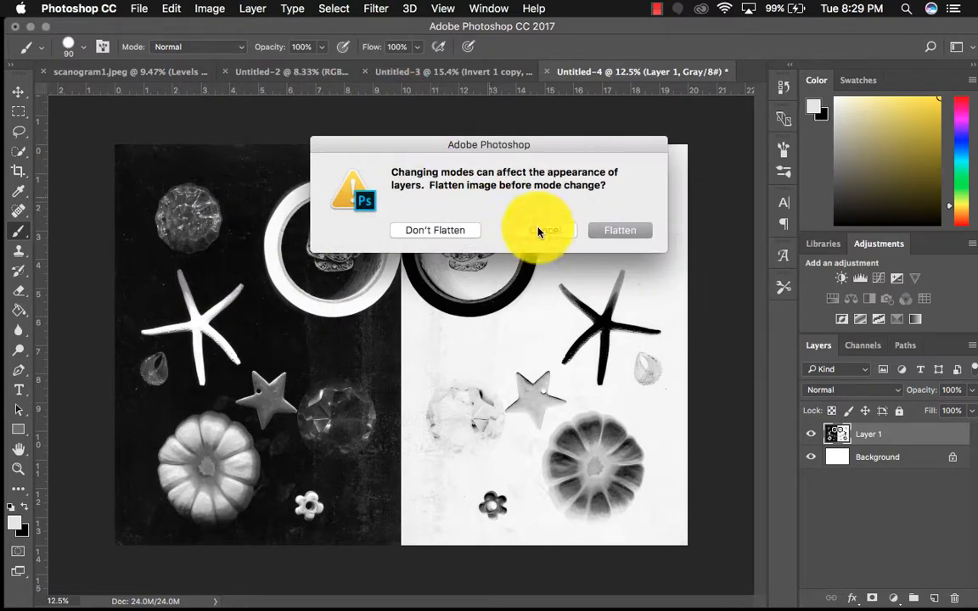
pyautogui.click(617, 230)
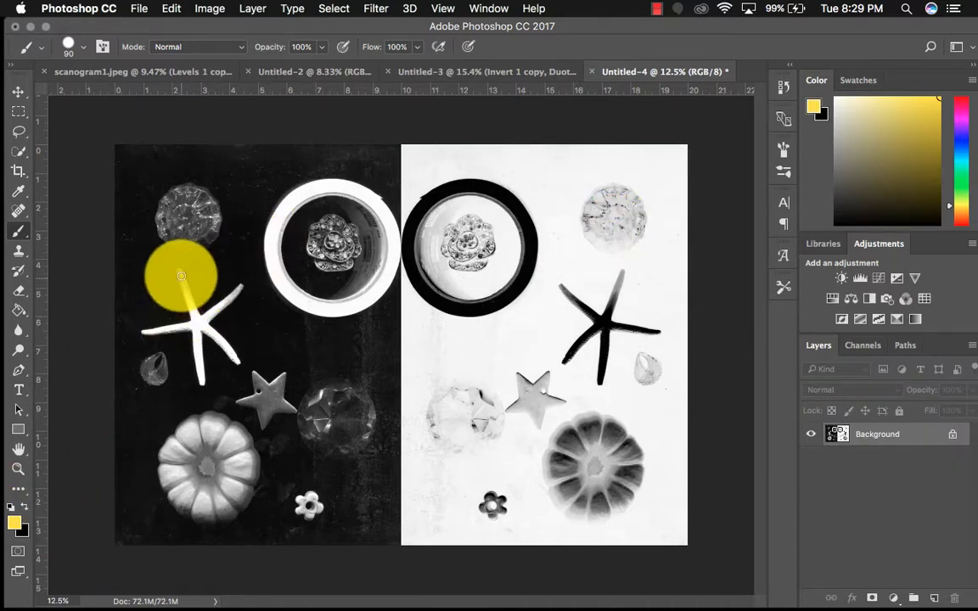
# Paint the starfish on the black half yellow with the Brush tool on a new layer
pyautogui.click(934, 598)
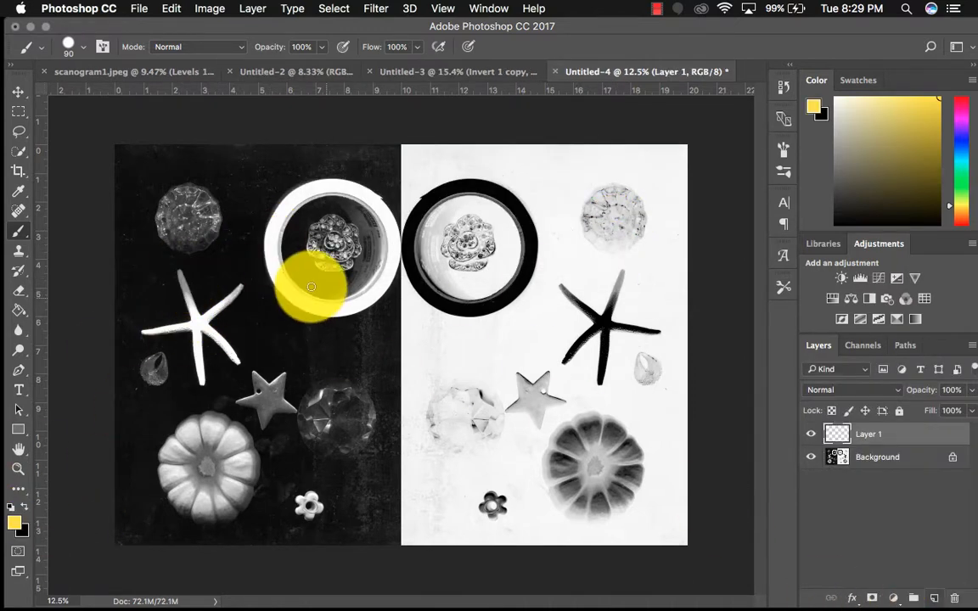
pyautogui.moveTo(181, 272)
pyautogui.mouseDown()
pyautogui.moveTo(203, 380)
pyautogui.moveTo(198, 324)
pyautogui.moveTo(237, 362)
pyautogui.moveTo(206, 323)
pyautogui.moveTo(239, 286)
pyautogui.moveTo(203, 320)
pyautogui.moveTo(144, 333)
pyautogui.moveTo(194, 325)
pyautogui.moveTo(181, 327)
pyautogui.moveTo(198, 330)
pyautogui.moveTo(202, 383)
pyautogui.moveTo(205, 332)
pyautogui.moveTo(237, 361)
pyautogui.moveTo(207, 327)
pyautogui.mouseUp()
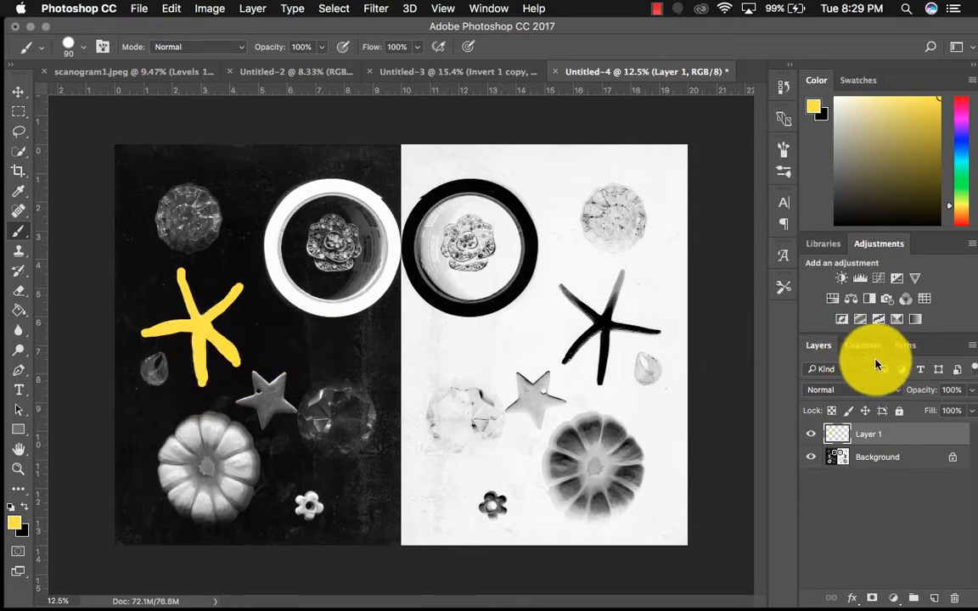
# Try adjusting the painted starfish layer's opacity and test the Overlay, Lighten and Darken blend modes on it
pyautogui.click(970, 391)
pyautogui.moveTo(927, 413); pyautogui.dragTo(975, 417)
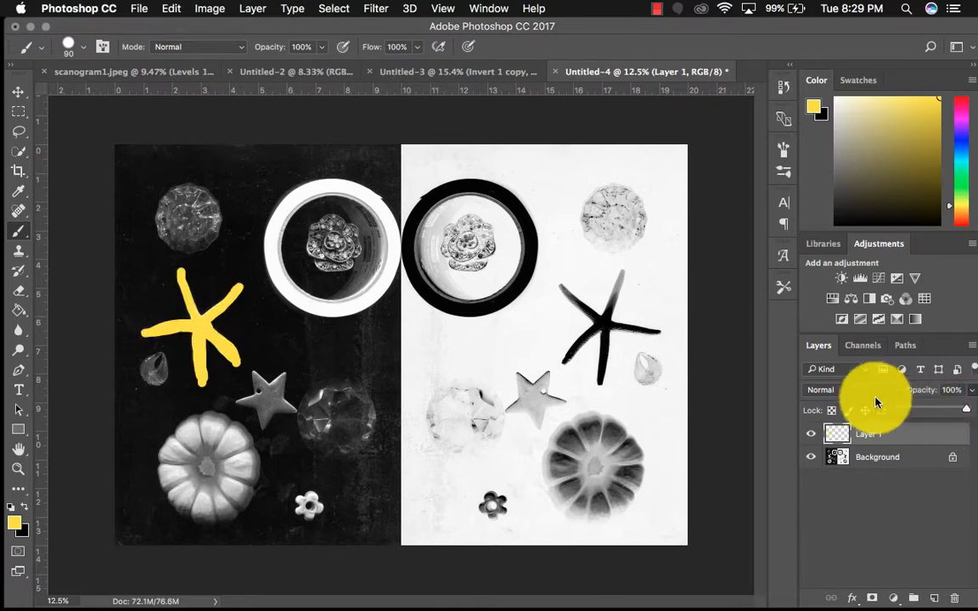
pyautogui.click(863, 393)
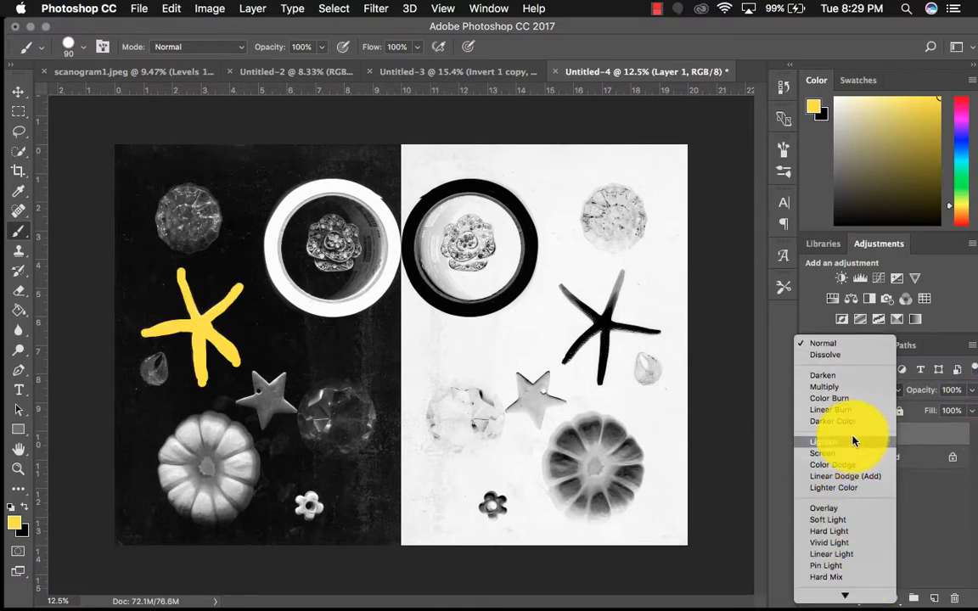
pyautogui.click(846, 510)
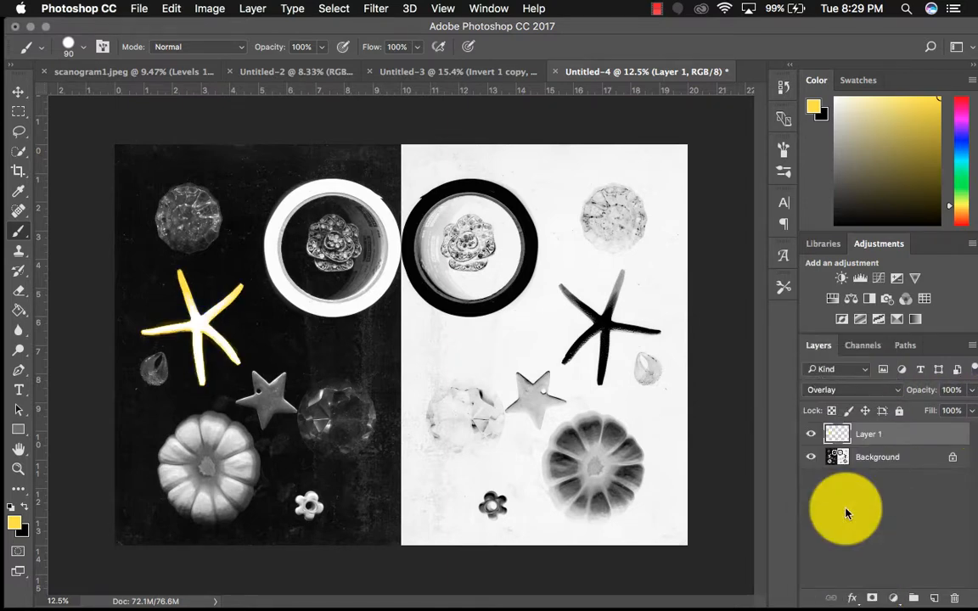
pyautogui.click(866, 392)
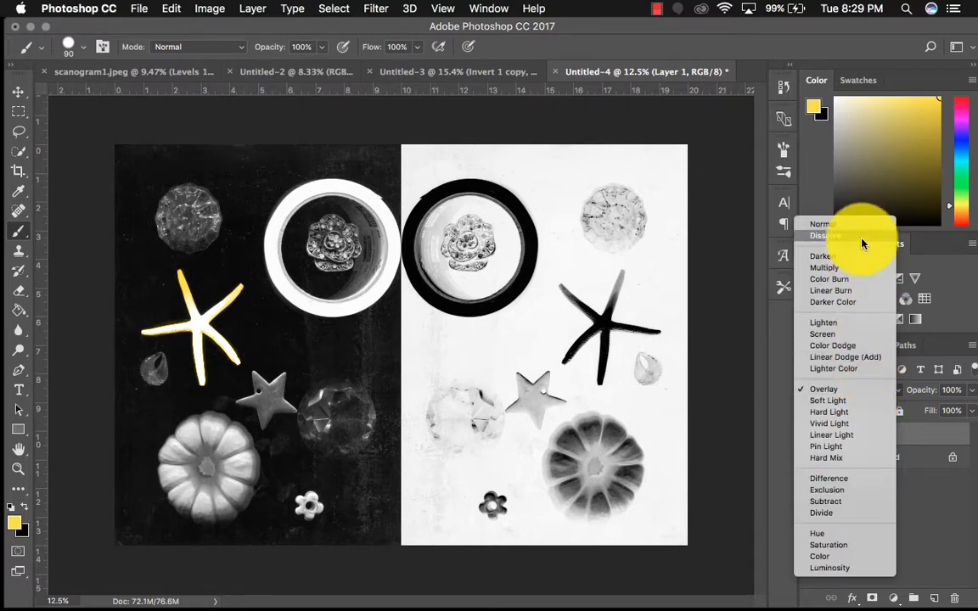
pyautogui.click(853, 328)
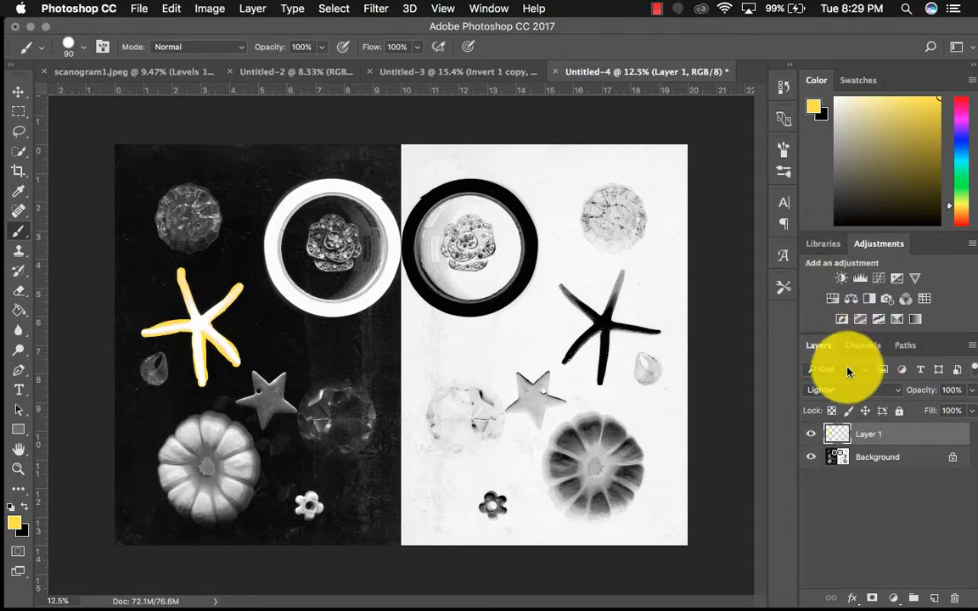
pyautogui.click(847, 392)
pyautogui.click(845, 327)
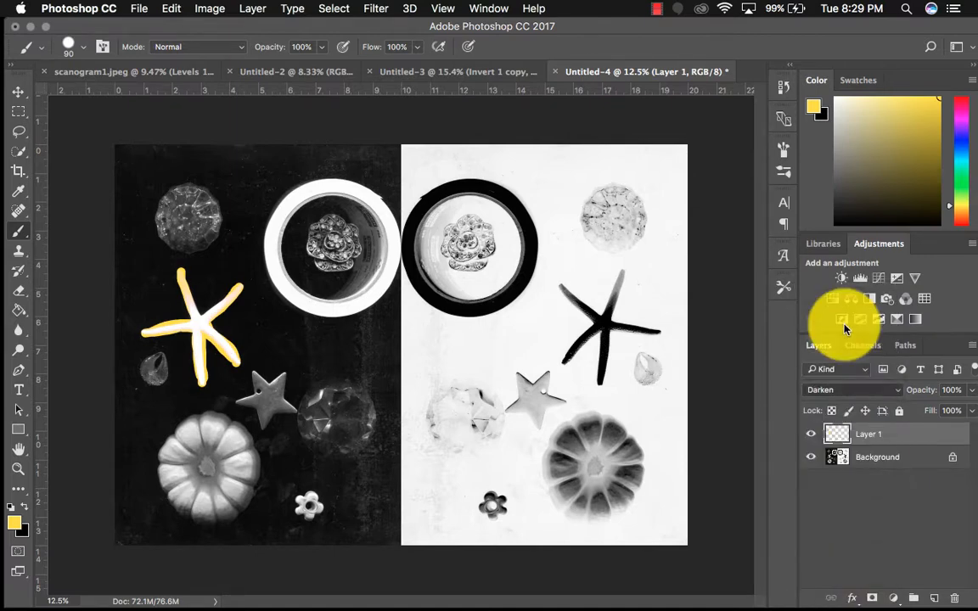
# Set the blend mode of the yellow starfish layer to Multiply
pyautogui.click(846, 389)
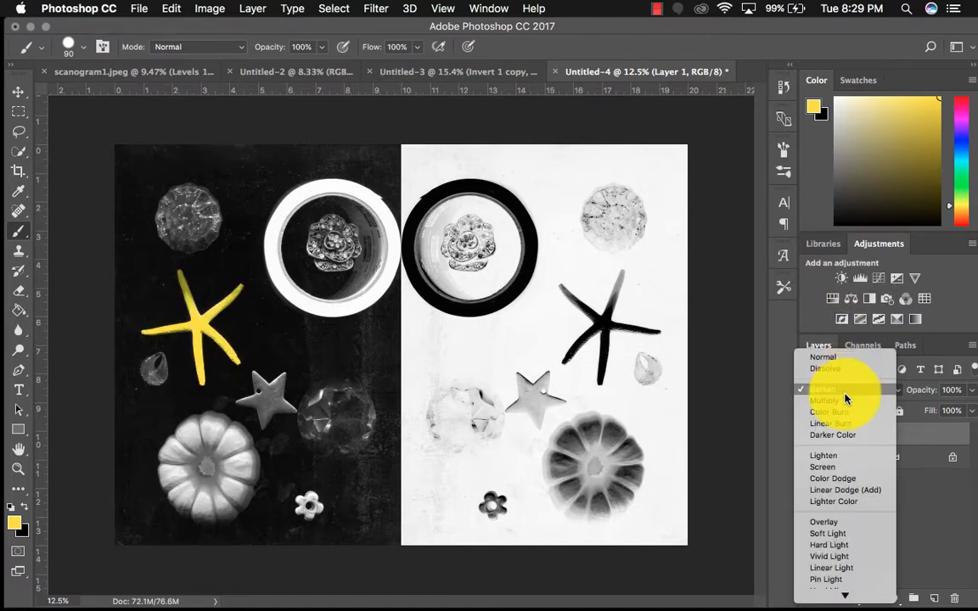
pyautogui.click(845, 400)
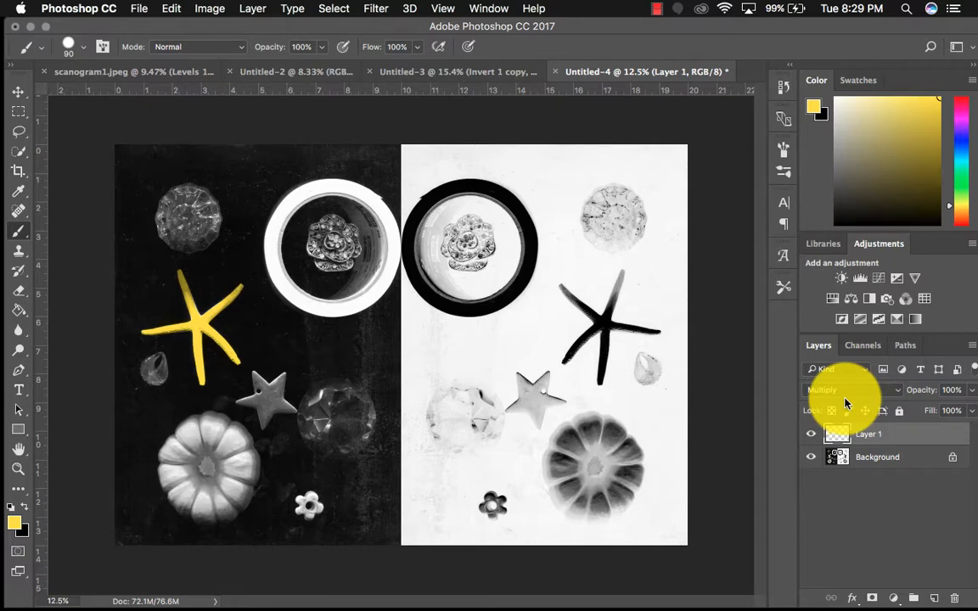
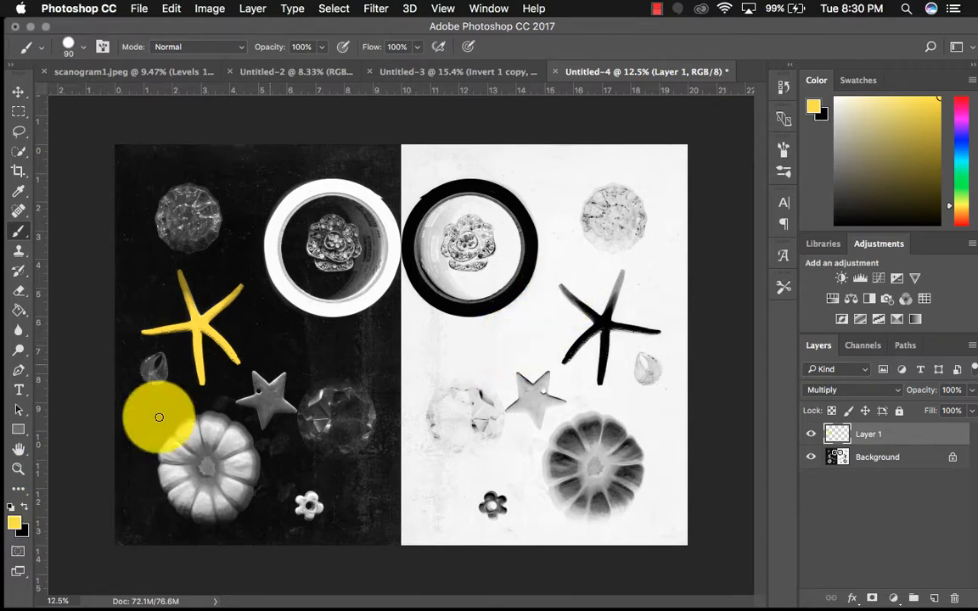
# Set the foreground color to purple a200ff and return to the Brush tool
pyautogui.click(16, 519)
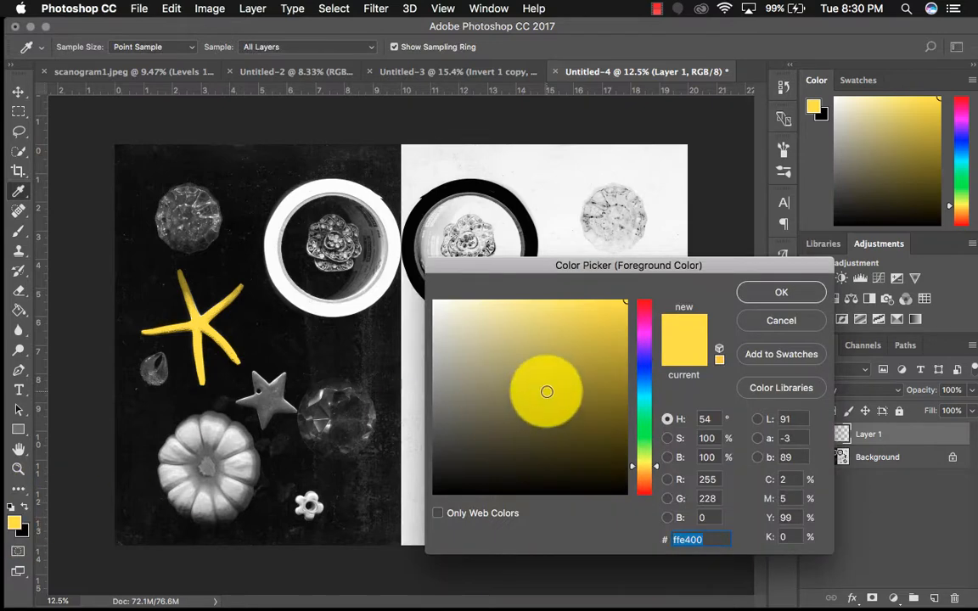
pyautogui.moveTo(655, 462); pyautogui.dragTo(656, 346)
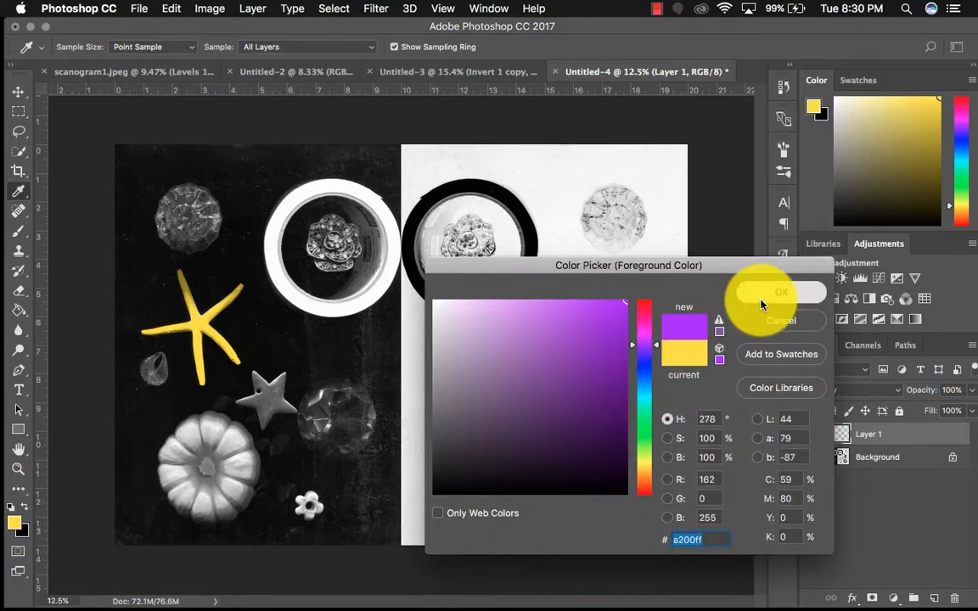
pyautogui.click(781, 292)
pyautogui.press('b')
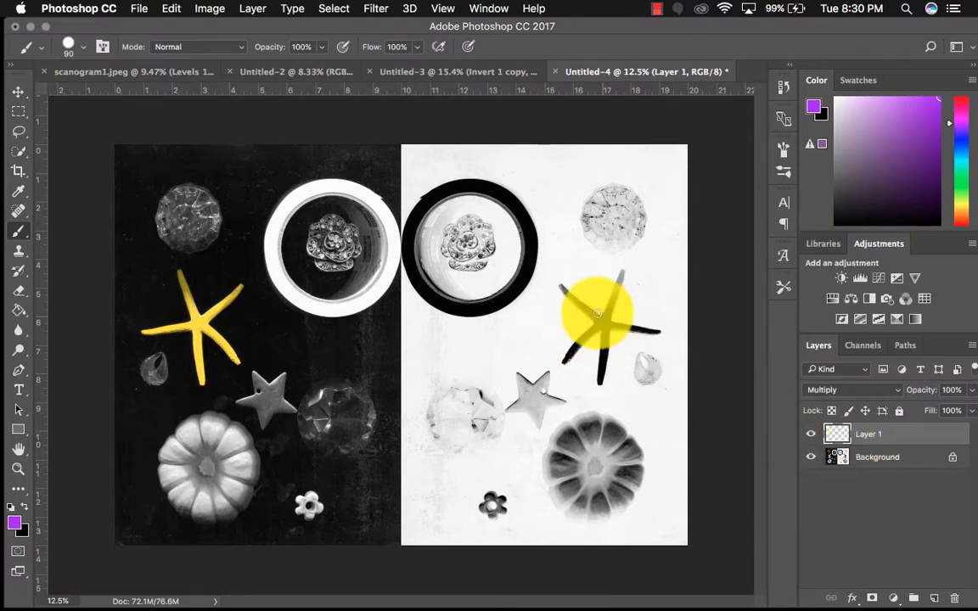
# Try painting the starfish on the white half purple on the yellow starfish's Multiply layer, and undo the strokes
pyautogui.moveTo(560, 287)
pyautogui.mouseDown()
pyautogui.moveTo(601, 323)
pyautogui.moveTo(617, 297)
pyautogui.mouseUp()
pyautogui.moveTo(644, 330)
pyautogui.mouseDown()
pyautogui.moveTo(665, 334)
pyautogui.moveTo(601, 365)
pyautogui.mouseUp()
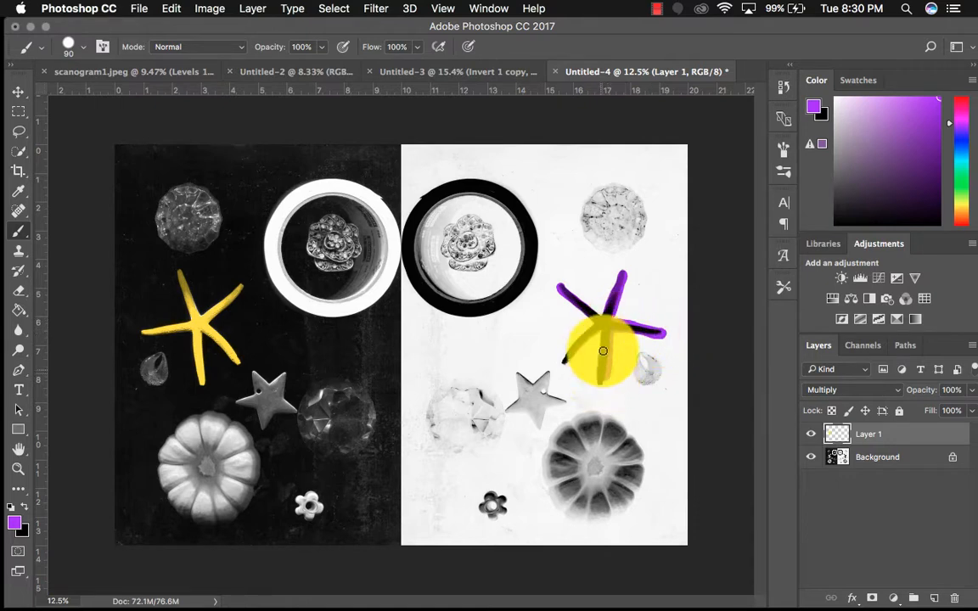
pyautogui.moveTo(593, 328); pyautogui.dragTo(569, 364)
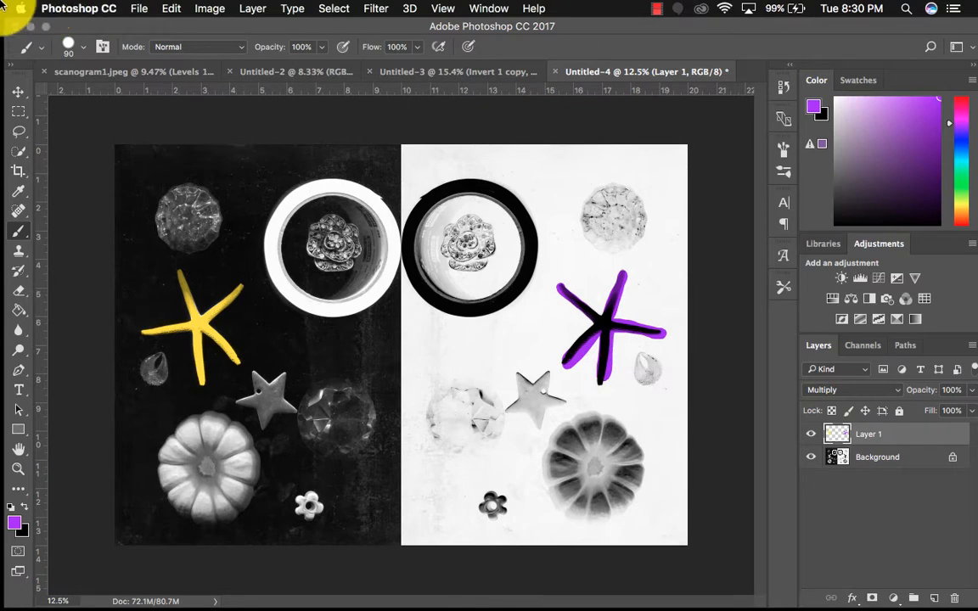
pyautogui.click(170, 9)
pyautogui.click(188, 27)
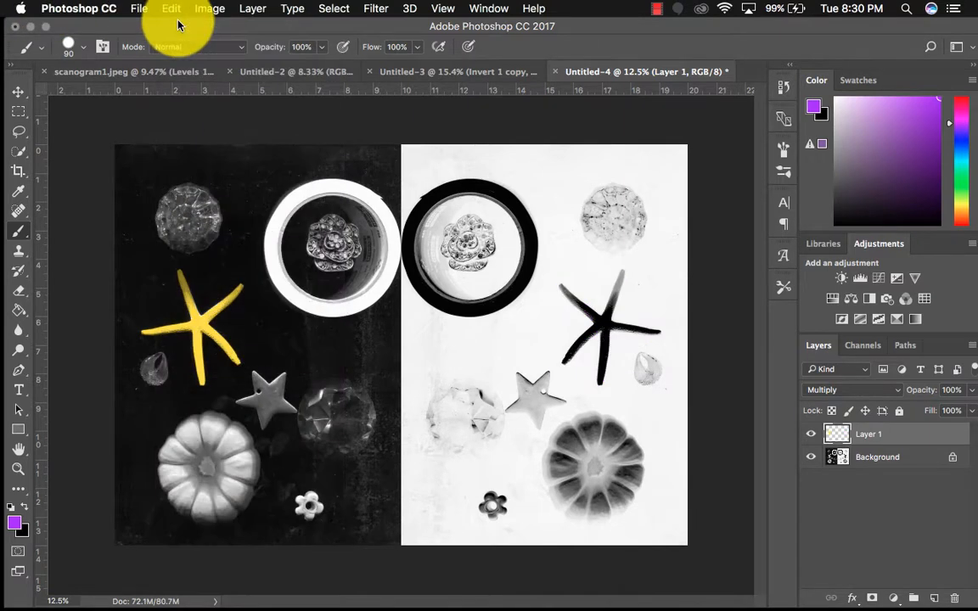
# Paint the starfish on the white half purple with the Brush tool on a new layer
pyautogui.click(935, 597)
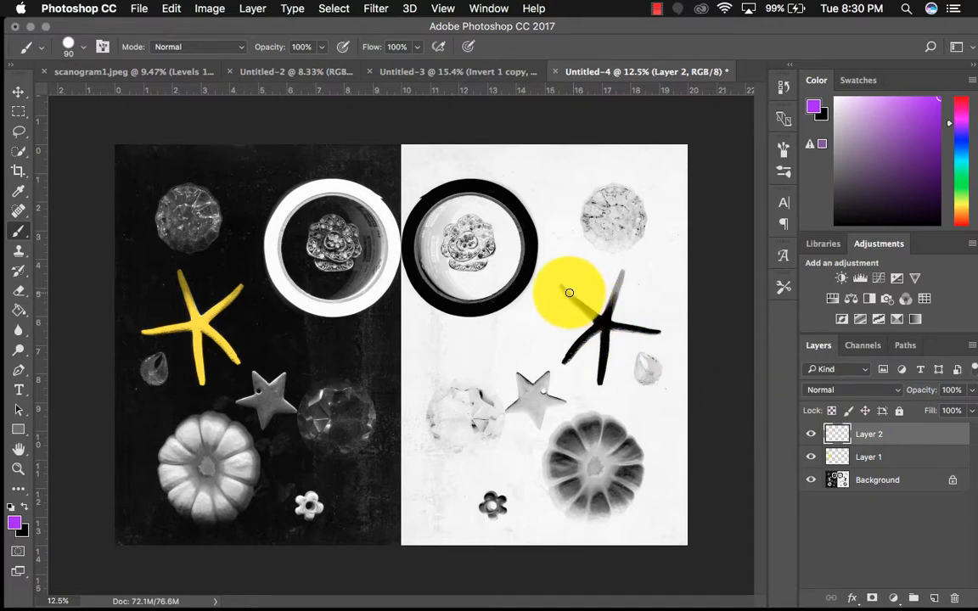
pyautogui.moveTo(559, 285)
pyautogui.mouseDown()
pyautogui.moveTo(594, 310)
pyautogui.moveTo(624, 274)
pyautogui.moveTo(636, 330)
pyautogui.moveTo(622, 324)
pyautogui.moveTo(603, 344)
pyautogui.moveTo(600, 371)
pyautogui.moveTo(610, 321)
pyautogui.moveTo(585, 323)
pyautogui.moveTo(561, 349)
pyautogui.moveTo(589, 317)
pyautogui.moveTo(559, 348)
pyautogui.mouseUp()
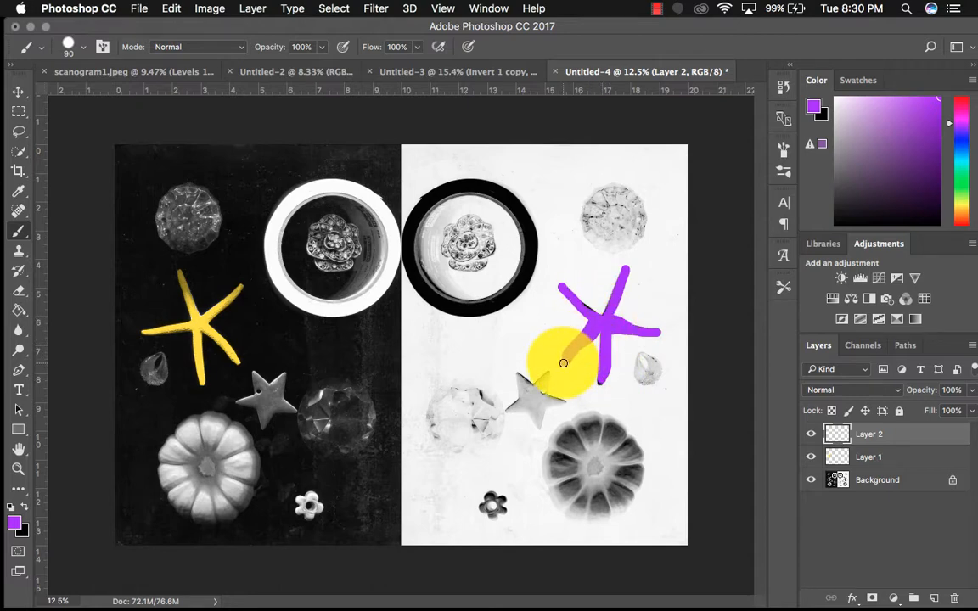
# Test the Darken and Multiply blend modes on the purple starfish layer and settle on Lighten
pyautogui.click(847, 391)
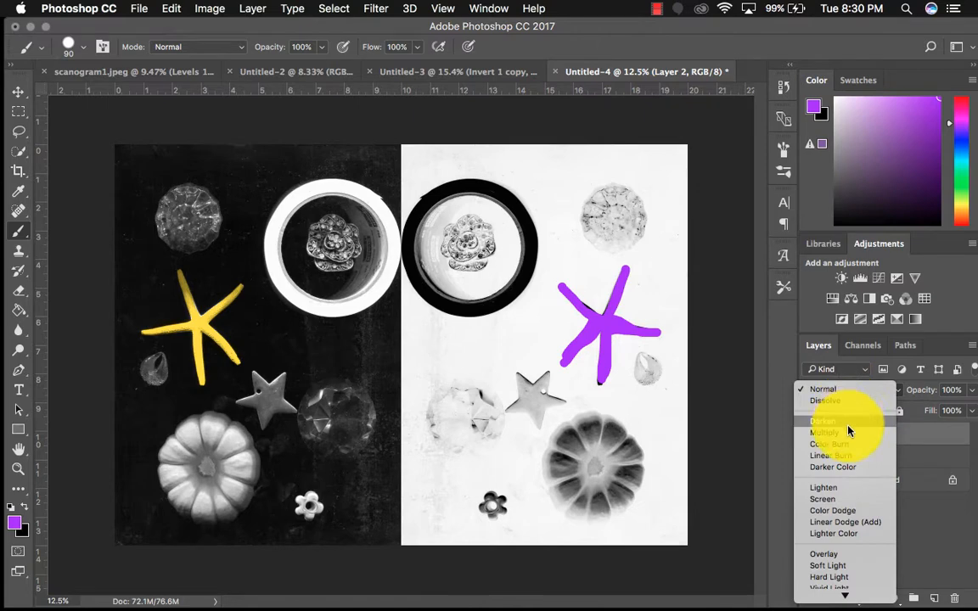
pyautogui.click(844, 414)
pyautogui.click(852, 391)
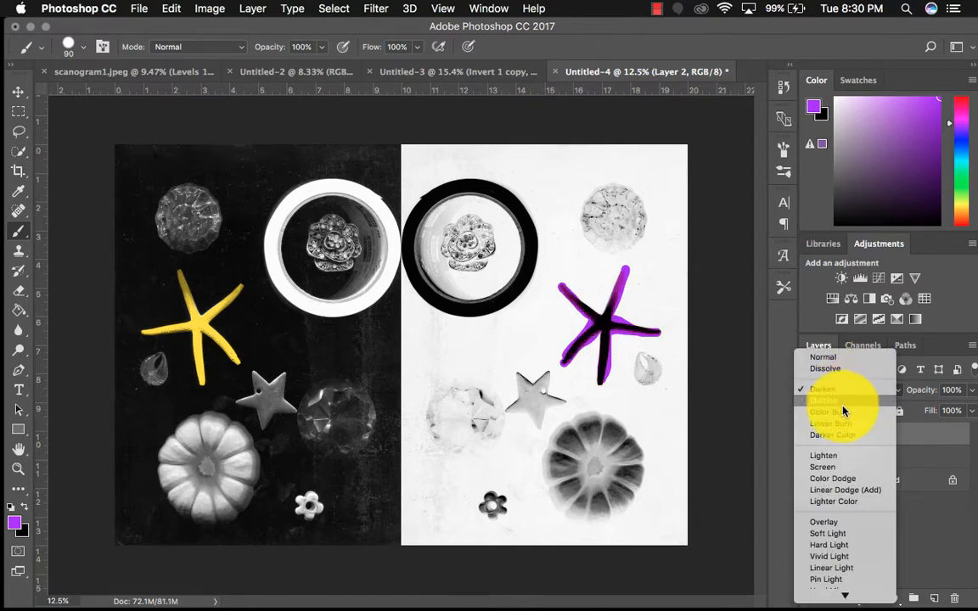
pyautogui.click(844, 400)
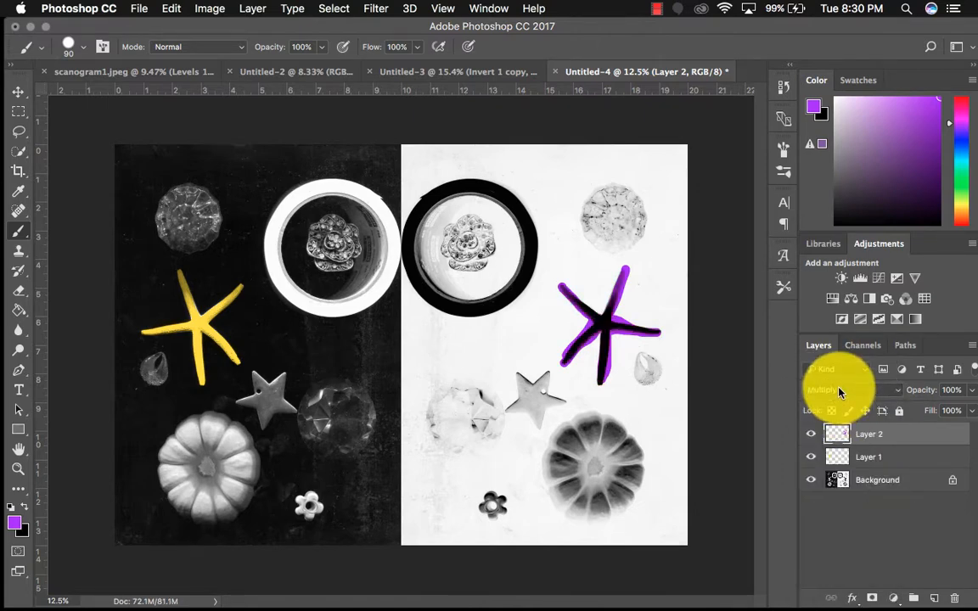
pyautogui.click(837, 390)
pyautogui.click(838, 444)
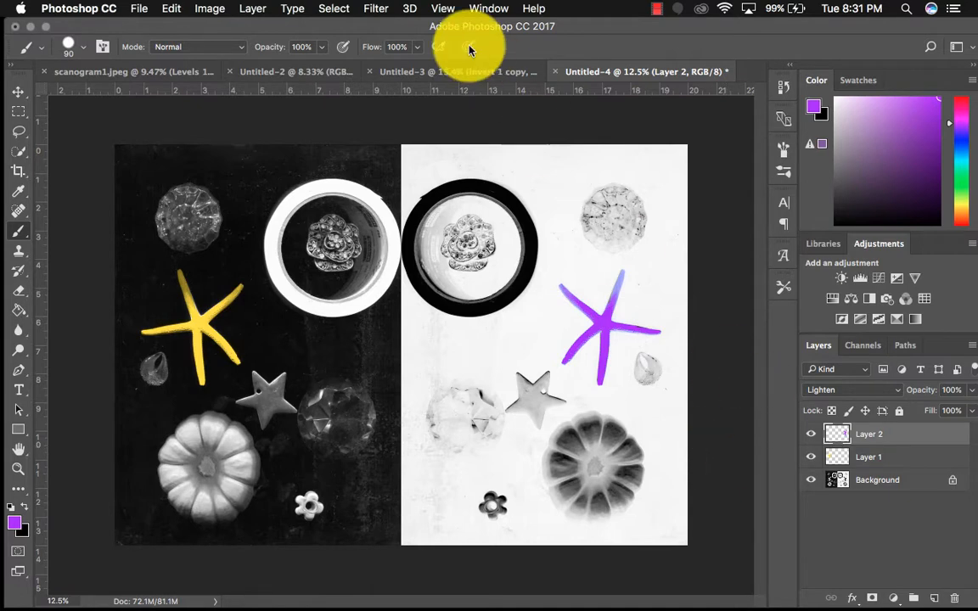
# Review the other open documents, including the blue duotone composition and the original scanogram1.jpeg
pyautogui.click(458, 72)
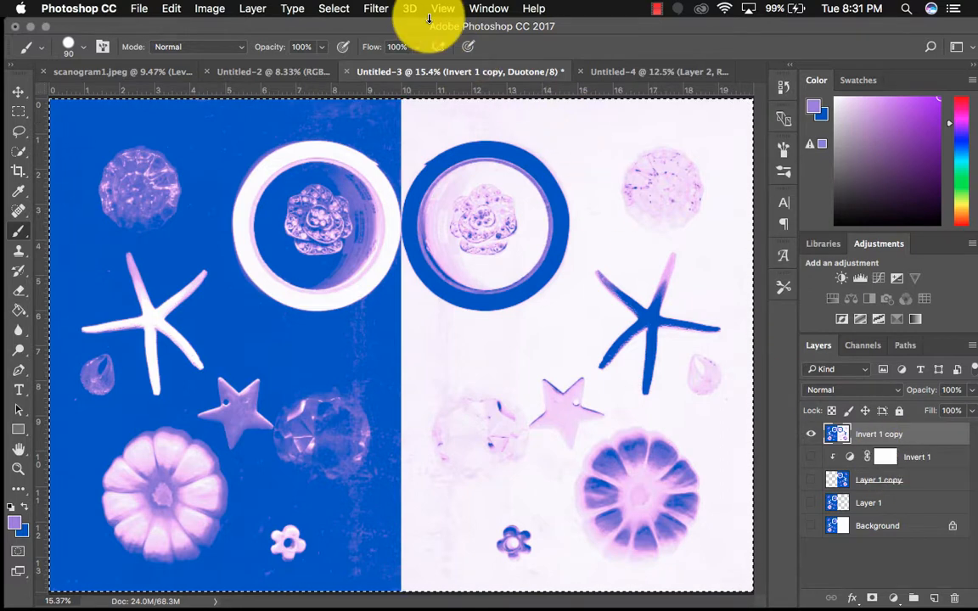
pyautogui.click(288, 71)
pyautogui.click(172, 72)
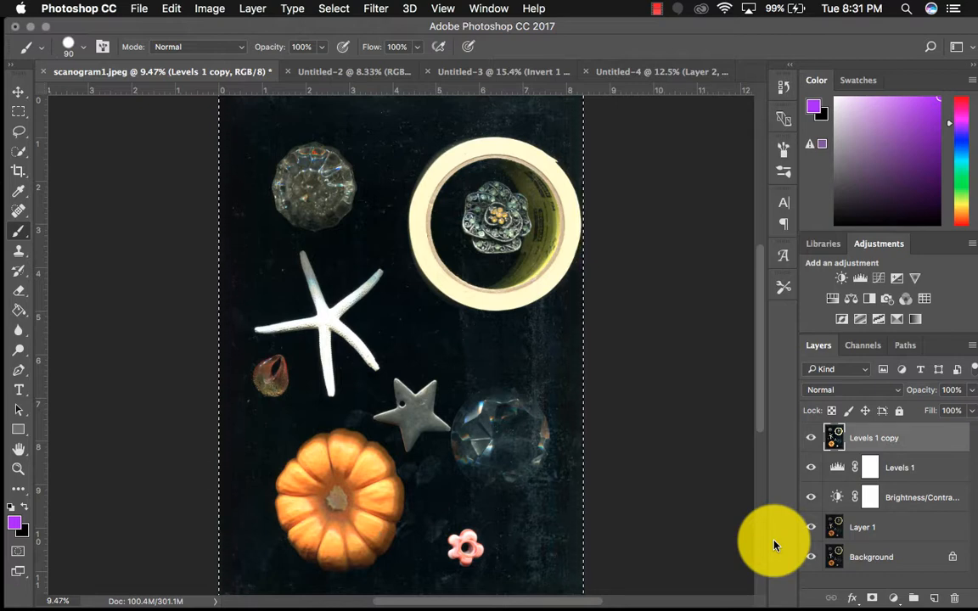
pyautogui.click(652, 10)
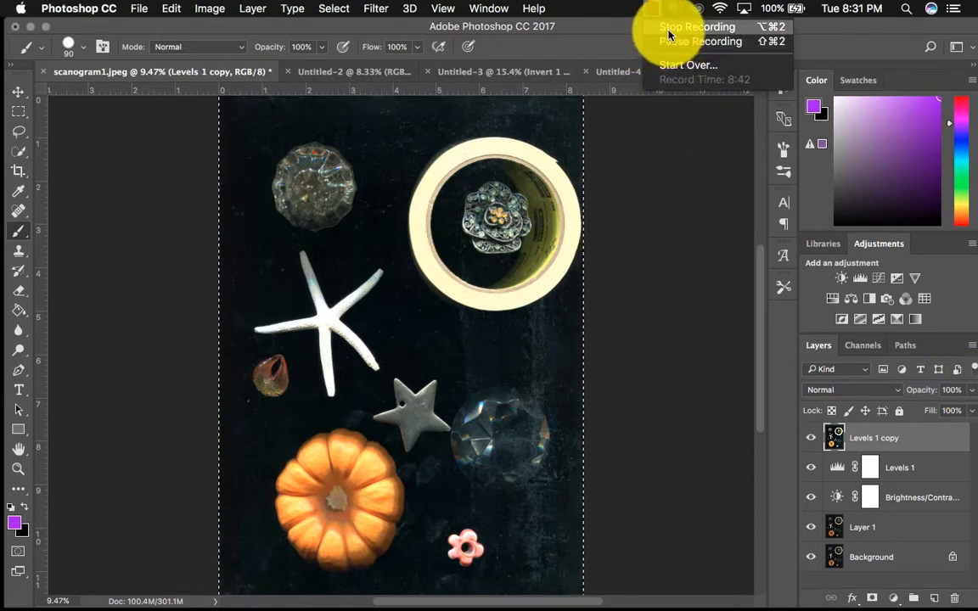
pyautogui.click(670, 30)
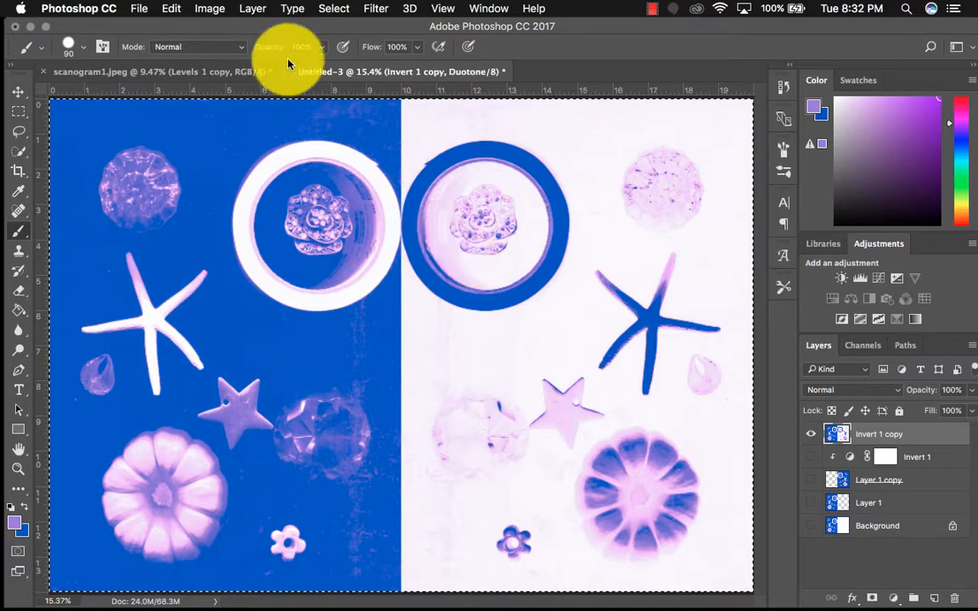
# Convert the blue and purple duotone document to RGB Color mode without merging its layers
pyautogui.click(211, 8)
pyautogui.moveTo(217, 27)
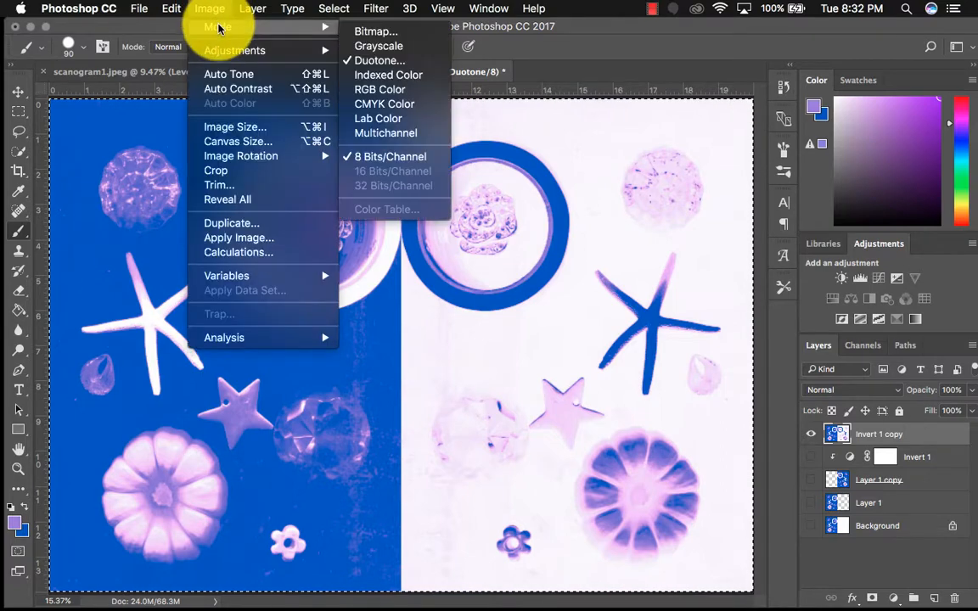
pyautogui.click(370, 92)
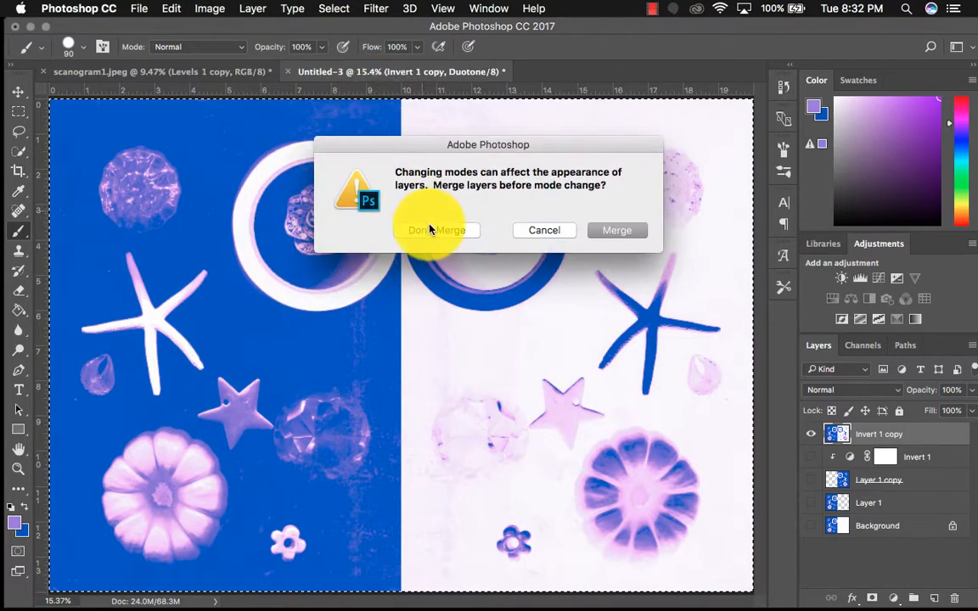
pyautogui.click(430, 234)
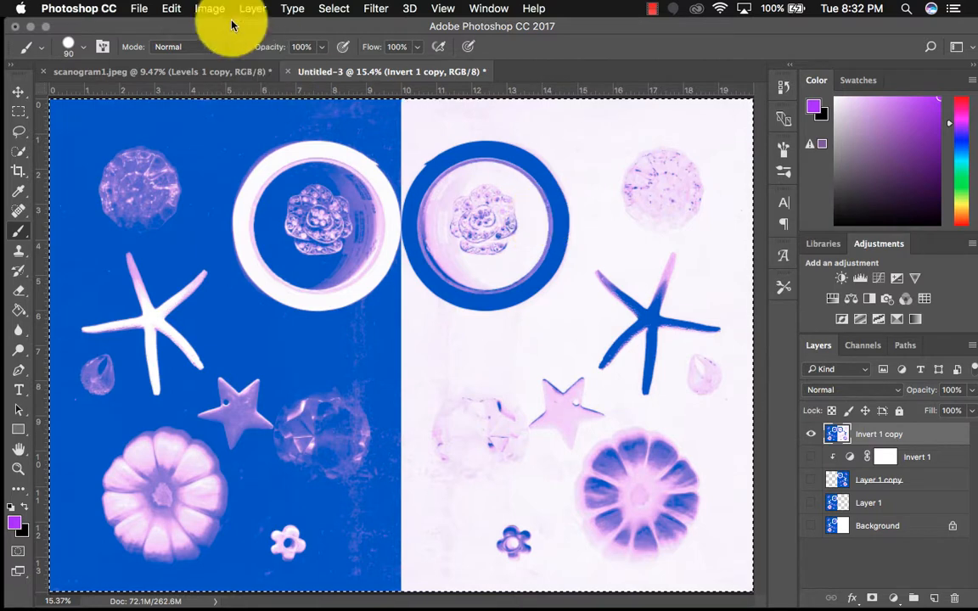
pyautogui.click(199, 8)
pyautogui.click(199, 8)
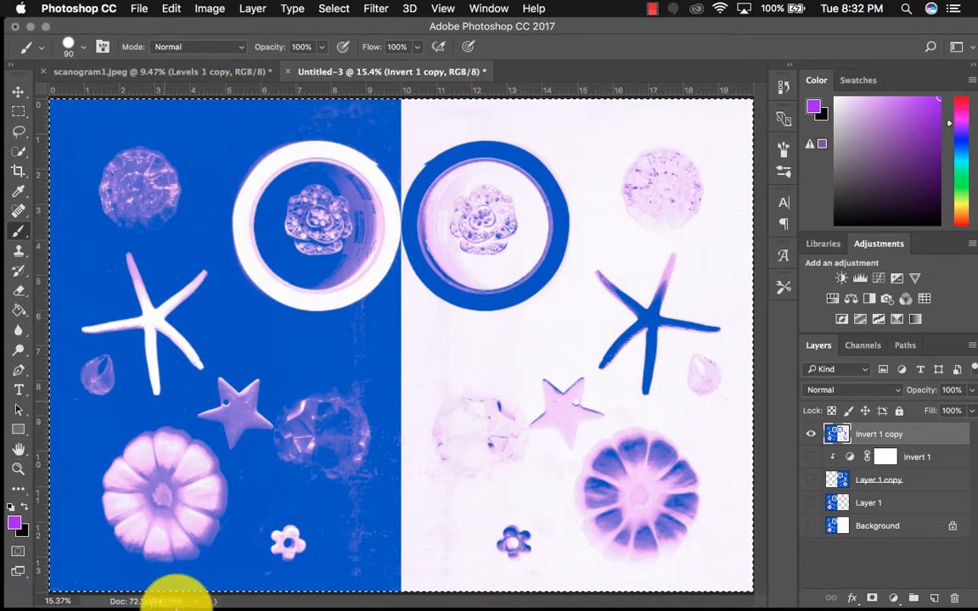
# Restore the minimized scanned butterfly.jpg document and move its window over the blue half of the composition
pyautogui.moveTo(191, 604)
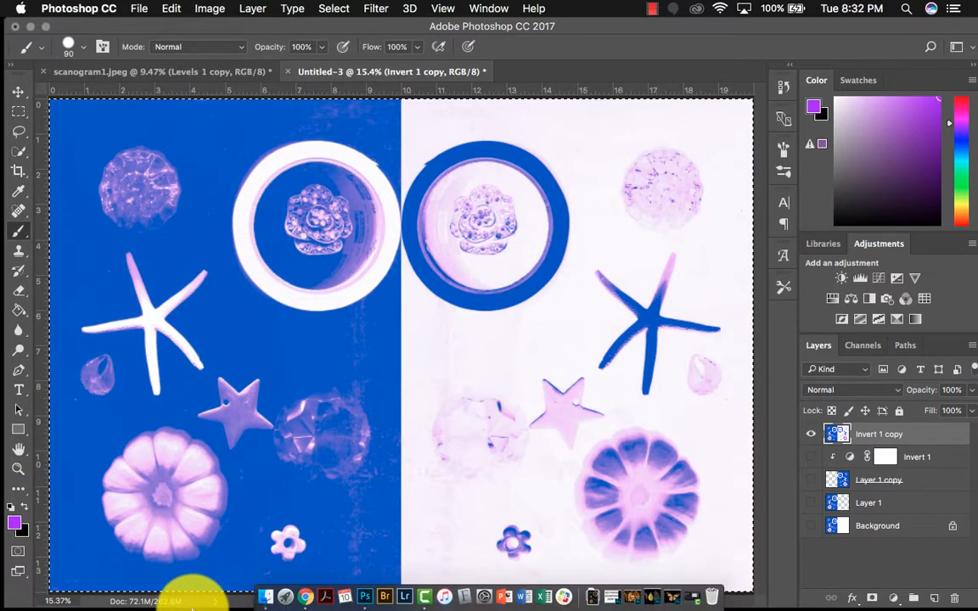
pyautogui.click(677, 594)
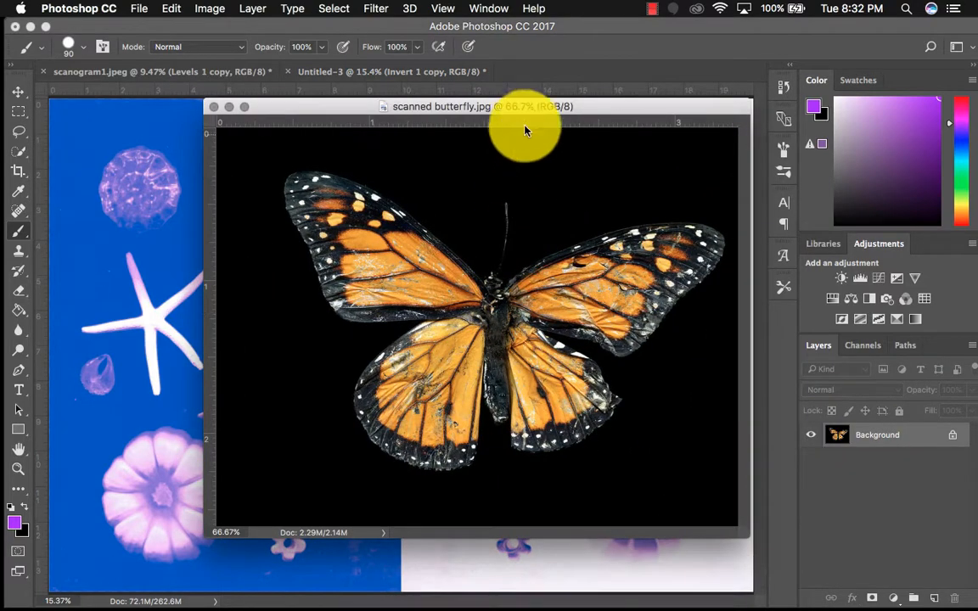
pyautogui.moveTo(511, 105); pyautogui.dragTo(422, 103)
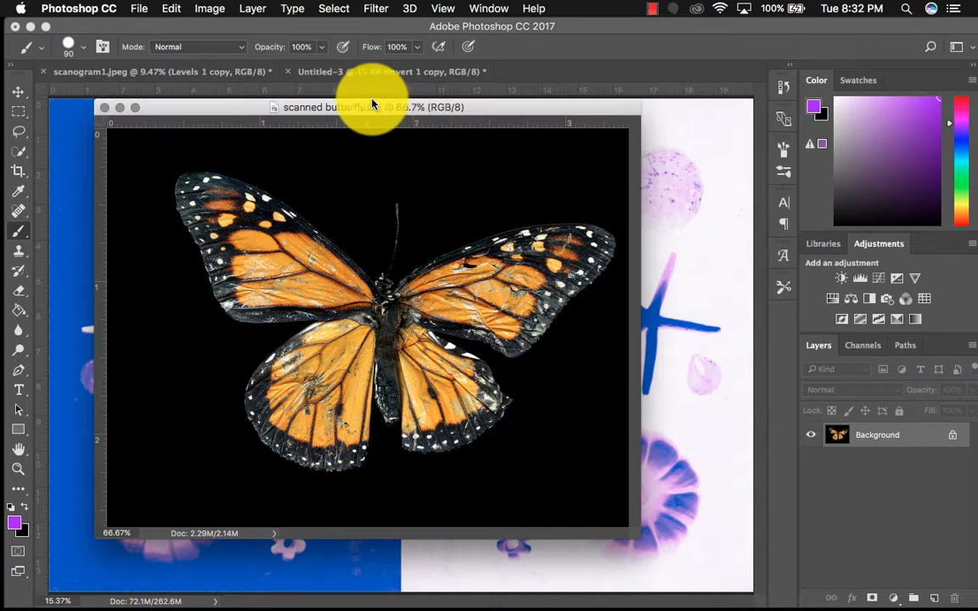
# Try a rough freehand Lasso selection around the butterfly's left wings and deselect it
pyautogui.click(20, 121)
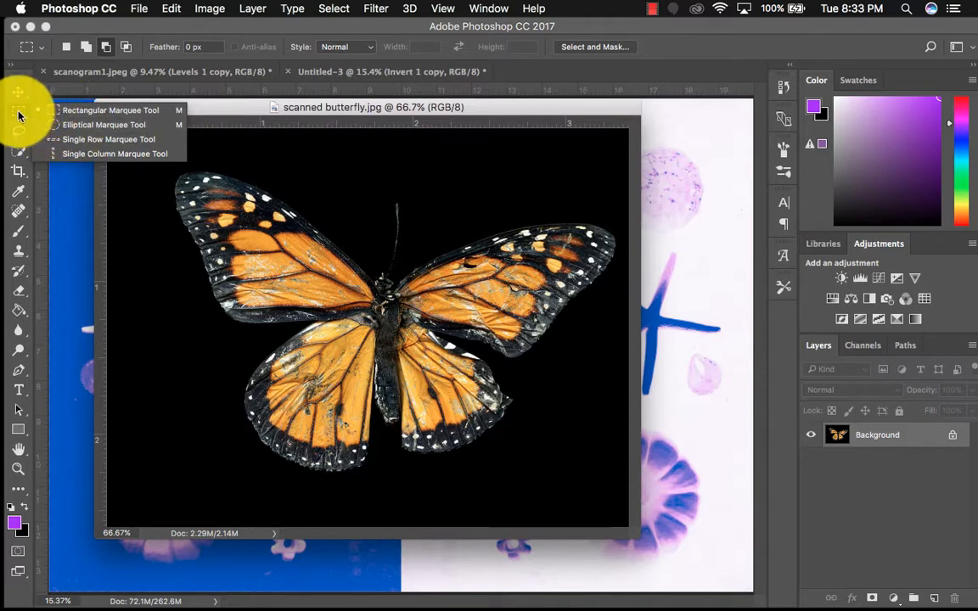
pyautogui.click(18, 136)
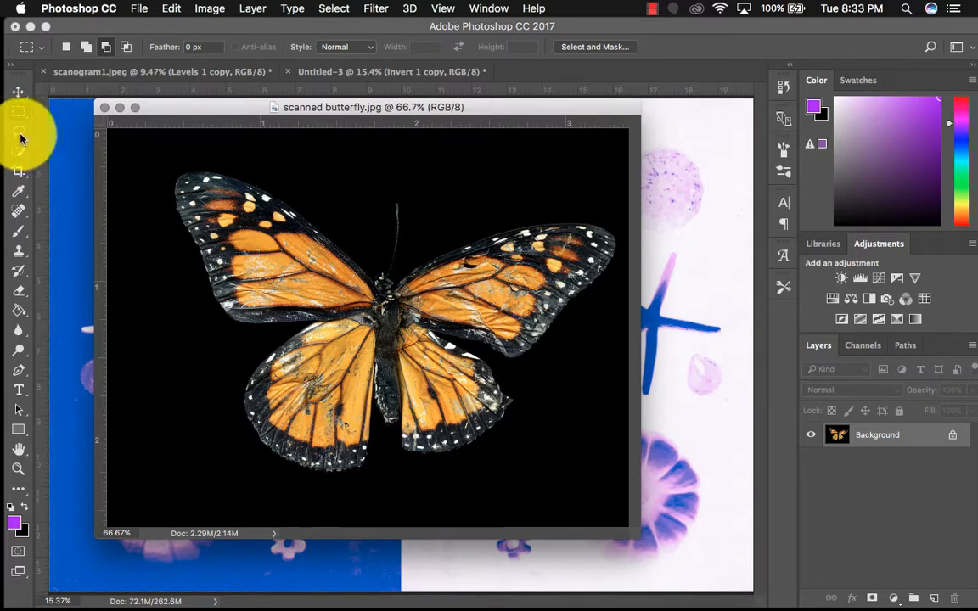
pyautogui.click(21, 138)
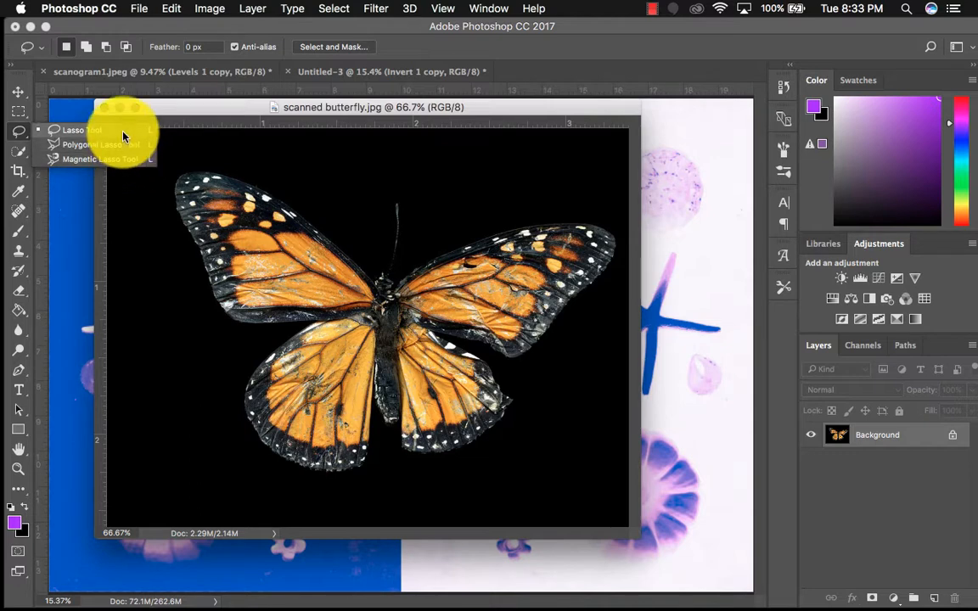
pyautogui.click(124, 136)
pyautogui.moveTo(281, 157)
pyautogui.mouseDown()
pyautogui.moveTo(197, 159)
pyautogui.moveTo(193, 296)
pyautogui.moveTo(240, 341)
pyautogui.moveTo(299, 448)
pyautogui.moveTo(418, 294)
pyautogui.moveTo(327, 252)
pyautogui.moveTo(280, 159)
pyautogui.mouseUp()
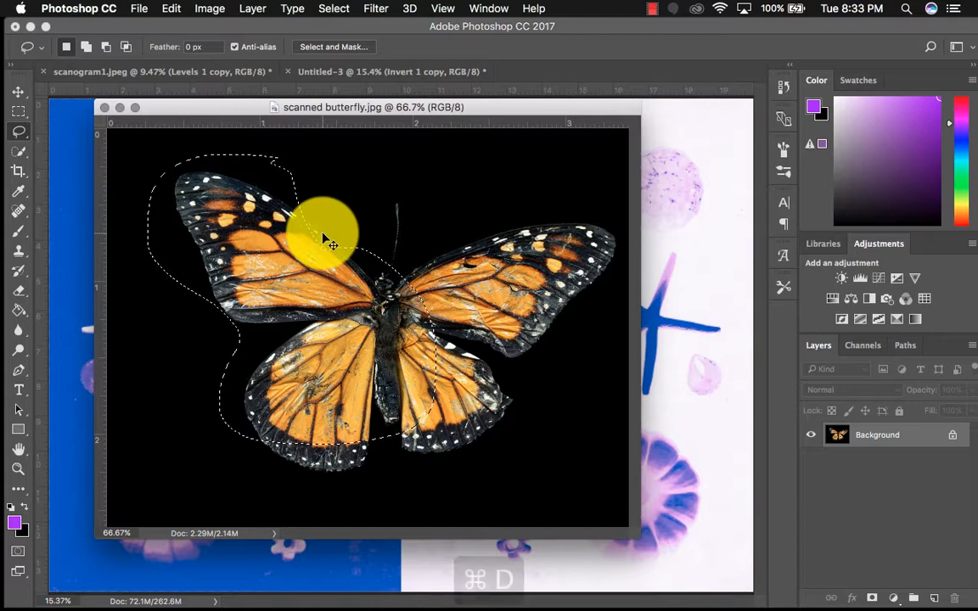
pyautogui.press('super+d')
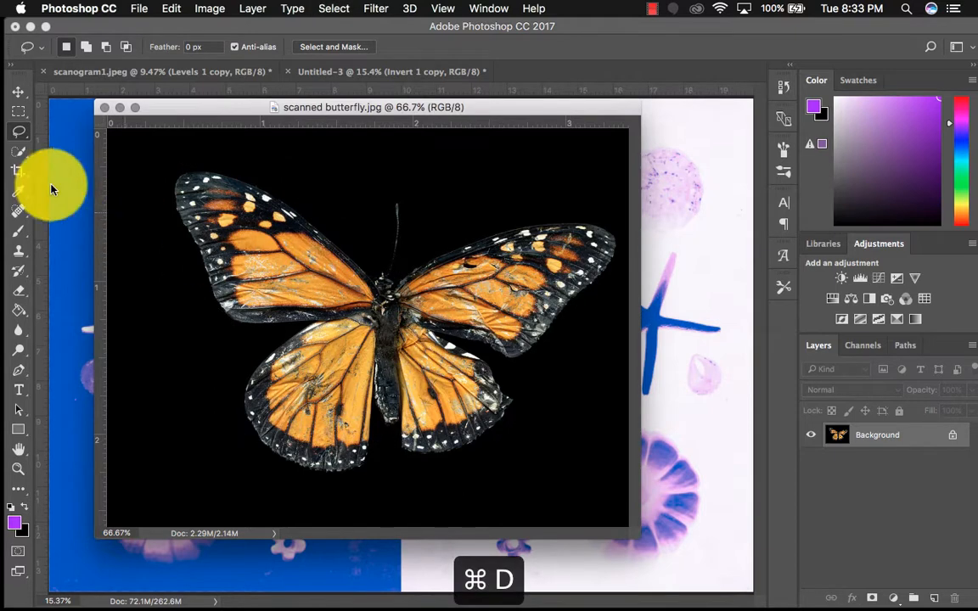
# Activate the Quick Selection Tool and examine its brush size, hardness and spacing options
pyautogui.click(18, 151)
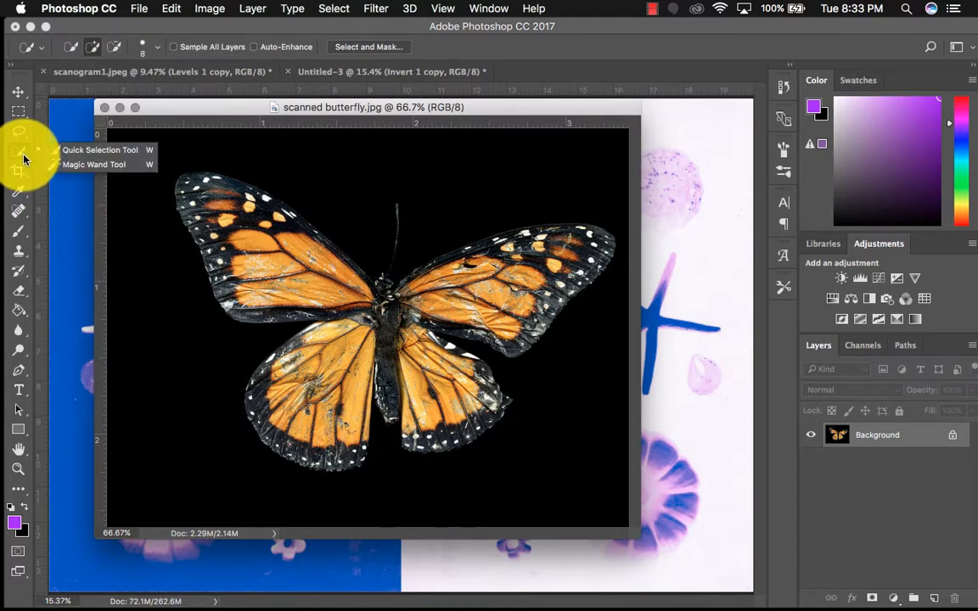
pyautogui.click(89, 152)
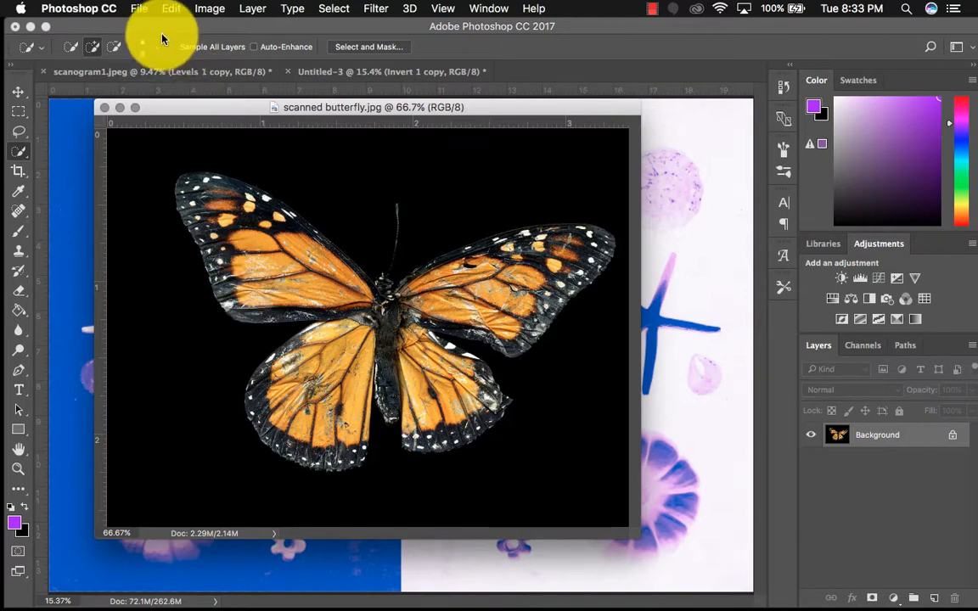
pyautogui.click(155, 54)
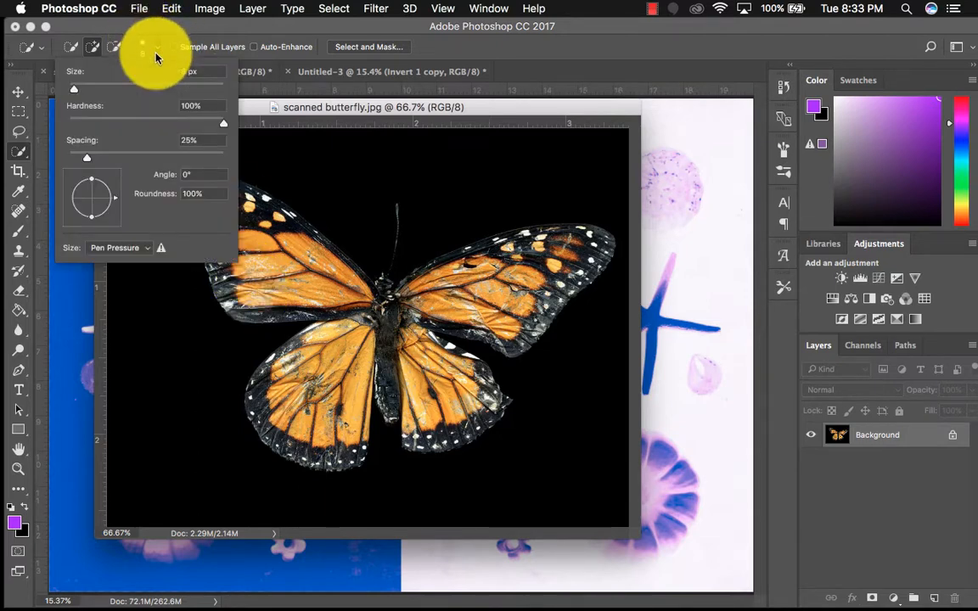
pyautogui.click(155, 54)
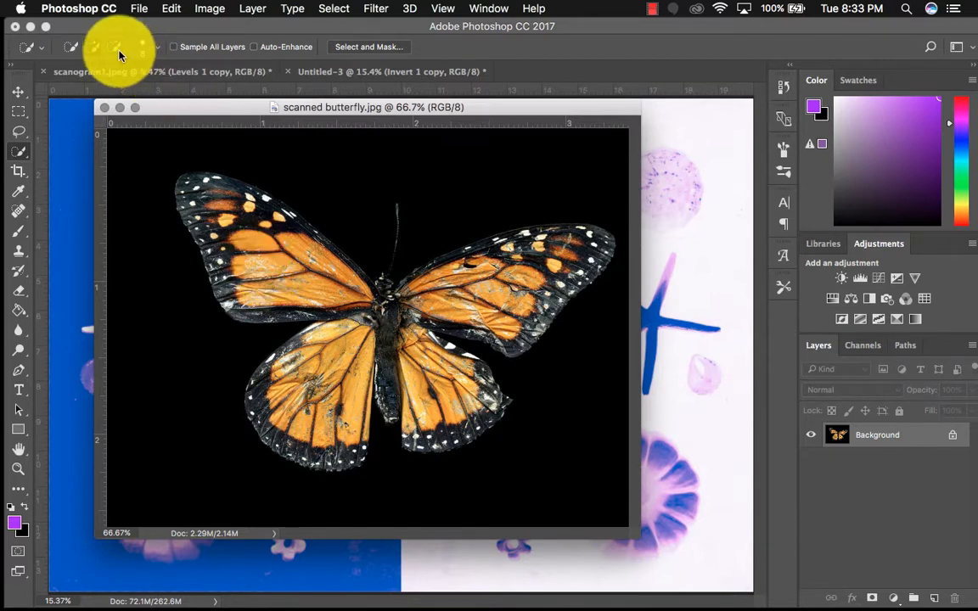
# Select the black background around the butterfly with the Magic Wand Tool
pyautogui.click(19, 150)
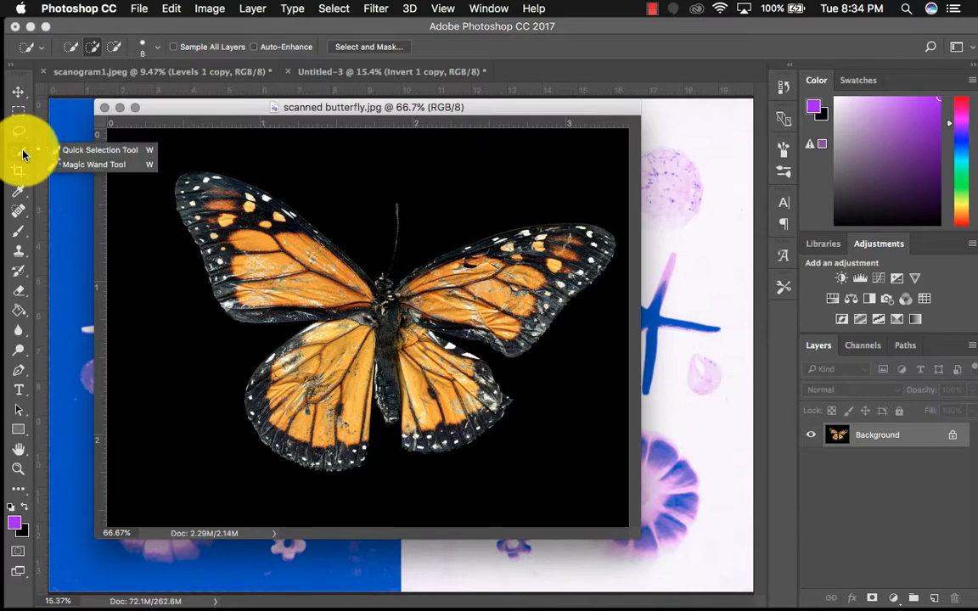
pyautogui.click(77, 164)
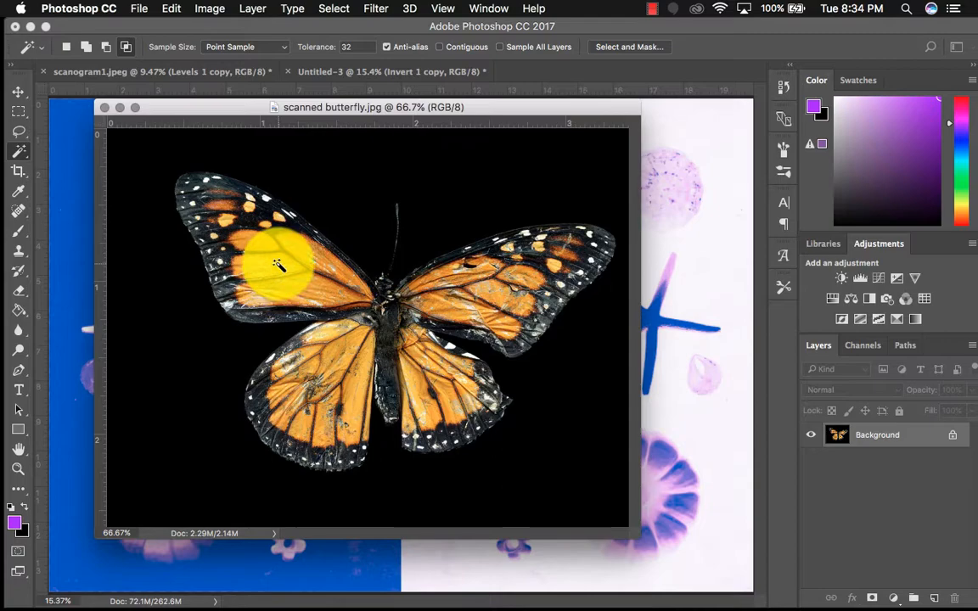
pyautogui.click(178, 346)
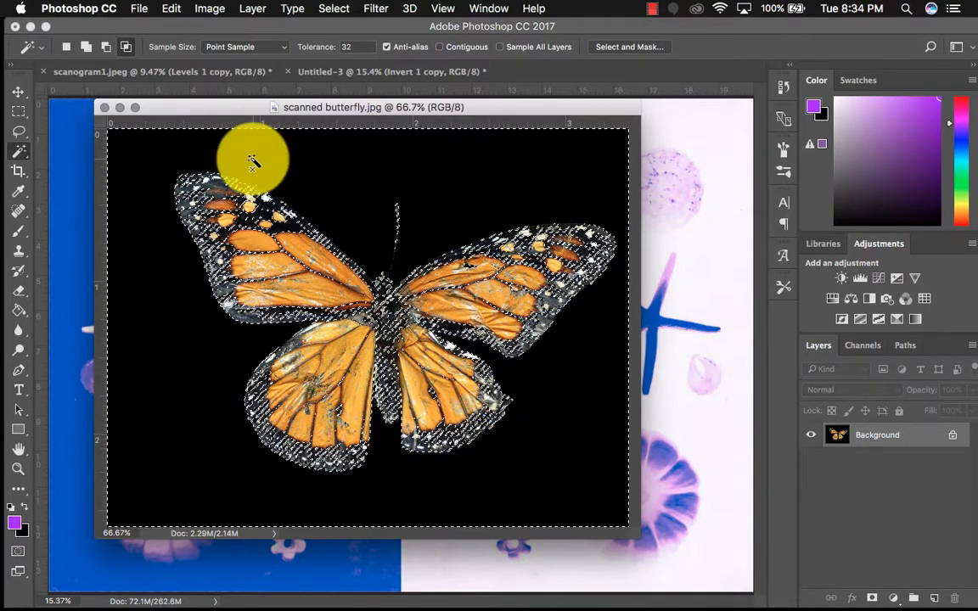
# Discard the Magic Wand selection and select the butterfly's wings and body with the Quick Selection Tool, refining the edges
pyautogui.click(20, 154)
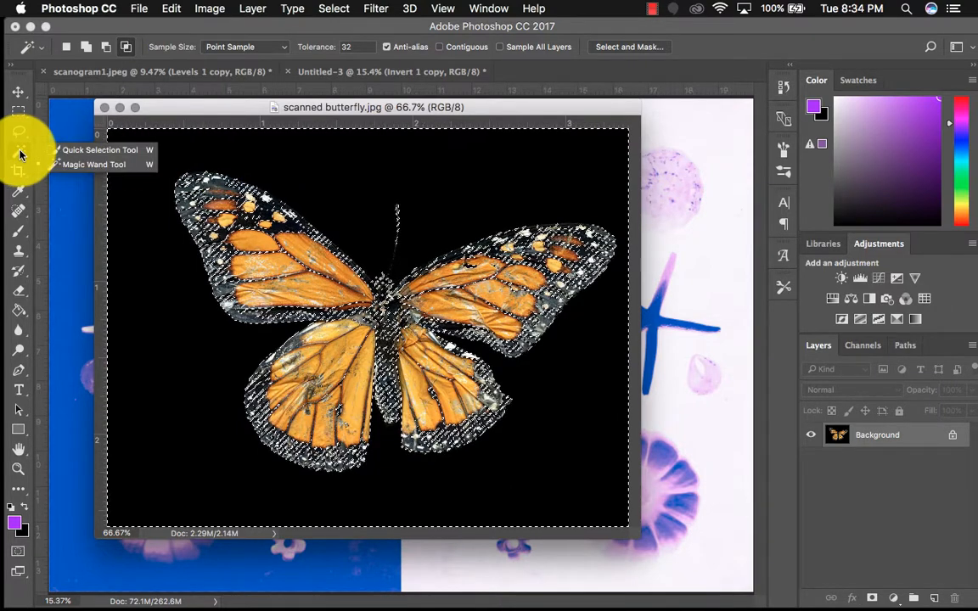
pyautogui.click(63, 151)
pyautogui.press('super+d')
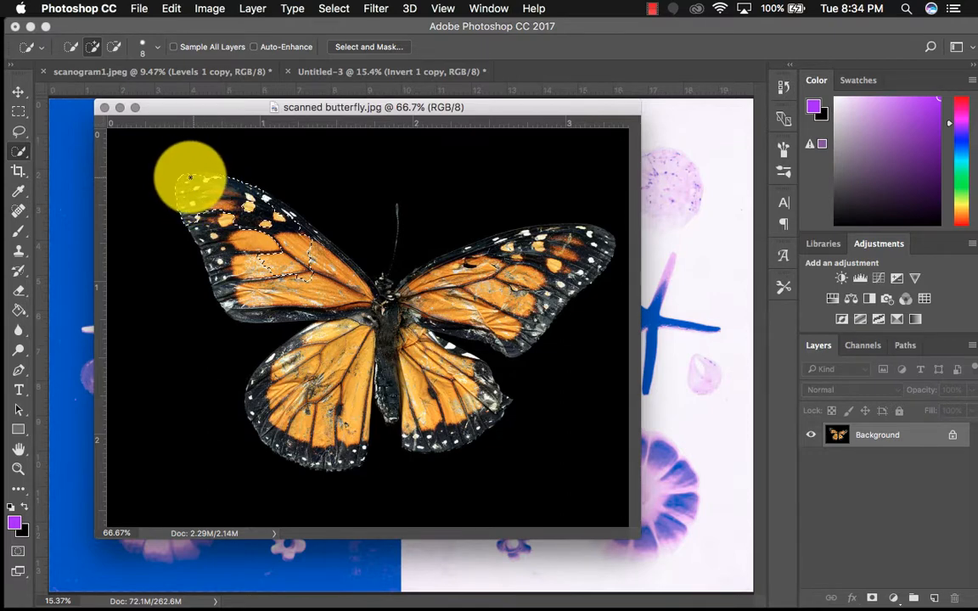
pyautogui.moveTo(186, 178)
pyautogui.mouseDown()
pyautogui.moveTo(236, 299)
pyautogui.moveTo(269, 312)
pyautogui.moveTo(343, 312)
pyautogui.moveTo(294, 318)
pyautogui.moveTo(358, 324)
pyautogui.moveTo(301, 348)
pyautogui.moveTo(257, 389)
pyautogui.moveTo(264, 416)
pyautogui.moveTo(298, 445)
pyautogui.moveTo(335, 456)
pyautogui.moveTo(356, 450)
pyautogui.moveTo(364, 425)
pyautogui.moveTo(371, 339)
pyautogui.moveTo(319, 363)
pyautogui.moveTo(290, 404)
pyautogui.moveTo(320, 425)
pyautogui.moveTo(367, 306)
pyautogui.moveTo(338, 277)
pyautogui.moveTo(361, 291)
pyautogui.moveTo(349, 262)
pyautogui.moveTo(244, 191)
pyautogui.moveTo(268, 197)
pyautogui.moveTo(262, 225)
pyautogui.moveTo(242, 190)
pyautogui.moveTo(343, 265)
pyautogui.mouseUp()
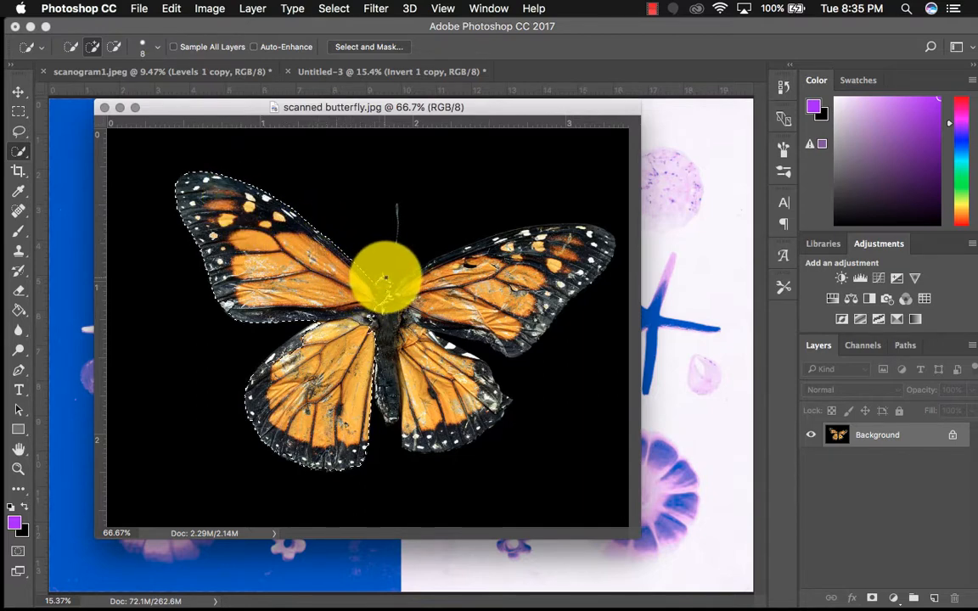
pyautogui.moveTo(441, 266)
pyautogui.mouseDown()
pyautogui.moveTo(399, 293)
pyautogui.moveTo(431, 265)
pyautogui.moveTo(478, 247)
pyautogui.moveTo(542, 231)
pyautogui.moveTo(589, 234)
pyautogui.moveTo(537, 235)
pyautogui.moveTo(561, 229)
pyautogui.moveTo(548, 228)
pyautogui.moveTo(538, 232)
pyautogui.moveTo(591, 230)
pyautogui.moveTo(591, 262)
pyautogui.mouseUp()
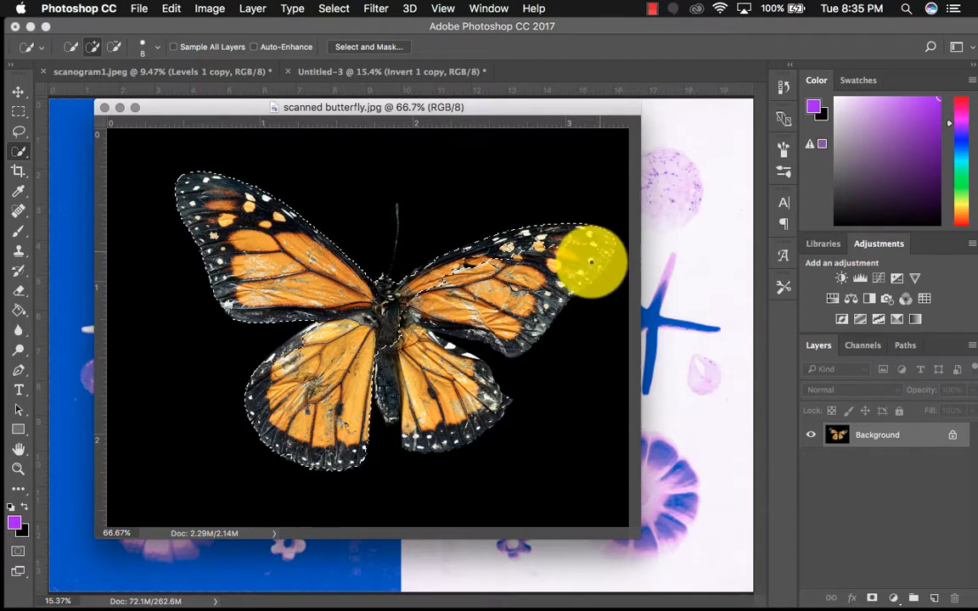
pyautogui.moveTo(553, 303)
pyautogui.mouseDown()
pyautogui.moveTo(512, 351)
pyautogui.moveTo(452, 330)
pyautogui.moveTo(435, 343)
pyautogui.moveTo(499, 407)
pyautogui.moveTo(421, 445)
pyautogui.mouseUp()
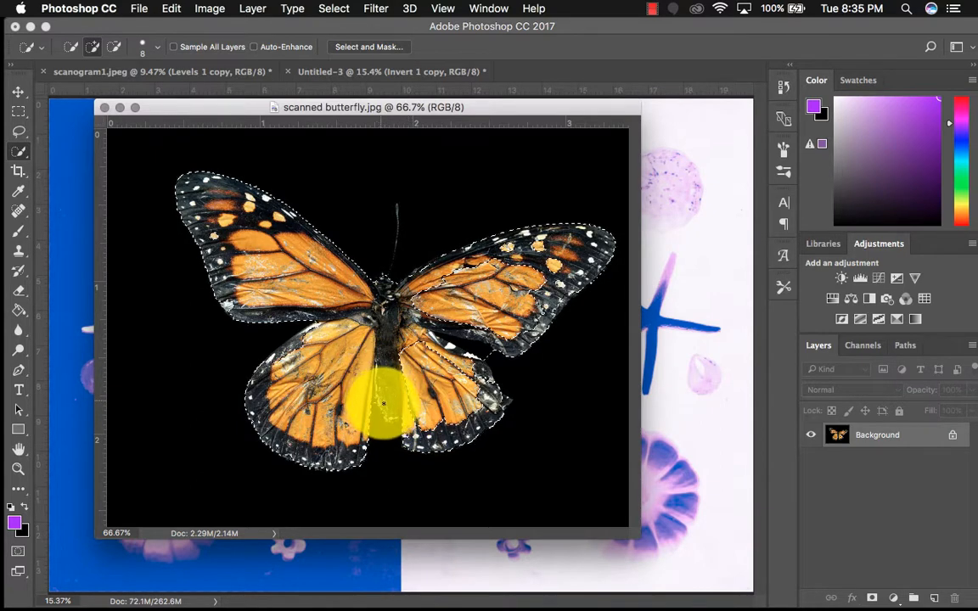
pyautogui.moveTo(411, 416)
pyautogui.mouseDown()
pyautogui.moveTo(408, 360)
pyautogui.moveTo(487, 397)
pyautogui.moveTo(471, 414)
pyautogui.moveTo(505, 400)
pyautogui.moveTo(481, 384)
pyautogui.moveTo(477, 363)
pyautogui.moveTo(497, 384)
pyautogui.mouseUp()
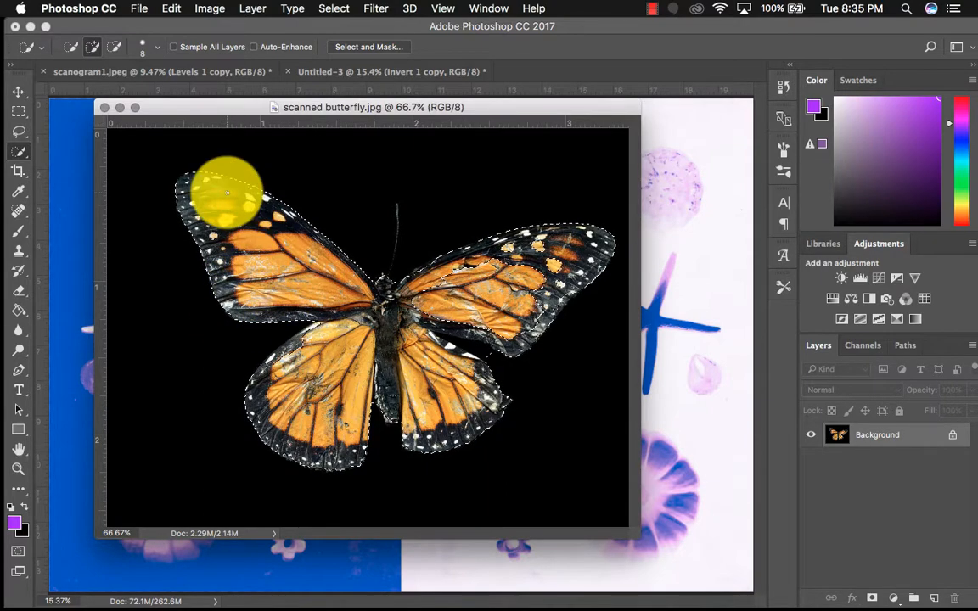
pyautogui.click(114, 47)
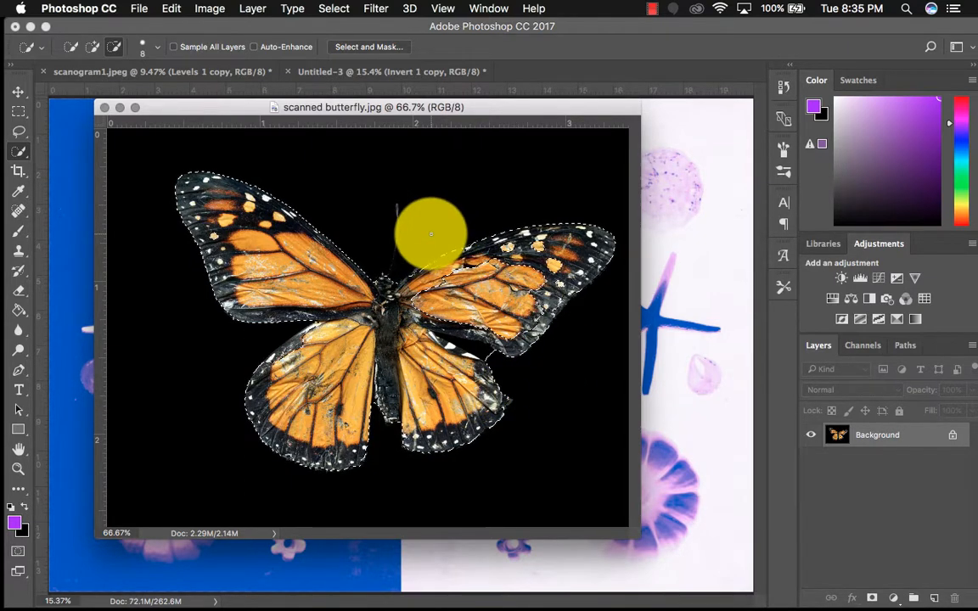
pyautogui.click(94, 48)
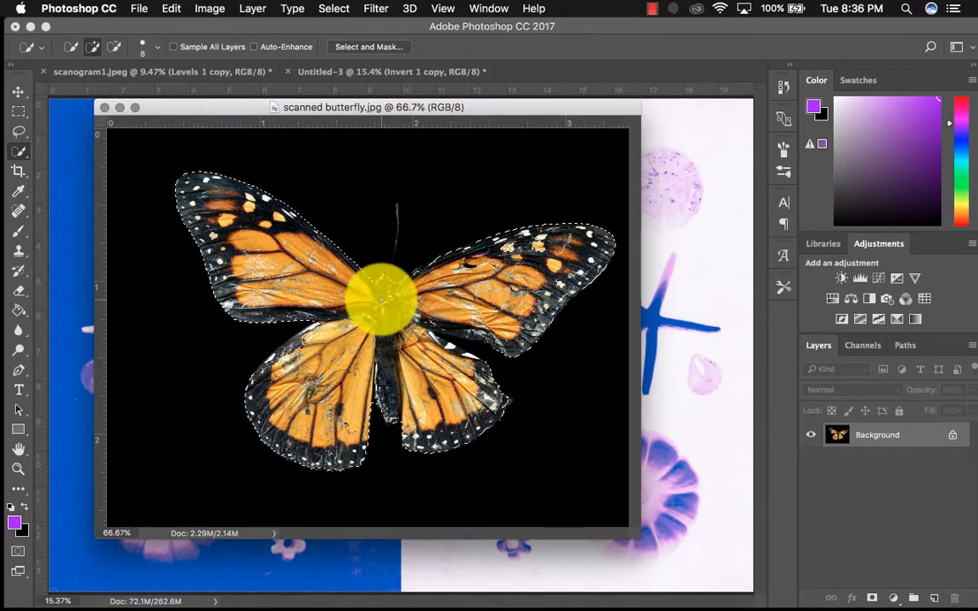
# Copy the selected butterfly and paste it into the Untitled-3 composition
pyautogui.press('super+c')
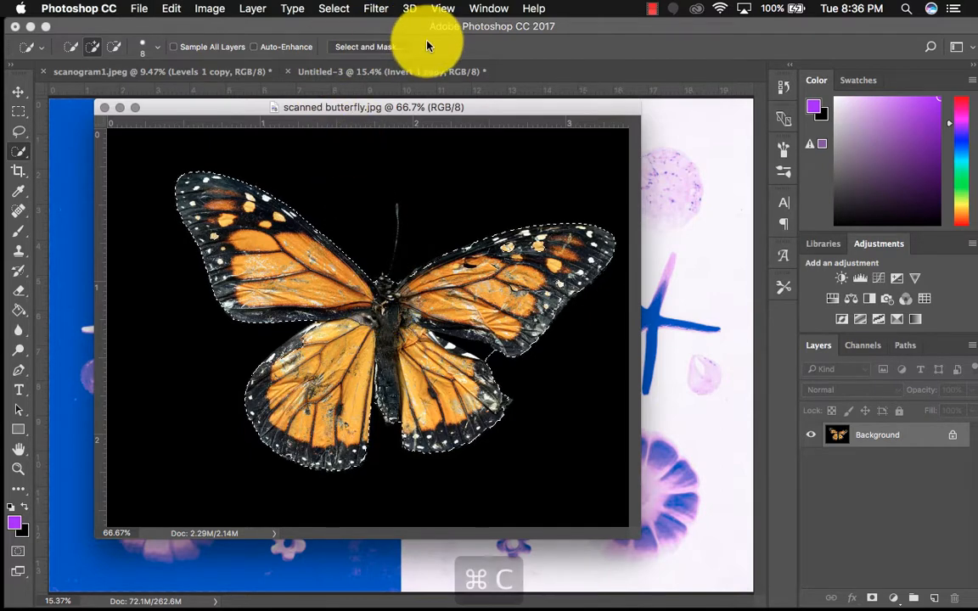
pyautogui.click(390, 71)
pyautogui.press('super+v')
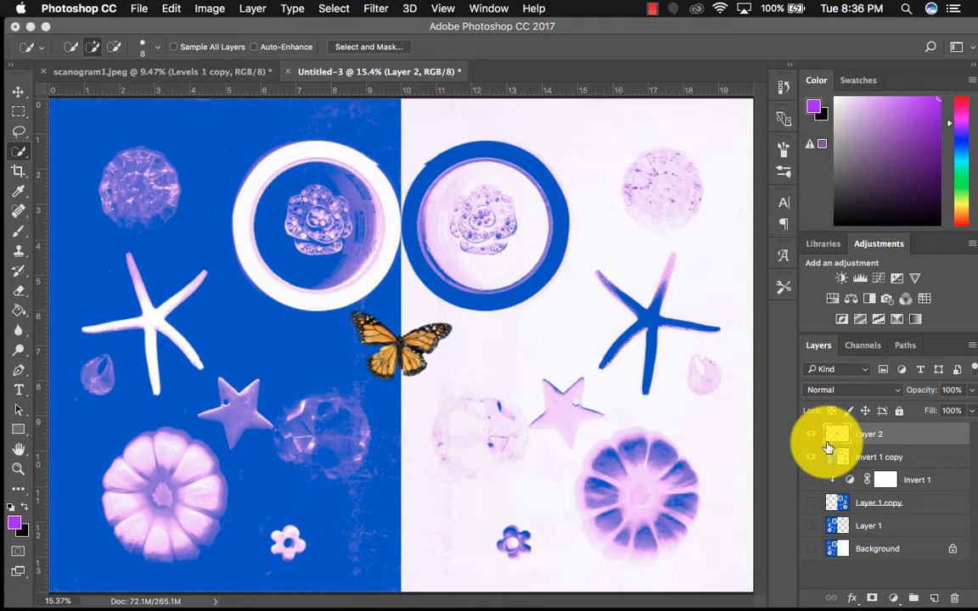
# Scale the pasted butterfly up proportionally to about 392% and apply the transform
pyautogui.click(169, 8)
pyautogui.moveTo(251, 352)
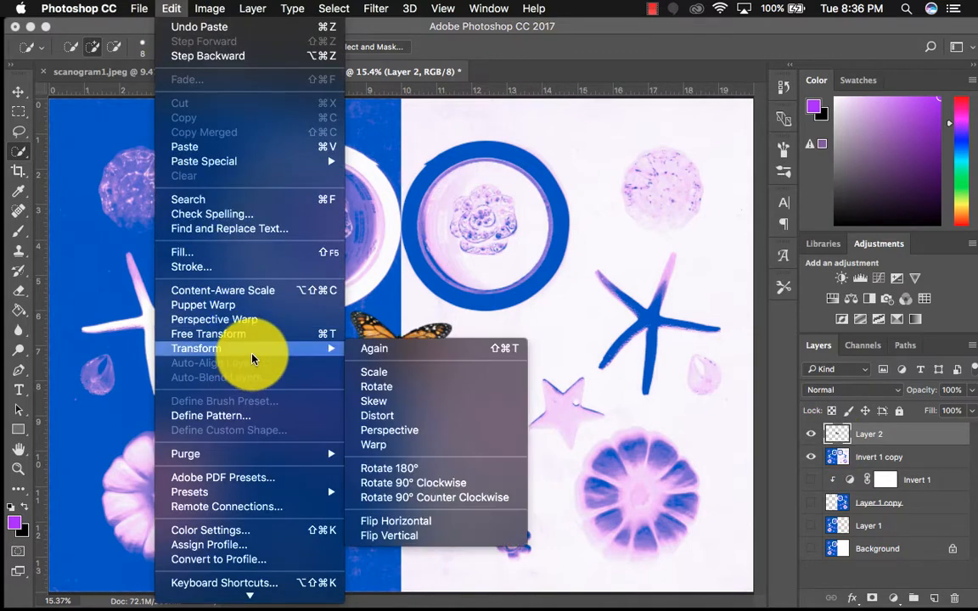
pyautogui.click(386, 372)
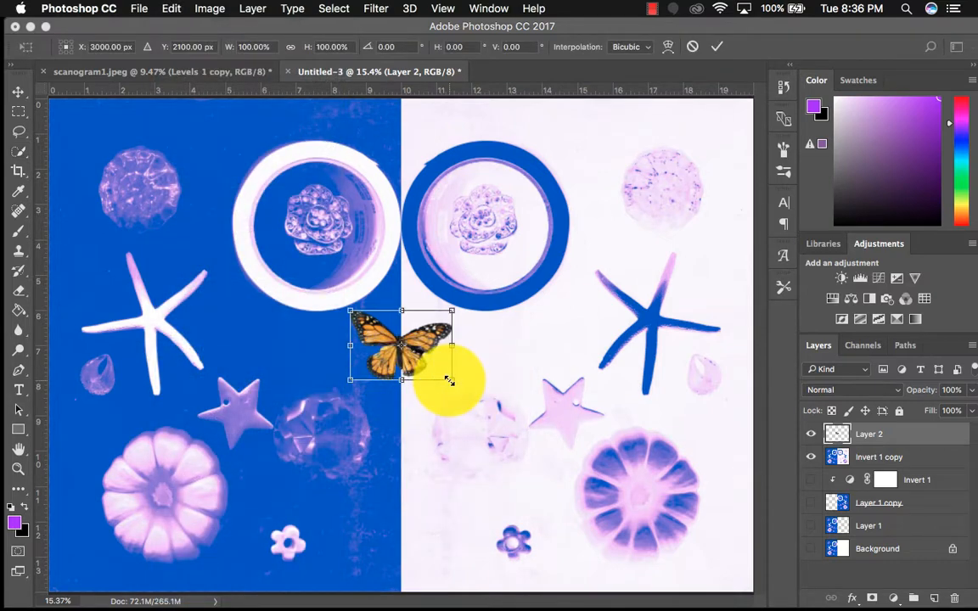
pyautogui.moveTo(454, 378); pyautogui.dragTo(720, 585)
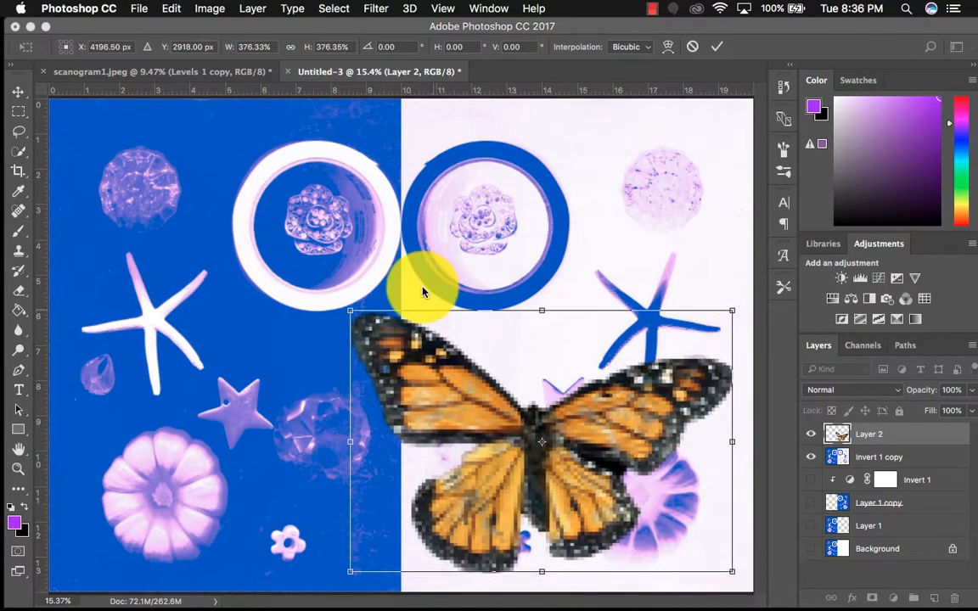
pyautogui.moveTo(350, 311); pyautogui.dragTo(319, 329)
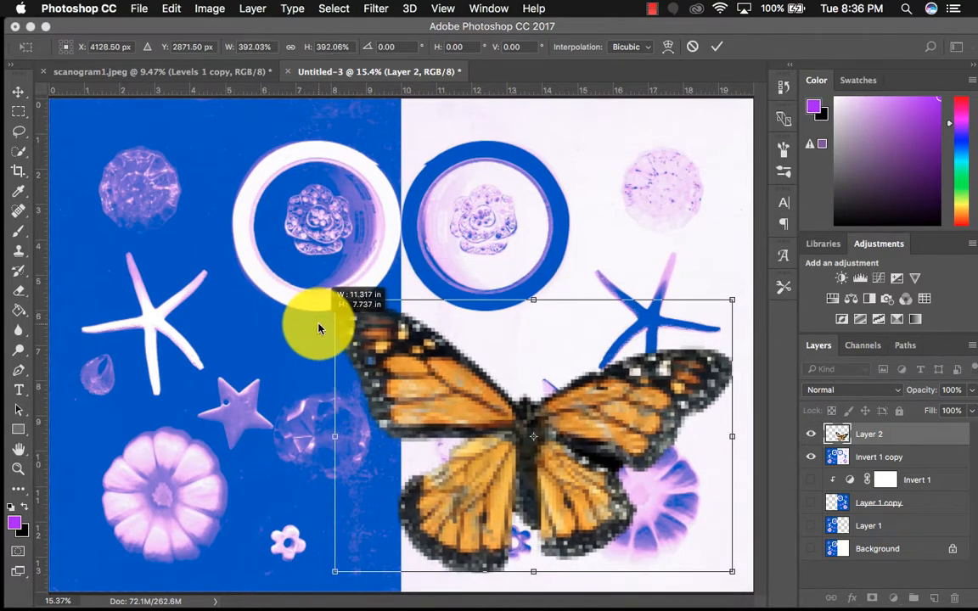
pyautogui.click(716, 46)
pyautogui.press('w')
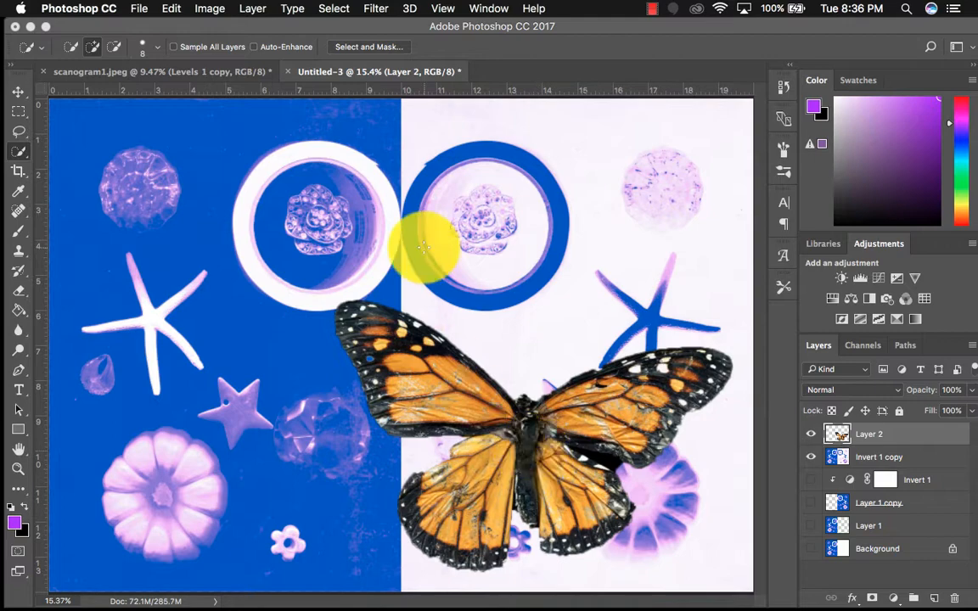
# Try scaling the butterfly out of proportion to about 162% width and 46% height, and cancel the transform
pyautogui.click(168, 8)
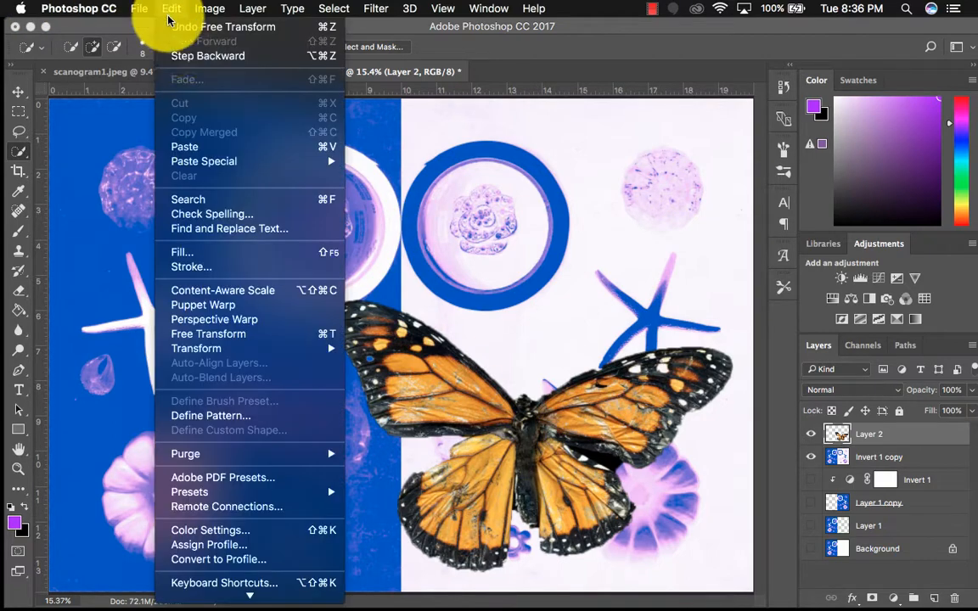
pyautogui.moveTo(213, 360)
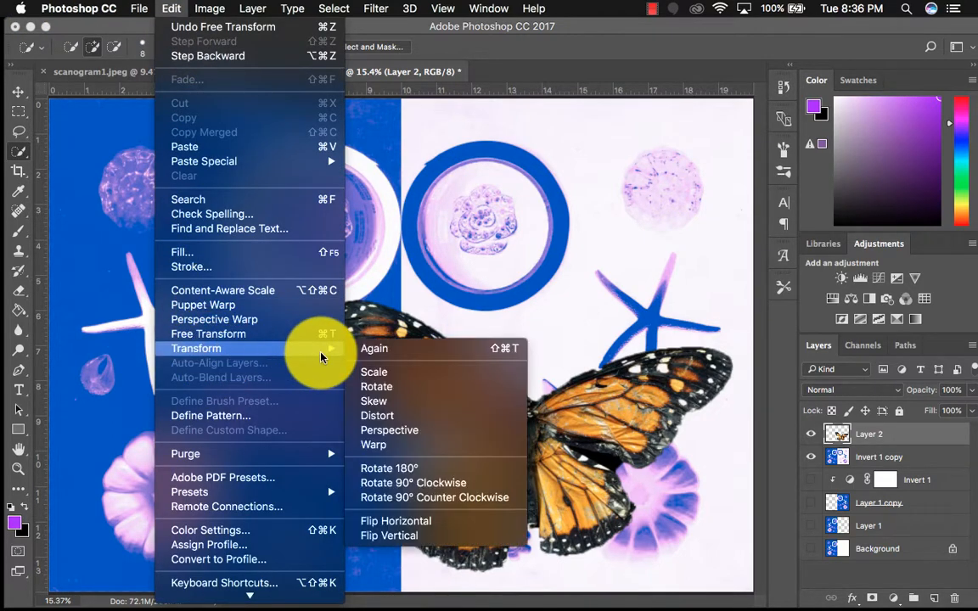
pyautogui.click(378, 371)
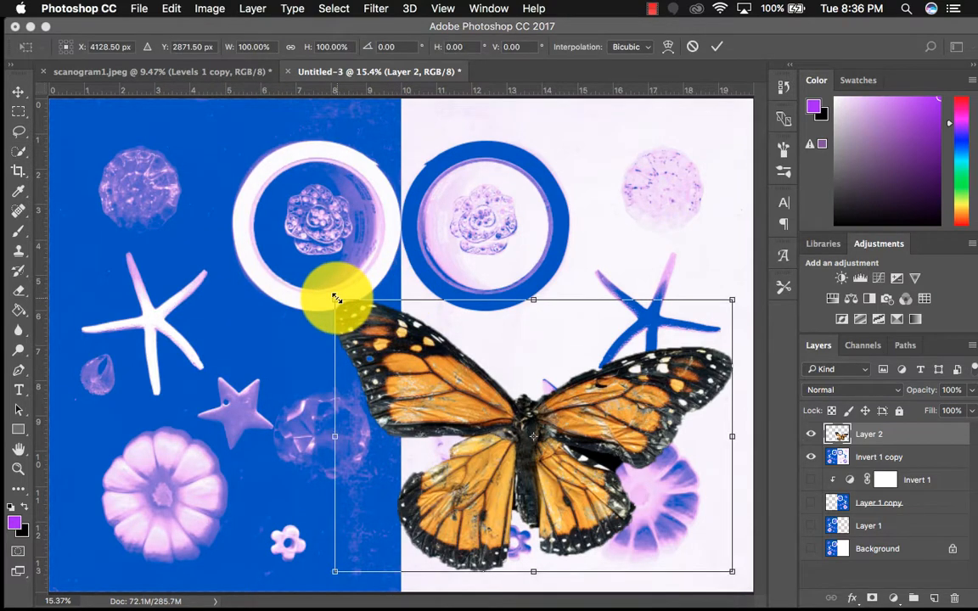
pyautogui.moveTo(335, 298); pyautogui.dragTo(88, 448)
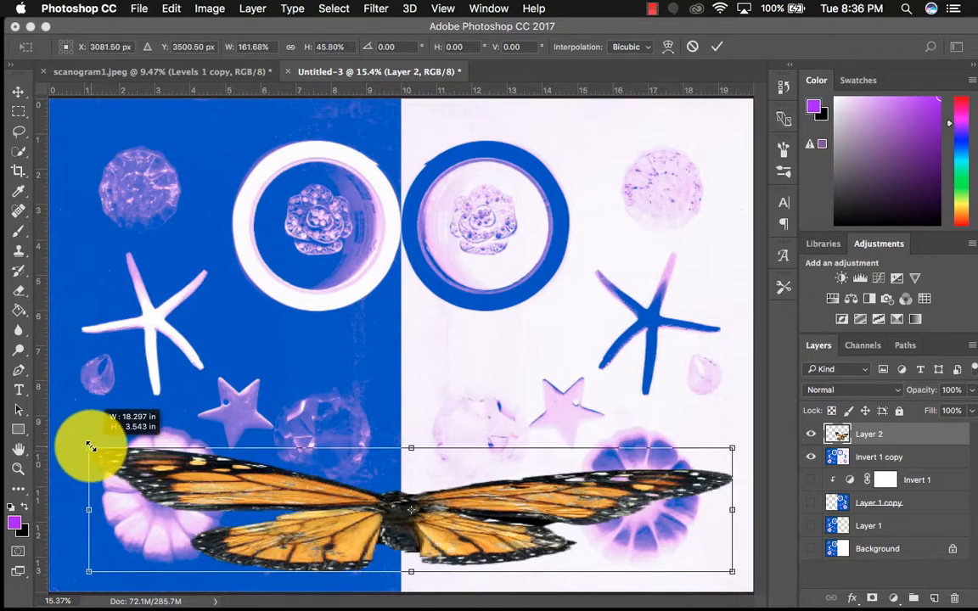
pyautogui.click(689, 46)
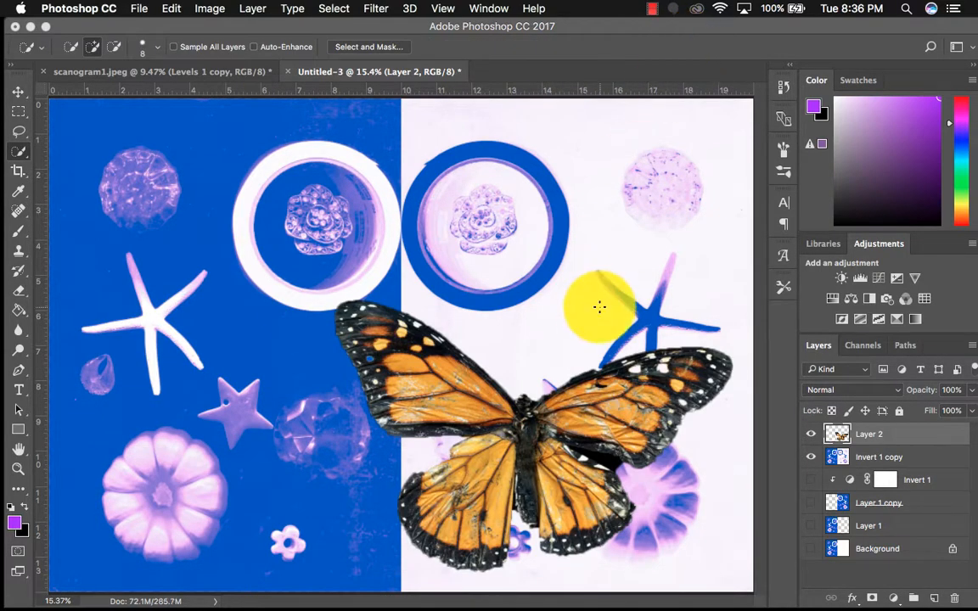
# Move the butterfly toward the centre of the composition and rotate it about -27.4°, applying the transform
pyautogui.click(18, 94)
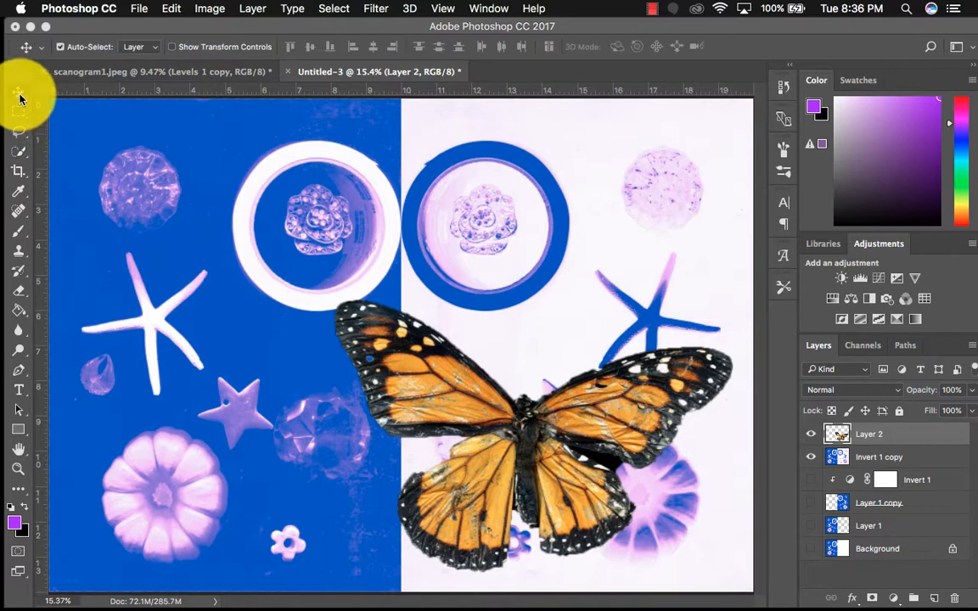
pyautogui.moveTo(534, 419); pyautogui.dragTo(487, 435)
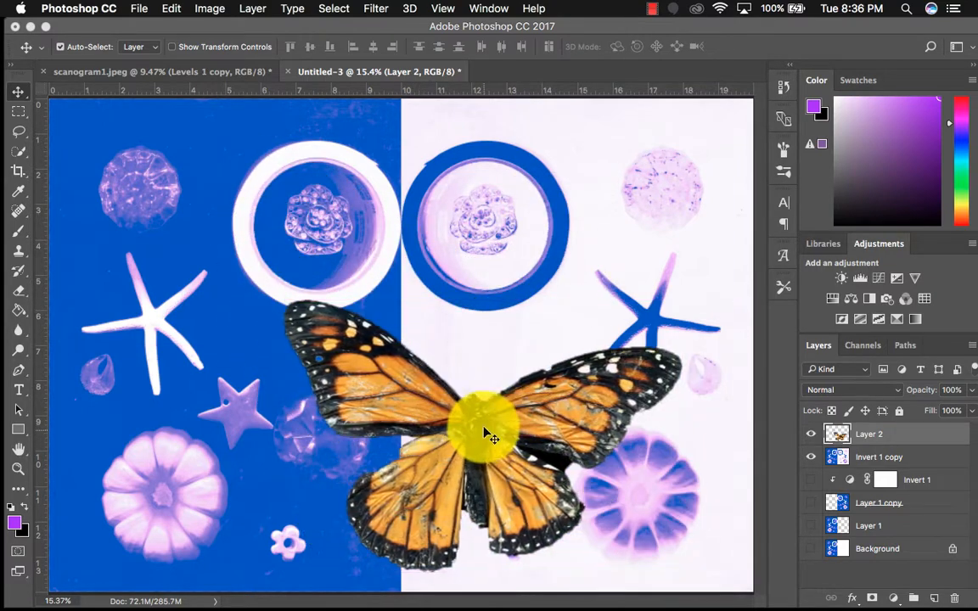
pyautogui.click(170, 9)
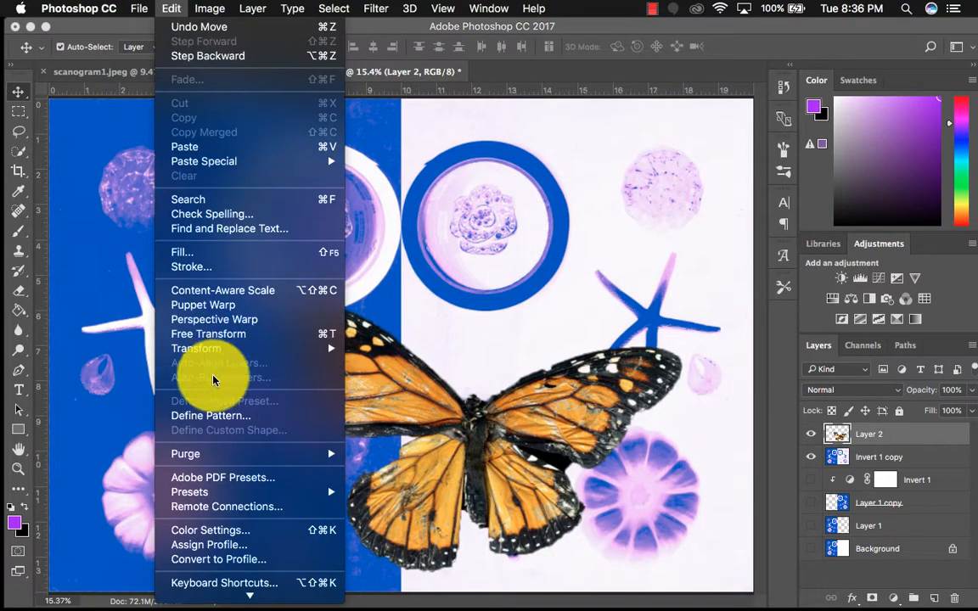
pyautogui.moveTo(229, 348)
pyautogui.click(371, 386)
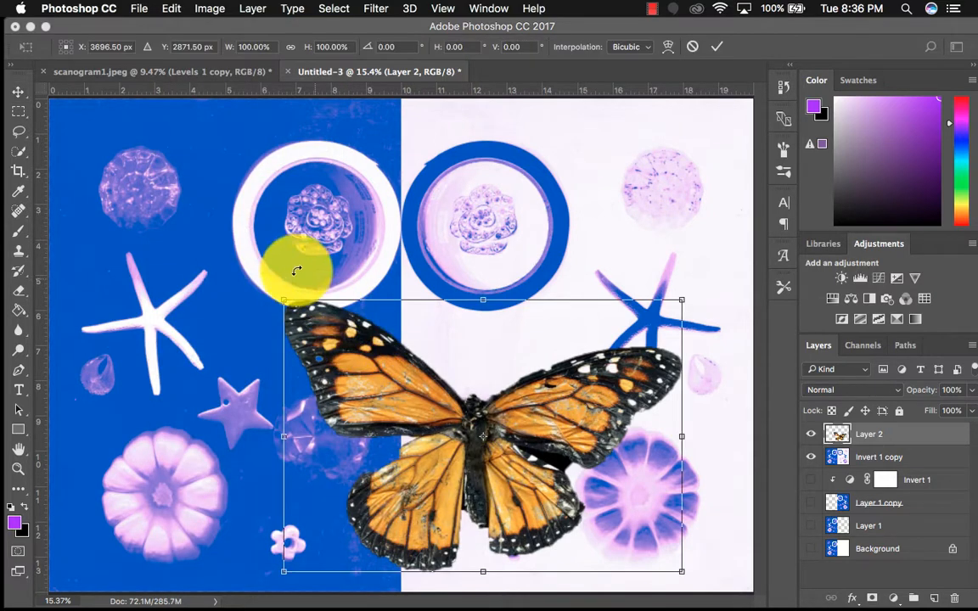
pyautogui.moveTo(269, 270); pyautogui.dragTo(227, 389)
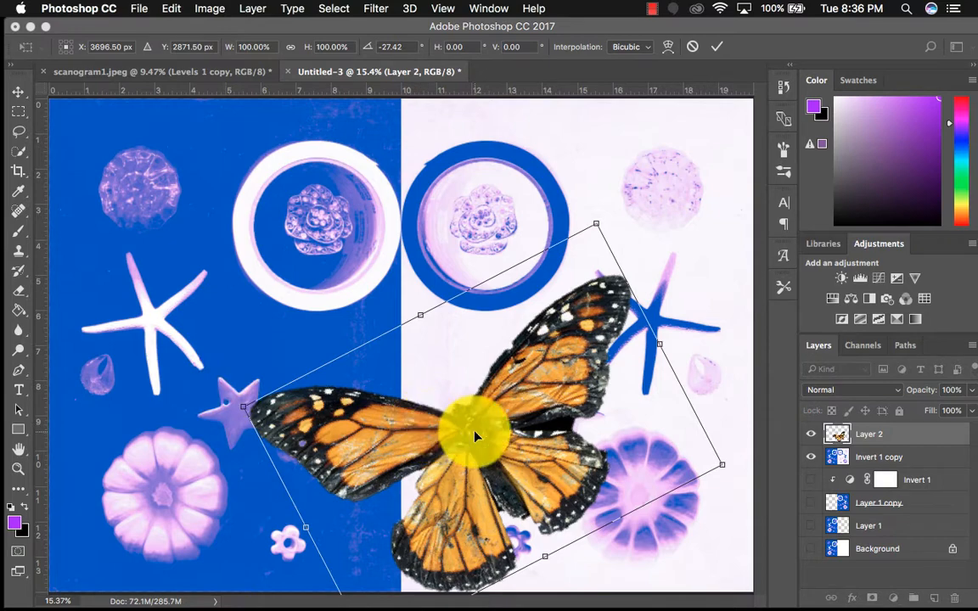
pyautogui.moveTo(475, 435); pyautogui.dragTo(444, 411)
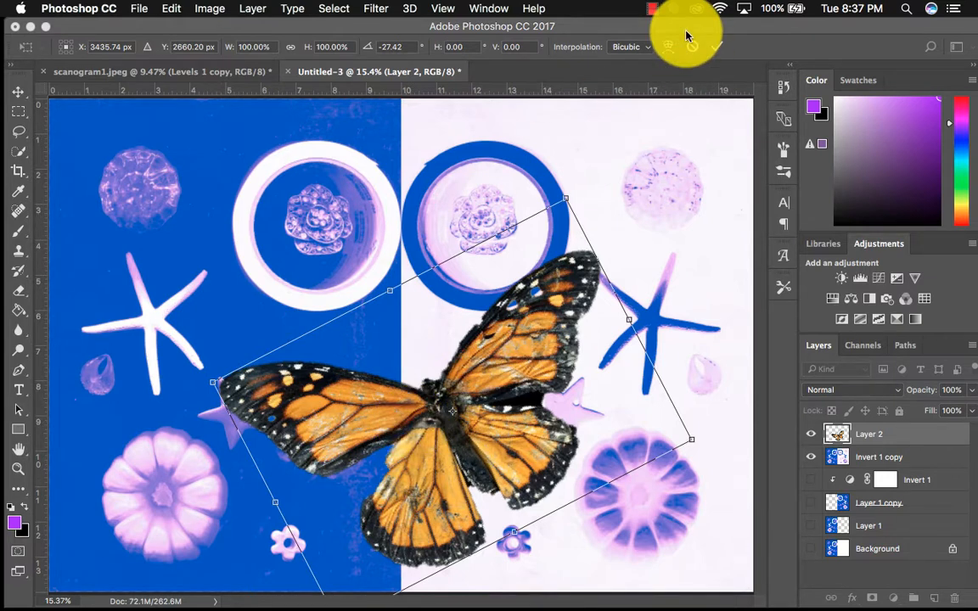
pyautogui.click(713, 50)
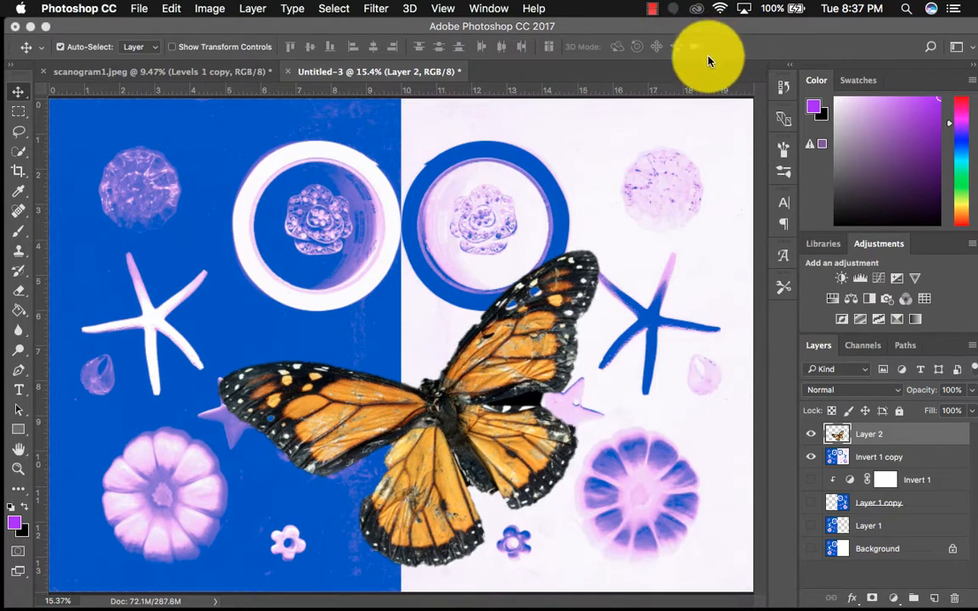
# Try the Overlay, Color Dodge, Screen and Lighten blending modes on the butterfly layer
pyautogui.click(851, 390)
pyautogui.click(849, 490)
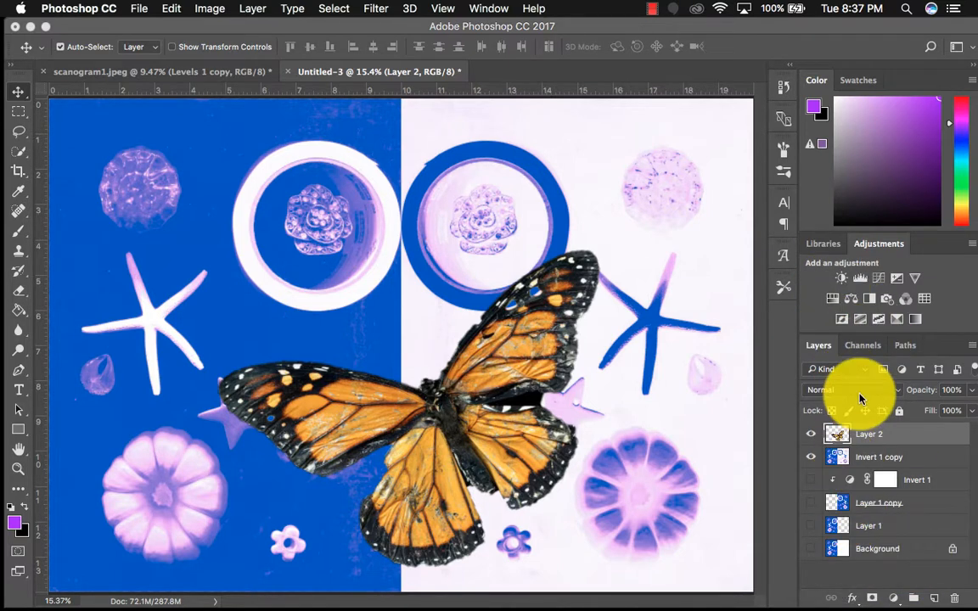
pyautogui.click(860, 392)
pyautogui.moveTo(851, 589)
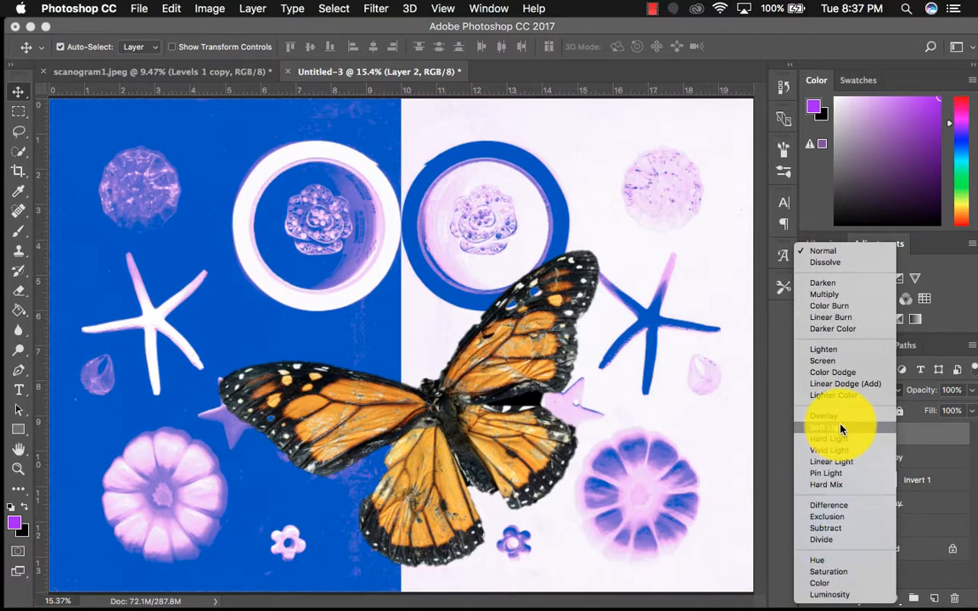
pyautogui.click(840, 419)
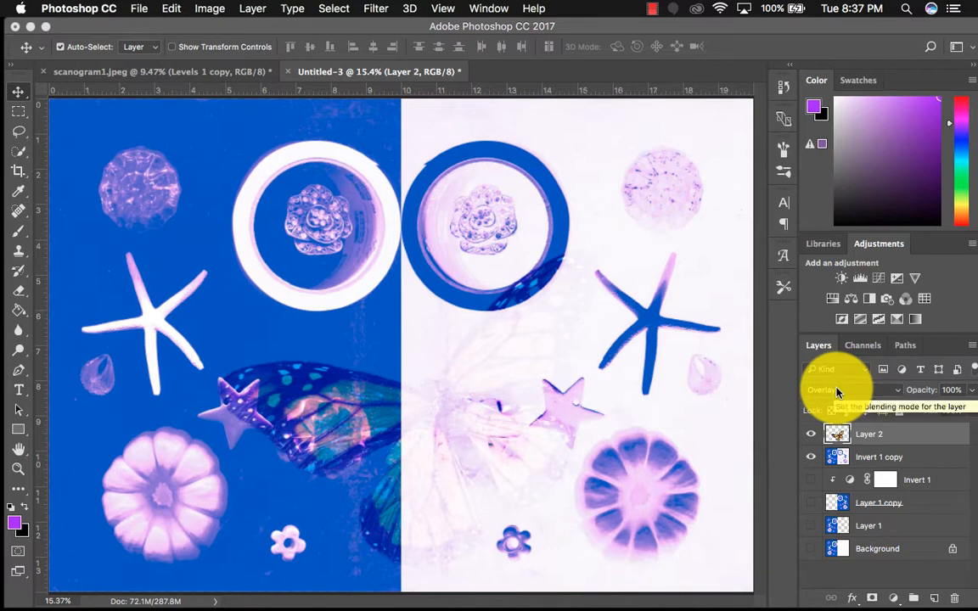
pyautogui.click(837, 391)
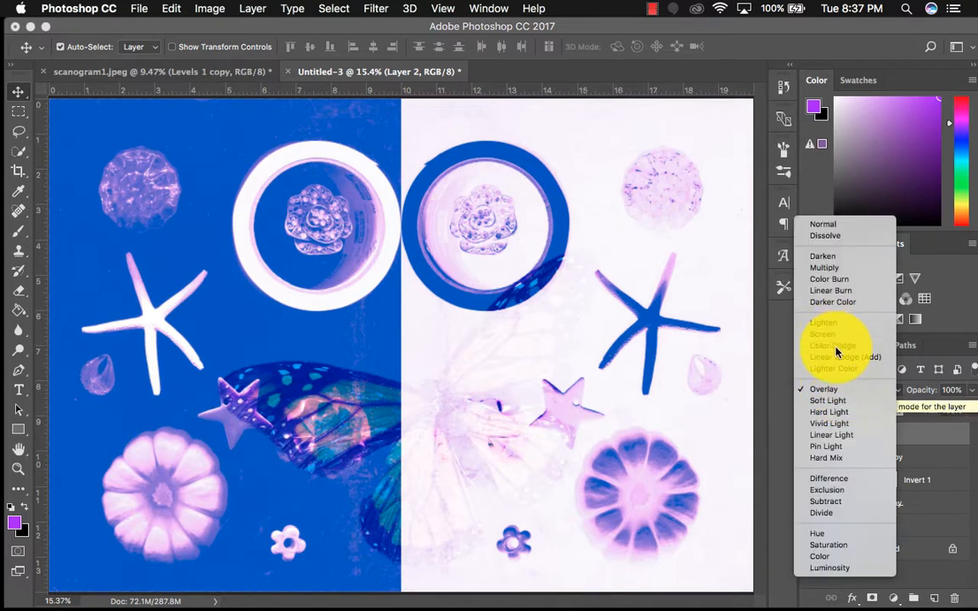
pyautogui.click(836, 345)
pyautogui.click(846, 391)
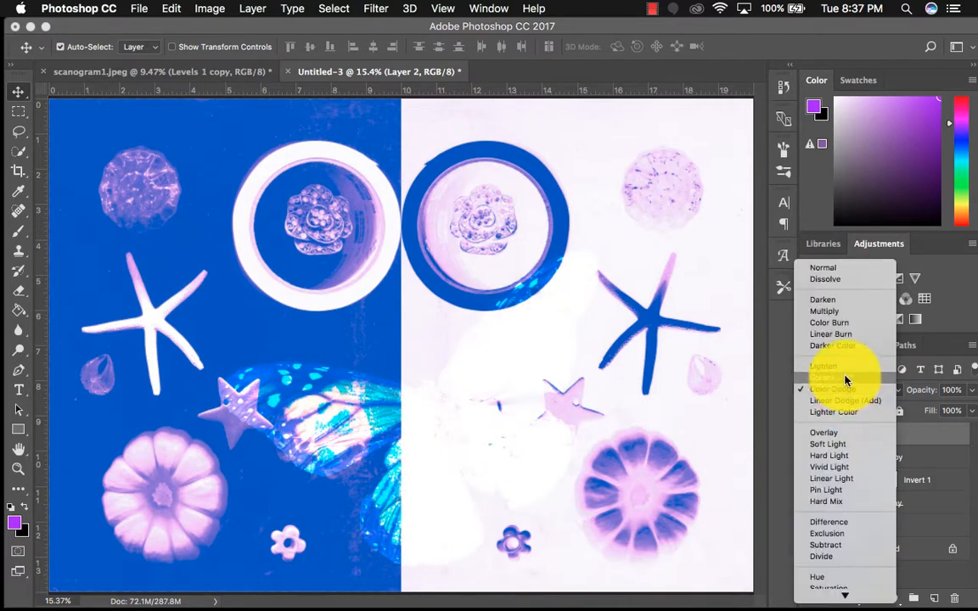
pyautogui.click(846, 379)
pyautogui.click(851, 390)
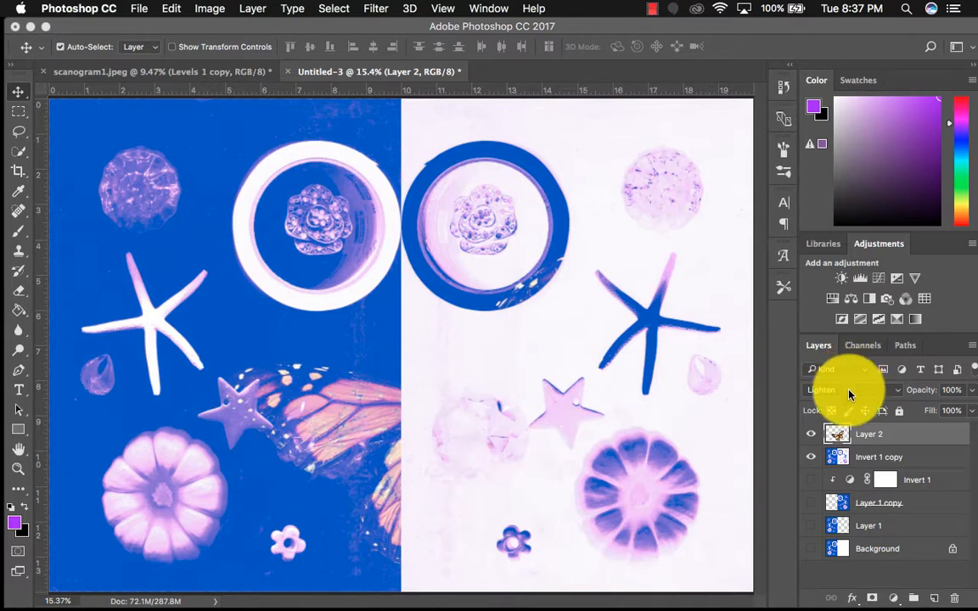
# Set the butterfly layer's blending mode to Darken
pyautogui.click(852, 387)
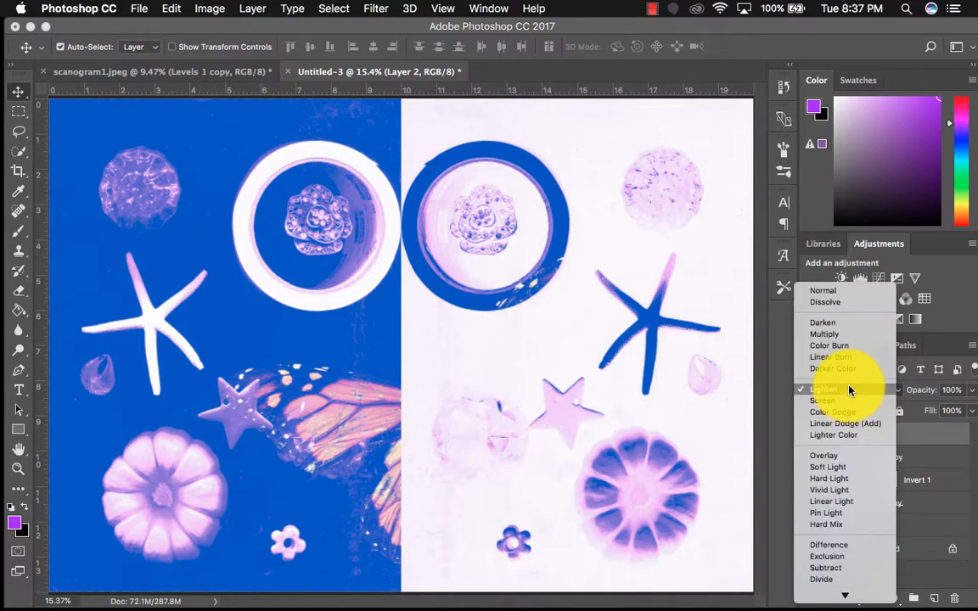
pyautogui.click(842, 326)
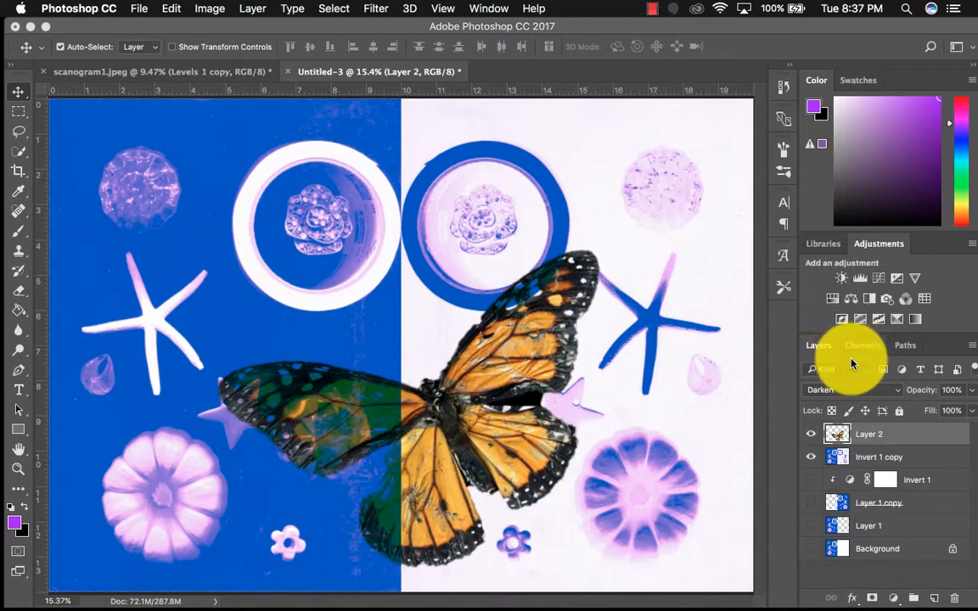
# Try the Multiply blending mode on the butterfly layer, settling on Difference
pyautogui.click(852, 387)
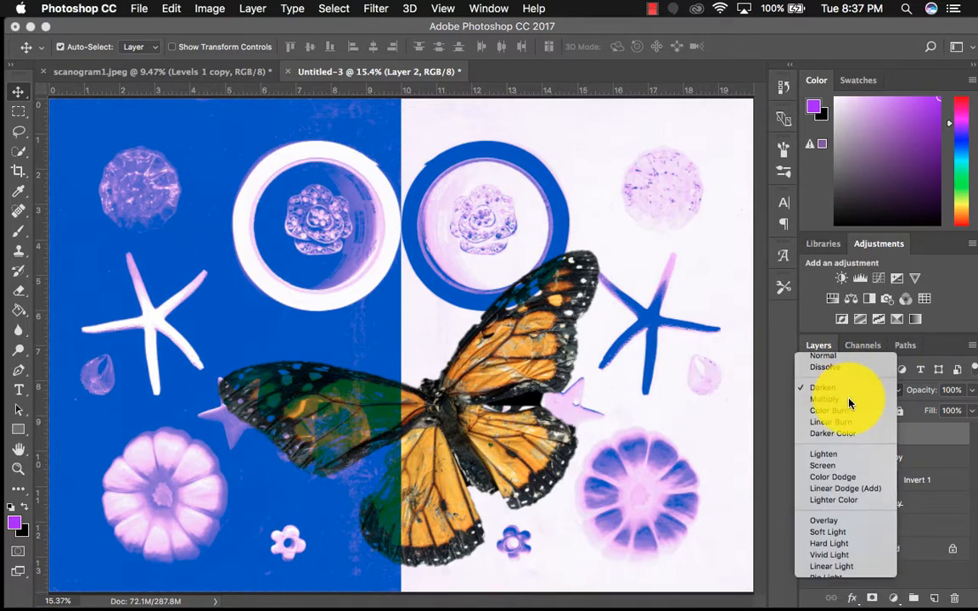
pyautogui.click(849, 402)
pyautogui.click(851, 391)
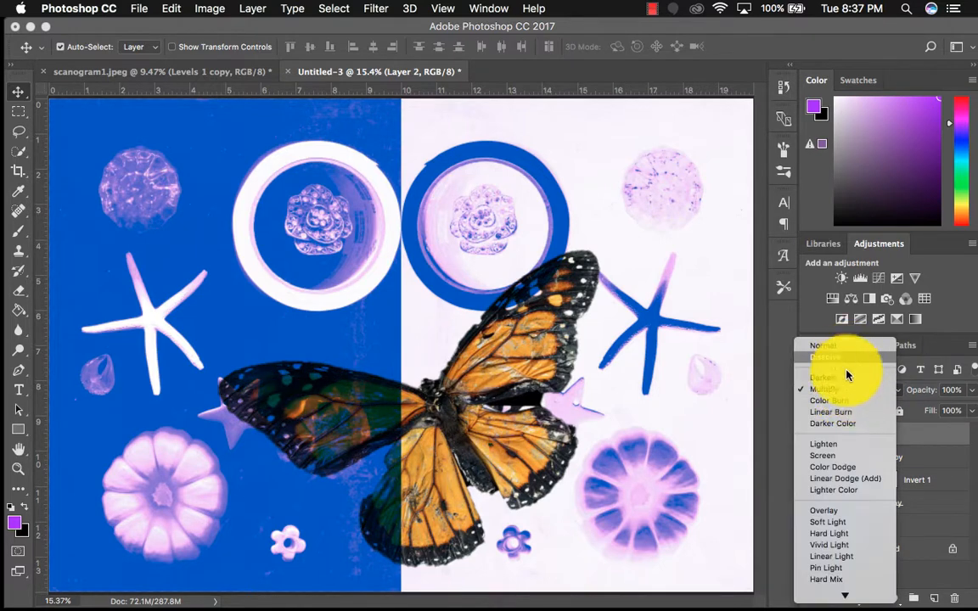
pyautogui.scroll(-5, 842, 467)
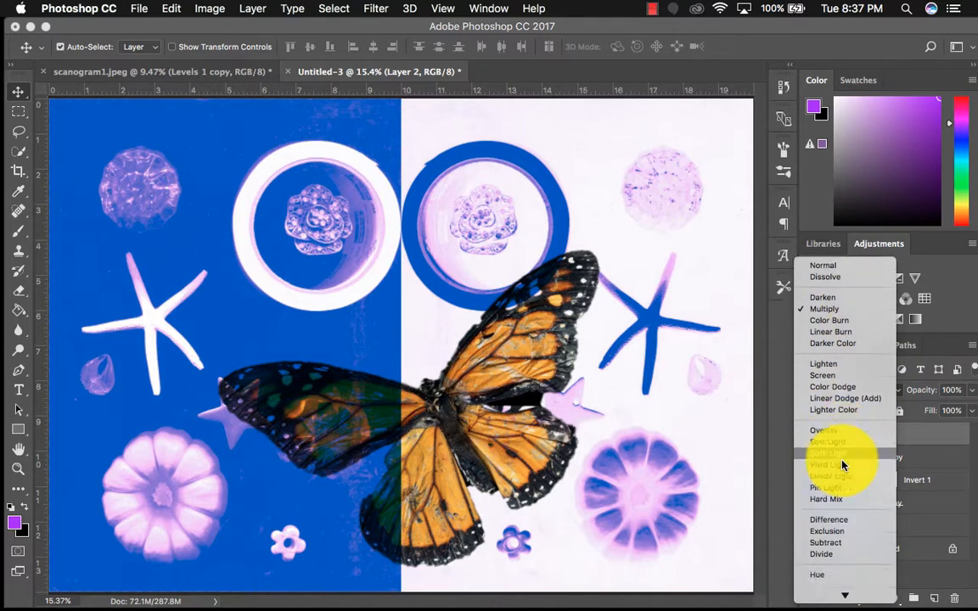
pyautogui.click(830, 506)
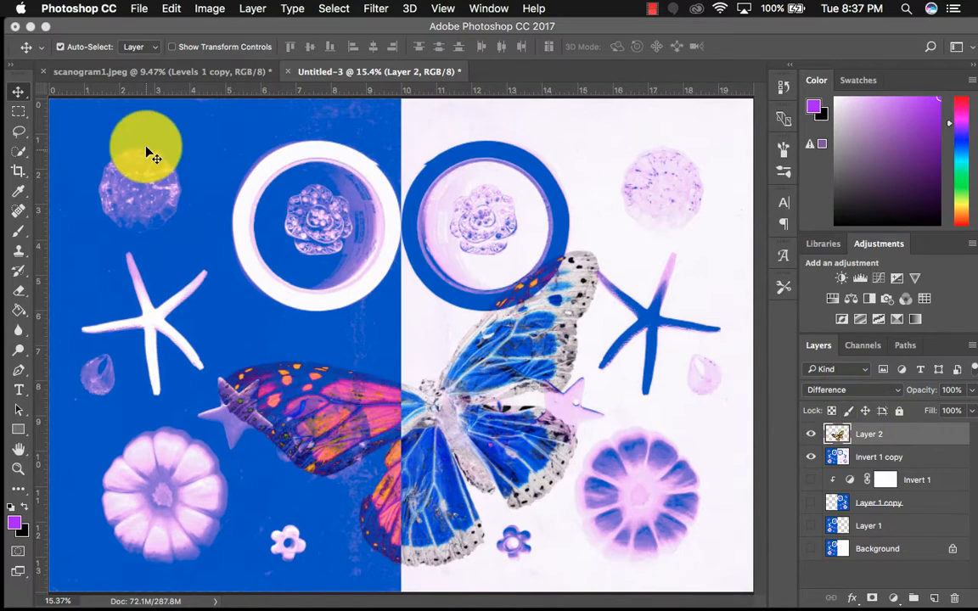
# Move the butterfly slightly left so its body lies on the colour divide, and lower its layer opacity to 80%
pyautogui.moveTo(454, 397); pyautogui.dragTo(415, 410)
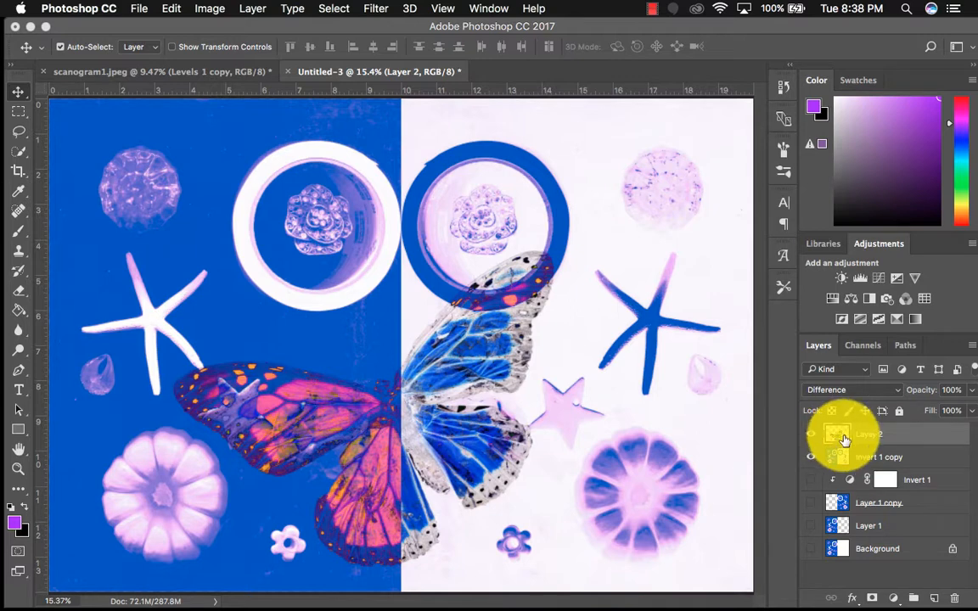
pyautogui.click(896, 392)
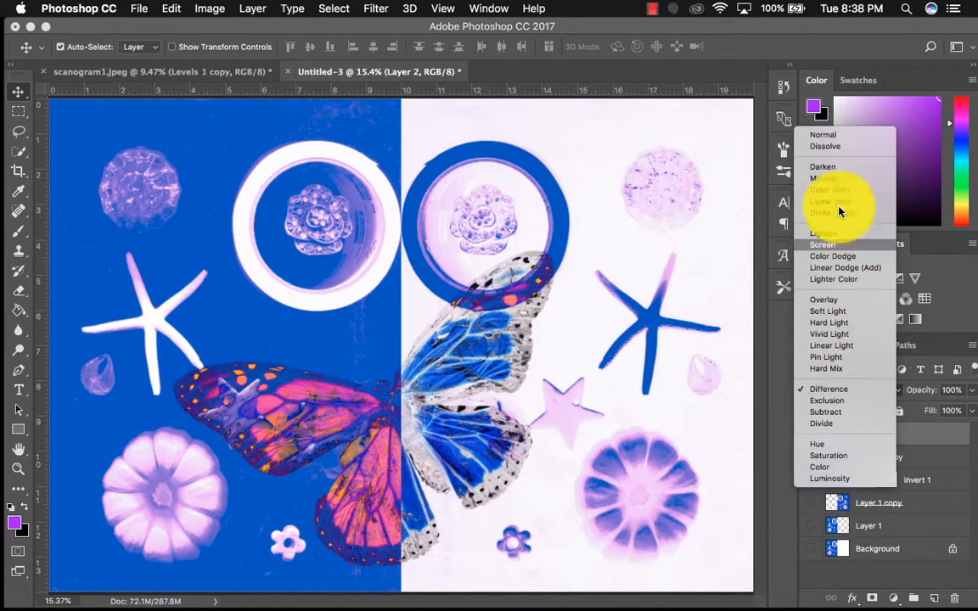
pyautogui.click(939, 463)
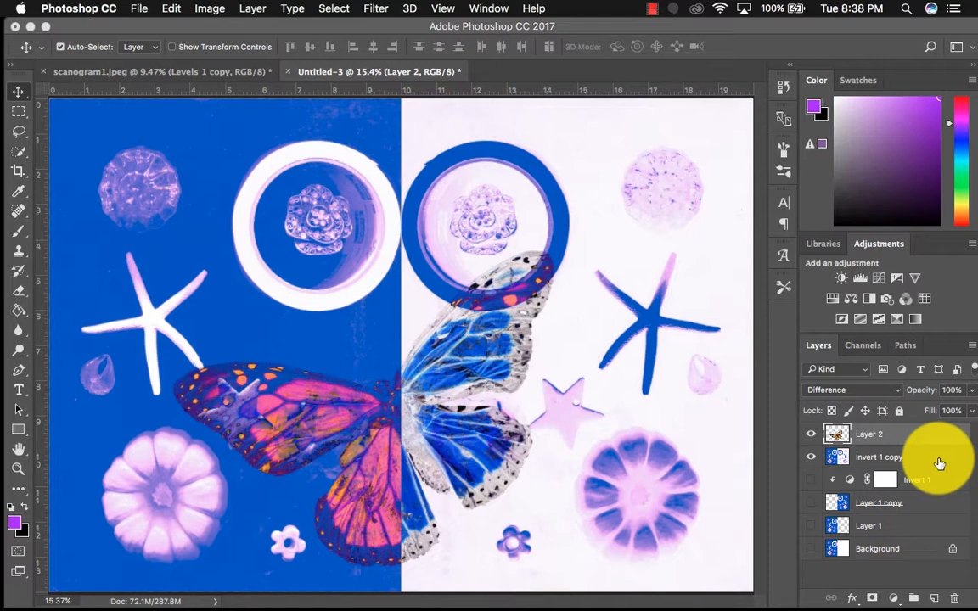
pyautogui.click(971, 391)
pyautogui.moveTo(956, 411)
pyautogui.mouseDown()
pyautogui.moveTo(937, 410)
pyautogui.moveTo(953, 411)
pyautogui.mouseUp()
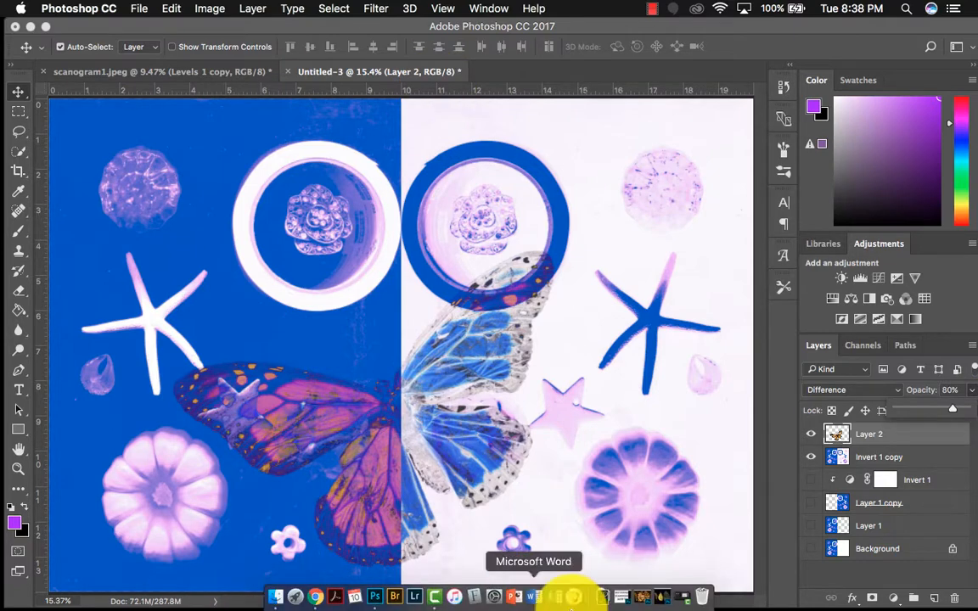
# Restore the minimized photogram sample 3.psd document and dock its window with the other open documents
pyautogui.click(641, 601)
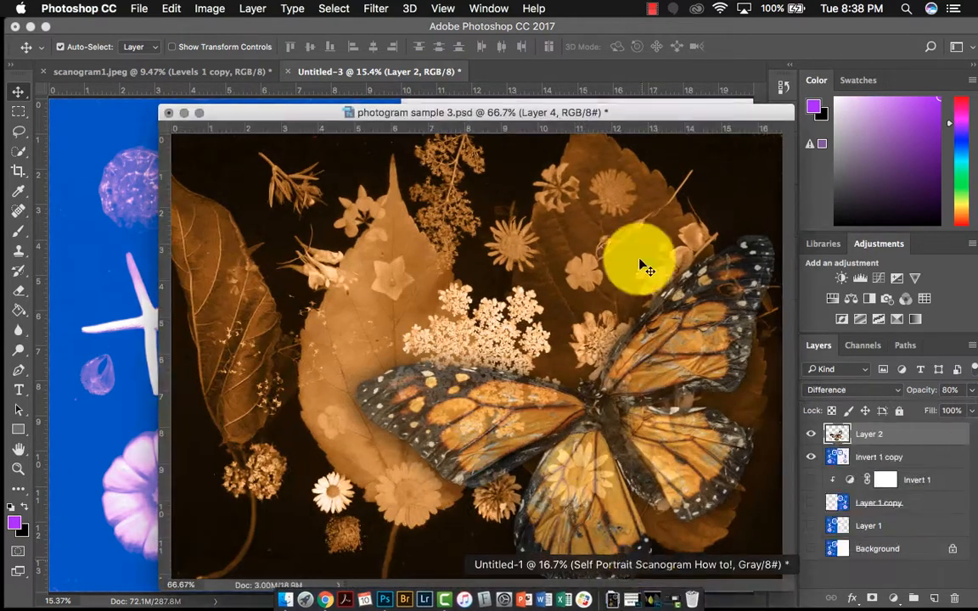
pyautogui.moveTo(639, 105); pyautogui.dragTo(560, 79)
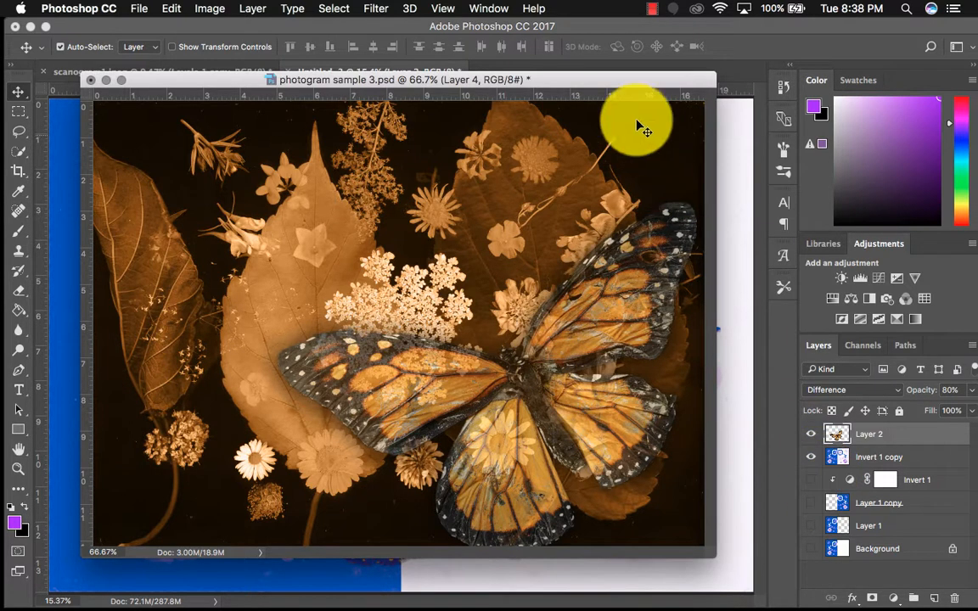
pyautogui.moveTo(619, 88); pyautogui.dragTo(619, 72)
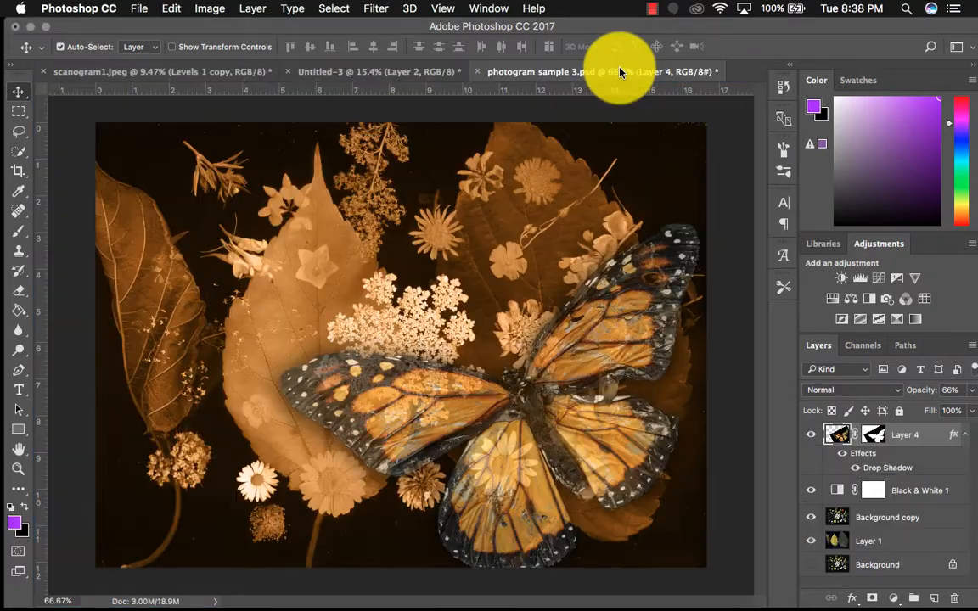
# Hide Layer 4, the Black & White 1 adjustment, Background copy and Layer 1
pyautogui.click(811, 434)
pyautogui.click(811, 489)
pyautogui.click(810, 517)
pyautogui.click(811, 541)
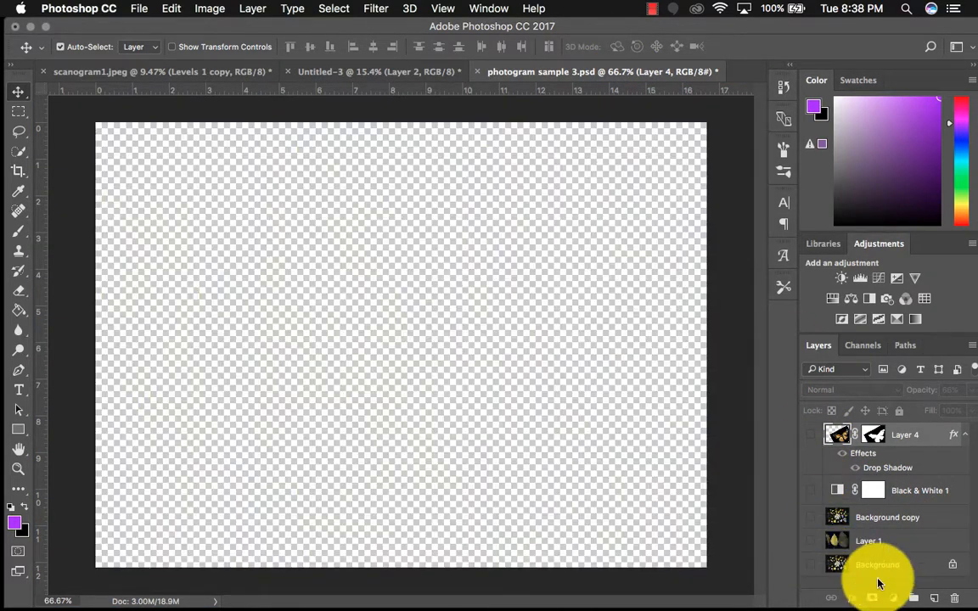
# Show the leaf scan in Layer 1 and the flowers in Background copy, briefly isolating the flowers for comparison
pyautogui.click(814, 541)
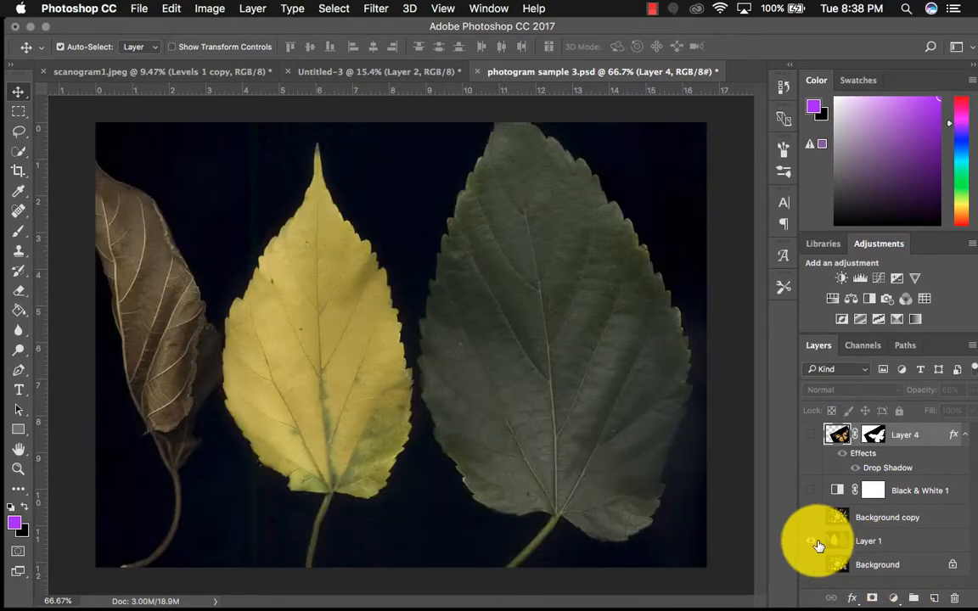
pyautogui.click(884, 546)
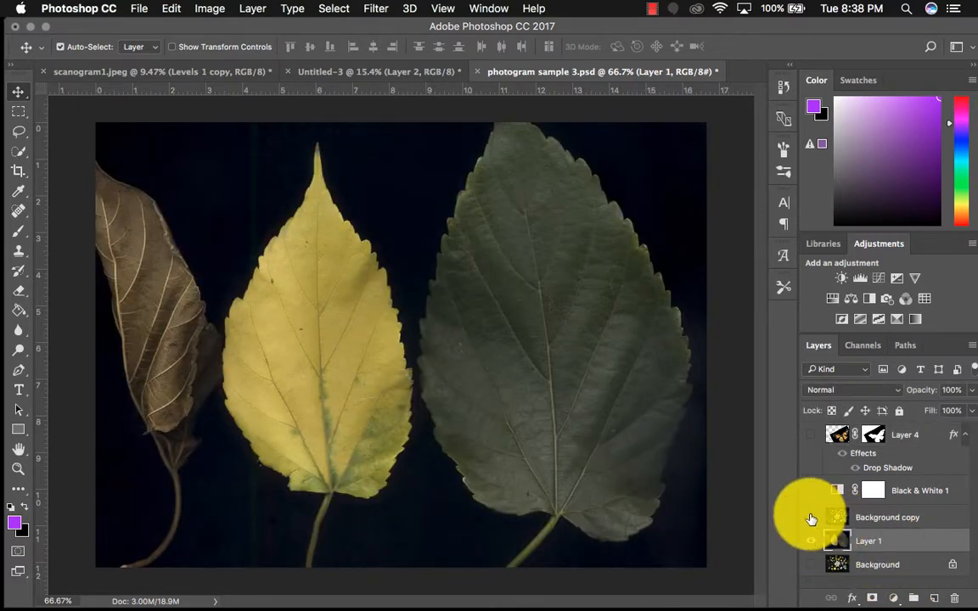
pyautogui.click(811, 518)
pyautogui.click(859, 520)
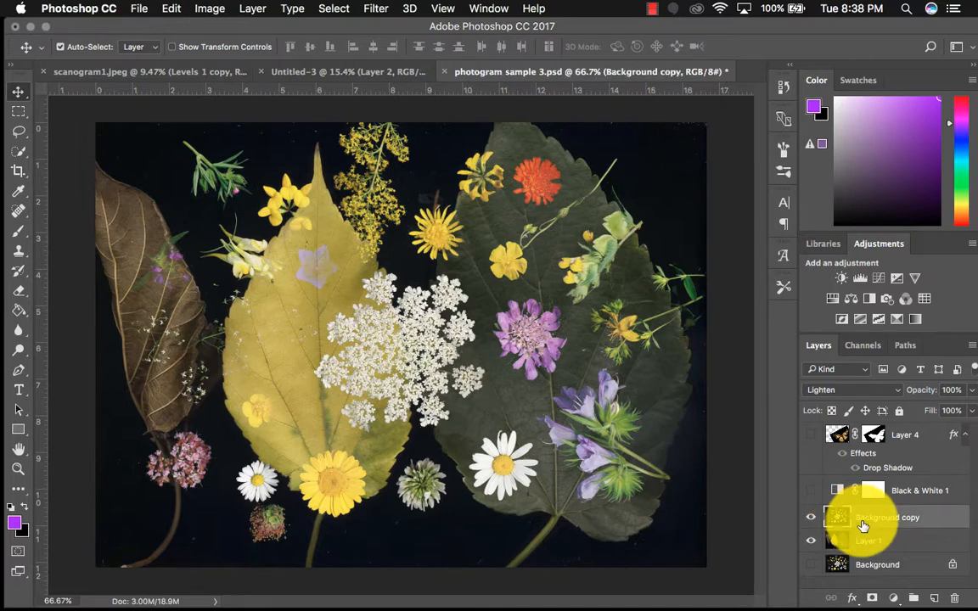
pyautogui.click(811, 540)
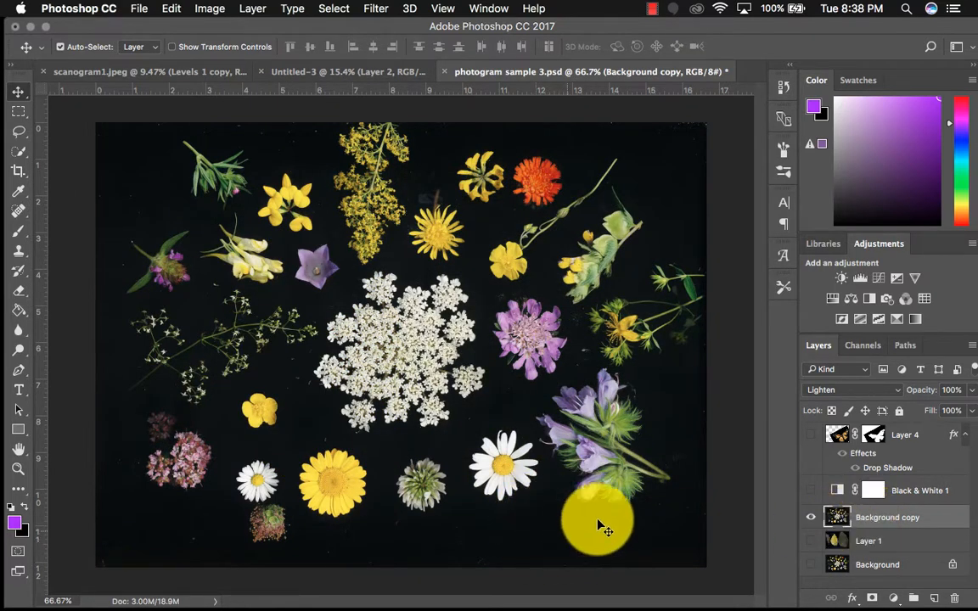
pyautogui.click(811, 542)
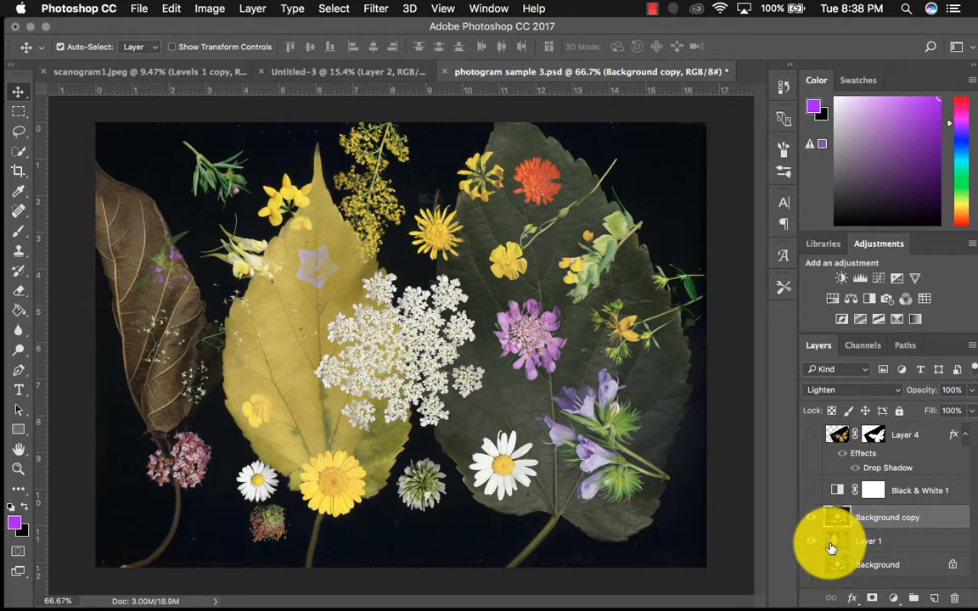
# Try the Screen, Difference and Exclusion blending modes on the Background copy flower layer
pyautogui.click(854, 392)
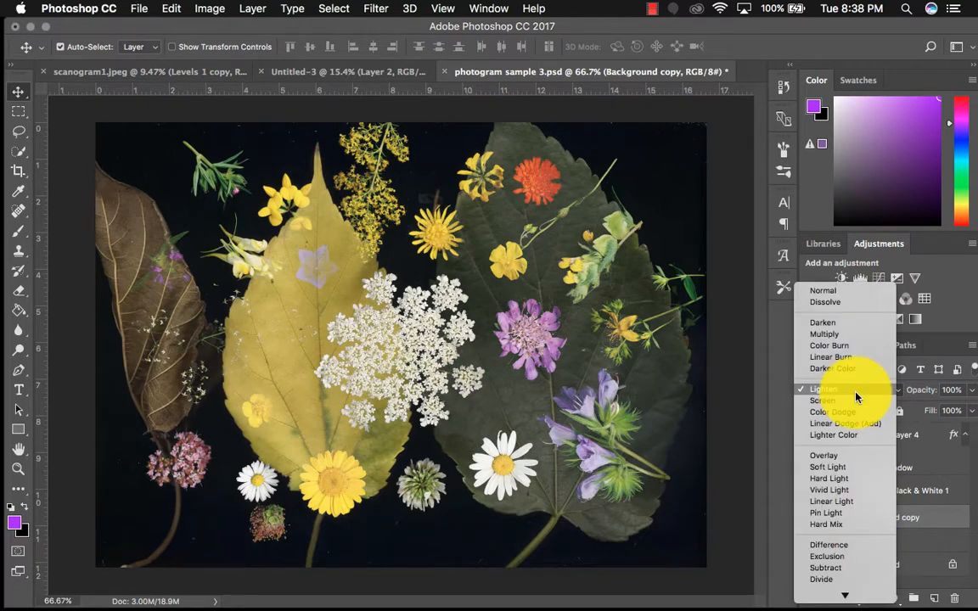
pyautogui.click(855, 390)
pyautogui.click(855, 390)
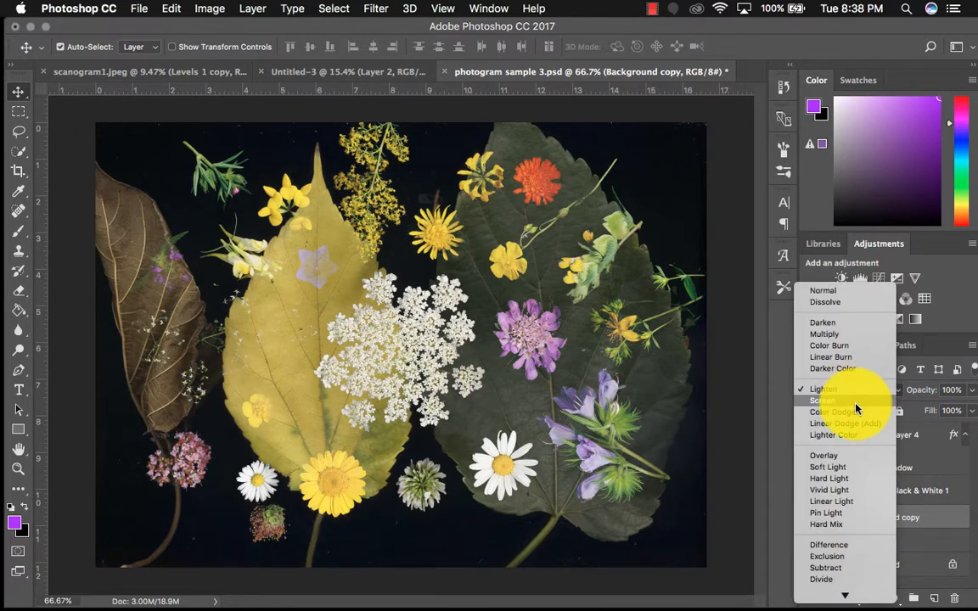
pyautogui.click(856, 409)
pyautogui.click(853, 397)
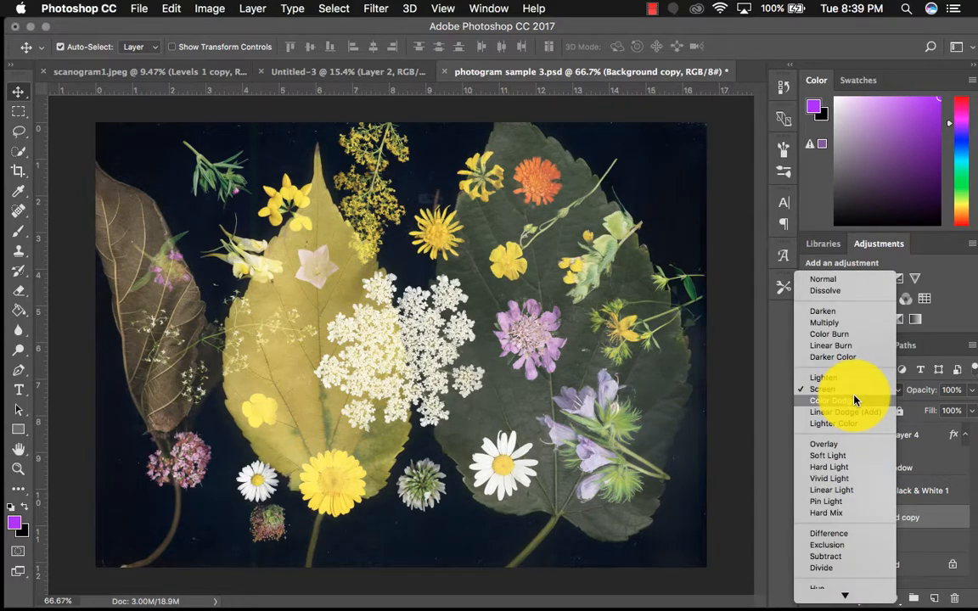
pyautogui.click(843, 534)
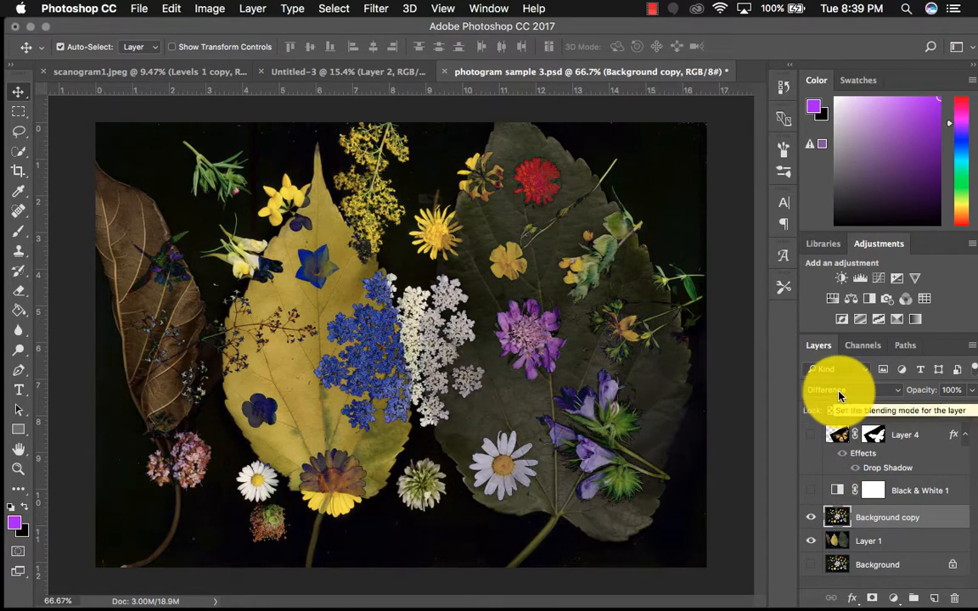
pyautogui.click(839, 393)
pyautogui.click(839, 404)
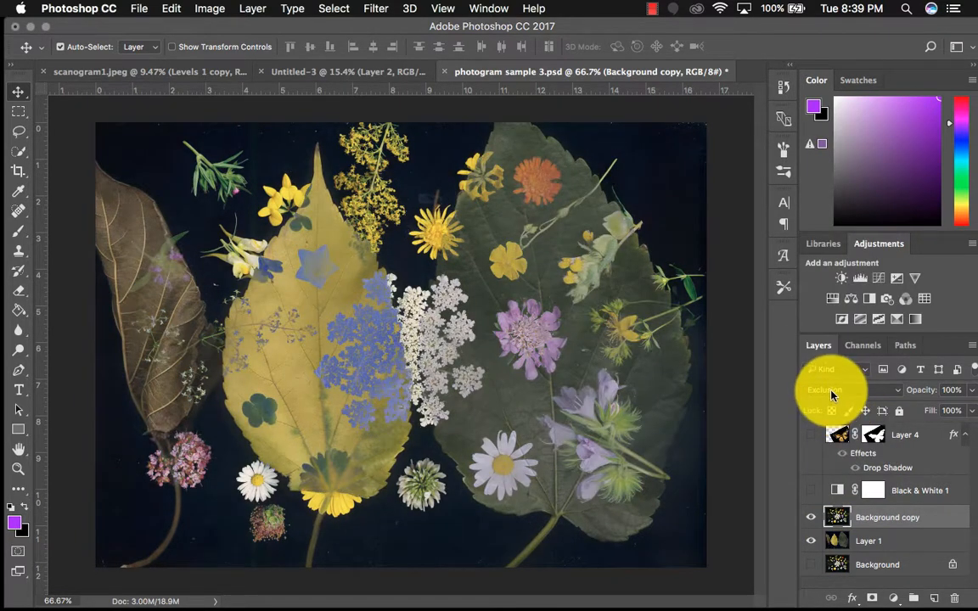
# Compare Lighten and Darken on the Background copy layer, leaving its blending mode at Lighten
pyautogui.click(832, 391)
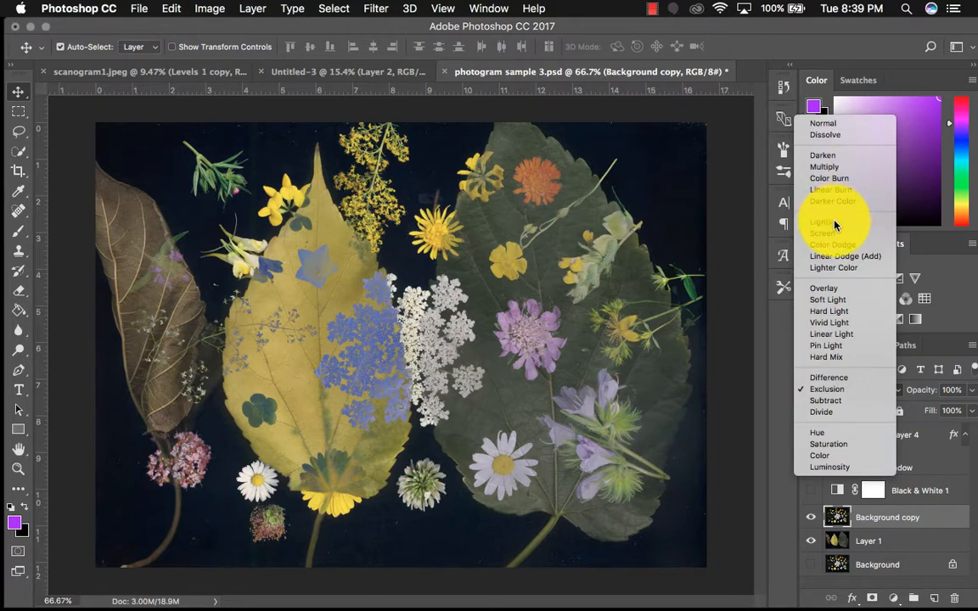
pyautogui.click(836, 221)
pyautogui.click(841, 391)
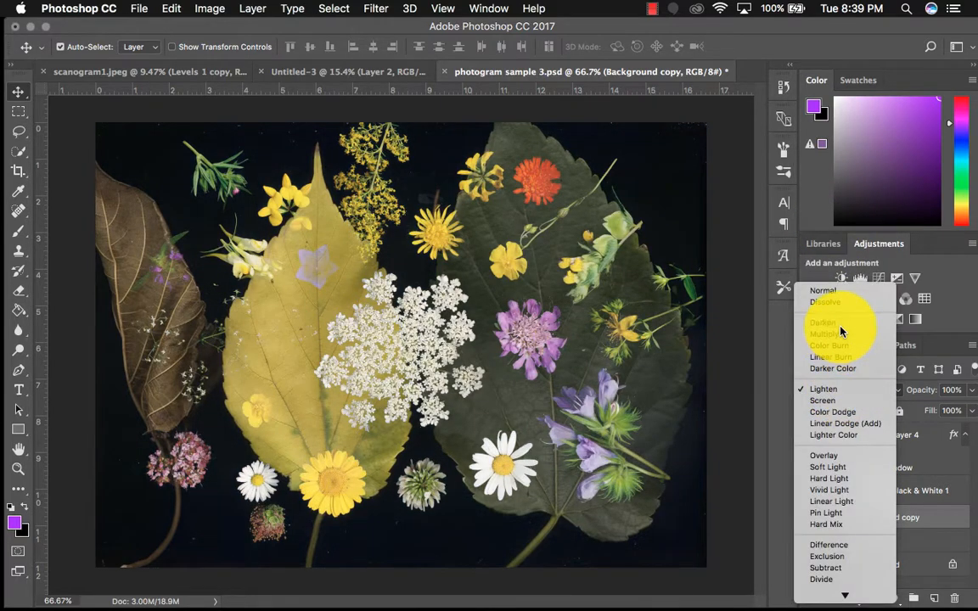
pyautogui.click(839, 324)
pyautogui.click(841, 386)
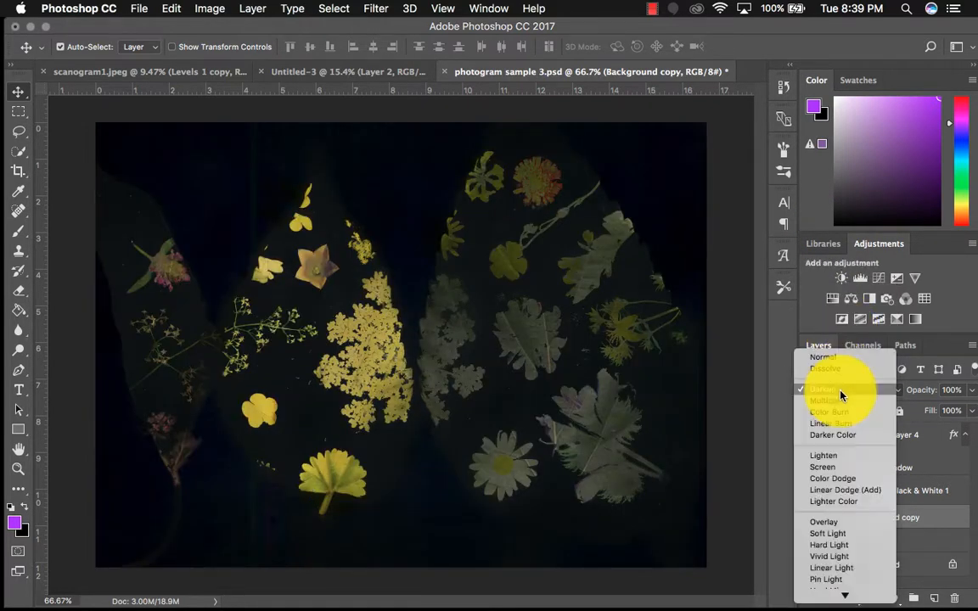
pyautogui.click(838, 458)
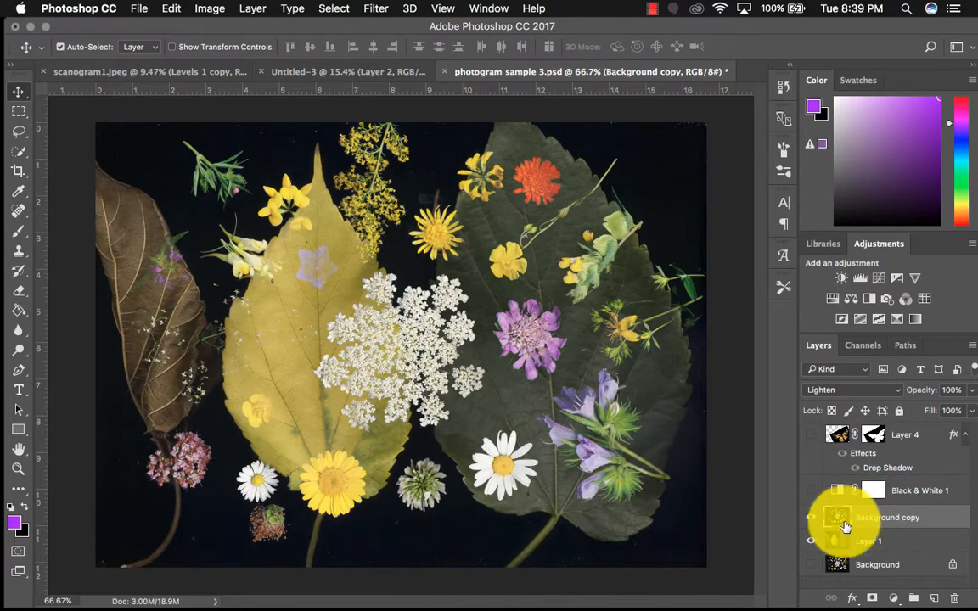
# Show the Black & White 1 adjustment layer and inspect its tint and colour settings
pyautogui.click(812, 492)
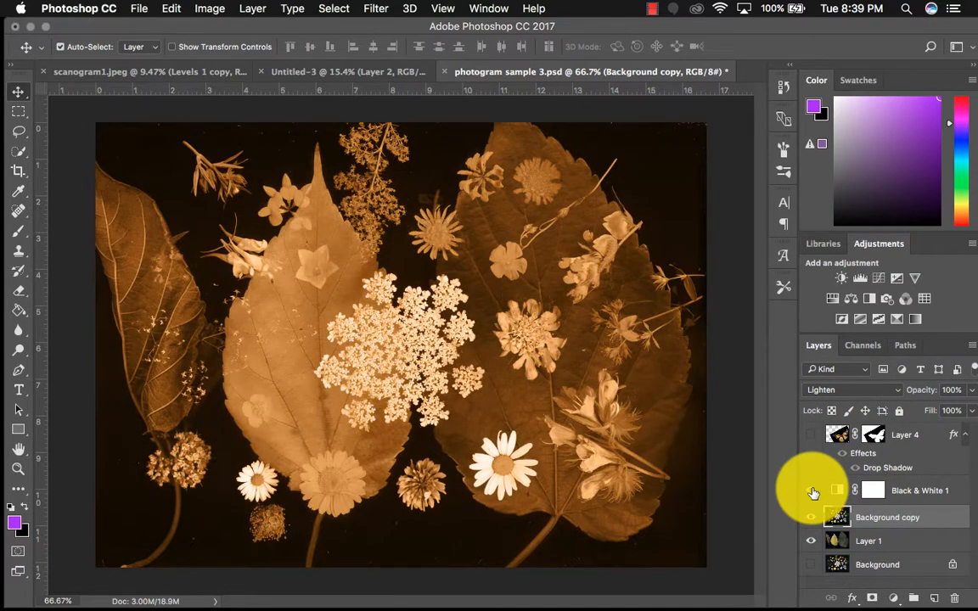
pyautogui.doubleClick(838, 492)
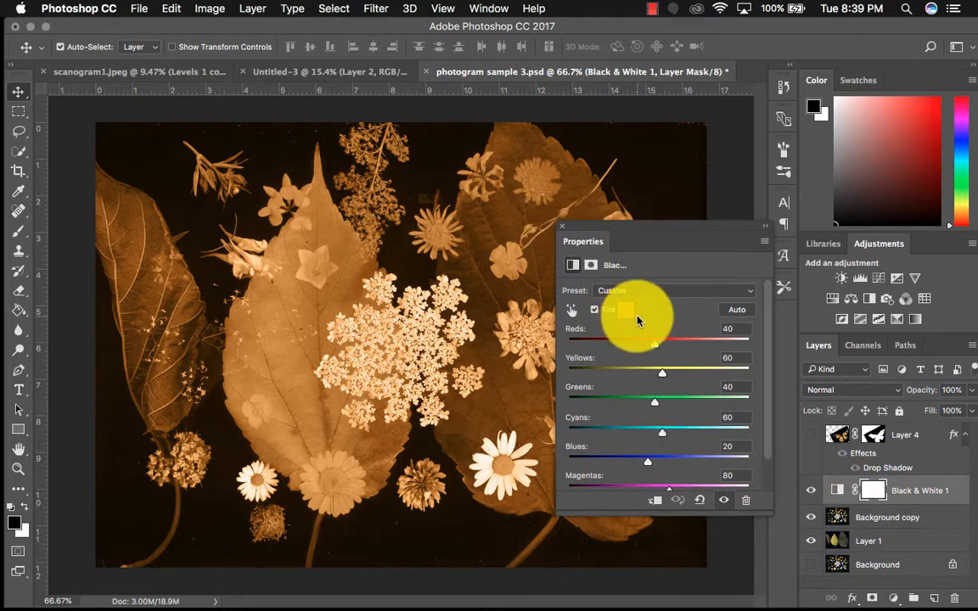
pyautogui.click(560, 221)
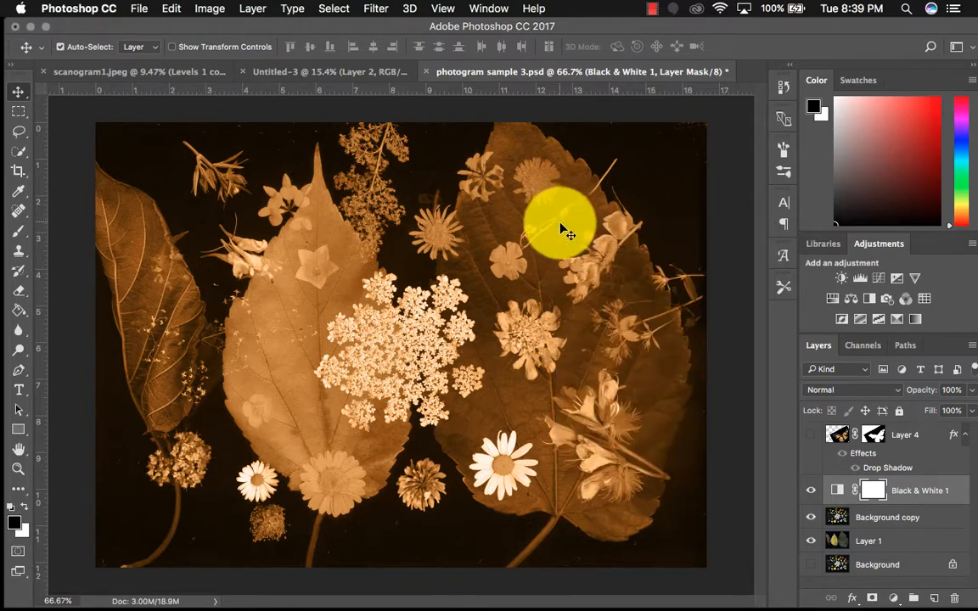
# Show the butterfly in Layer 4 and disable its layer mask
pyautogui.click(812, 435)
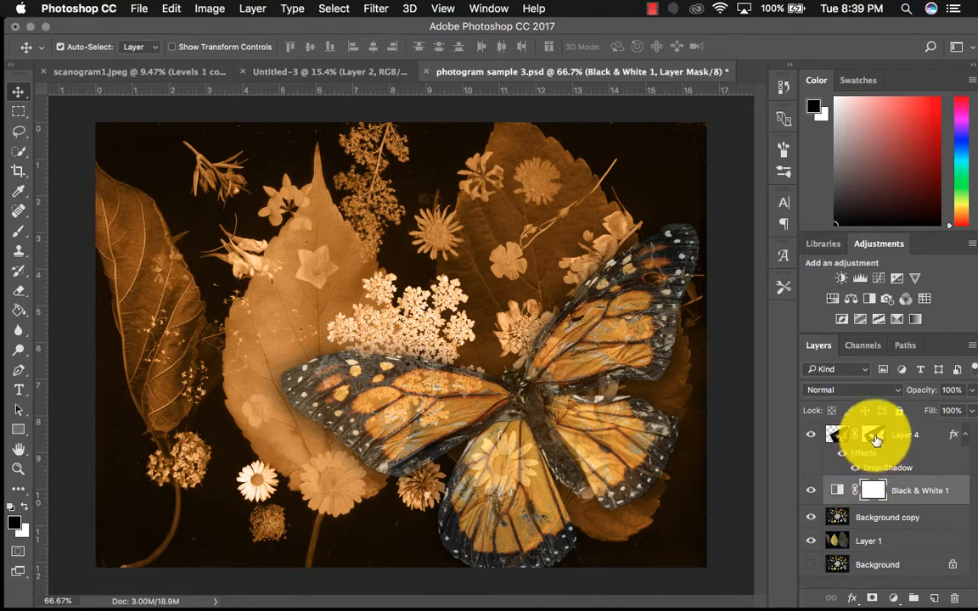
pyautogui.click(875, 439)
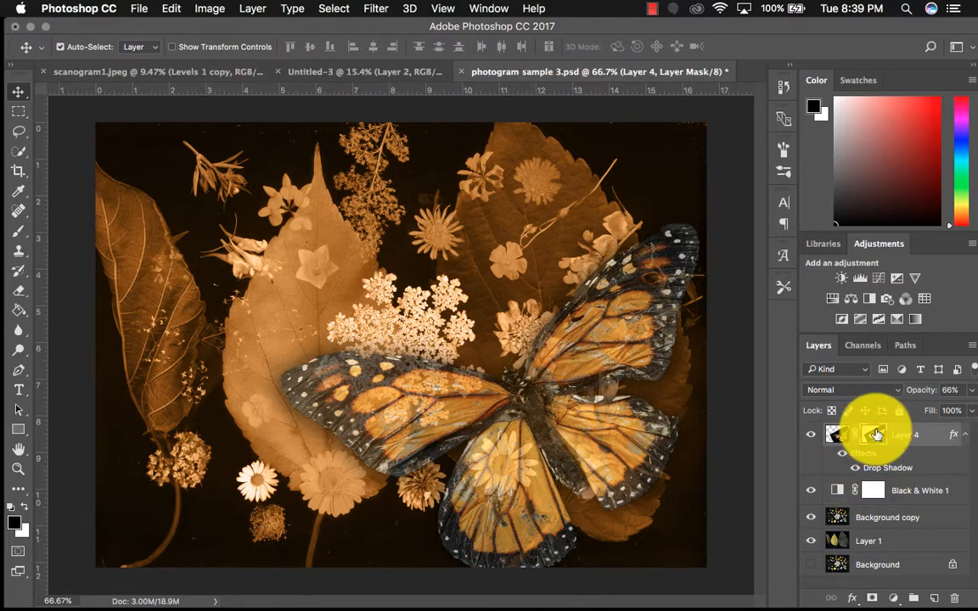
pyautogui.click(840, 438)
pyautogui.click(877, 439)
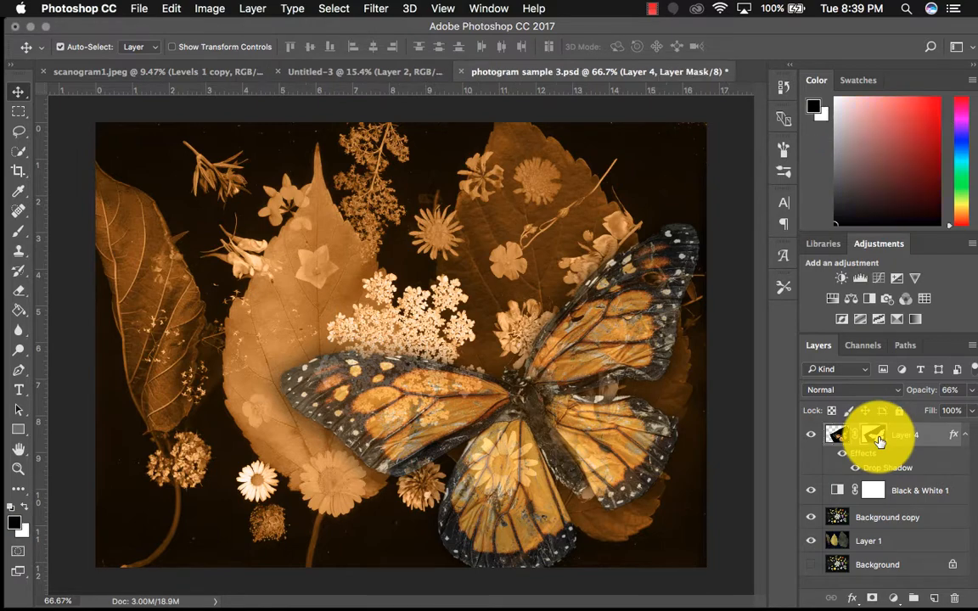
pyautogui.rightClick(880, 438)
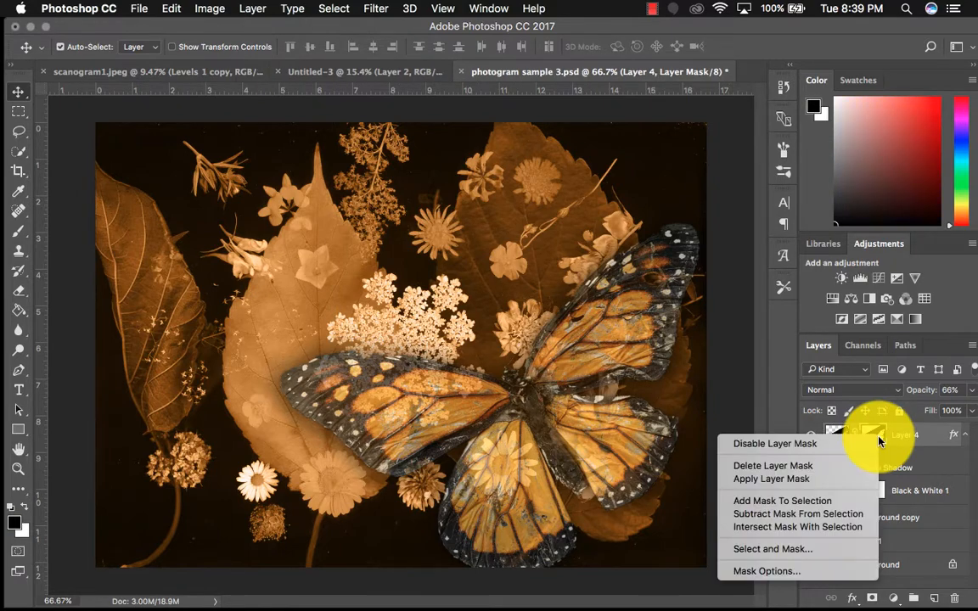
pyautogui.click(774, 444)
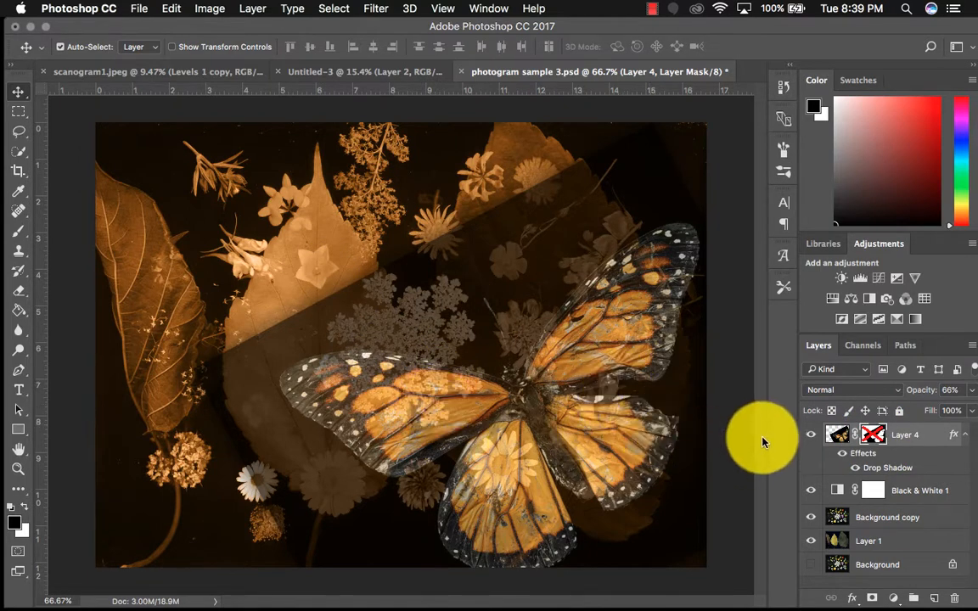
# Hide the Black & White 1, Background copy and Layer 1 layers so only the unmasked butterfly scan shows
pyautogui.click(810, 491)
pyautogui.click(811, 517)
pyautogui.click(811, 541)
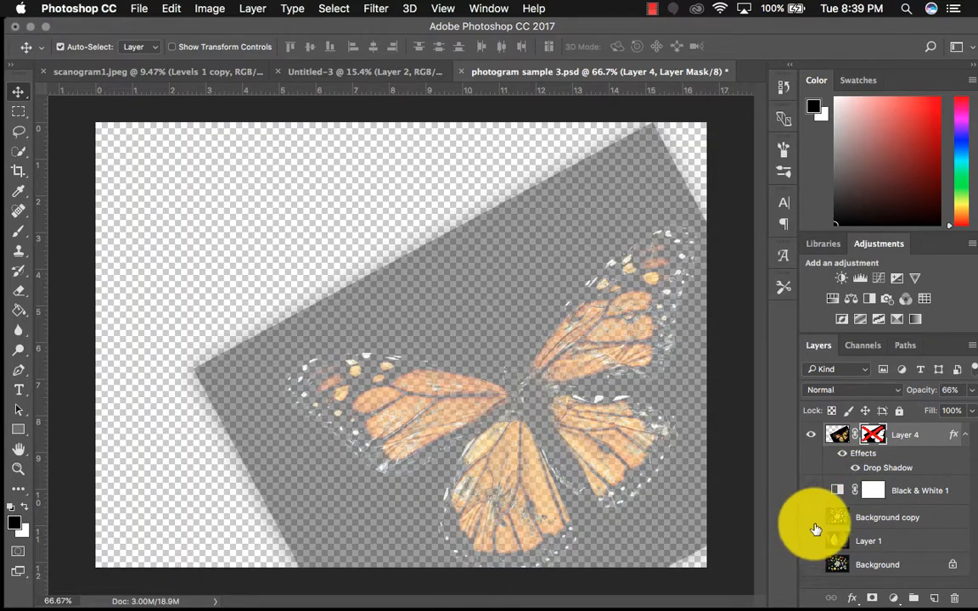
pyautogui.click(832, 446)
pyautogui.click(825, 389)
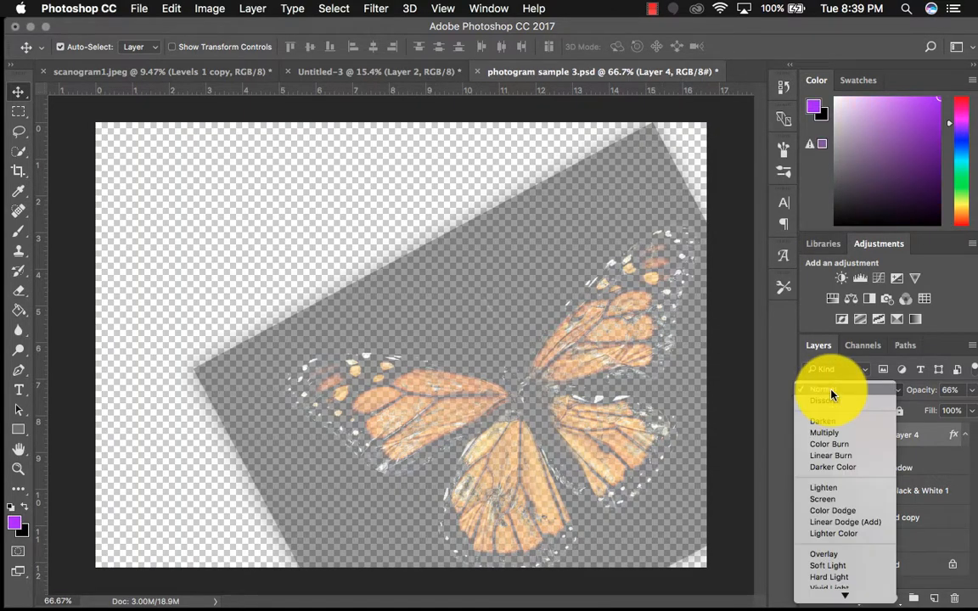
pyautogui.click(956, 408)
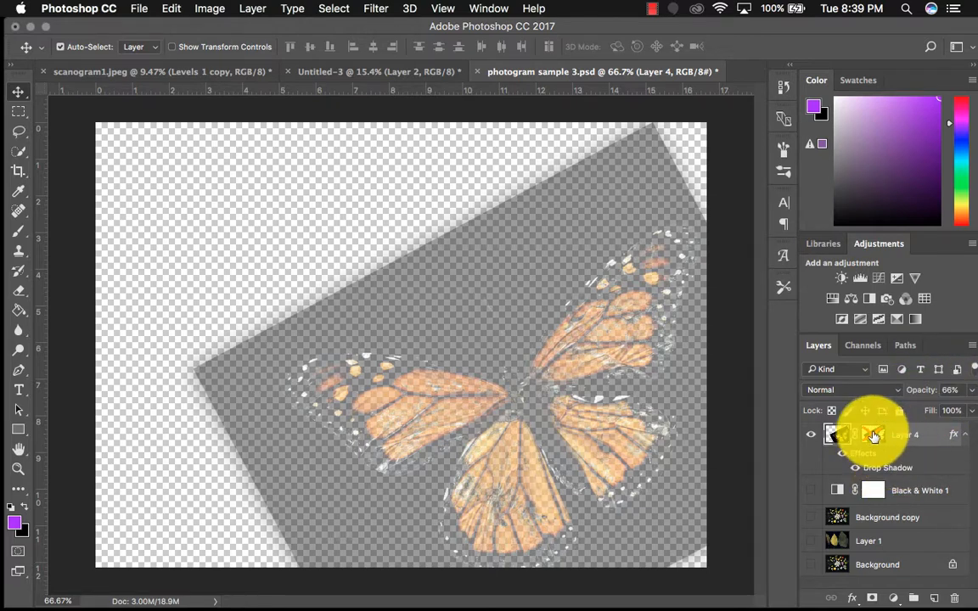
pyautogui.keyDown('shift'); pyautogui.click(874, 436); pyautogui.keyUp('shift')
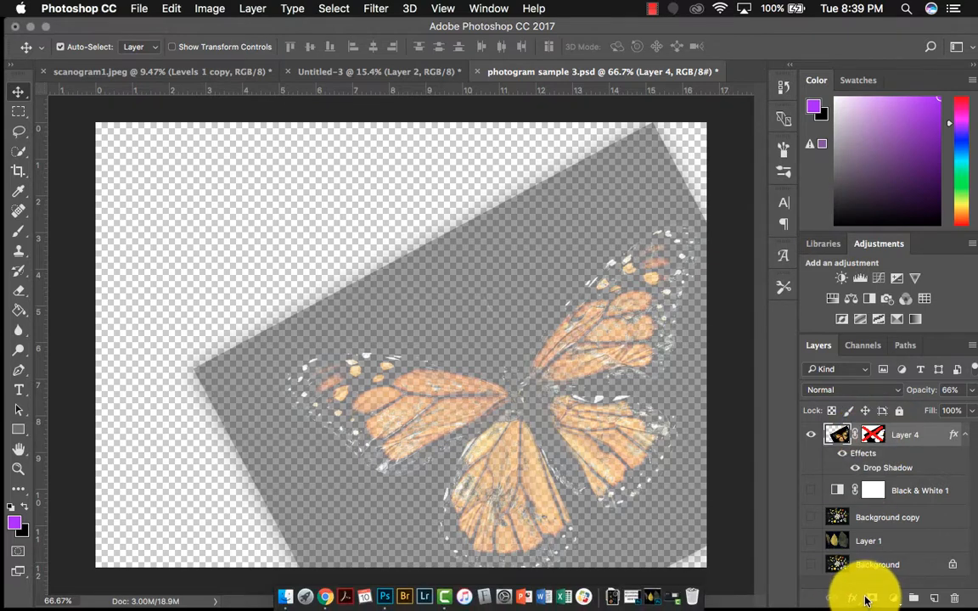
pyautogui.rightClick(909, 438)
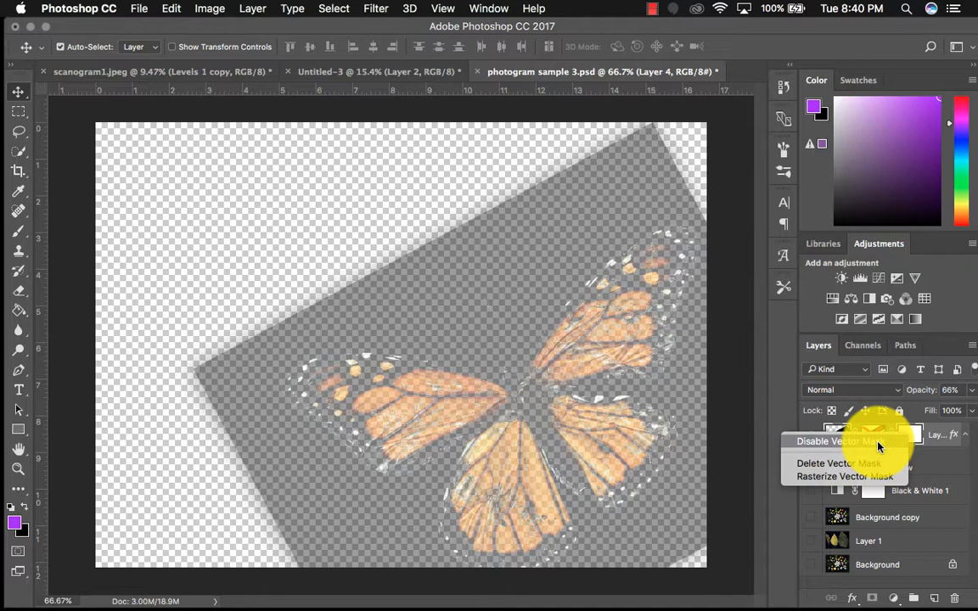
pyautogui.click(877, 442)
pyautogui.rightClick(915, 442)
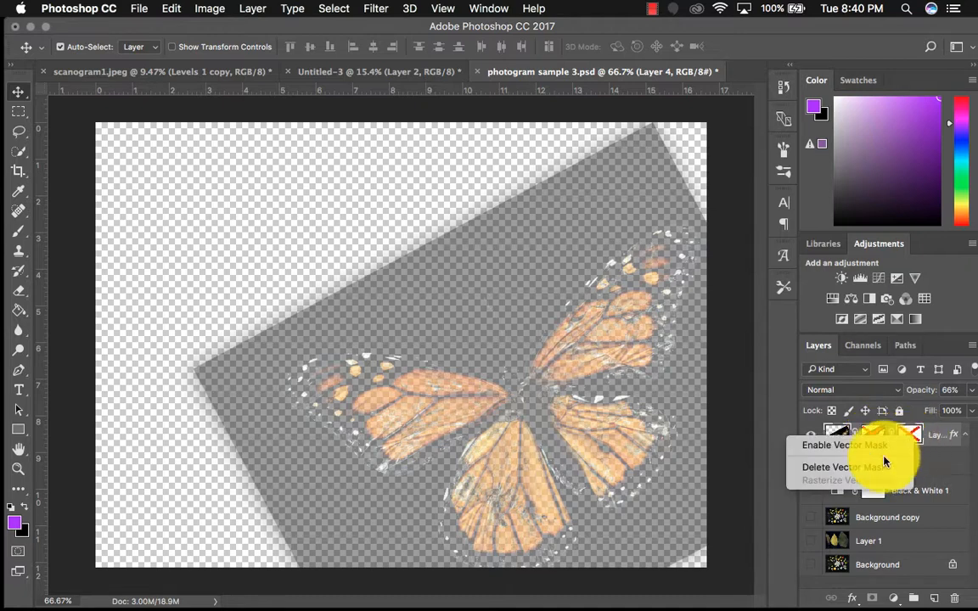
pyautogui.click(874, 469)
pyautogui.moveTo(883, 437)
pyautogui.mouseDown()
pyautogui.moveTo(867, 603)
pyautogui.moveTo(878, 443)
pyautogui.mouseUp()
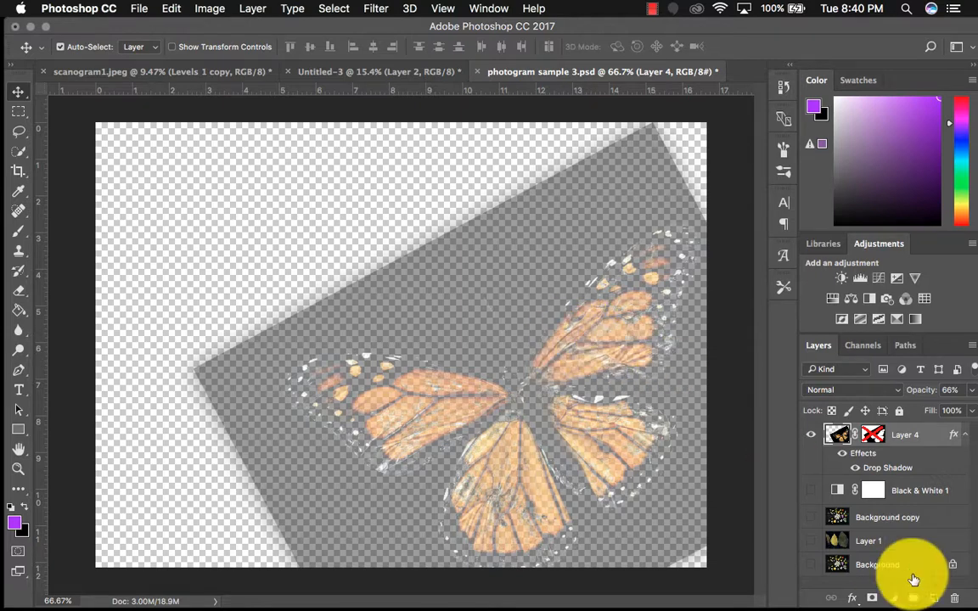
# Delete Layer 4's layer mask and show all the hidden layers beneath the butterfly scan
pyautogui.rightClick(877, 436)
pyautogui.click(817, 460)
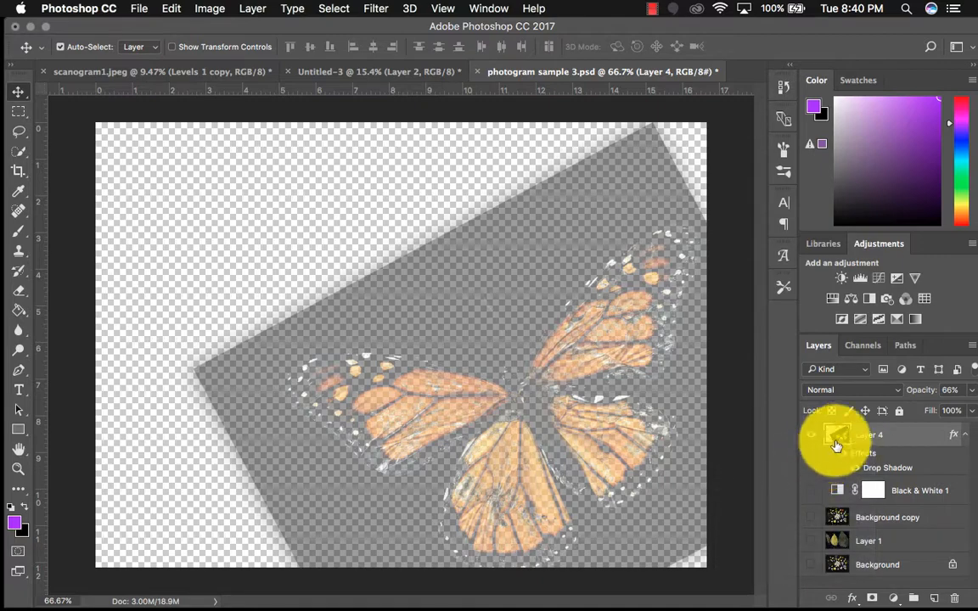
pyautogui.moveTo(810, 492); pyautogui.dragTo(815, 570)
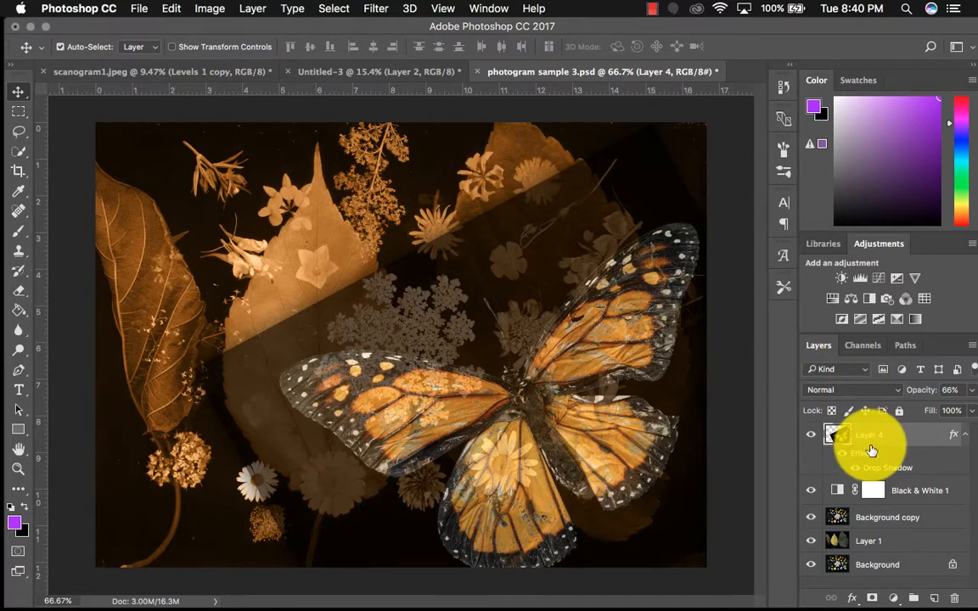
# Add a new layer mask to Layer 4 and paint black on it over the scan's dark background above the butterfly
pyautogui.click(872, 598)
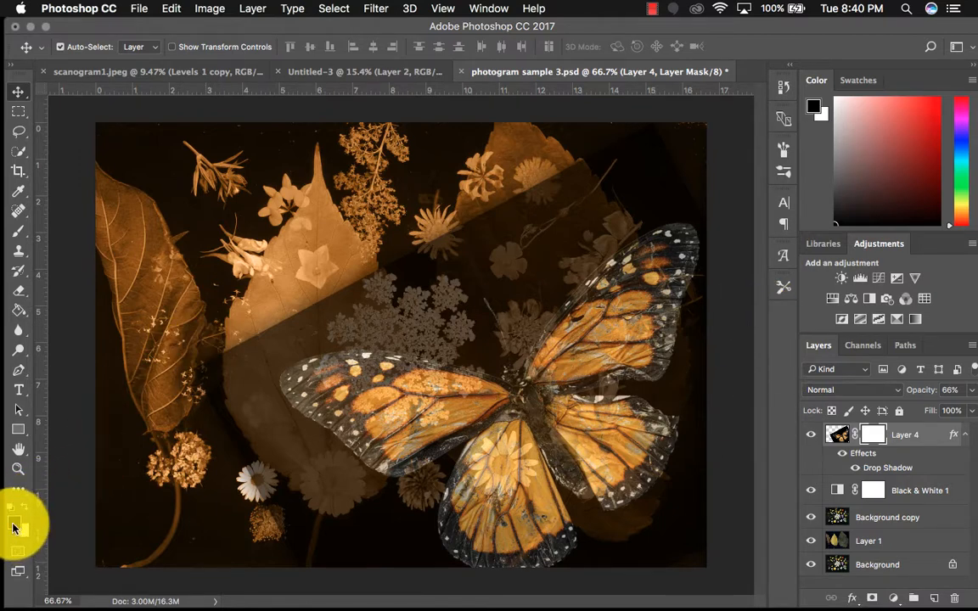
pyautogui.click(19, 230)
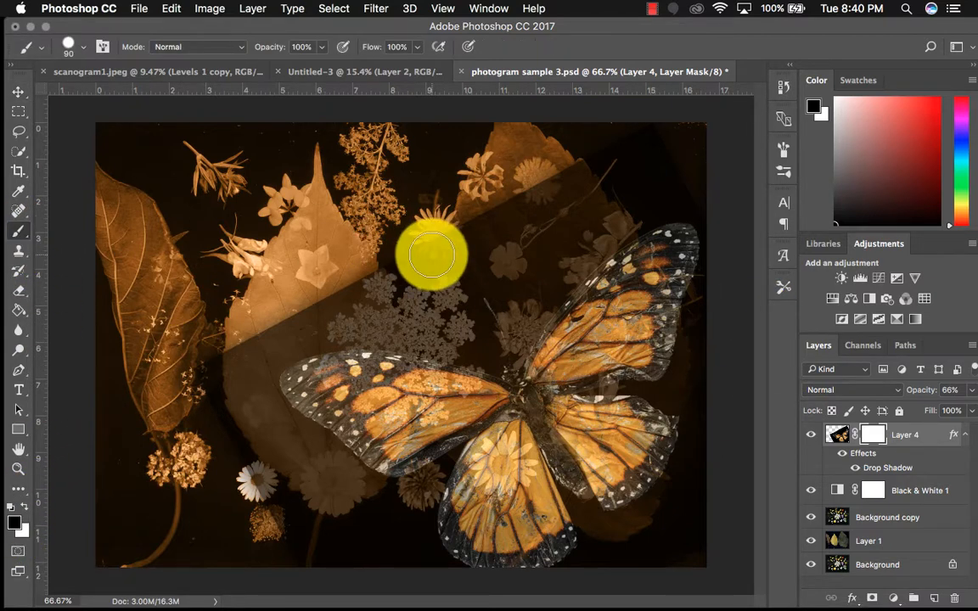
pyautogui.moveTo(431, 255)
pyautogui.mouseDown()
pyautogui.moveTo(390, 266)
pyautogui.moveTo(499, 220)
pyautogui.moveTo(449, 294)
pyautogui.moveTo(449, 311)
pyautogui.moveTo(511, 305)
pyautogui.moveTo(509, 330)
pyautogui.moveTo(639, 180)
pyautogui.moveTo(618, 165)
pyautogui.moveTo(524, 189)
pyautogui.moveTo(592, 161)
pyautogui.moveTo(528, 245)
pyautogui.mouseUp()
pyautogui.moveTo(473, 303); pyautogui.dragTo(349, 302)
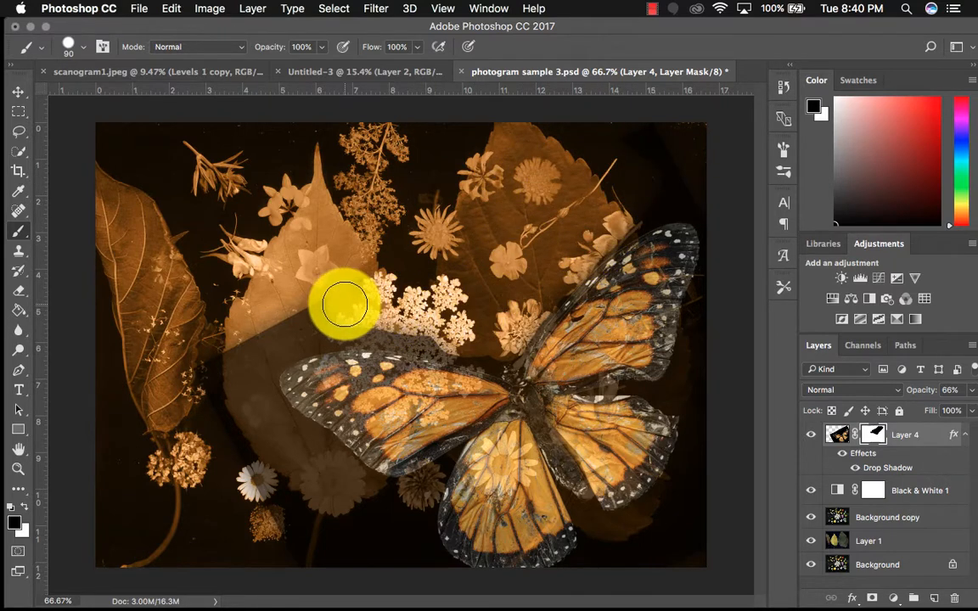
# Try to quick-select the scan's dark background beside the butterfly's left wing, and undo the selection
pyautogui.click(21, 156)
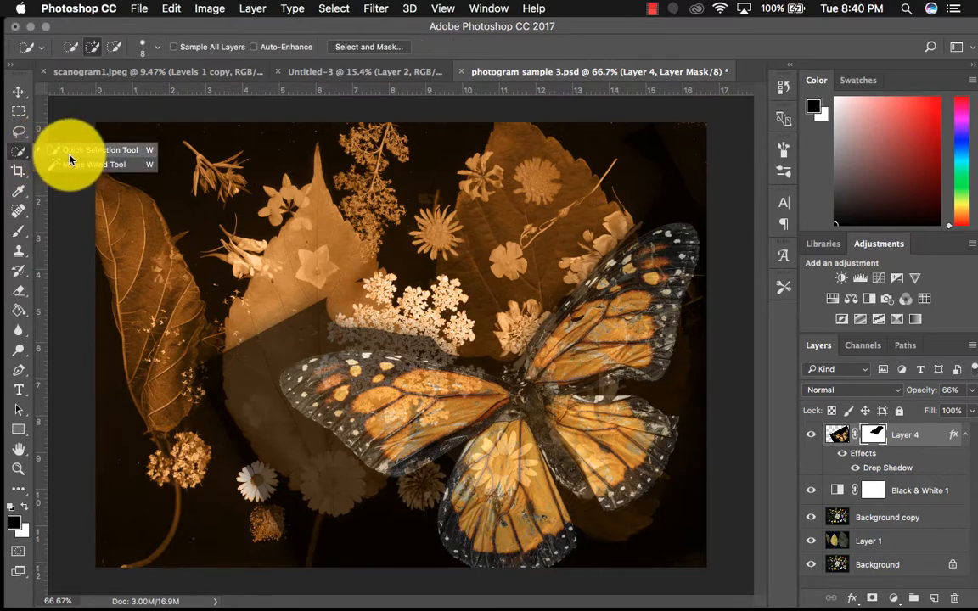
pyautogui.click(70, 152)
pyautogui.moveTo(255, 378)
pyautogui.mouseDown()
pyautogui.moveTo(293, 454)
pyautogui.moveTo(252, 408)
pyautogui.moveTo(267, 344)
pyautogui.moveTo(353, 321)
pyautogui.moveTo(286, 349)
pyautogui.moveTo(240, 192)
pyautogui.mouseUp()
pyautogui.click(170, 9)
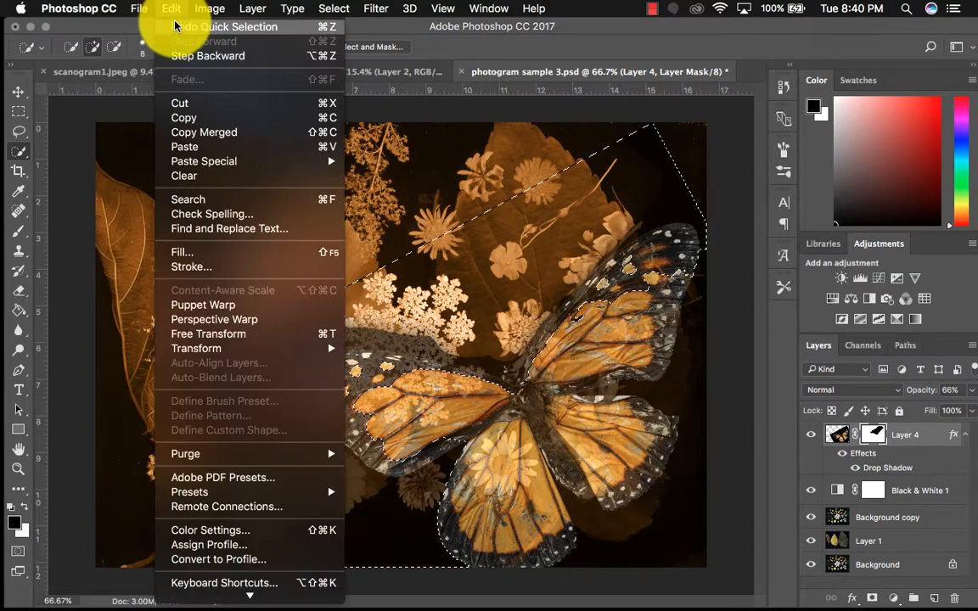
pyautogui.click(174, 26)
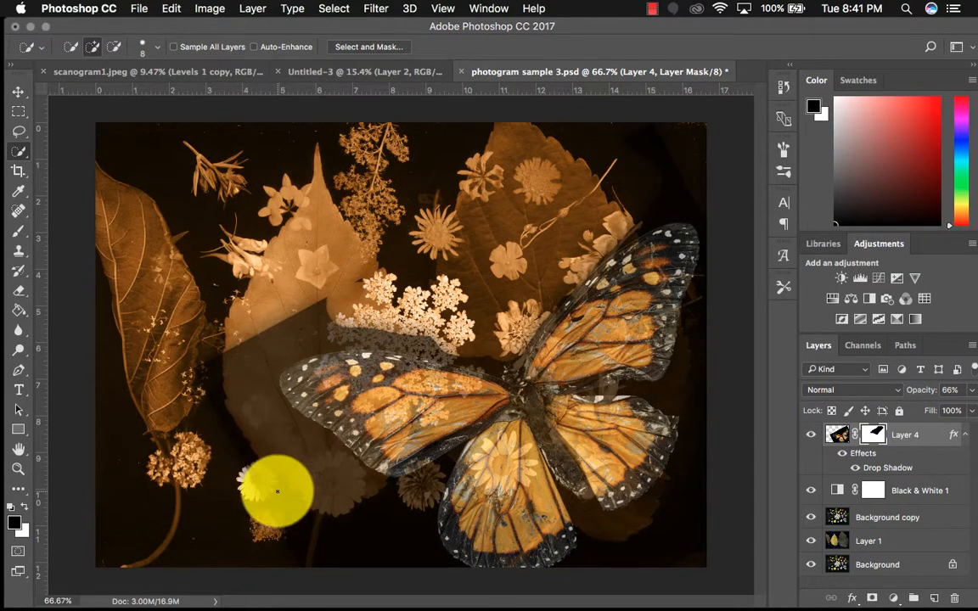
# Quick-select the dark background below the left wing, mask it out with black, deselect, and paint away the remaining background above the wing
pyautogui.moveTo(277, 491); pyautogui.dragTo(313, 454)
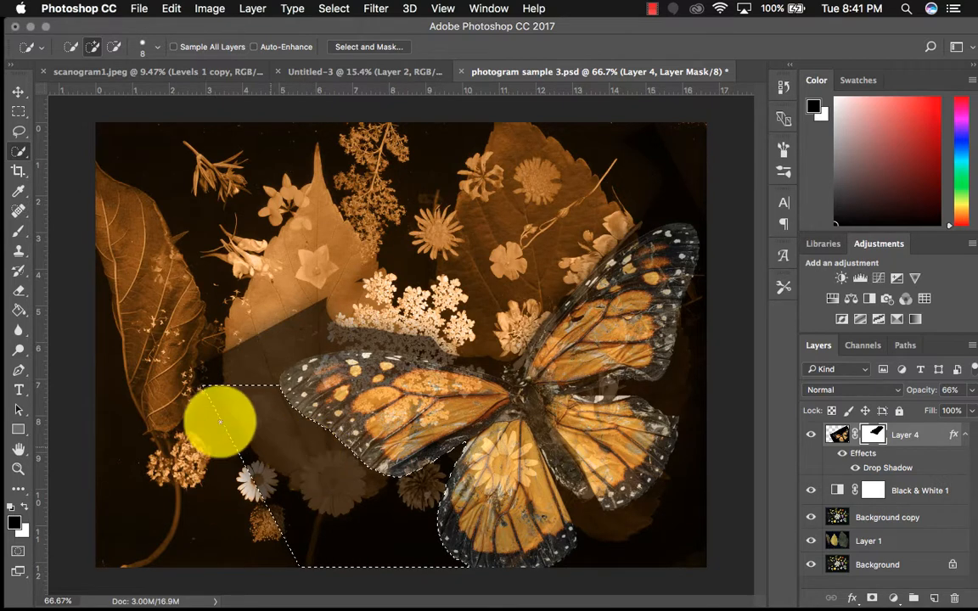
pyautogui.click(19, 230)
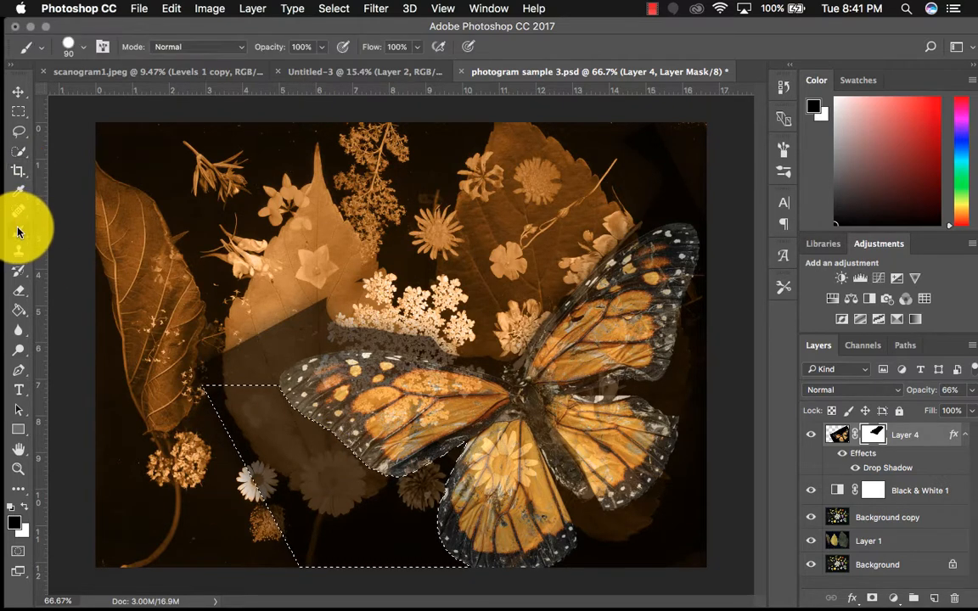
pyautogui.moveTo(272, 461)
pyautogui.mouseDown()
pyautogui.moveTo(261, 407)
pyautogui.moveTo(280, 432)
pyautogui.moveTo(257, 397)
pyautogui.moveTo(358, 483)
pyautogui.moveTo(356, 433)
pyautogui.moveTo(325, 450)
pyautogui.moveTo(372, 423)
pyautogui.moveTo(362, 500)
pyautogui.moveTo(371, 480)
pyautogui.moveTo(371, 500)
pyautogui.moveTo(397, 523)
pyautogui.moveTo(429, 528)
pyautogui.moveTo(432, 486)
pyautogui.moveTo(440, 536)
pyautogui.moveTo(344, 548)
pyautogui.moveTo(393, 565)
pyautogui.moveTo(406, 547)
pyautogui.moveTo(286, 490)
pyautogui.moveTo(209, 394)
pyautogui.mouseUp()
pyautogui.press('super+d')
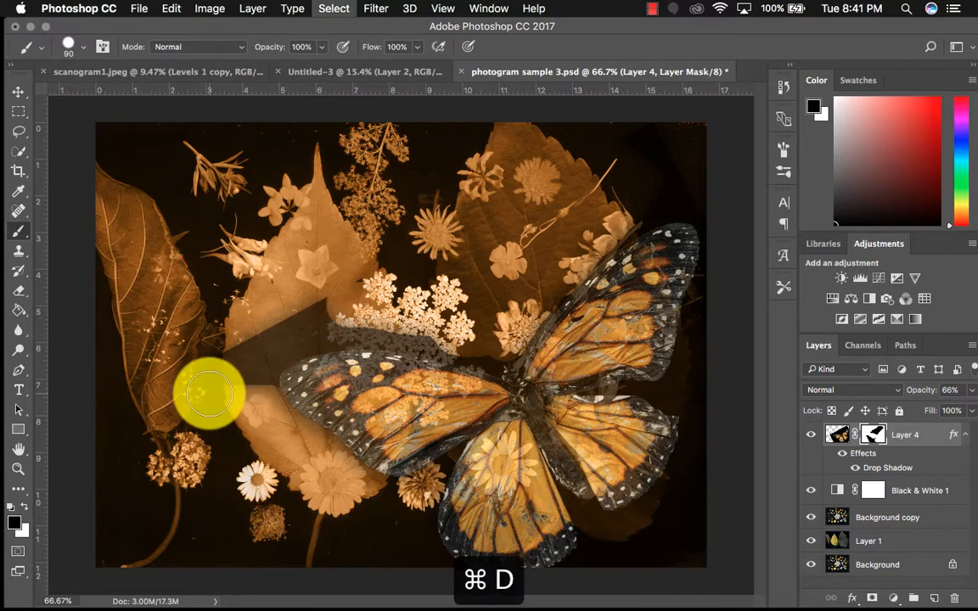
pyautogui.moveTo(247, 363)
pyautogui.mouseDown()
pyautogui.moveTo(253, 382)
pyautogui.moveTo(263, 345)
pyautogui.moveTo(318, 319)
pyautogui.moveTo(404, 317)
pyautogui.moveTo(493, 348)
pyautogui.moveTo(502, 327)
pyautogui.moveTo(502, 343)
pyautogui.moveTo(275, 354)
pyautogui.moveTo(266, 344)
pyautogui.moveTo(256, 390)
pyautogui.mouseUp()
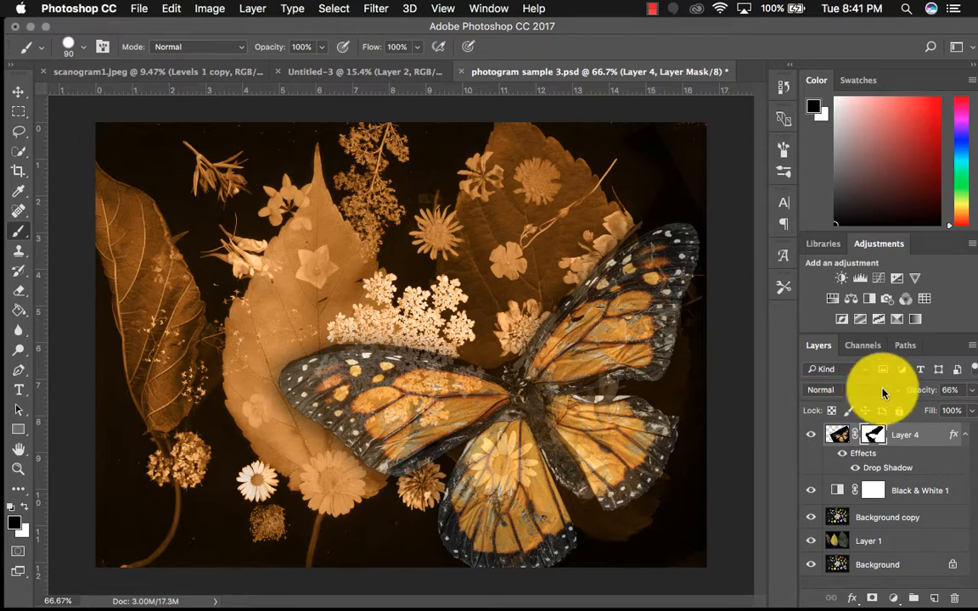
# In scanogram1.jpeg, hide Levels 1 copy, Levels 1 and Brightness/Contrast, leaving Layer 1 visible and selected
pyautogui.click(154, 67)
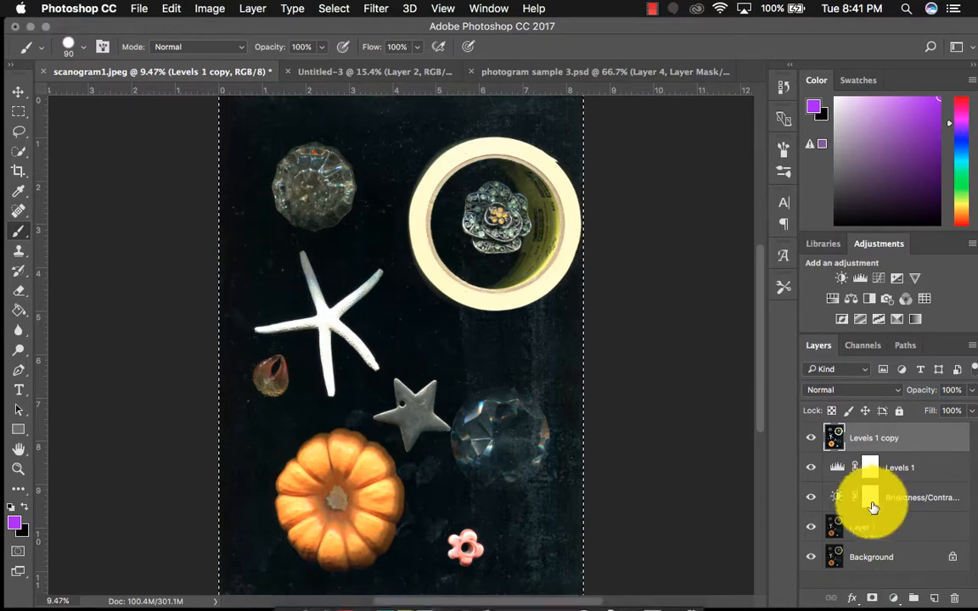
pyautogui.click(810, 440)
pyautogui.click(809, 466)
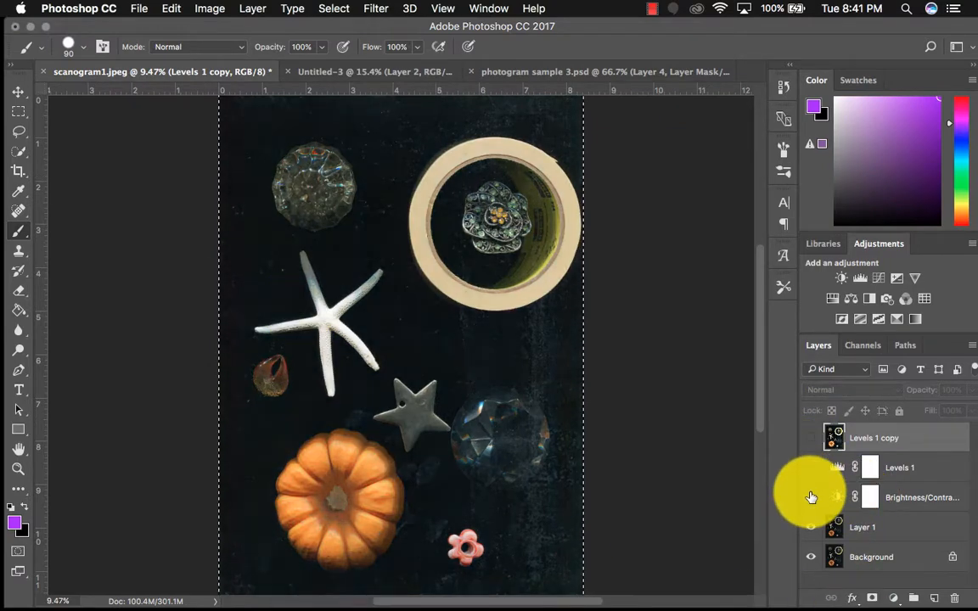
pyautogui.click(811, 497)
pyautogui.click(812, 526)
pyautogui.click(895, 536)
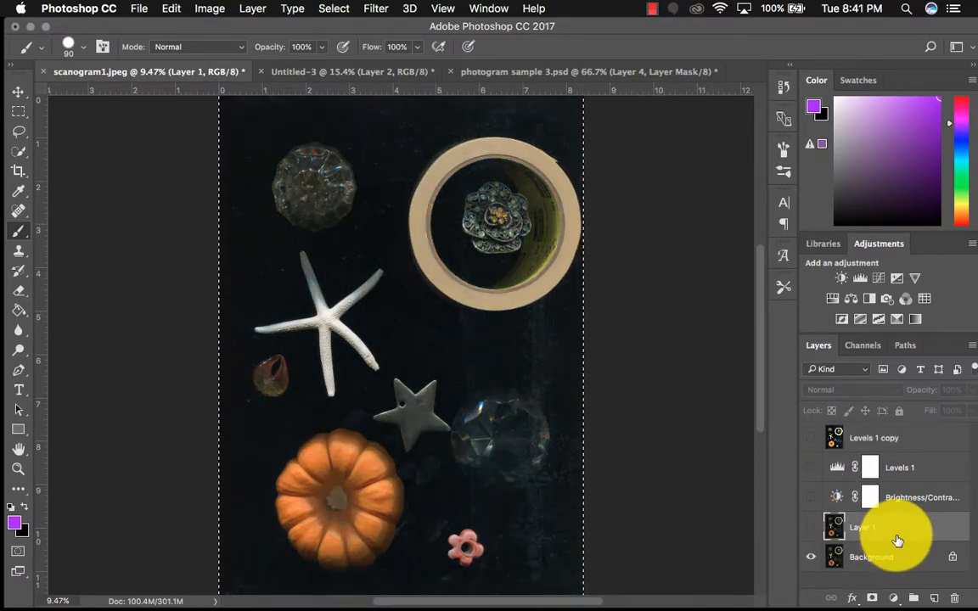
pyautogui.click(892, 557)
pyautogui.click(810, 528)
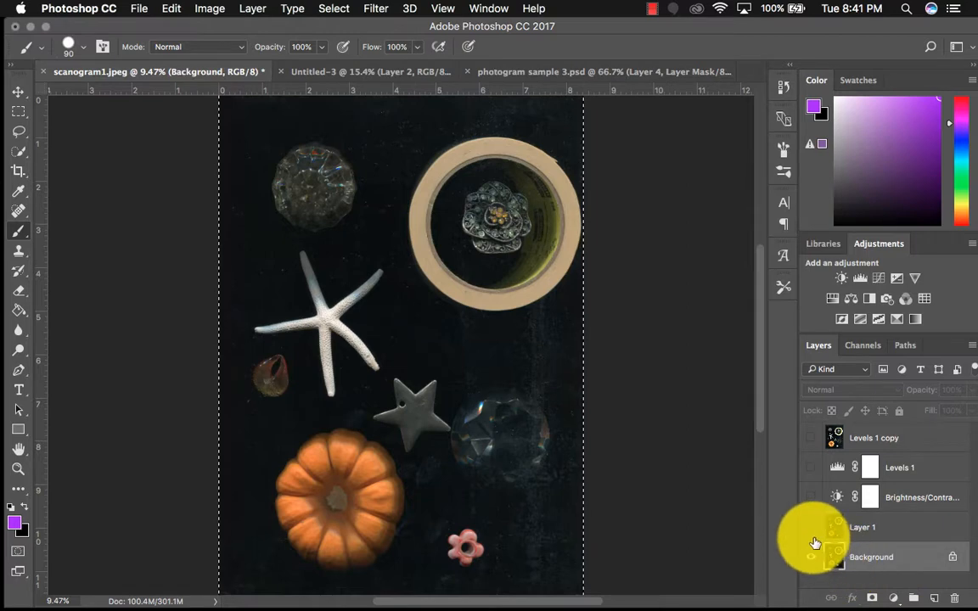
pyautogui.click(870, 531)
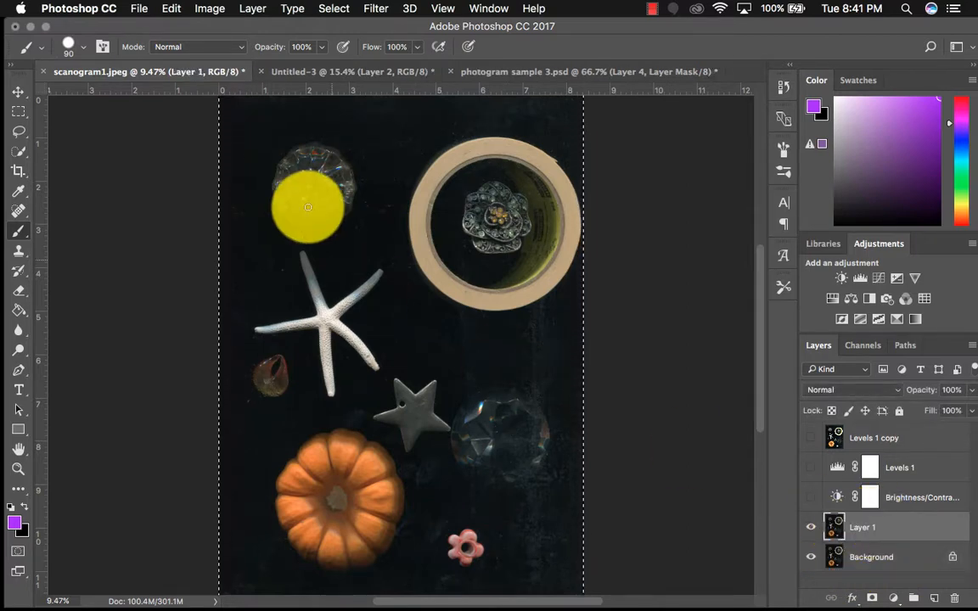
# Look at the healing brush, Magic Wand and Rectangular Marquee tools, and clear the selection on Layer 1
pyautogui.click(21, 214)
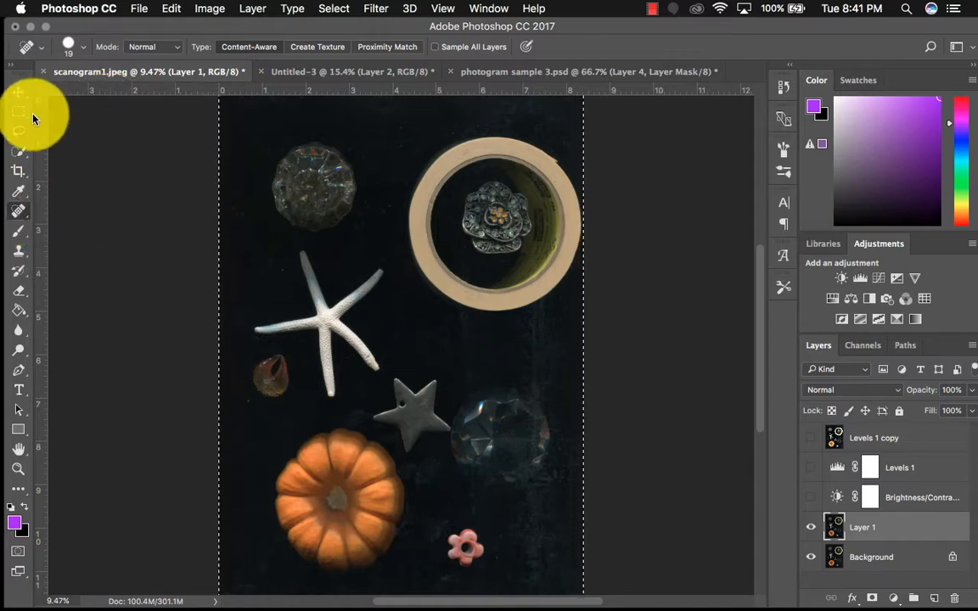
pyautogui.click(19, 153)
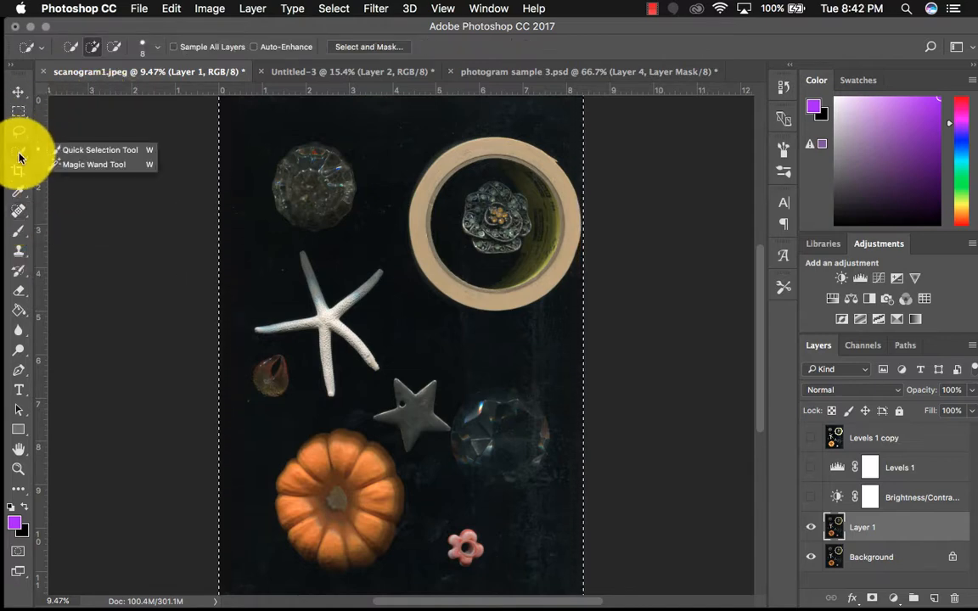
pyautogui.click(85, 164)
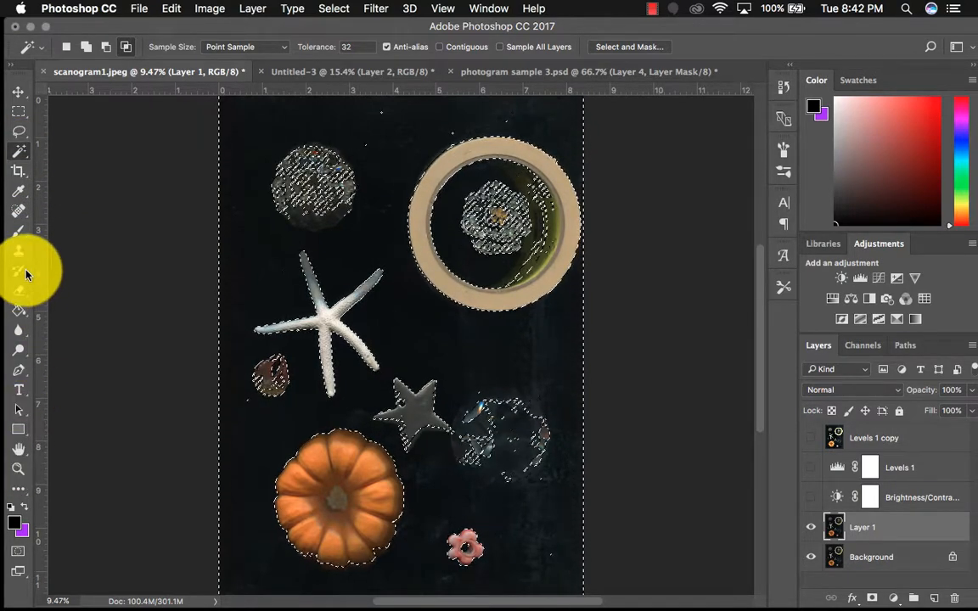
pyautogui.click(20, 111)
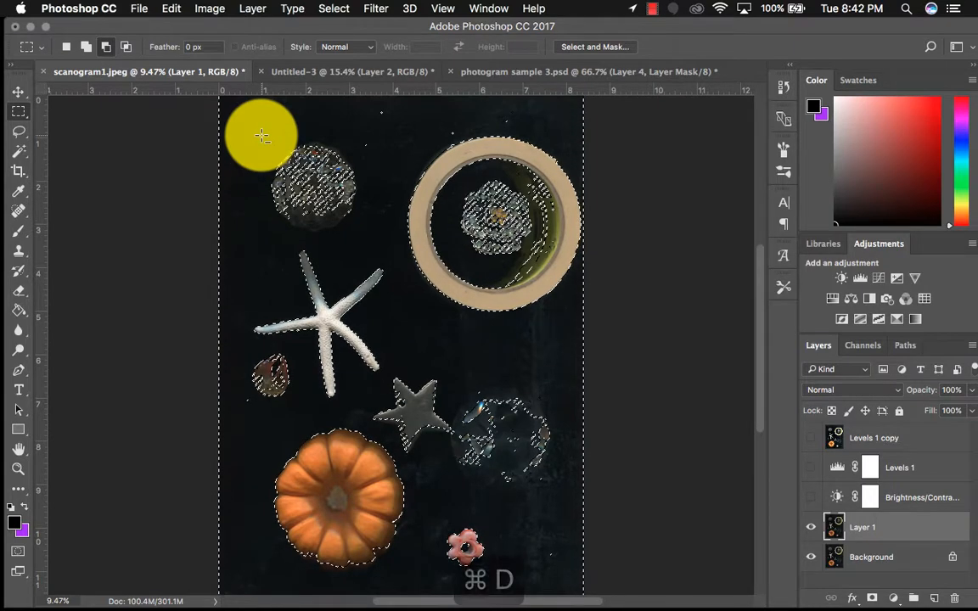
pyautogui.press('super+d')
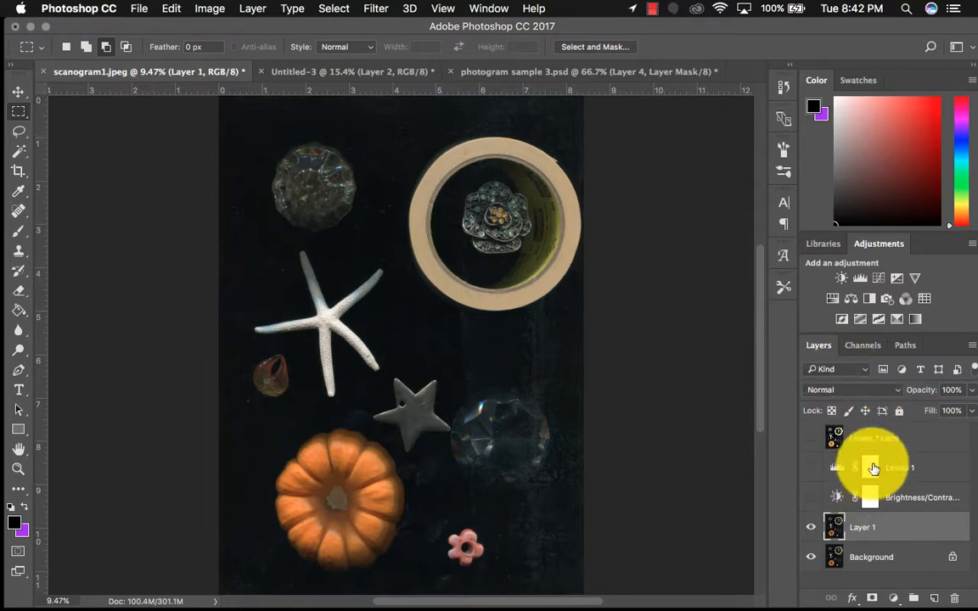
# Crop scanogram1.jpeg to 10 × 14 in at 300 px/in using the Rule of Thirds overlay, trimming the tape roll's right edge
pyautogui.click(19, 177)
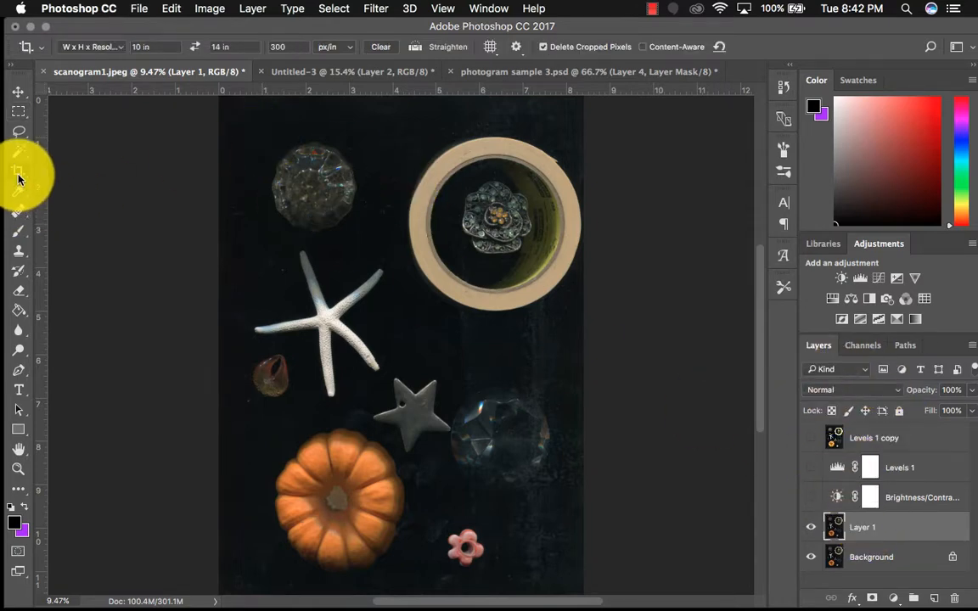
pyautogui.click(121, 49)
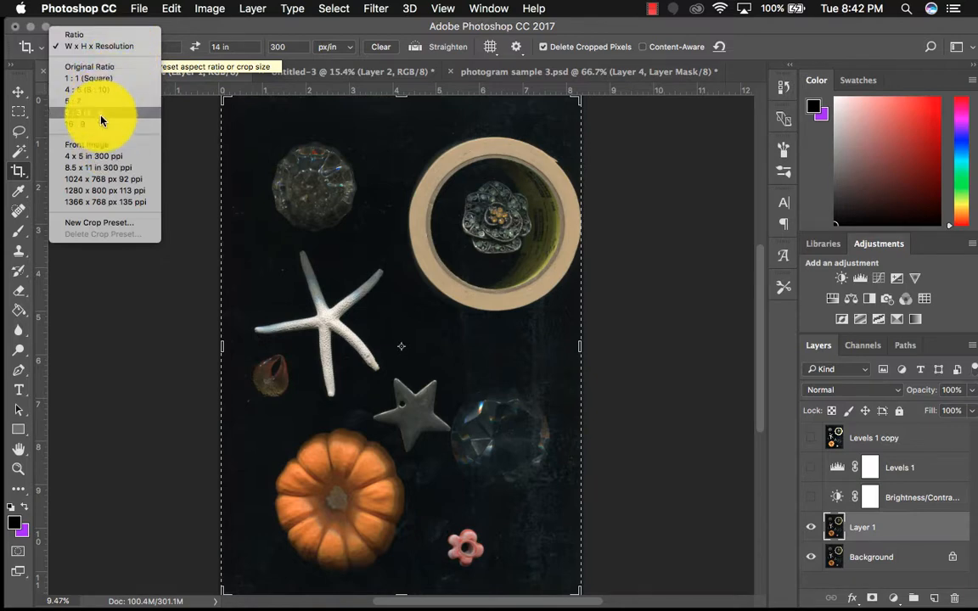
pyautogui.click(187, 36)
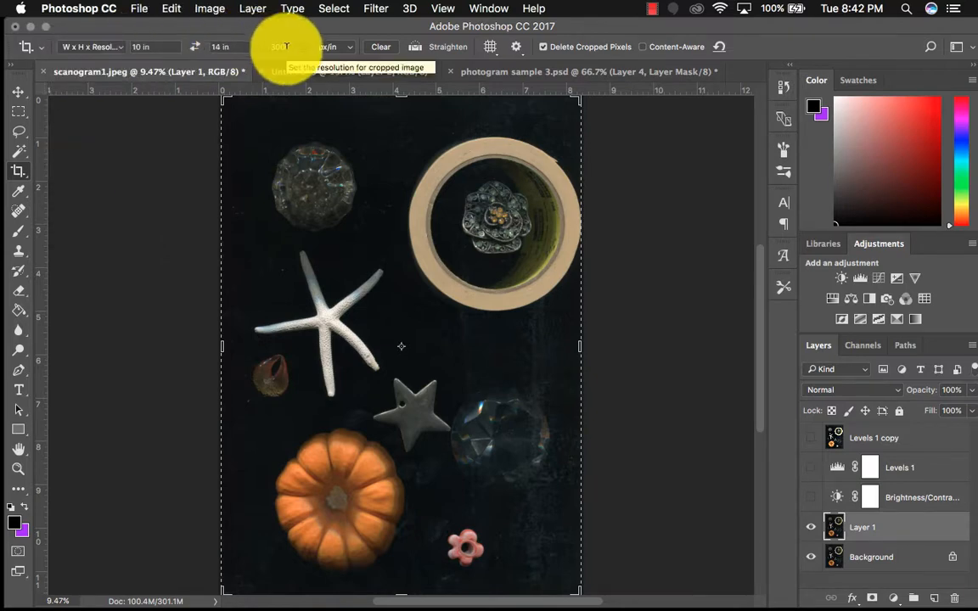
pyautogui.click(490, 48)
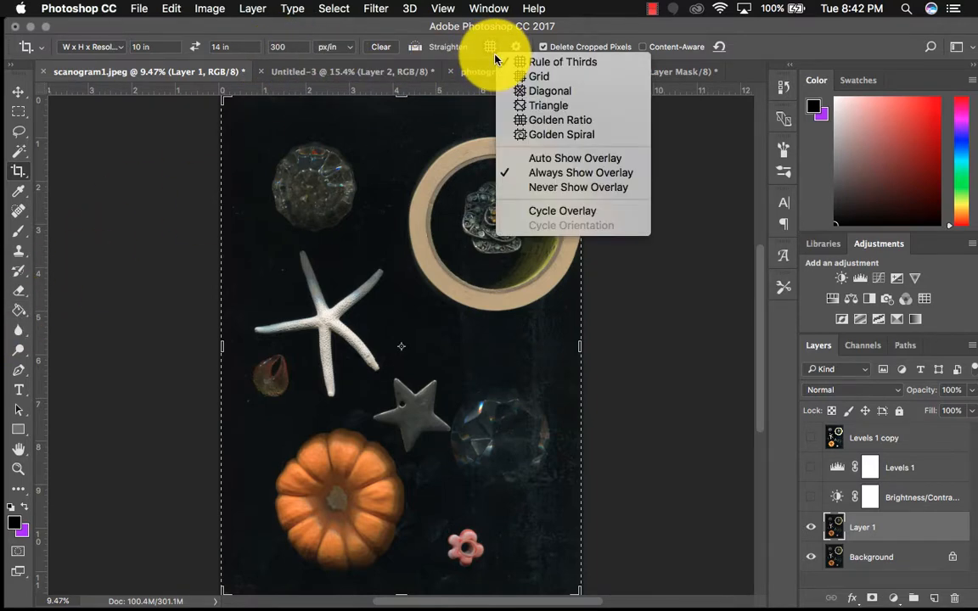
pyautogui.click(528, 61)
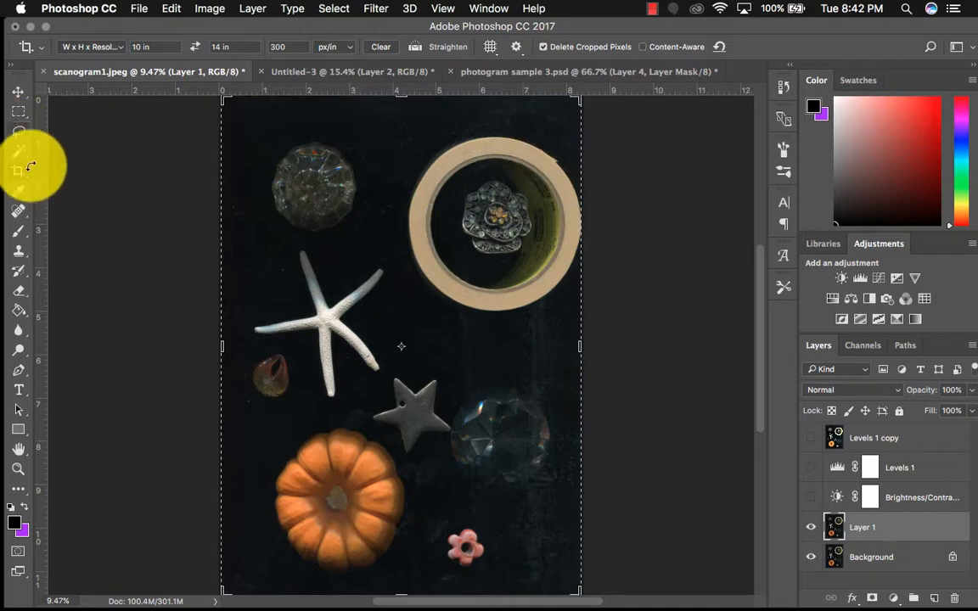
pyautogui.moveTo(220, 97)
pyautogui.mouseDown()
pyautogui.moveTo(247, 124)
pyautogui.moveTo(232, 110)
pyautogui.mouseUp()
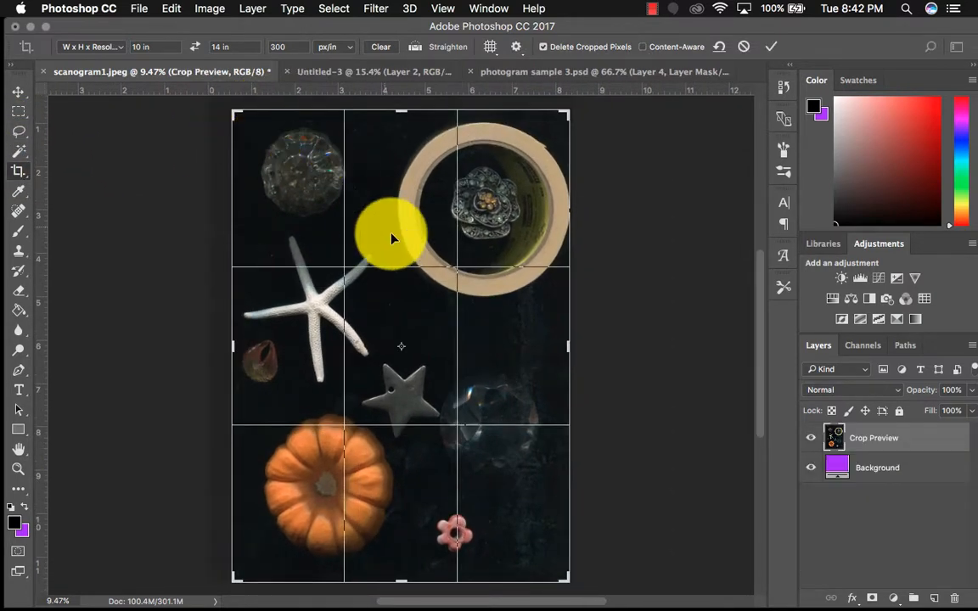
pyautogui.moveTo(391, 234); pyautogui.dragTo(422, 276)
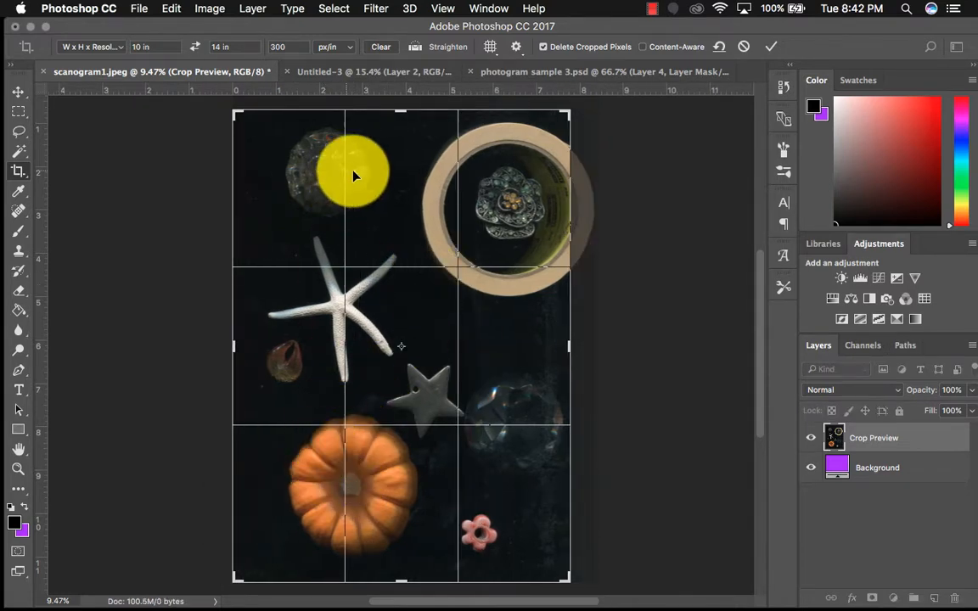
pyautogui.click(767, 48)
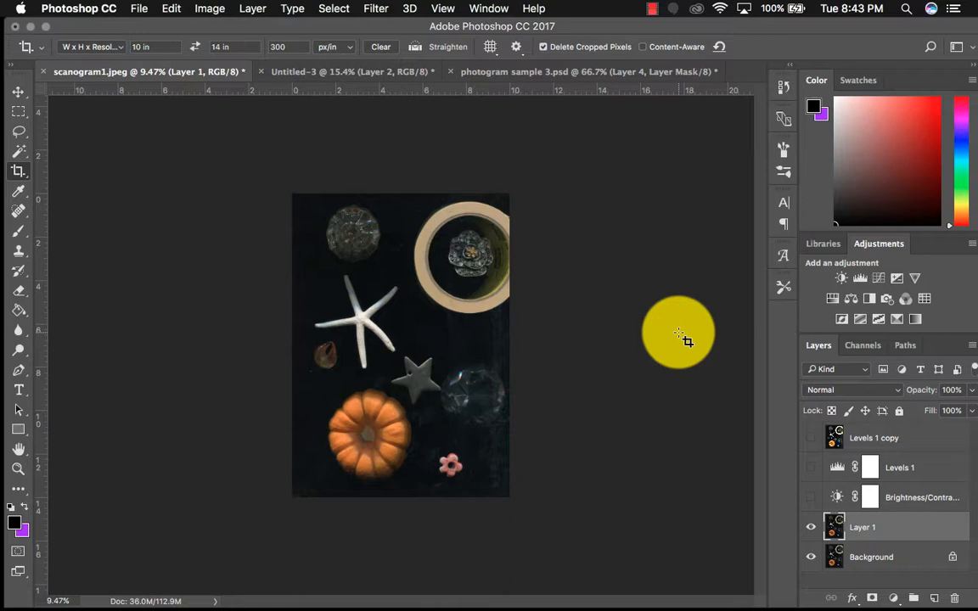
# Show the Brightness/Contrast and Levels 1 adjustment layers, leaving Levels 1 selected
pyautogui.click(811, 498)
pyautogui.click(811, 467)
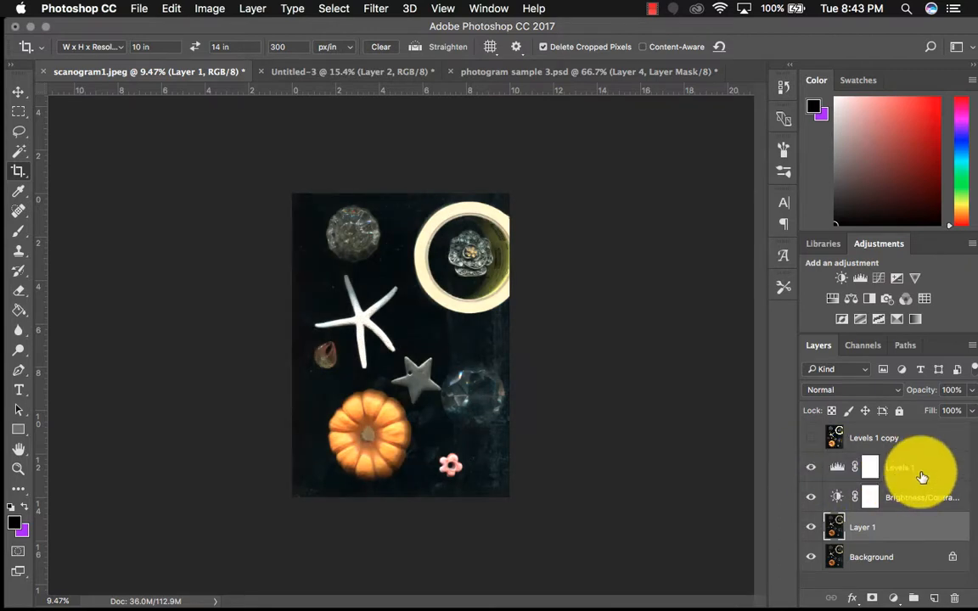
pyautogui.click(922, 475)
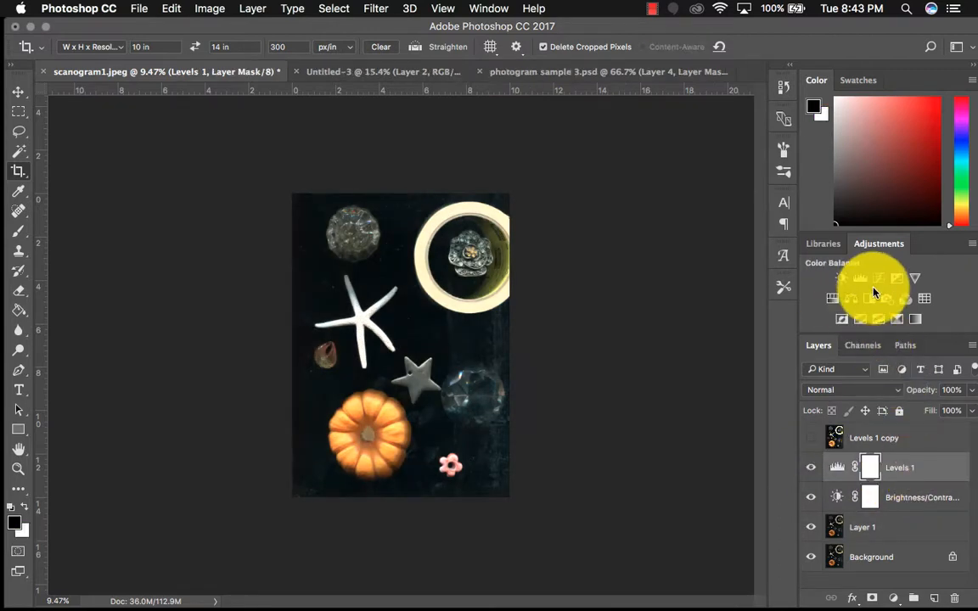
# Add a Black & White adjustment layer above Levels 1 and paint black on its mask over the pumpkin to restore its color
pyautogui.click(869, 302)
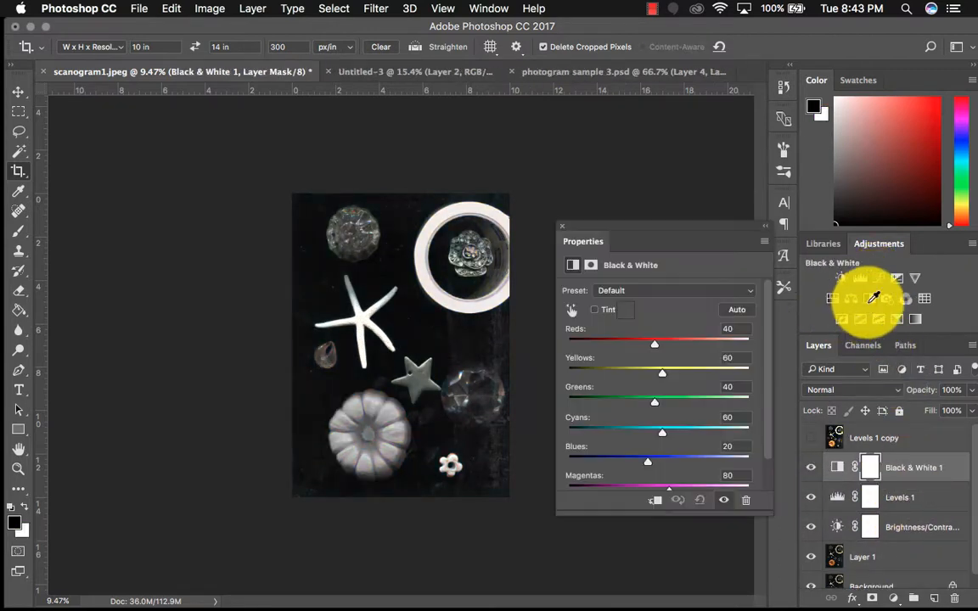
pyautogui.click(562, 226)
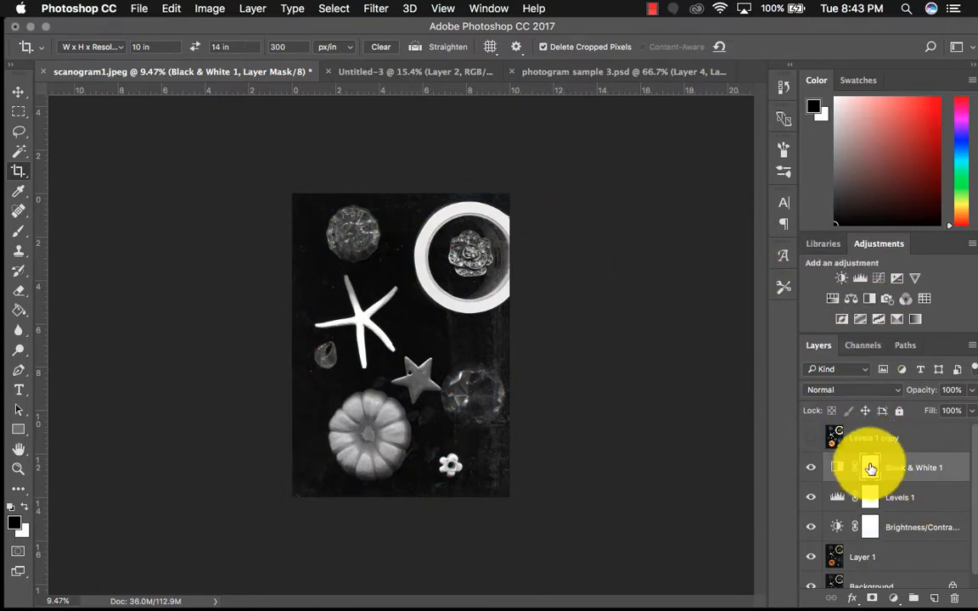
pyautogui.click(20, 233)
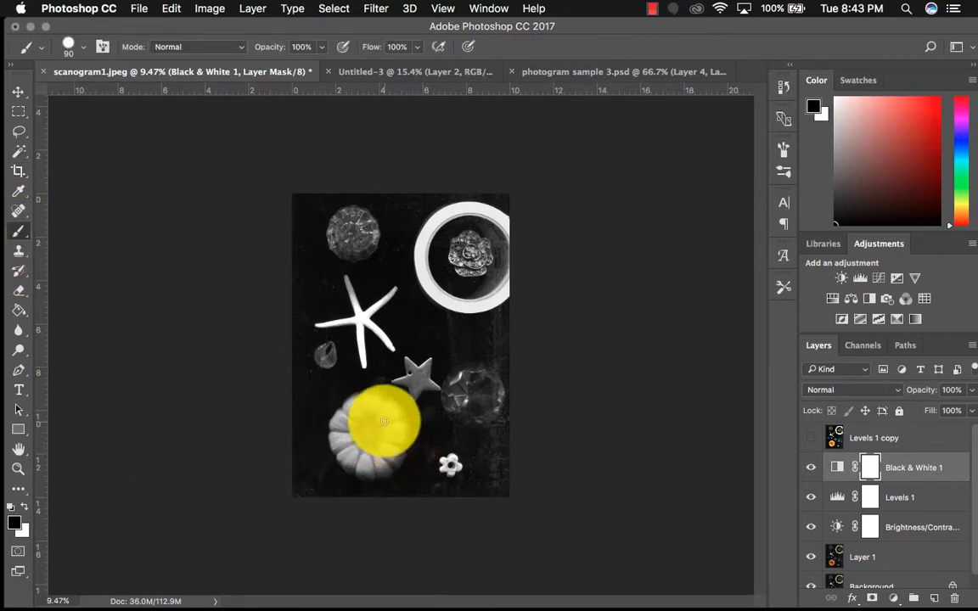
pyautogui.moveTo(362, 443)
pyautogui.mouseDown()
pyautogui.moveTo(351, 416)
pyautogui.moveTo(389, 412)
pyautogui.moveTo(369, 470)
pyautogui.moveTo(349, 432)
pyautogui.moveTo(370, 412)
pyautogui.moveTo(401, 423)
pyautogui.moveTo(372, 420)
pyautogui.moveTo(361, 397)
pyautogui.moveTo(338, 414)
pyautogui.moveTo(371, 430)
pyautogui.mouseUp()
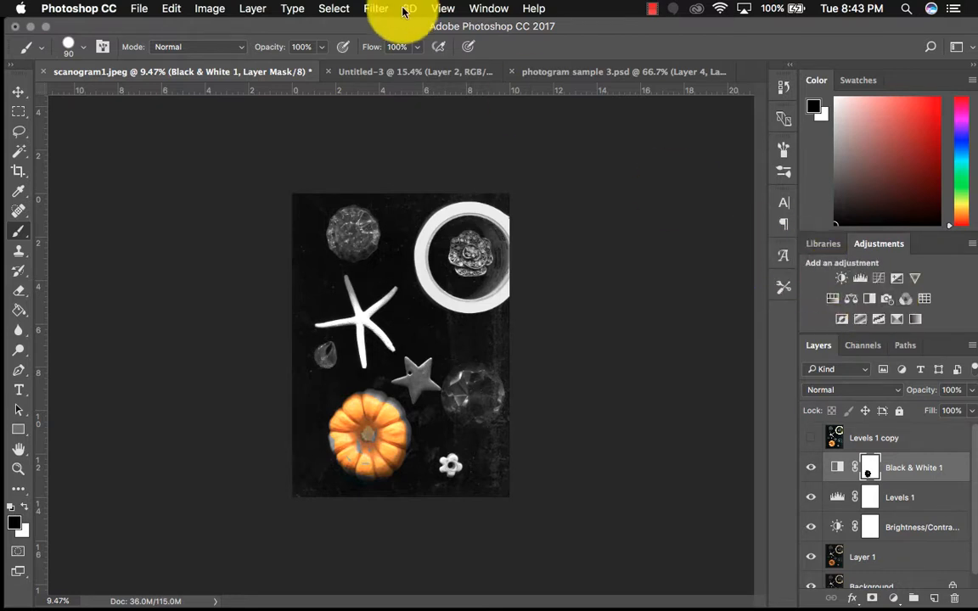
# Flatten the image and convert it to Grayscale mode, discarding the color information
pyautogui.click(213, 9)
pyautogui.moveTo(218, 24)
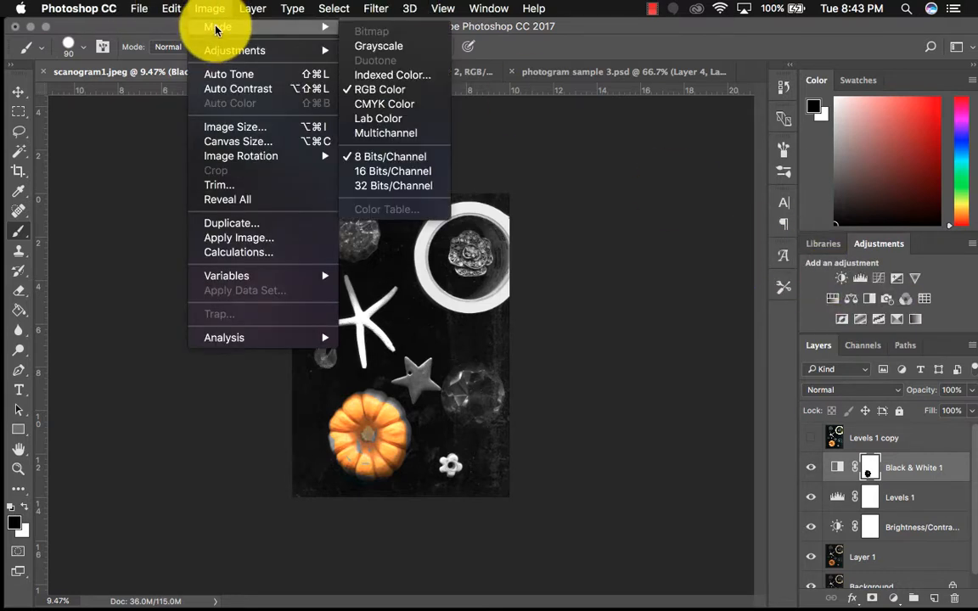
pyautogui.click(370, 53)
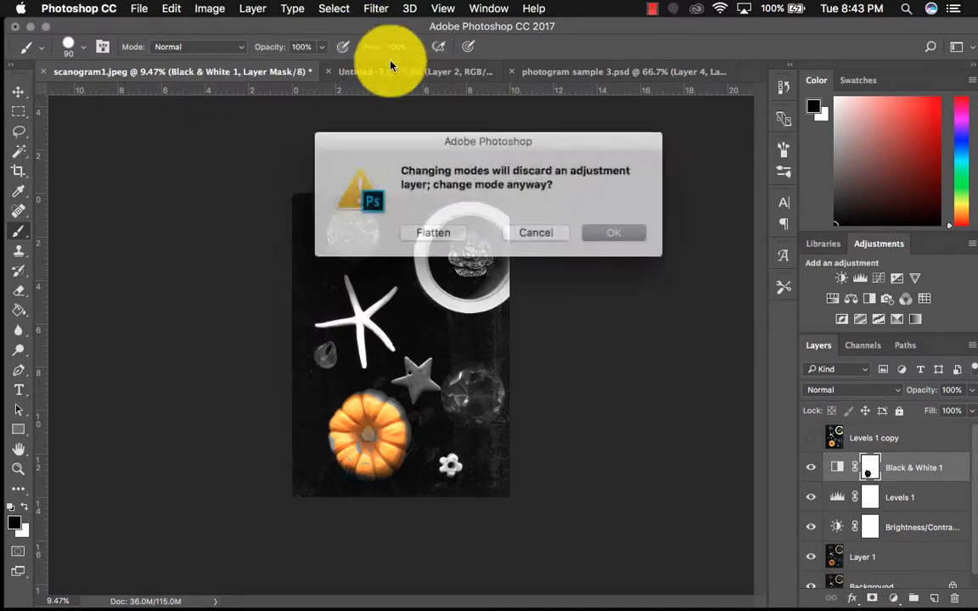
pyautogui.click(451, 237)
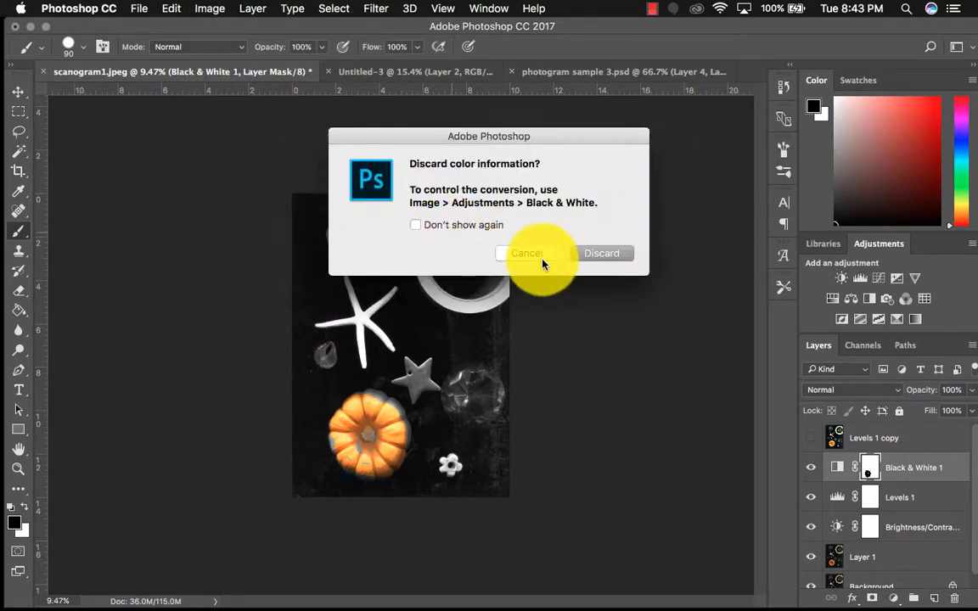
pyautogui.click(590, 253)
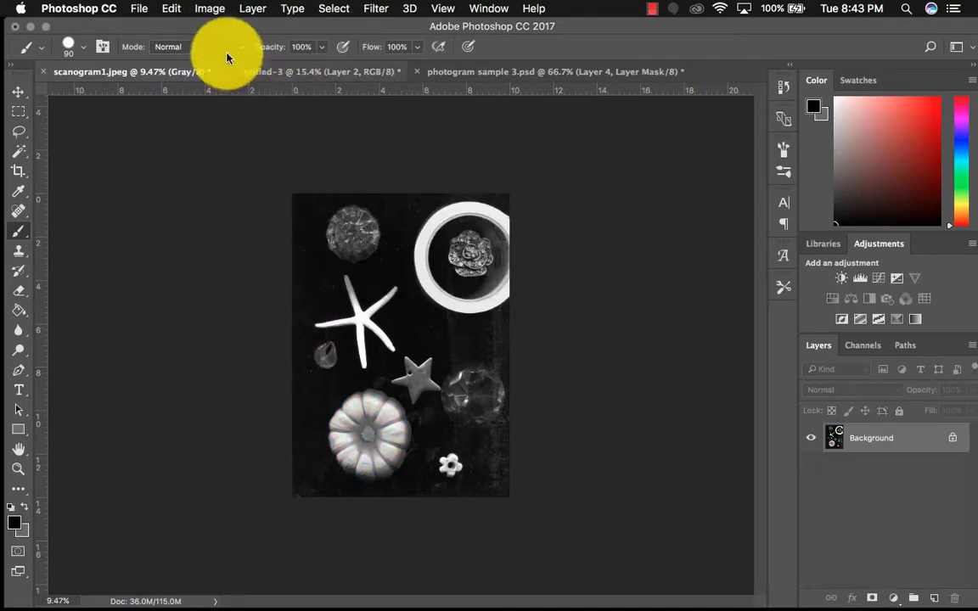
# Convert the grayscale image to a duotone with PANTONE 639 C and magenta inks, and undo both mode conversions
pyautogui.click(208, 8)
pyautogui.moveTo(174, 7)
pyautogui.moveTo(209, 8)
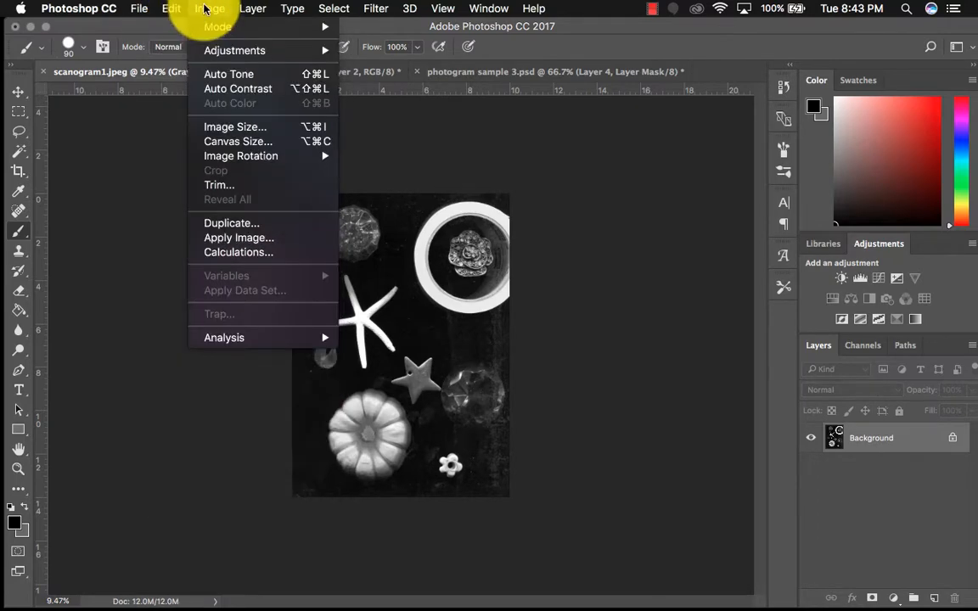
pyautogui.moveTo(212, 26)
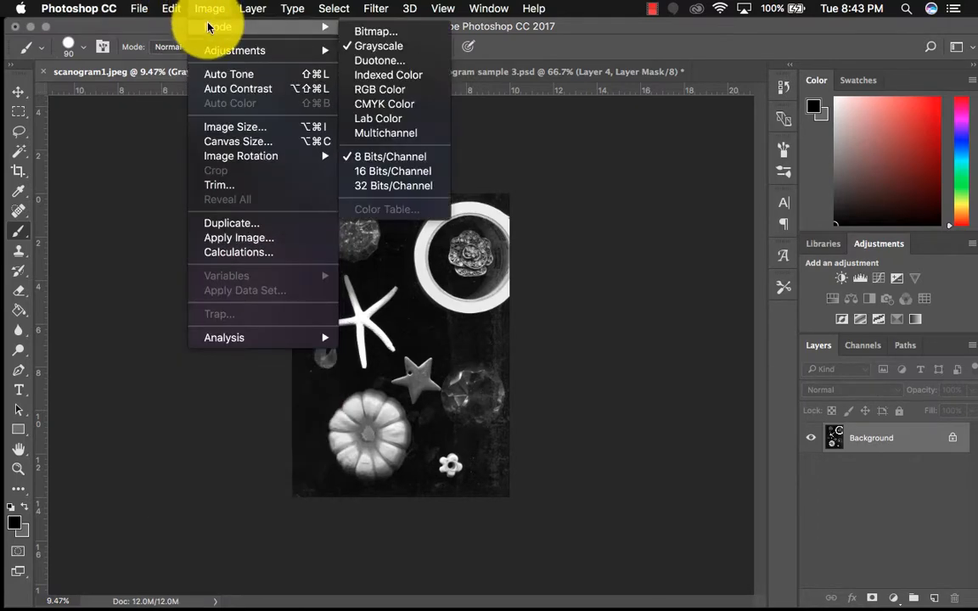
pyautogui.click(363, 66)
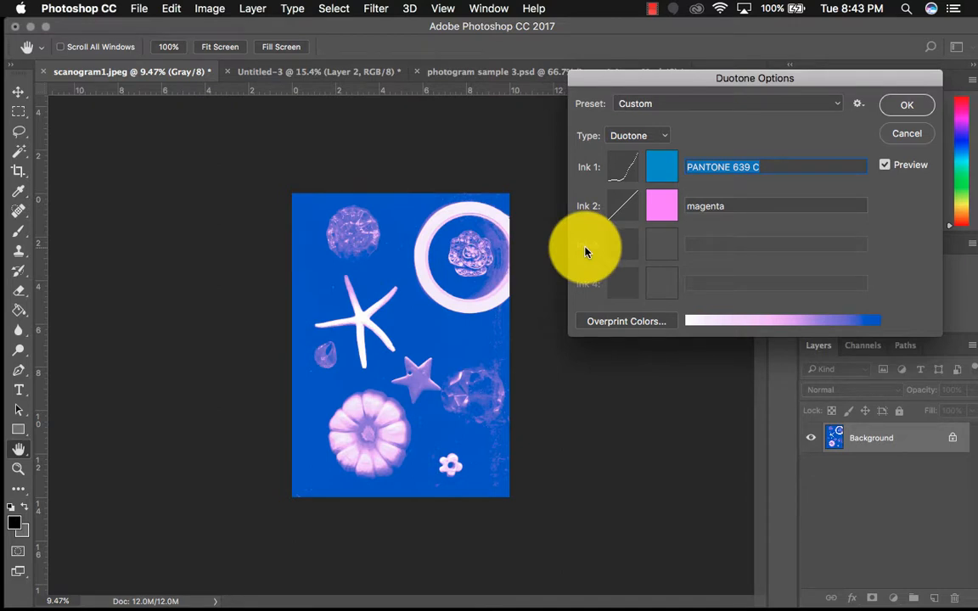
pyautogui.click(908, 109)
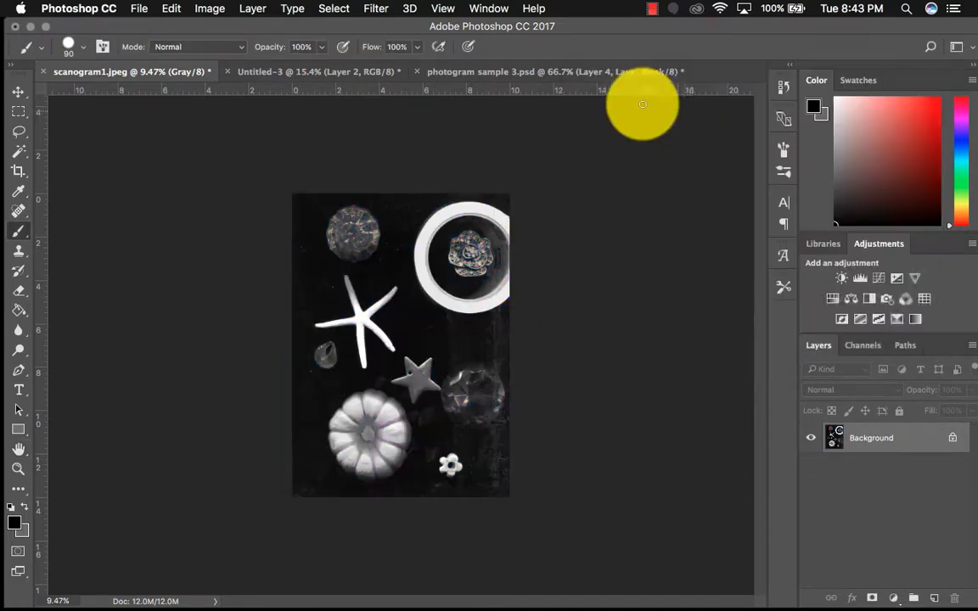
pyautogui.click(176, 17)
pyautogui.click(174, 26)
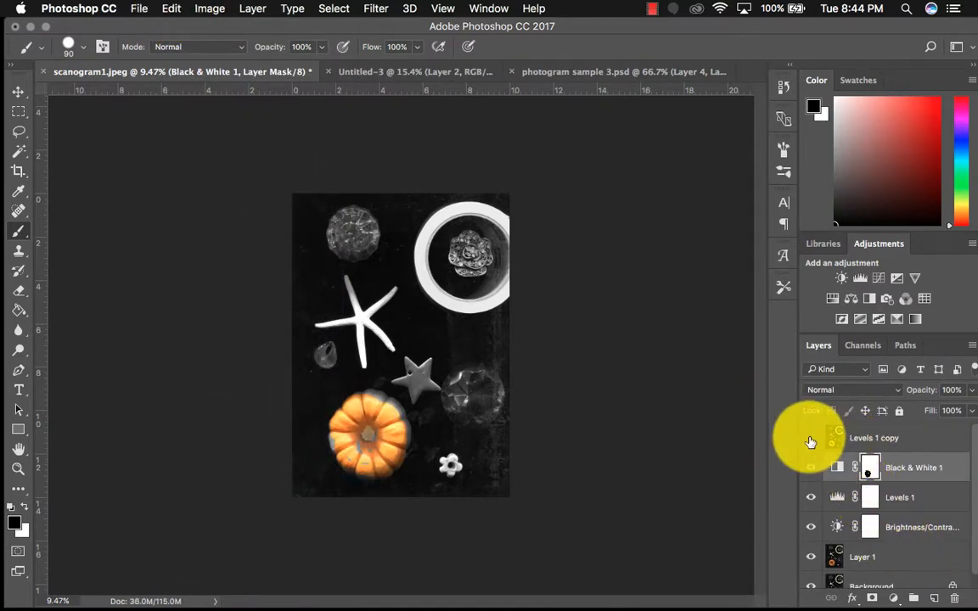
# In Untitled-3, compare the composition with and without the butterfly on Layer 2, and look through its blending modes
pyautogui.click(810, 438)
pyautogui.click(574, 71)
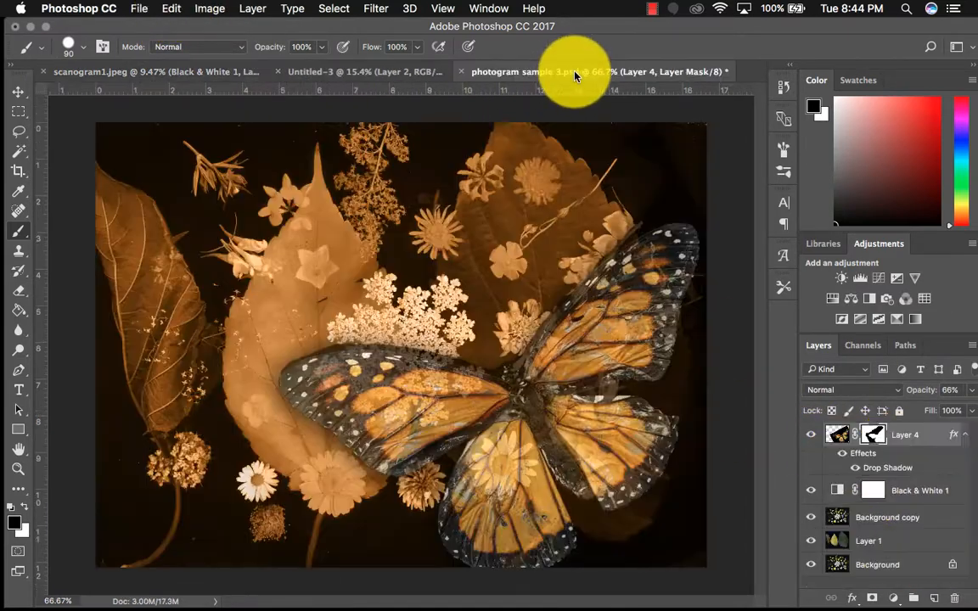
pyautogui.click(405, 76)
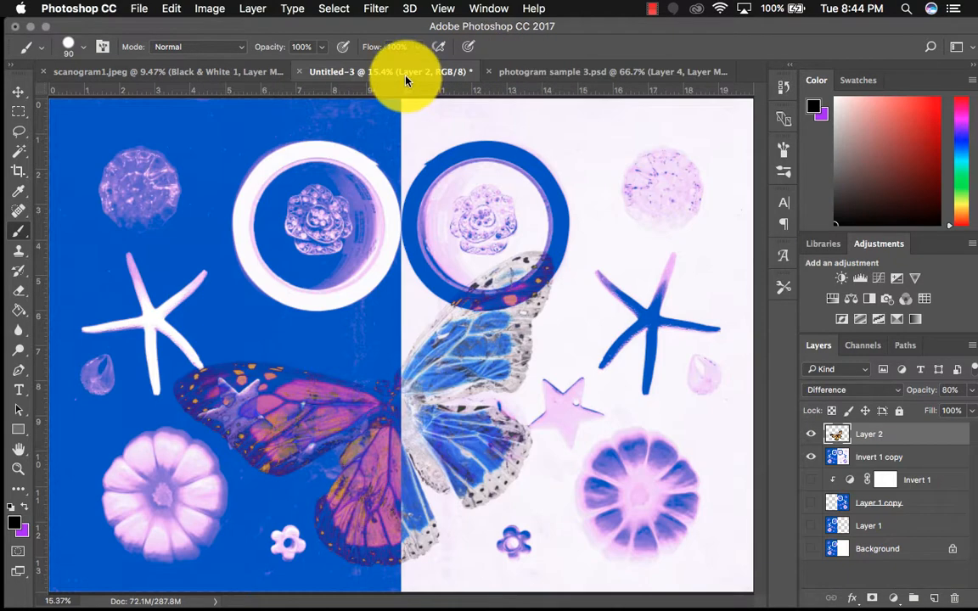
pyautogui.click(811, 433)
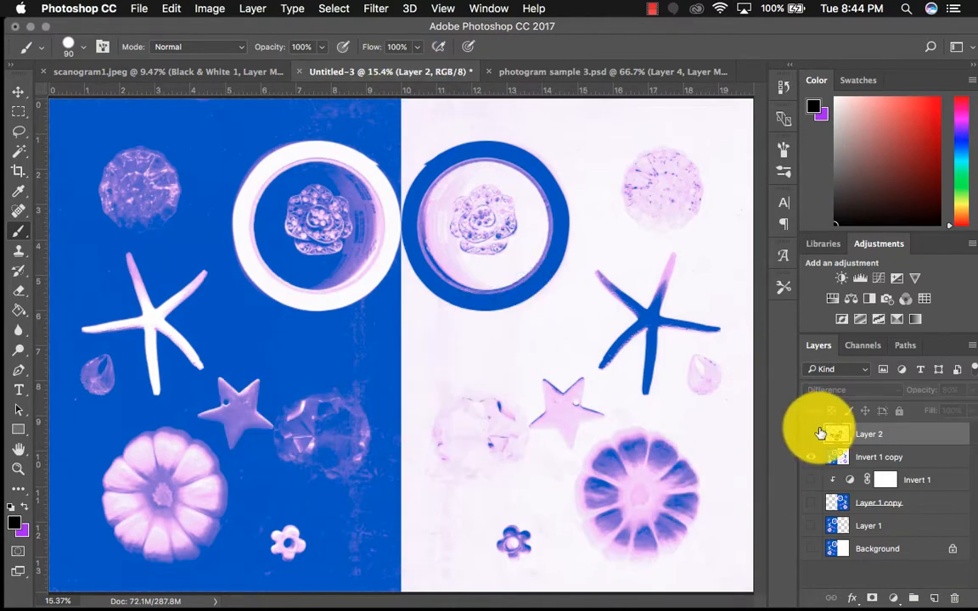
pyautogui.click(811, 433)
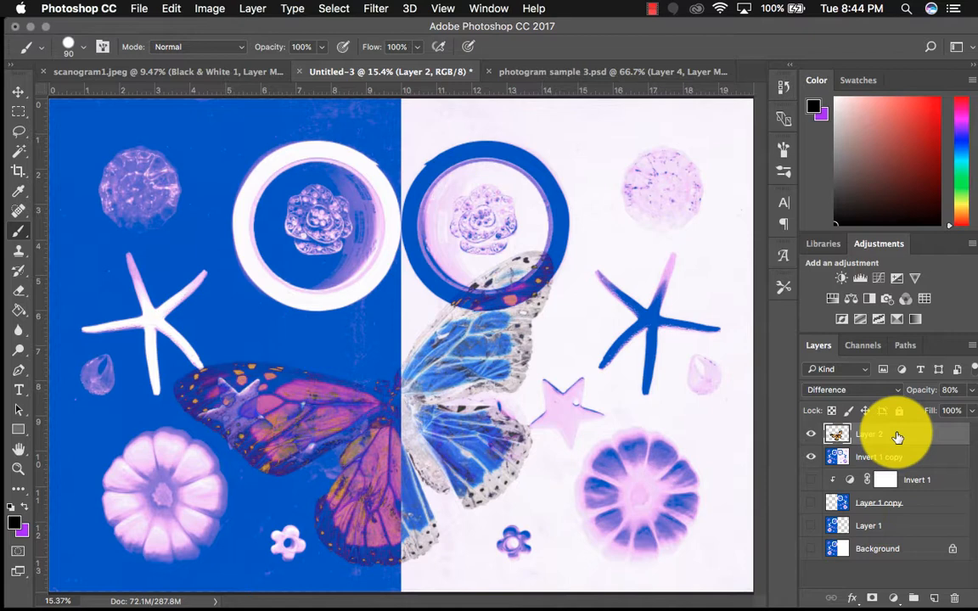
pyautogui.click(895, 392)
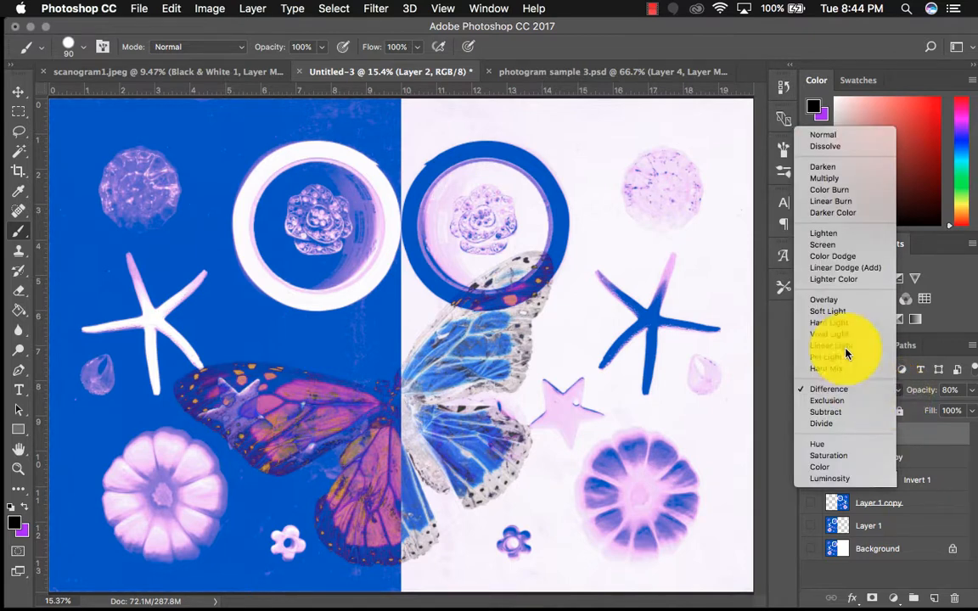
pyautogui.click(925, 437)
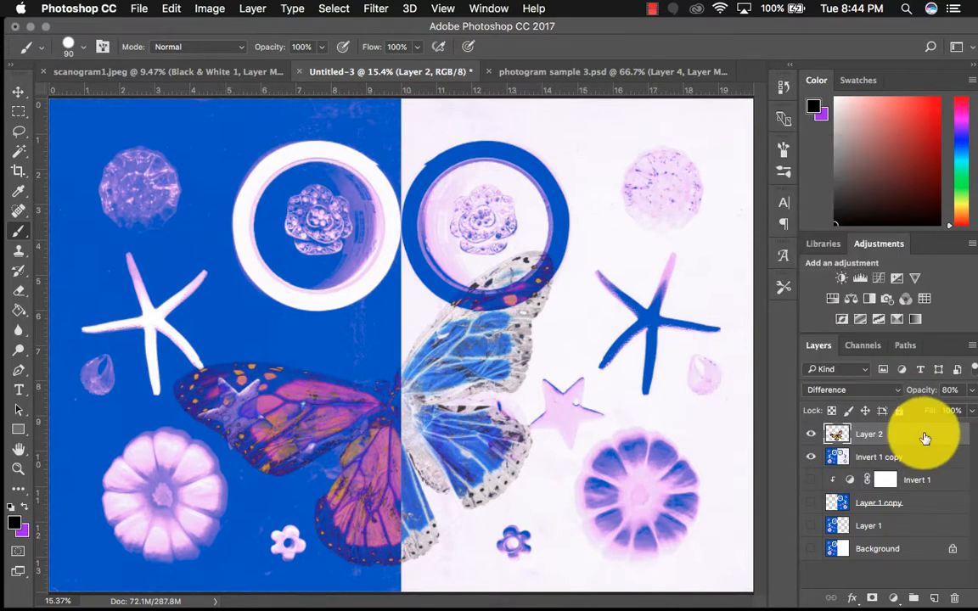
# In photogram sample 3.psd, look at the Transform options available for the butterfly on Layer 4
pyautogui.click(585, 73)
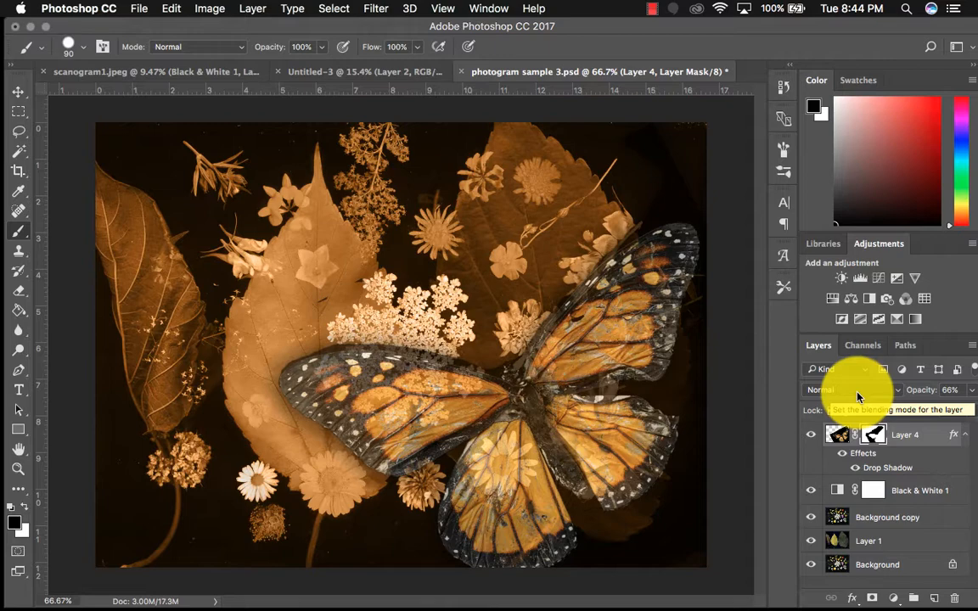
pyautogui.click(172, 8)
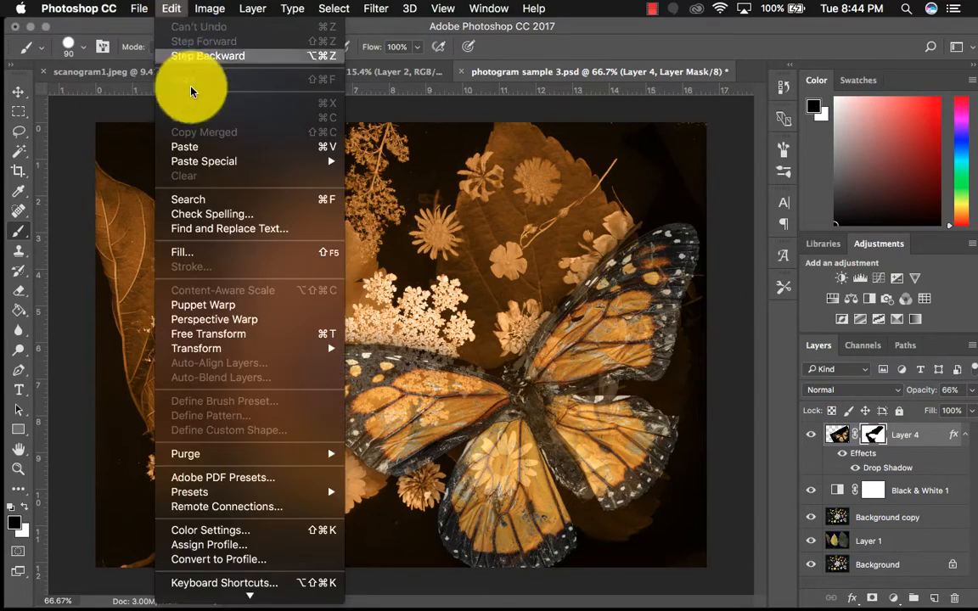
pyautogui.moveTo(219, 357)
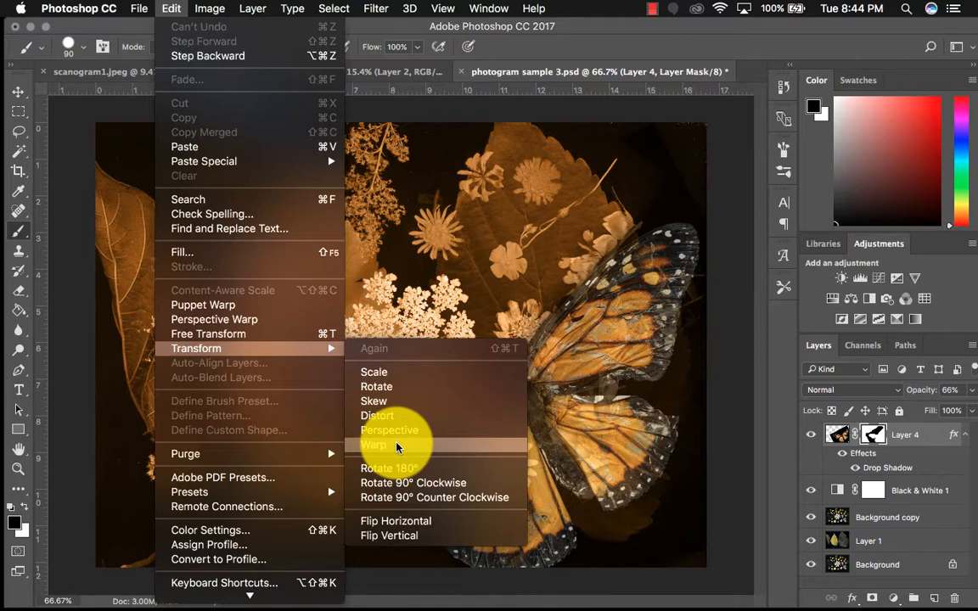
pyautogui.click(608, 26)
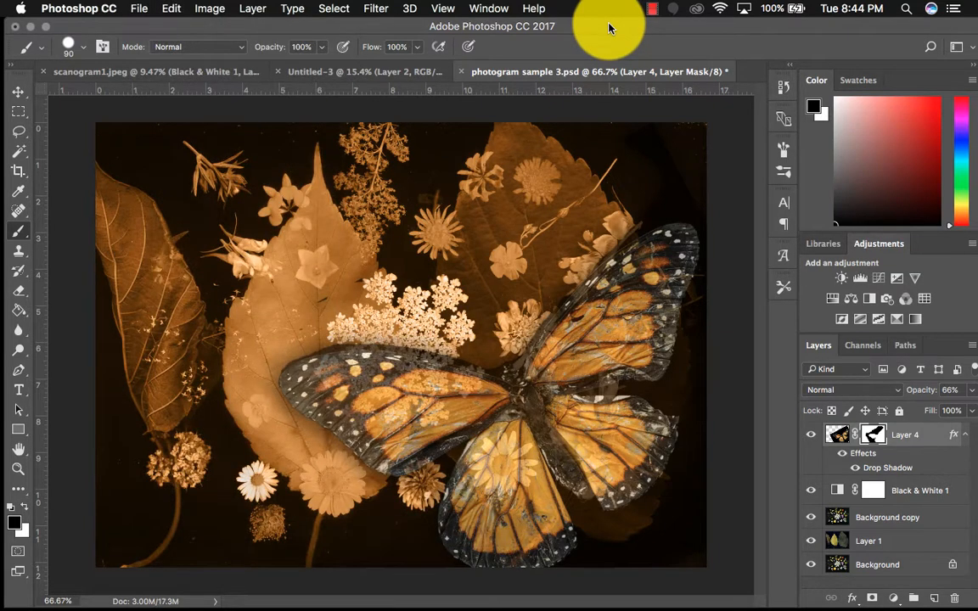